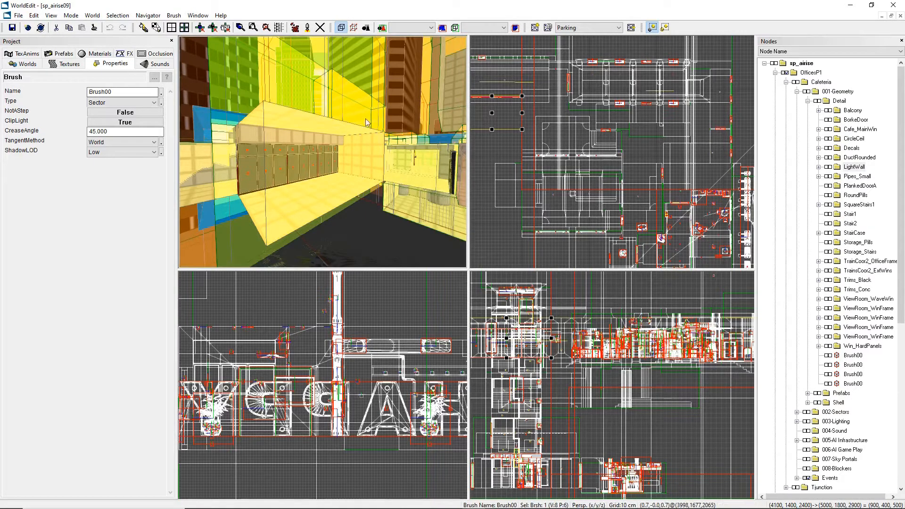
# Examine the selected sector brush and the adjoining rooms from several angles in the perspective view.
pyautogui.moveTo(368, 121); pyautogui.dragTo(362, 154, button='right')
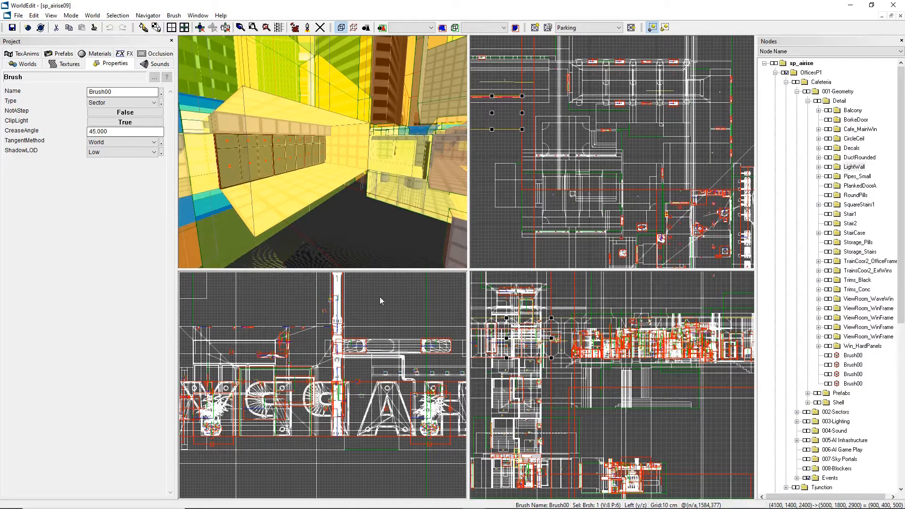
pyautogui.moveTo(370, 221); pyautogui.dragTo(323, 152, button='right')
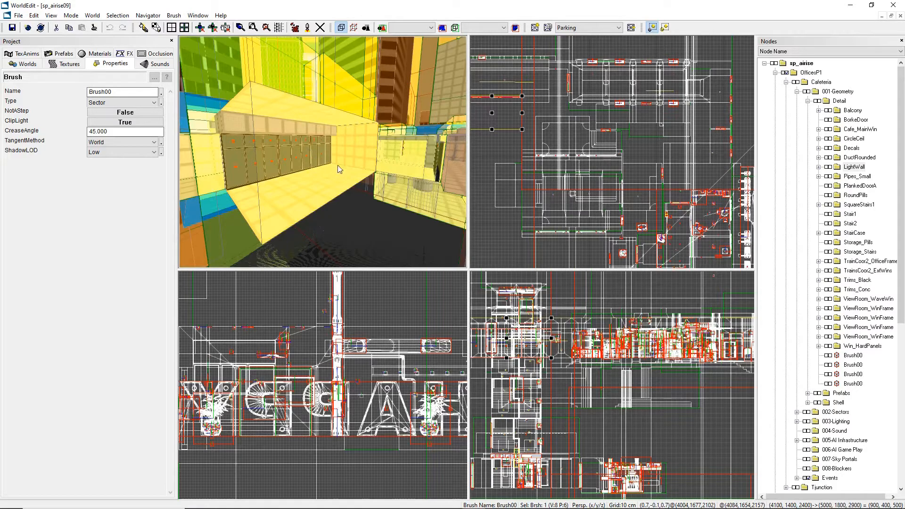
pyautogui.moveTo(338, 165)
pyautogui.mouseDown(button='right')
pyautogui.moveTo(367, 200)
pyautogui.moveTo(311, 174)
pyautogui.moveTo(359, 193)
pyautogui.moveTo(334, 167)
pyautogui.mouseUp(button='right')
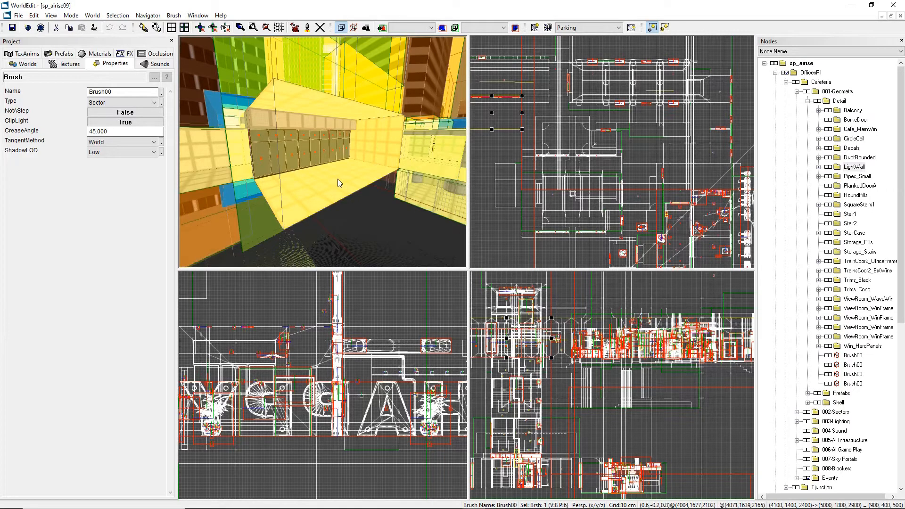
pyautogui.moveTo(338, 179)
pyautogui.mouseDown()
pyautogui.moveTo(314, 155)
pyautogui.moveTo(363, 155)
pyautogui.moveTo(327, 156)
pyautogui.moveTo(337, 186)
pyautogui.moveTo(304, 137)
pyautogui.moveTo(344, 189)
pyautogui.moveTo(321, 174)
pyautogui.moveTo(337, 184)
pyautogui.moveTo(330, 157)
pyautogui.moveTo(337, 170)
pyautogui.moveTo(301, 166)
pyautogui.moveTo(340, 170)
pyautogui.mouseUp()
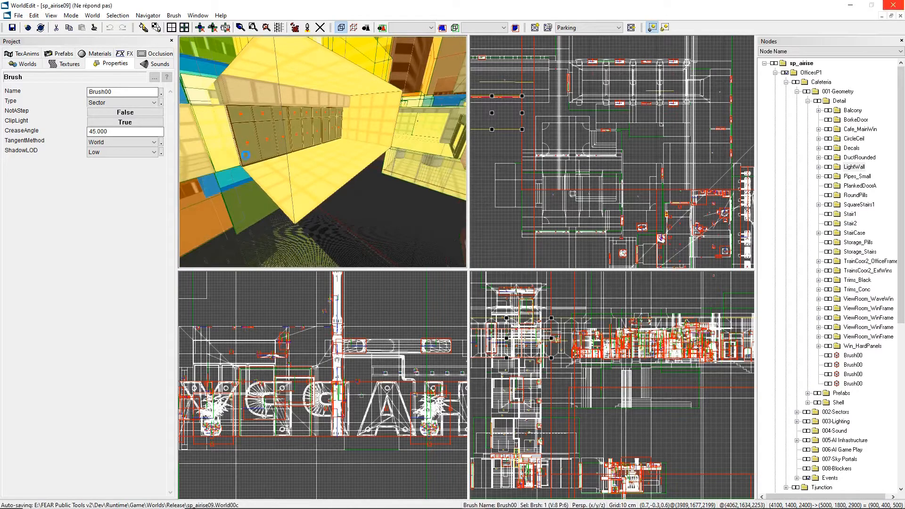
pyautogui.moveTo(261, 222)
pyautogui.mouseDown()
pyautogui.moveTo(288, 181)
pyautogui.moveTo(299, 202)
pyautogui.mouseUp()
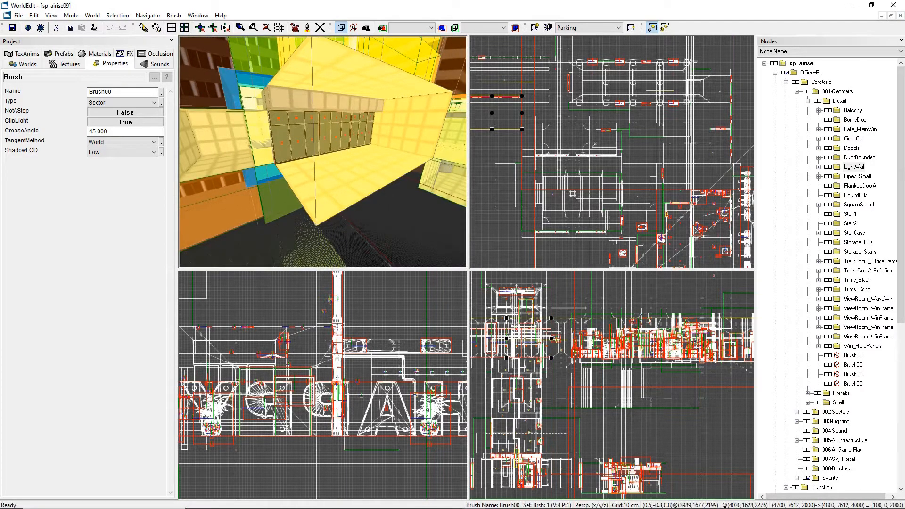
pyautogui.moveTo(310, 182); pyautogui.dragTo(319, 134)
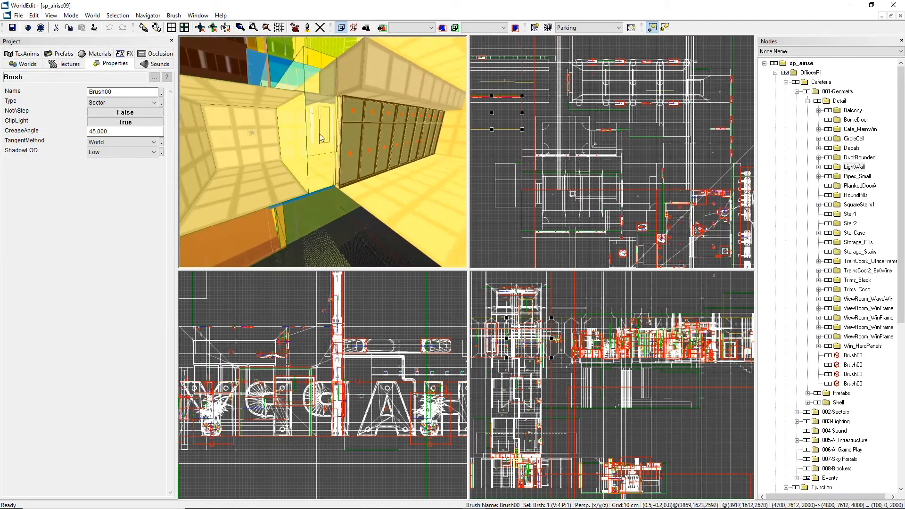
# Select the normal brush above the row of window panels and examine it and the surrounding rooms from several angles.
pyautogui.click(359, 80)
pyautogui.moveTo(372, 58); pyautogui.dragTo(365, 78)
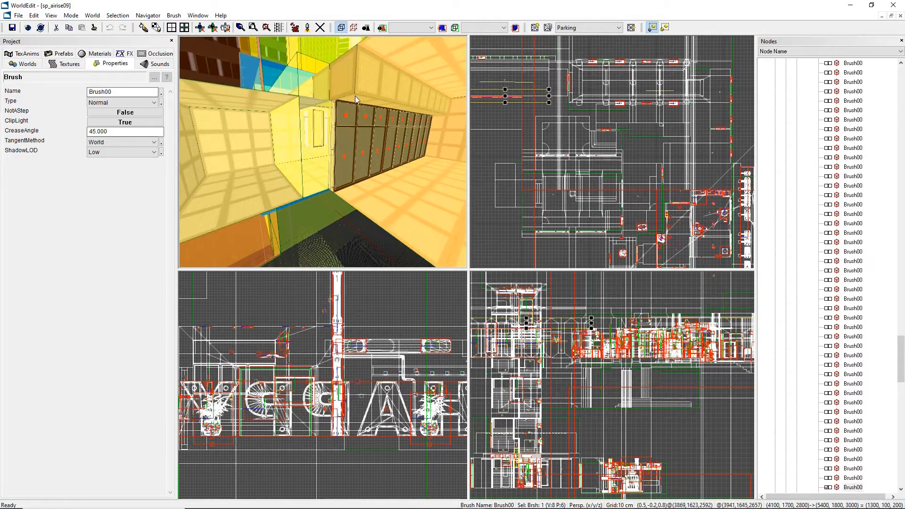
pyautogui.moveTo(353, 115); pyautogui.dragTo(392, 85)
pyautogui.moveTo(322, 152); pyautogui.dragTo(321, 179)
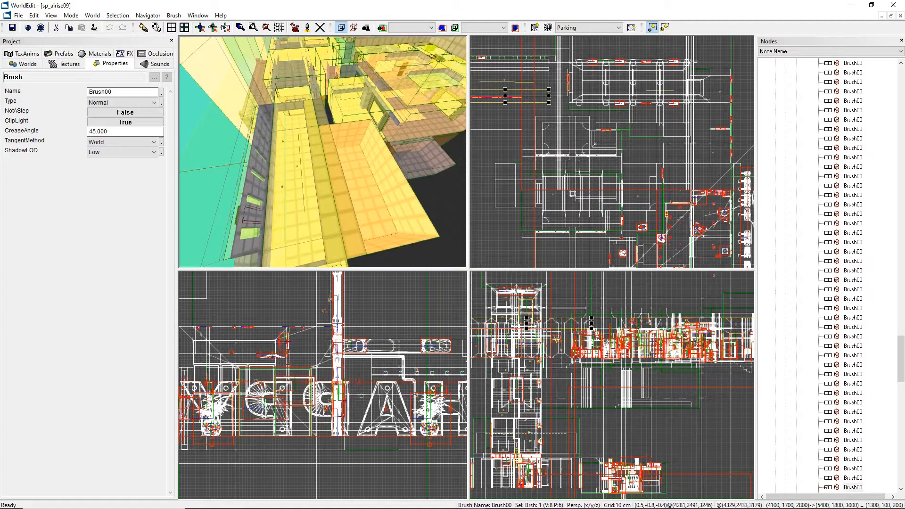
pyautogui.moveTo(321, 179); pyautogui.dragTo(240, 120)
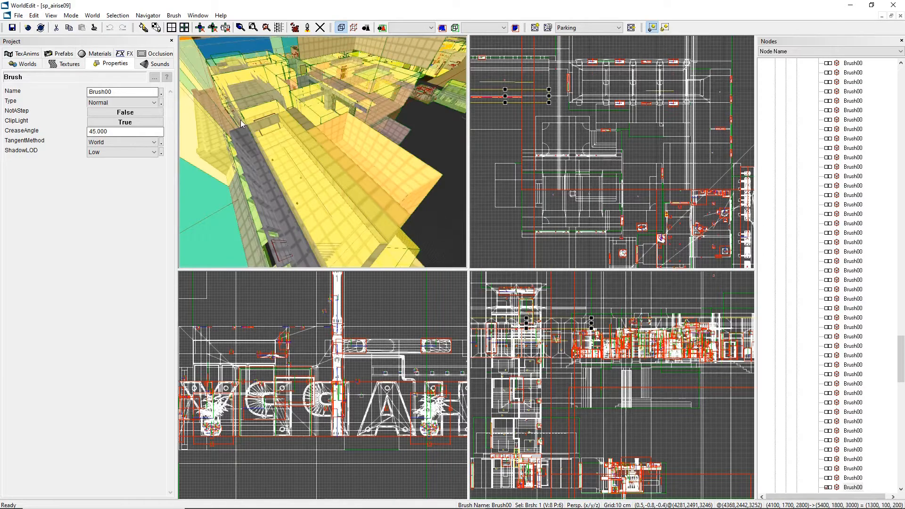
pyautogui.moveTo(310, 174); pyautogui.dragTo(241, 167)
pyautogui.moveTo(323, 152); pyautogui.dragTo(316, 175)
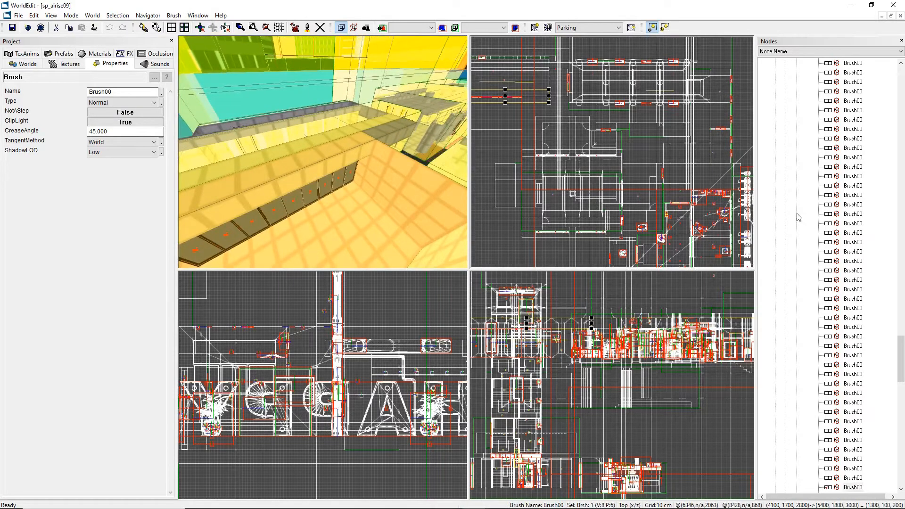
pyautogui.moveTo(378, 180); pyautogui.dragTo(319, 153)
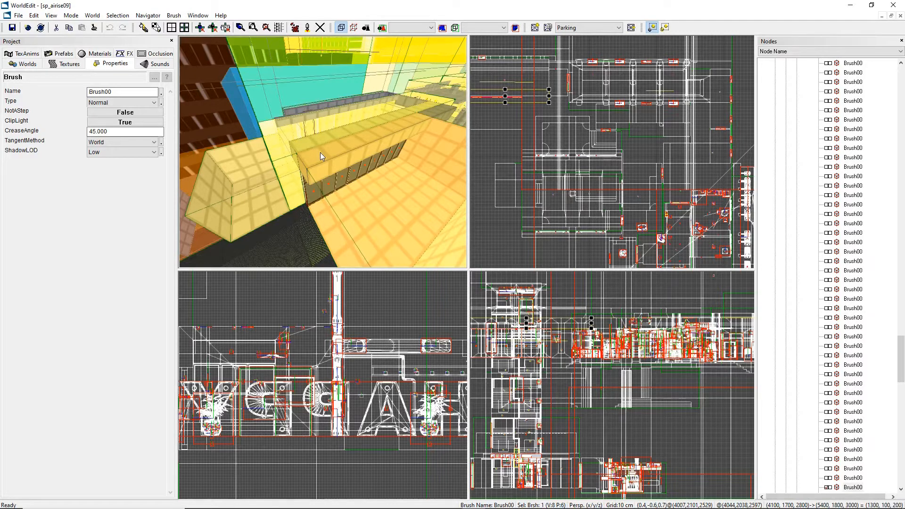
# Collapse the Detail, Shell, Sky, 001-Geometry and Cafeteria branches of the node tree.
pyautogui.moveTo(900, 356); pyautogui.dragTo(903, 77)
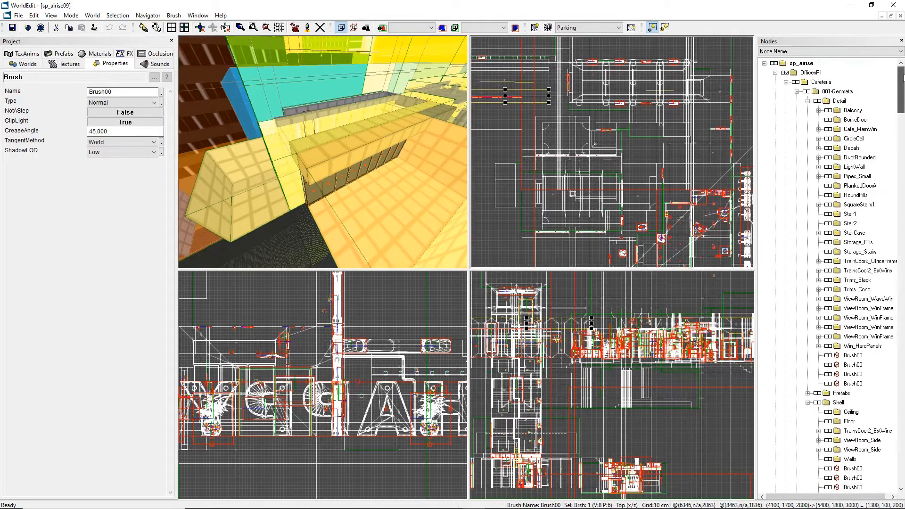
pyautogui.click(808, 100)
pyautogui.click(808, 120)
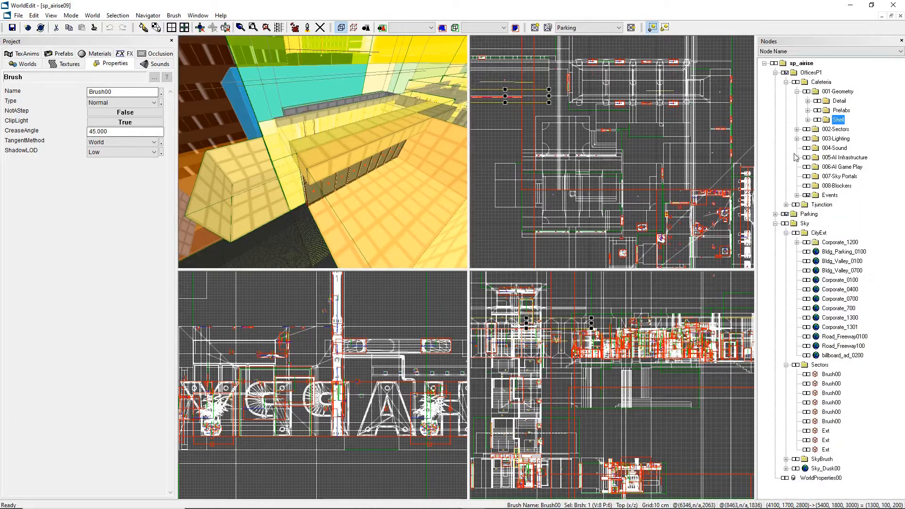
pyautogui.click(775, 223)
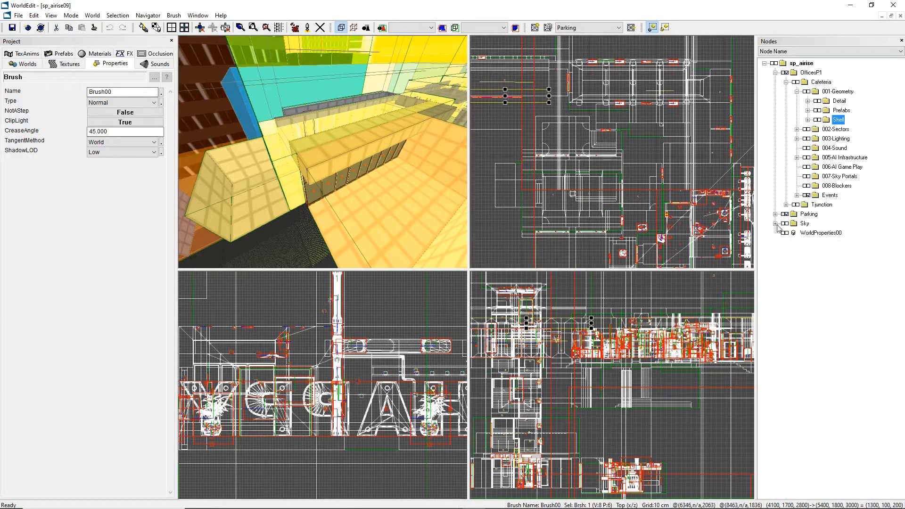
pyautogui.click(797, 92)
pyautogui.click(787, 83)
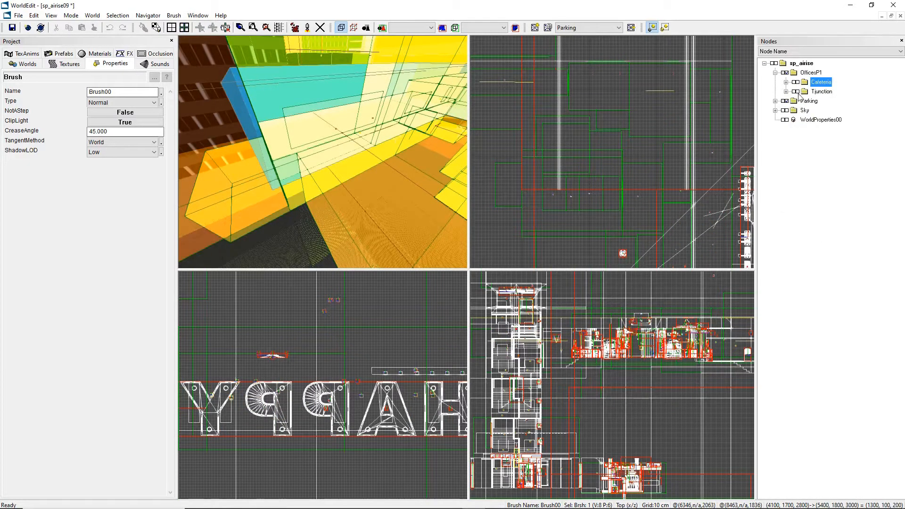
# Hide the Cafeteria node and leave Tjunction shown, viewing the remaining level in perspective.
pyautogui.click(799, 92)
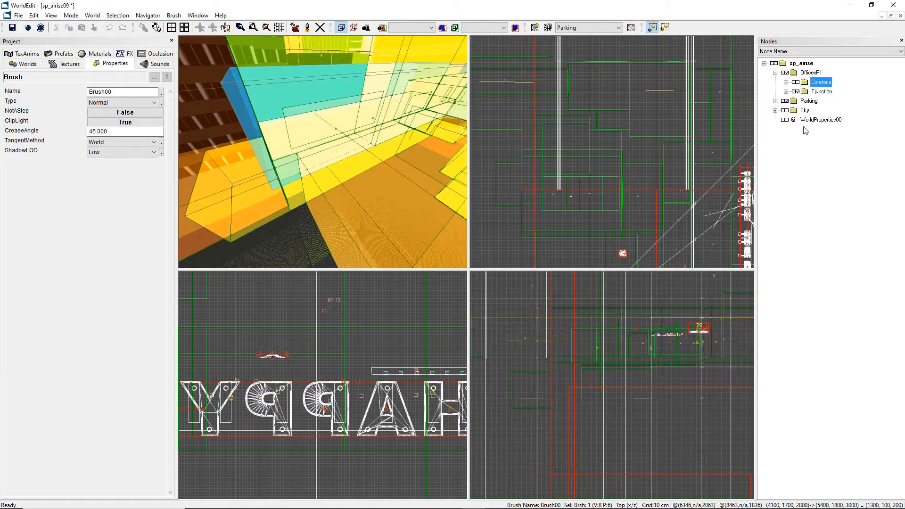
pyautogui.click(798, 93)
pyautogui.click(798, 82)
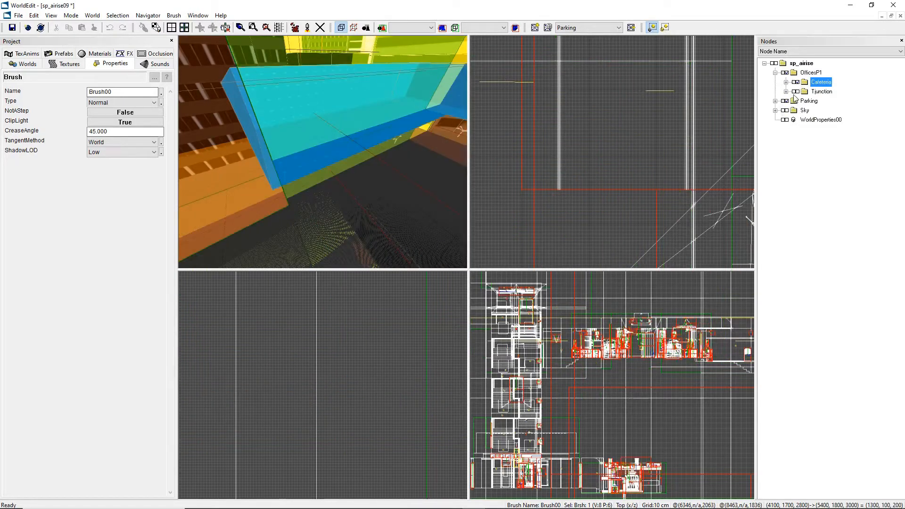
pyautogui.moveTo(323, 151); pyautogui.dragTo(323, 203, button='right')
pyautogui.moveTo(322, 170); pyautogui.dragTo(401, 144, button='right')
# Hide the Tjunction node and show Cafeteria instead, viewing its rooms in perspective.
pyautogui.click(799, 93)
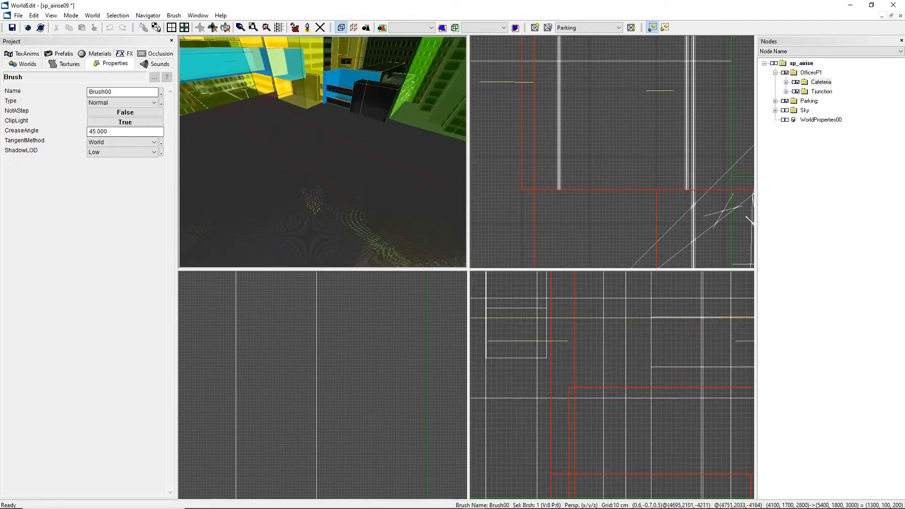
pyautogui.click(796, 82)
pyautogui.moveTo(303, 171); pyautogui.dragTo(254, 136, button='right')
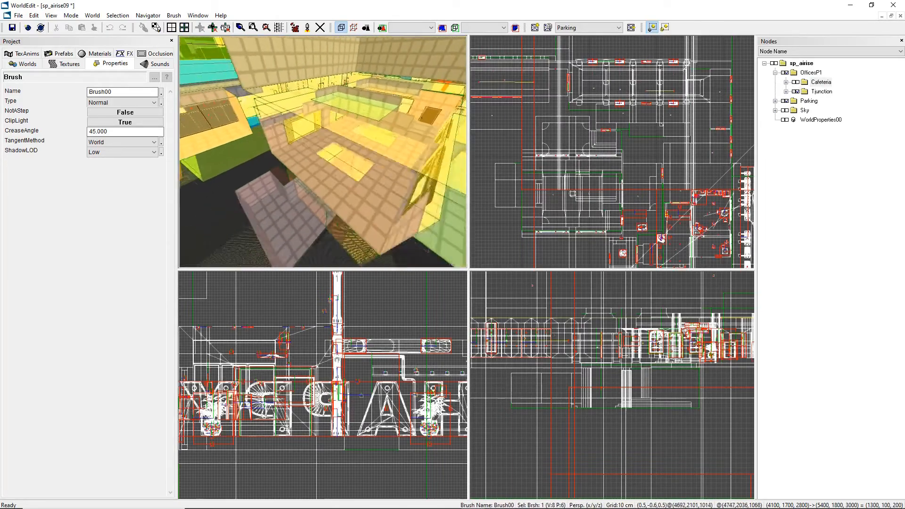
pyautogui.moveTo(312, 147); pyautogui.dragTo(298, 128, button='right')
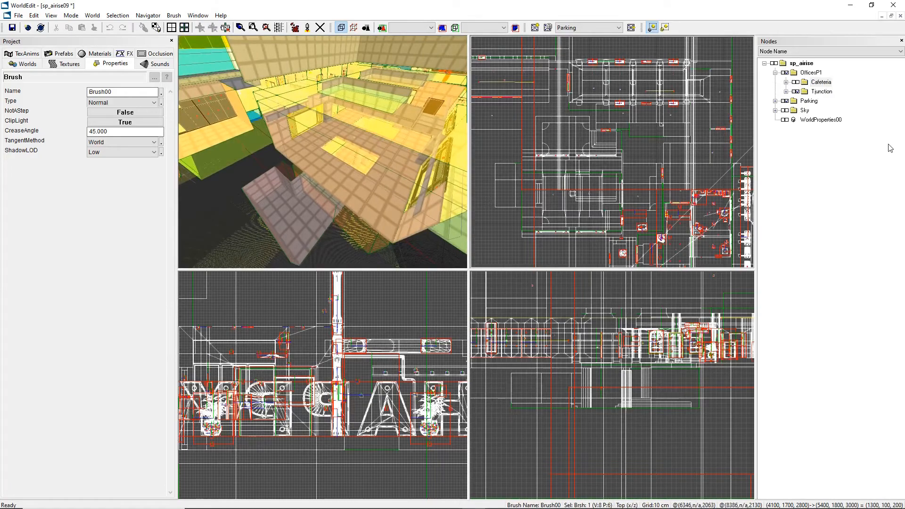
# Show the Tjunction node again and hide Cafeteria, viewing the Tjunction rooms in perspective.
pyautogui.click(798, 92)
pyautogui.click(798, 82)
pyautogui.moveTo(322, 152)
pyautogui.mouseDown(button='right')
pyautogui.moveTo(322, 141)
pyautogui.moveTo(330, 155)
pyautogui.moveTo(340, 127)
pyautogui.moveTo(314, 162)
pyautogui.moveTo(323, 152)
pyautogui.mouseUp(button='right')
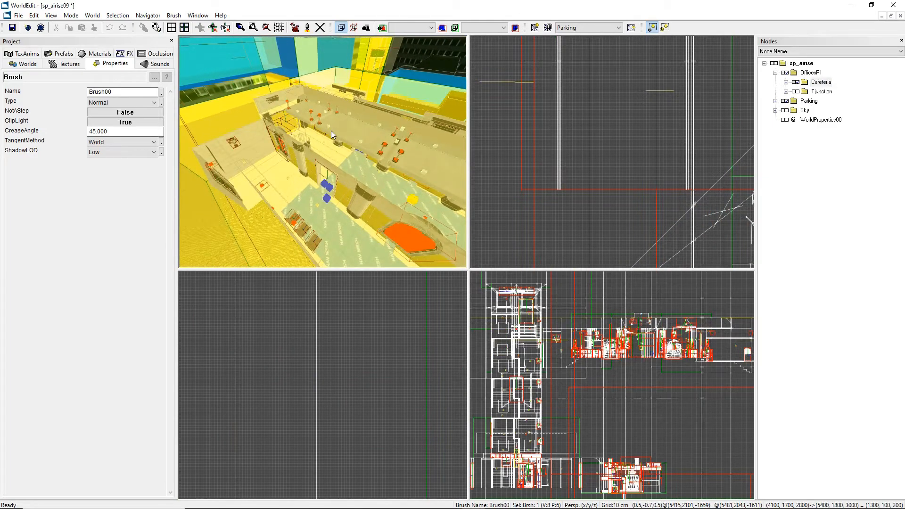
# Examine the layout of the visible Tjunction geometry in the top, front and left wireframe views.
pyautogui.moveTo(612, 385); pyautogui.dragTo(613, 374, button='right')
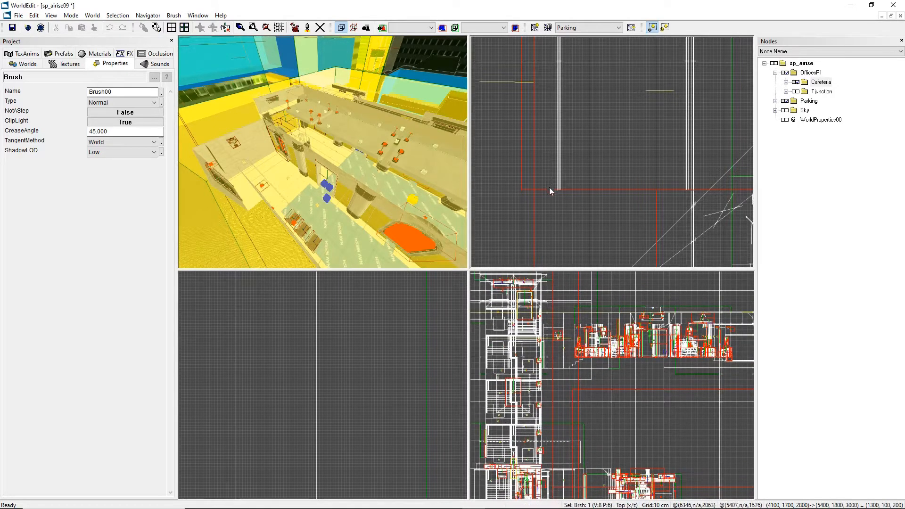
pyautogui.moveTo(556, 219); pyautogui.dragTo(556, 238, button='right')
pyautogui.moveTo(555, 191)
pyautogui.mouseDown(button='right')
pyautogui.moveTo(555, 232)
pyautogui.moveTo(554, 192)
pyautogui.mouseUp(button='right')
pyautogui.moveTo(553, 192); pyautogui.dragTo(578, 112, button='middle')
pyautogui.moveTo(608, 358); pyautogui.dragTo(630, 368, button='middle')
pyautogui.moveTo(629, 368); pyautogui.dragTo(606, 391, button='right')
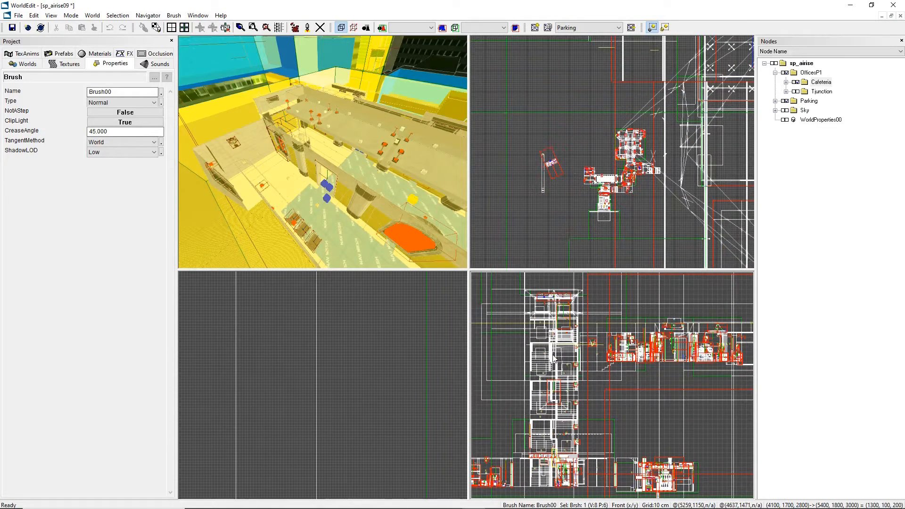
pyautogui.moveTo(571, 342)
pyautogui.mouseDown(button='middle')
pyautogui.moveTo(585, 315)
pyautogui.moveTo(573, 364)
pyautogui.moveTo(570, 299)
pyautogui.moveTo(590, 380)
pyautogui.moveTo(588, 346)
pyautogui.mouseUp(button='middle')
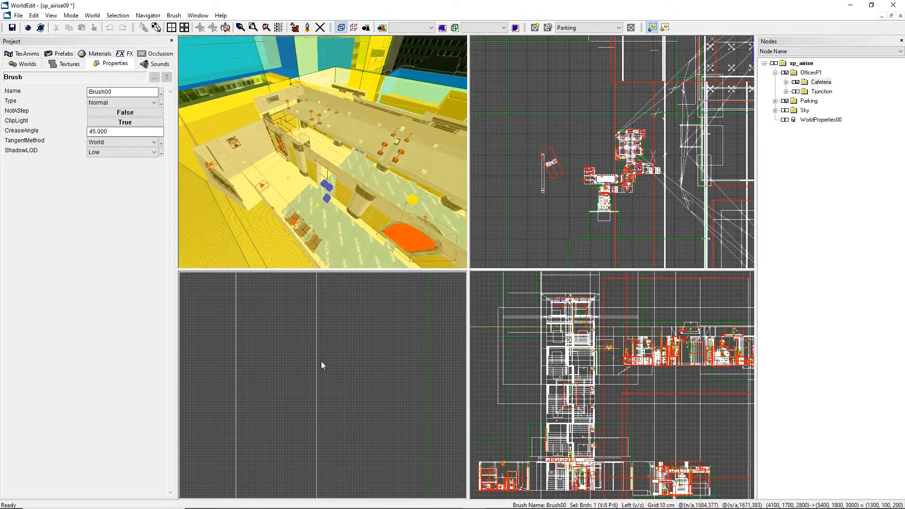
pyautogui.press('o')
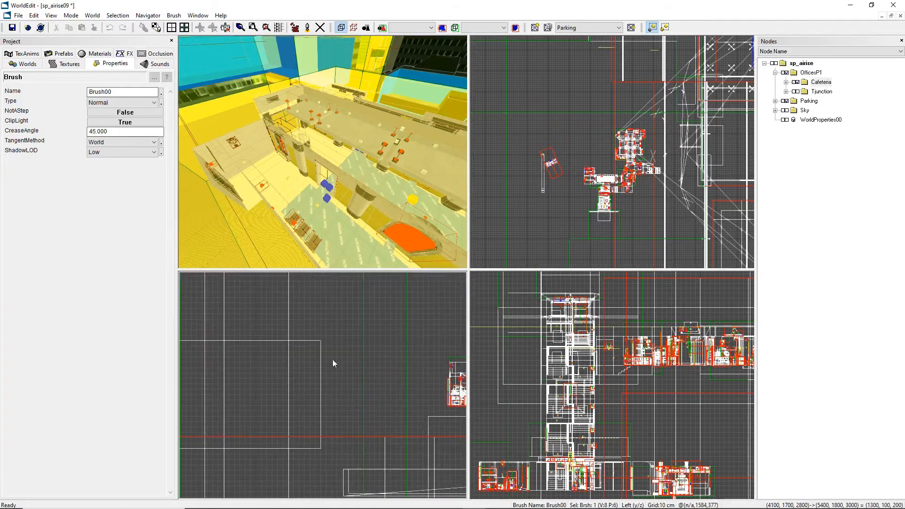
pyautogui.press('o')
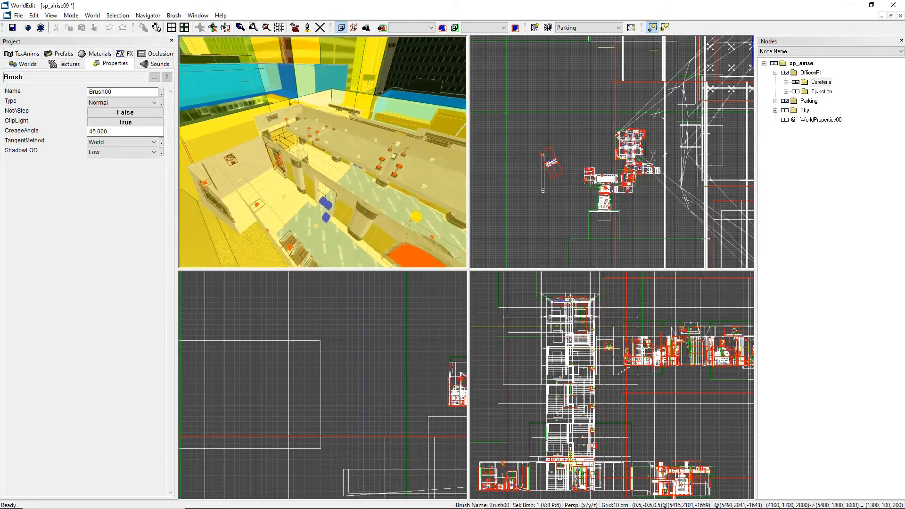
pyautogui.press('o')
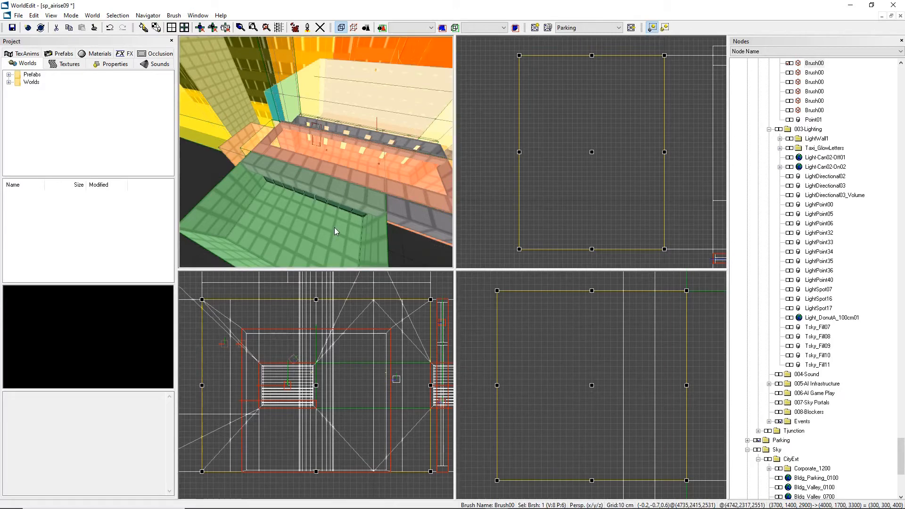
# Maximize the perspective view to inspect the green room with its window panels, and restore the four-view layout.
pyautogui.hotkey('shift', 'z')
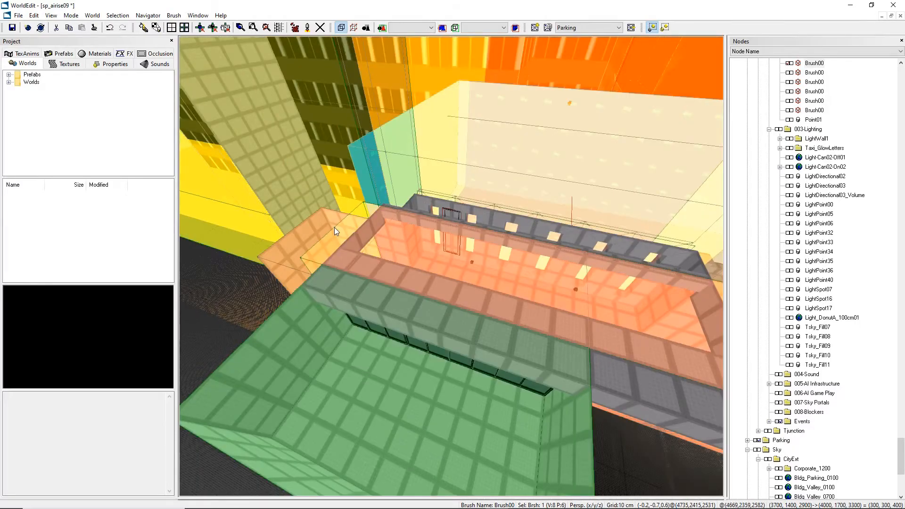
pyautogui.moveTo(335, 228); pyautogui.dragTo(452, 267, button='right')
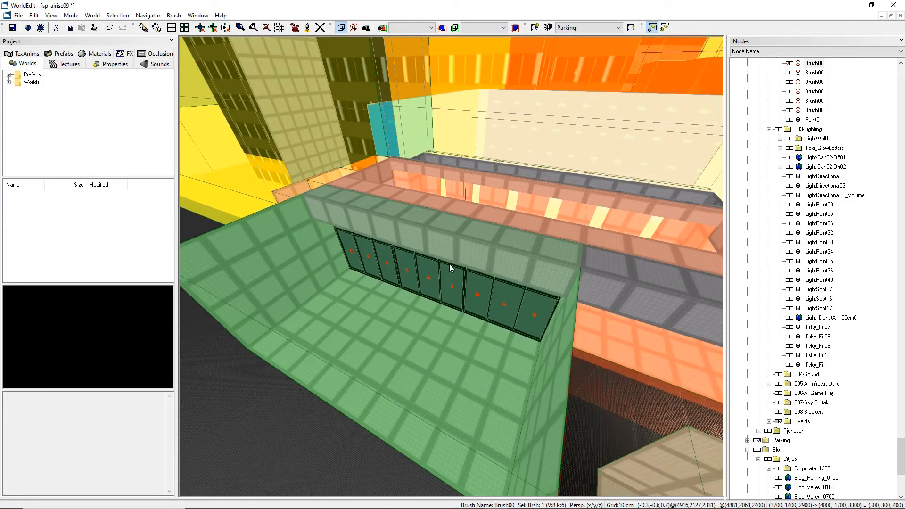
pyautogui.press('Tab')
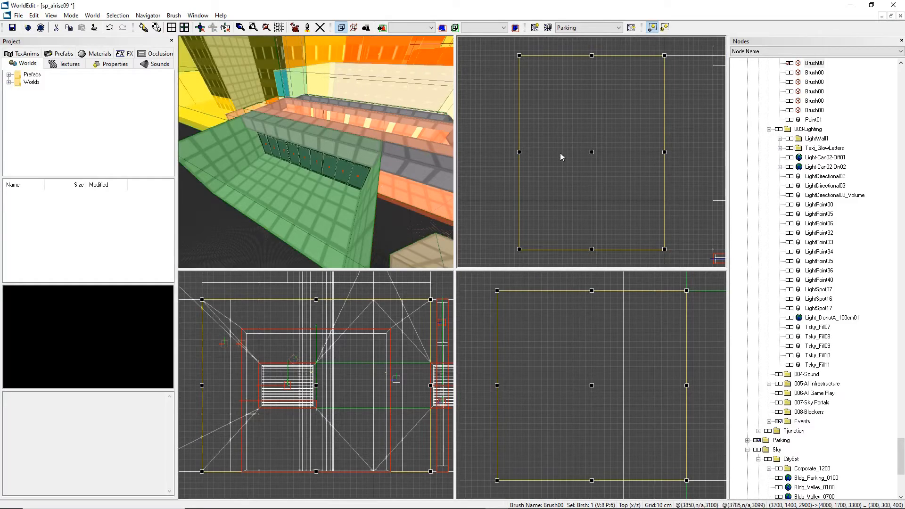
# Maximize and restore the top, perspective, left and front views one after another, and leave the perspective view maximized.
pyautogui.press('Tab')
pyautogui.press('Tab')
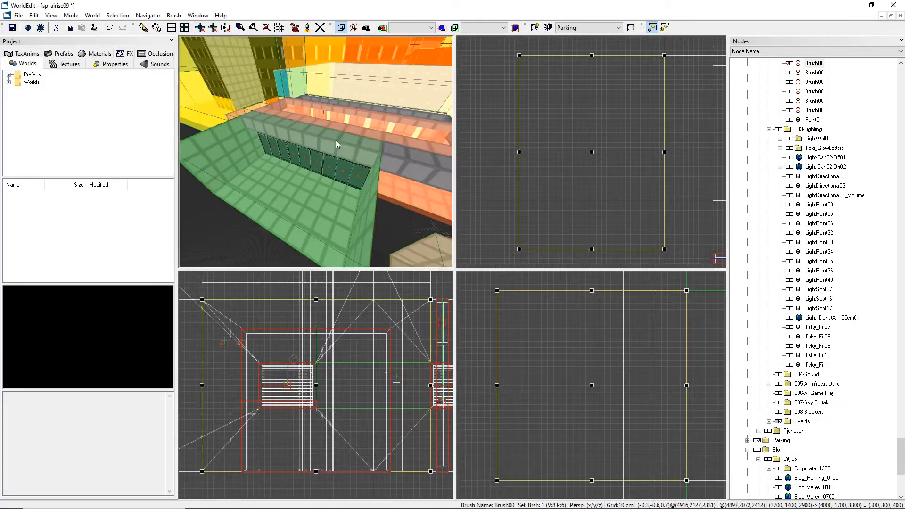
pyautogui.press('Tab')
pyautogui.press('Tab')
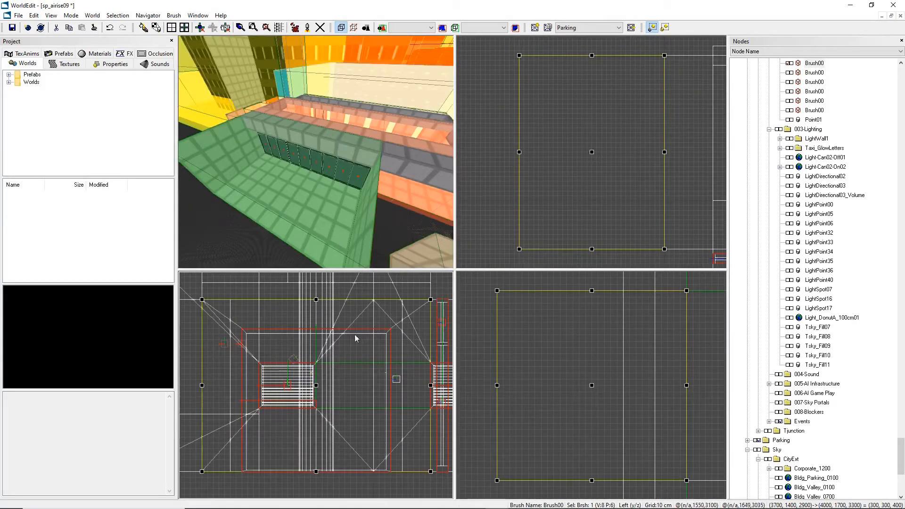
pyautogui.press('Tab')
pyautogui.press('Tab')
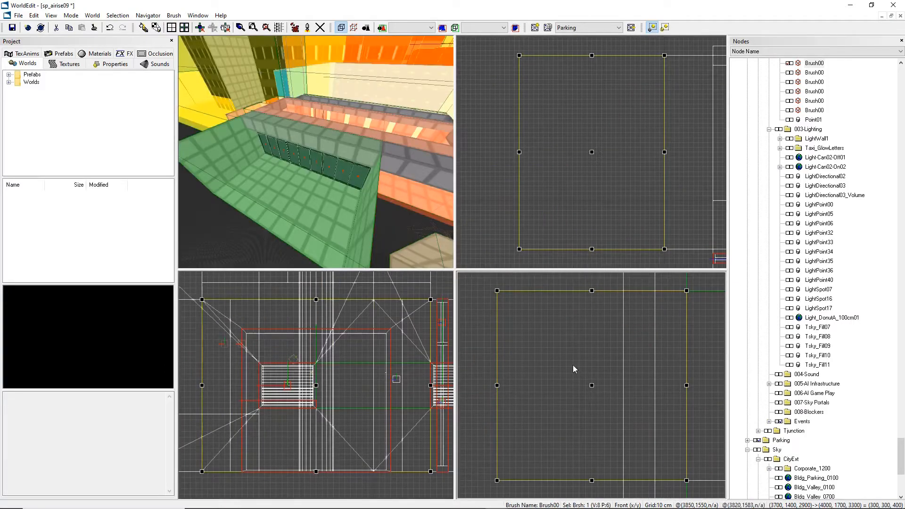
pyautogui.press('Tab')
pyautogui.press('Tab')
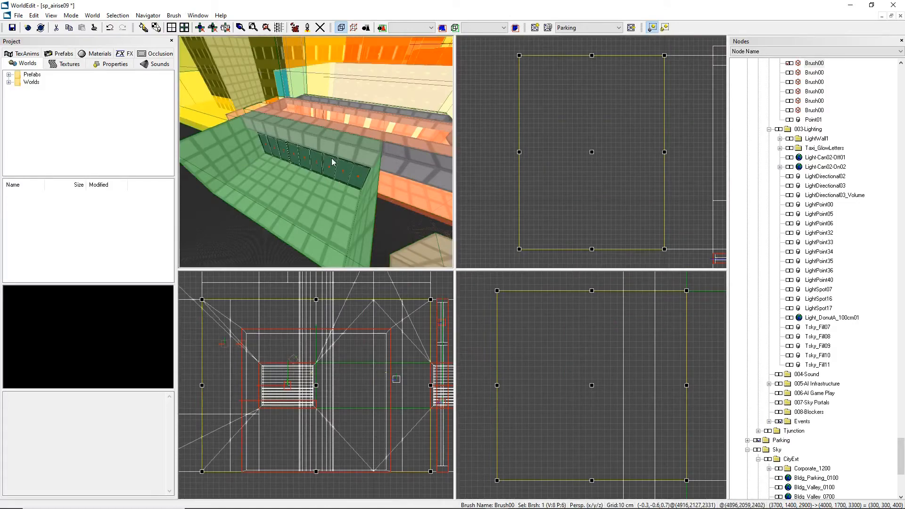
pyautogui.press('Tab')
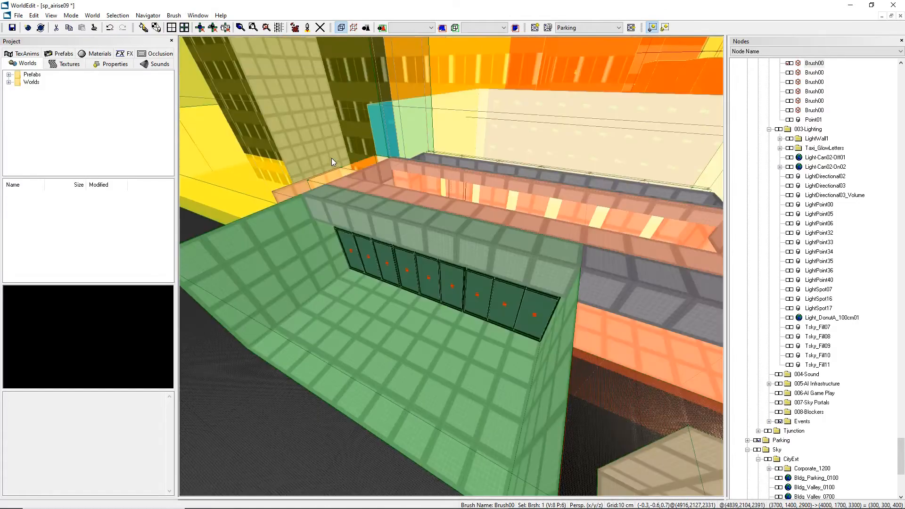
# Restore the four-view layout and select several room brushes around the green room in the perspective view, one after another.
pyautogui.press('Tab')
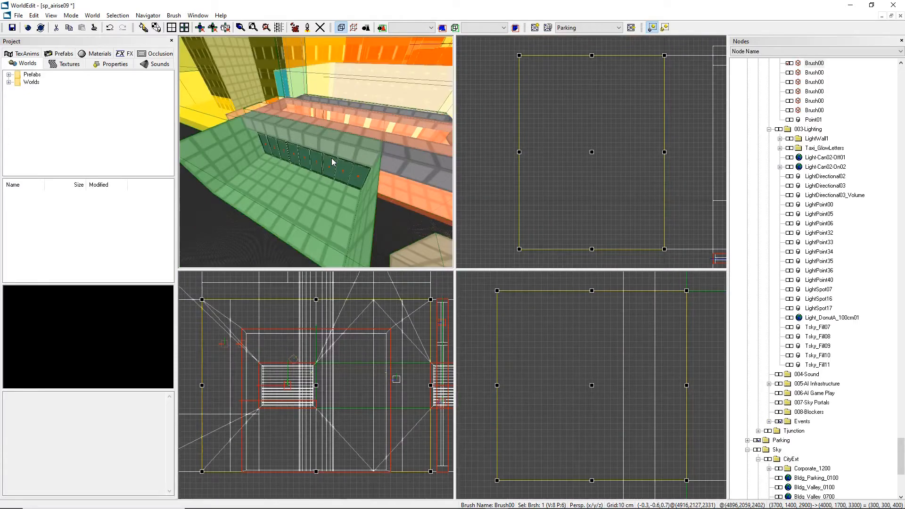
pyautogui.moveTo(295, 261)
pyautogui.mouseDown(button='middle')
pyautogui.moveTo(325, 266)
pyautogui.moveTo(346, 258)
pyautogui.mouseUp(button='middle')
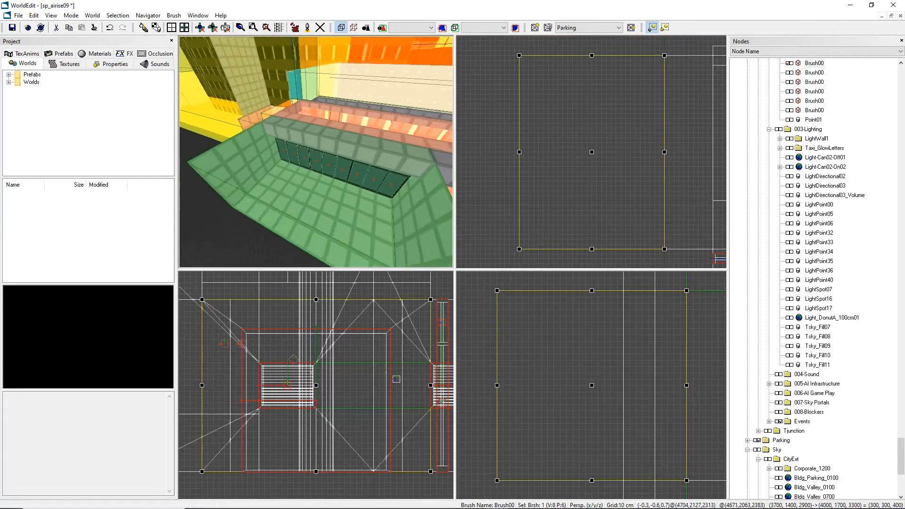
pyautogui.click(265, 148)
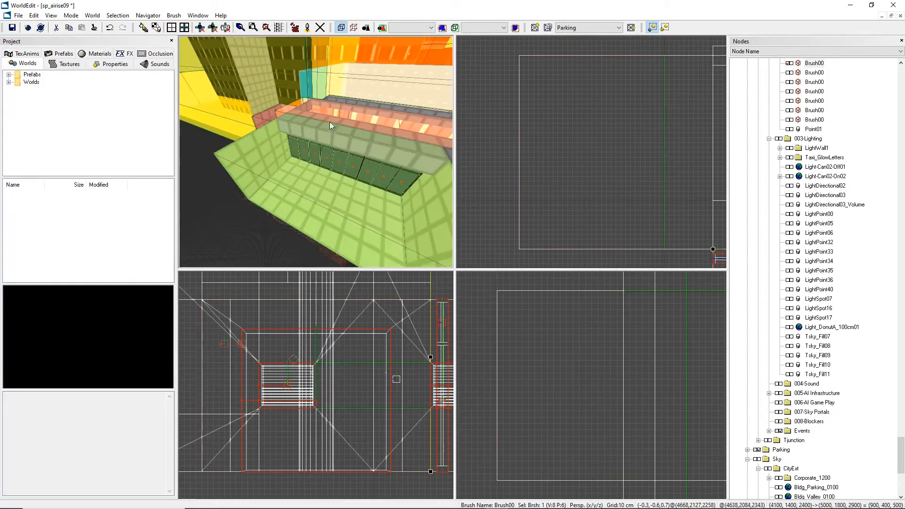
pyautogui.click(330, 122)
pyautogui.moveTo(330, 122); pyautogui.dragTo(317, 148, button='middle')
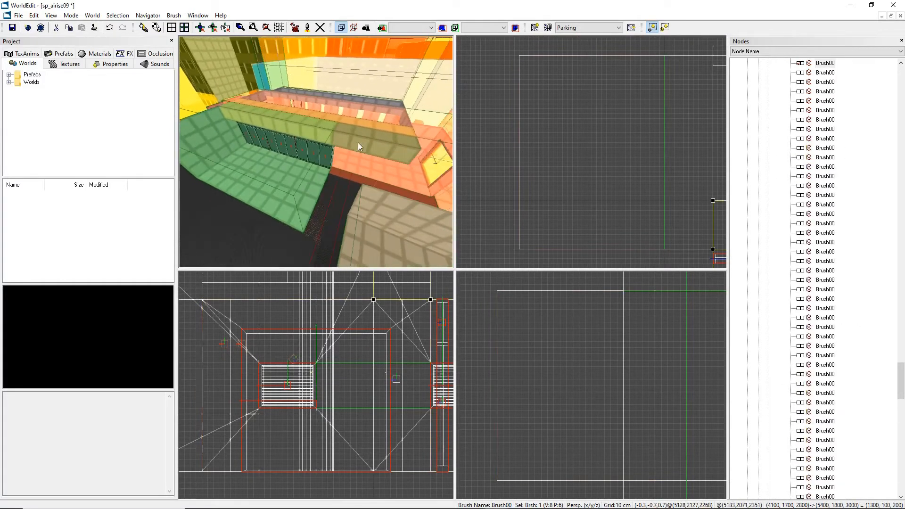
pyautogui.click(239, 174)
pyautogui.moveTo(239, 174)
pyautogui.mouseDown(button='middle')
pyautogui.moveTo(365, 203)
pyautogui.moveTo(361, 191)
pyautogui.moveTo(289, 175)
pyautogui.moveTo(405, 158)
pyautogui.moveTo(353, 175)
pyautogui.moveTo(330, 198)
pyautogui.mouseUp(button='middle')
pyautogui.click(365, 203)
pyautogui.click(271, 165)
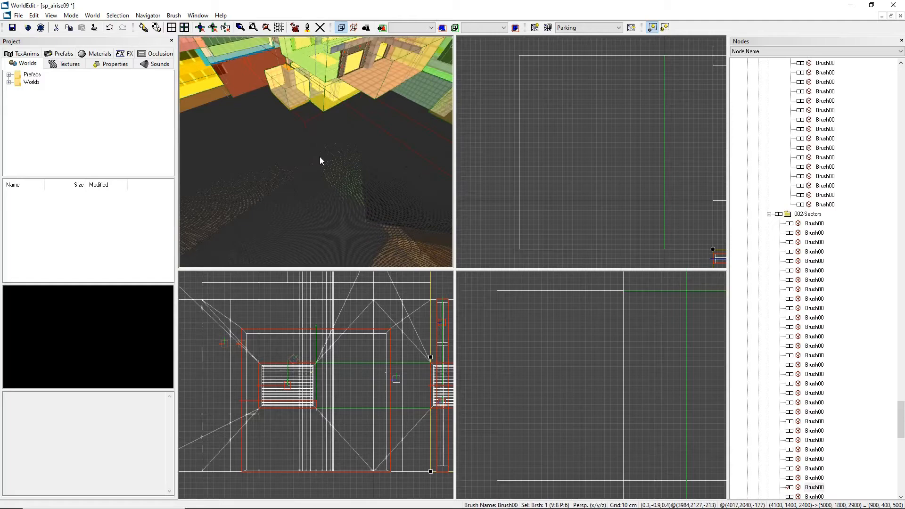
# Centre the views on the selected green room brush, fly the camera away, and bring it back to the brush.
pyautogui.press('v')
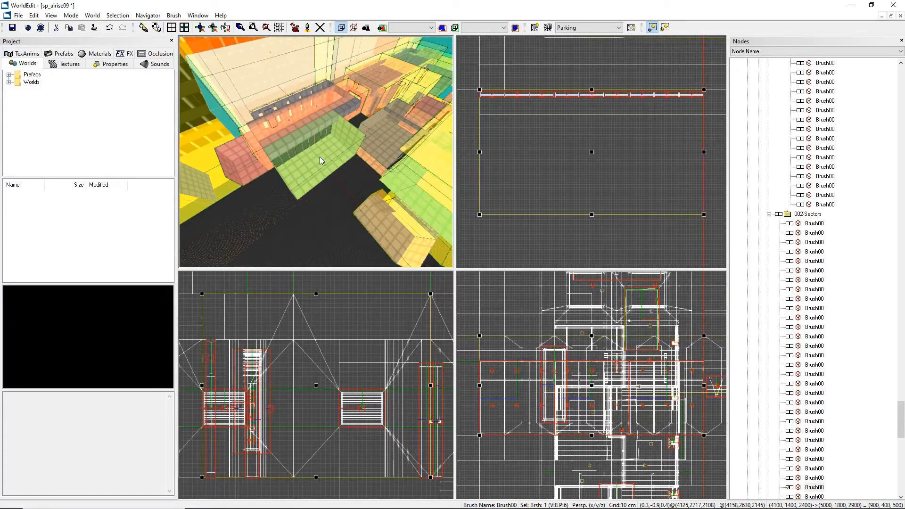
pyautogui.moveTo(320, 157)
pyautogui.mouseDown(button='middle')
pyautogui.moveTo(410, 132)
pyautogui.moveTo(308, 170)
pyautogui.moveTo(325, 156)
pyautogui.mouseUp(button='middle')
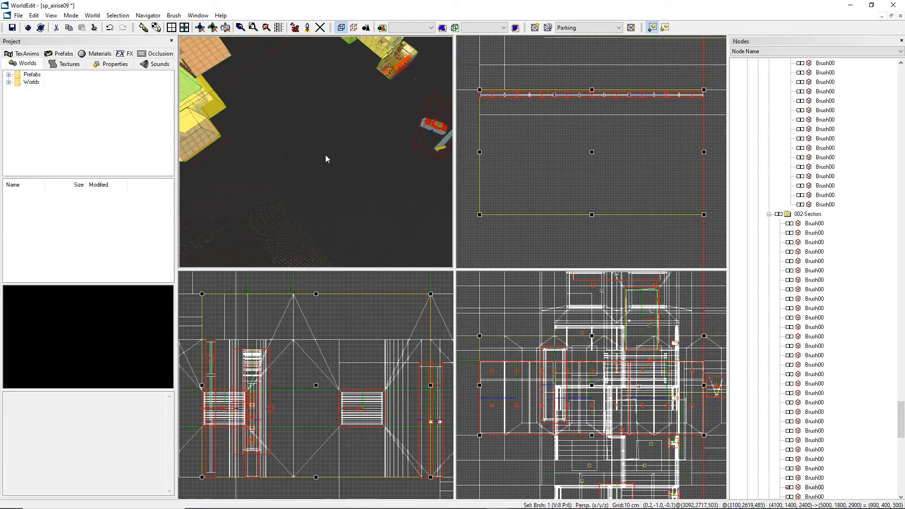
pyautogui.press('v')
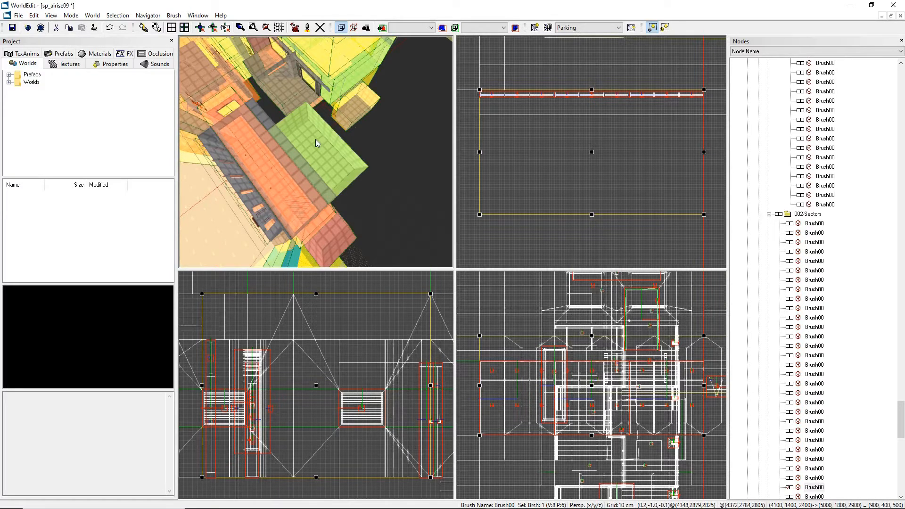
pyautogui.moveTo(315, 139)
pyautogui.mouseDown(button='right')
pyautogui.moveTo(315, 94)
pyautogui.moveTo(307, 165)
pyautogui.moveTo(290, 189)
pyautogui.moveTo(315, 158)
pyautogui.moveTo(297, 174)
pyautogui.moveTo(316, 141)
pyautogui.moveTo(331, 174)
pyautogui.moveTo(316, 146)
pyautogui.moveTo(330, 167)
pyautogui.moveTo(318, 155)
pyautogui.mouseUp(button='right')
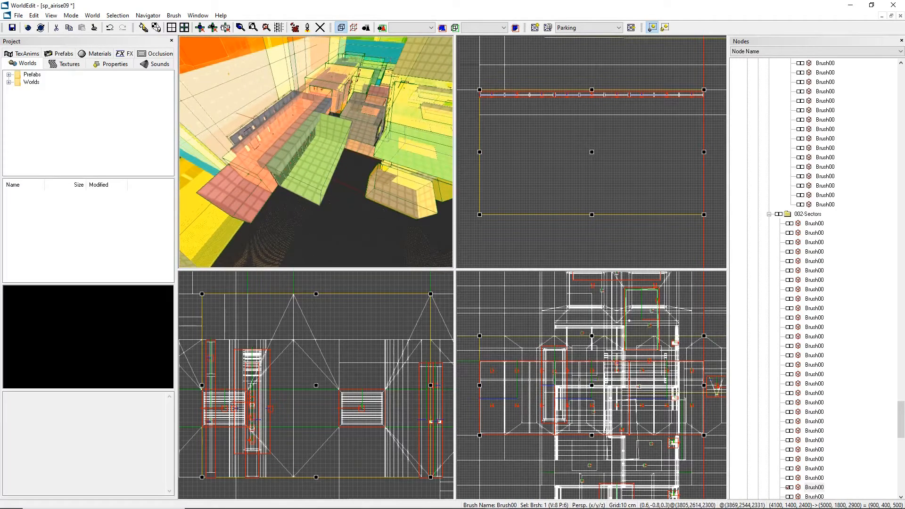
# Examine the selected green room brush in the perspective view, from close up inside it to far out over the surrounding city.
pyautogui.scroll(9, 316, 142)
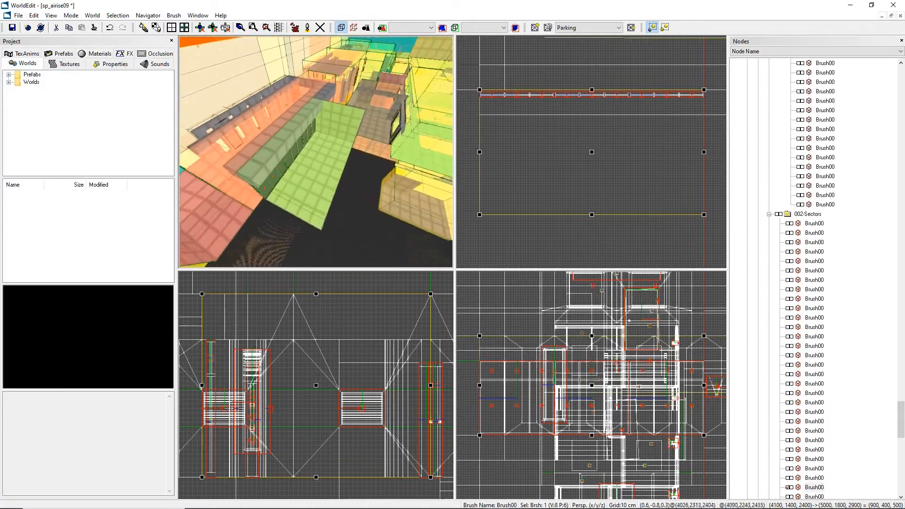
pyautogui.scroll(-6, 315, 151)
pyautogui.scroll(10, 316, 152)
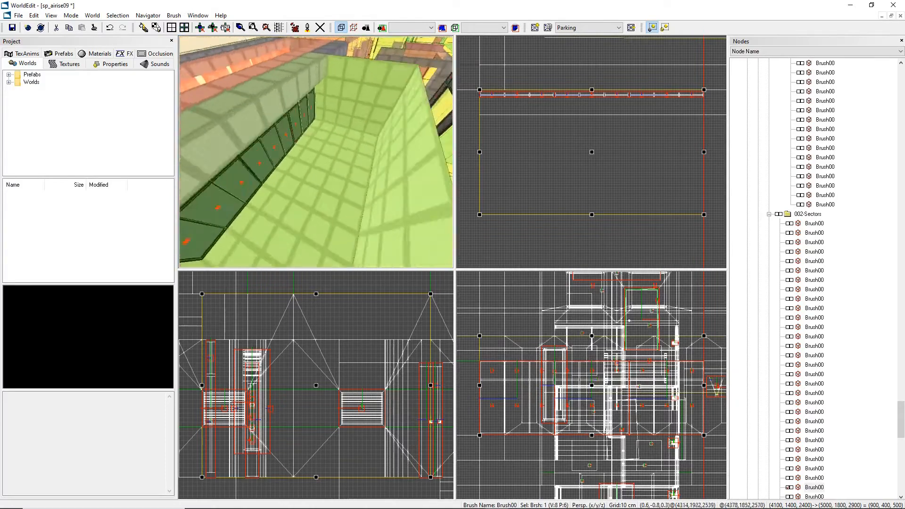
pyautogui.scroll(-6, 316, 152)
pyautogui.scroll(-10, 315, 152)
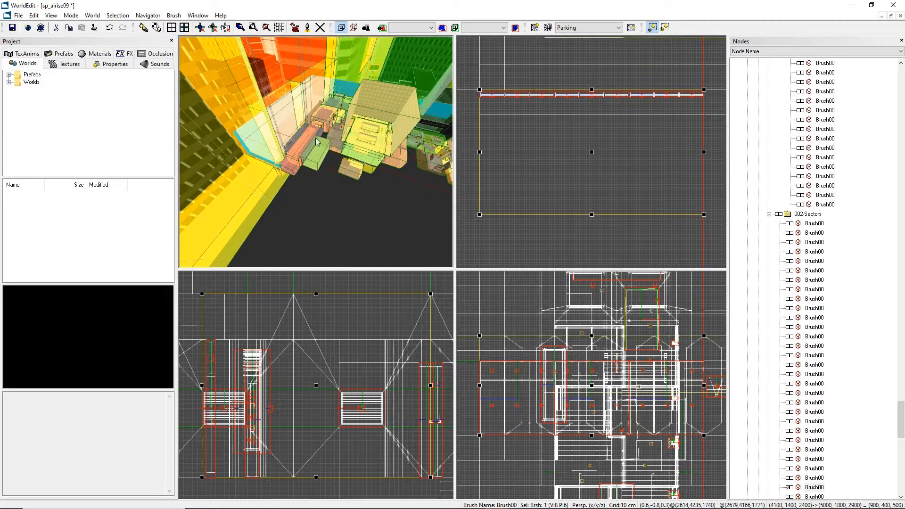
pyautogui.moveTo(322, 135); pyautogui.dragTo(282, 133, button='middle')
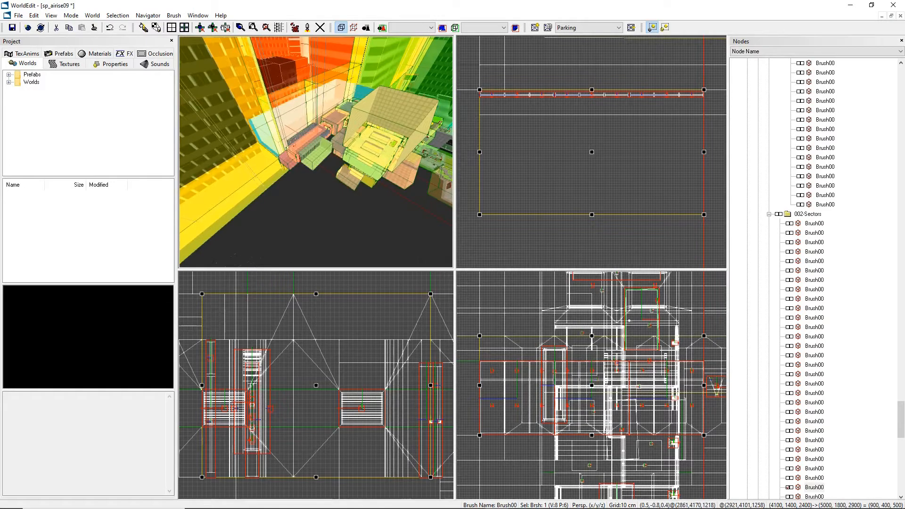
pyautogui.scroll(3, 316, 152)
pyautogui.scroll(6, 327, 154)
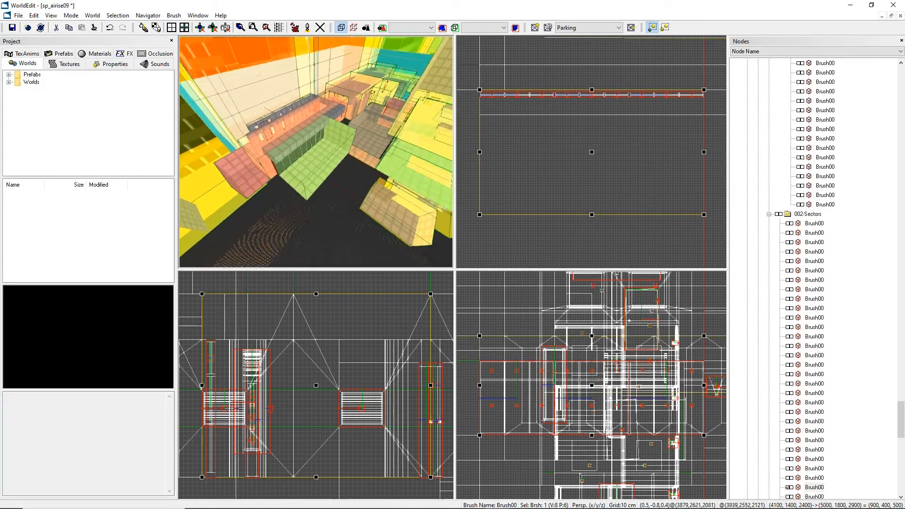
pyautogui.scroll(-2, 327, 154)
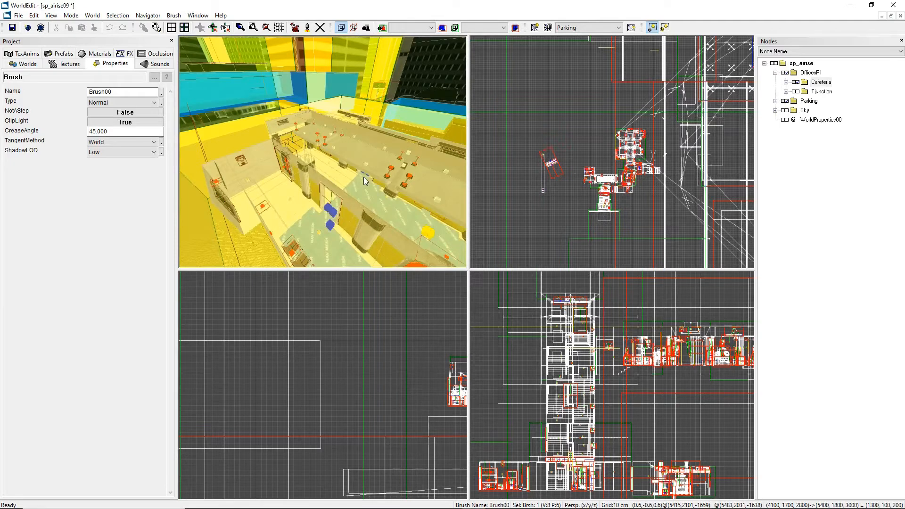
# Adjust the proportions of the four viewports and make the node list slightly narrower.
pyautogui.moveTo(361, 177); pyautogui.dragTo(415, 240, button='middle')
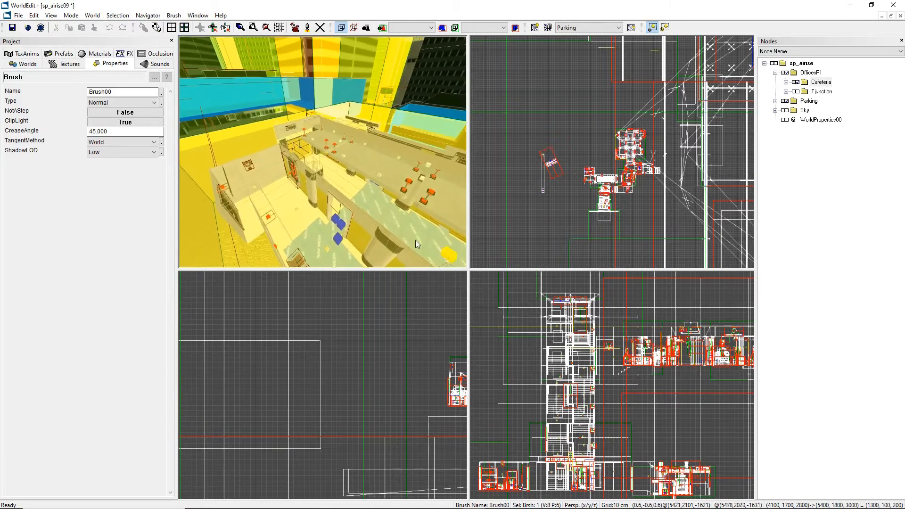
pyautogui.moveTo(470, 267)
pyautogui.mouseDown()
pyautogui.moveTo(507, 316)
pyautogui.moveTo(471, 250)
pyautogui.mouseUp()
pyautogui.moveTo(471, 304)
pyautogui.mouseDown()
pyautogui.moveTo(408, 310)
pyautogui.moveTo(482, 309)
pyautogui.mouseUp()
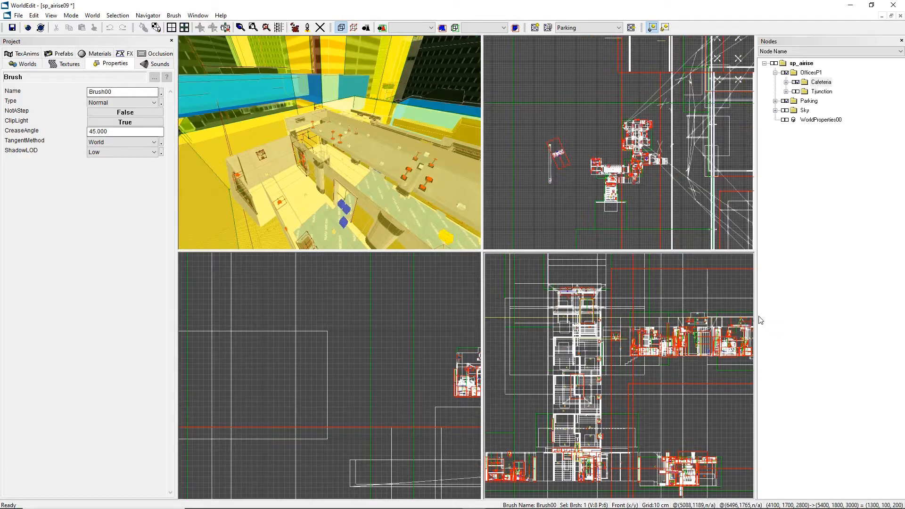
pyautogui.moveTo(756, 321)
pyautogui.mouseDown()
pyautogui.moveTo(676, 319)
pyautogui.moveTo(687, 327)
pyautogui.moveTo(761, 322)
pyautogui.mouseUp()
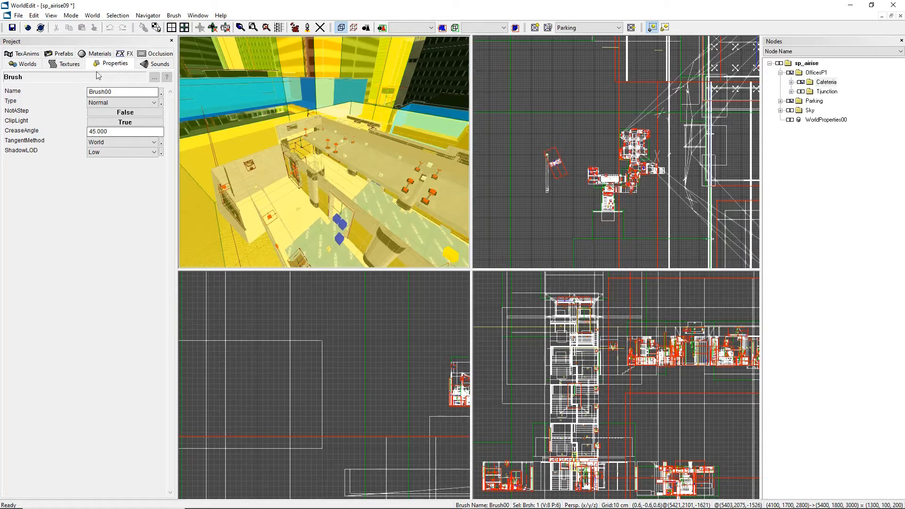
# Look at the brush's CreaseAngle property, then at the TexAnims and Prefabs resource trees.
pyautogui.click(120, 131)
pyautogui.click(118, 133)
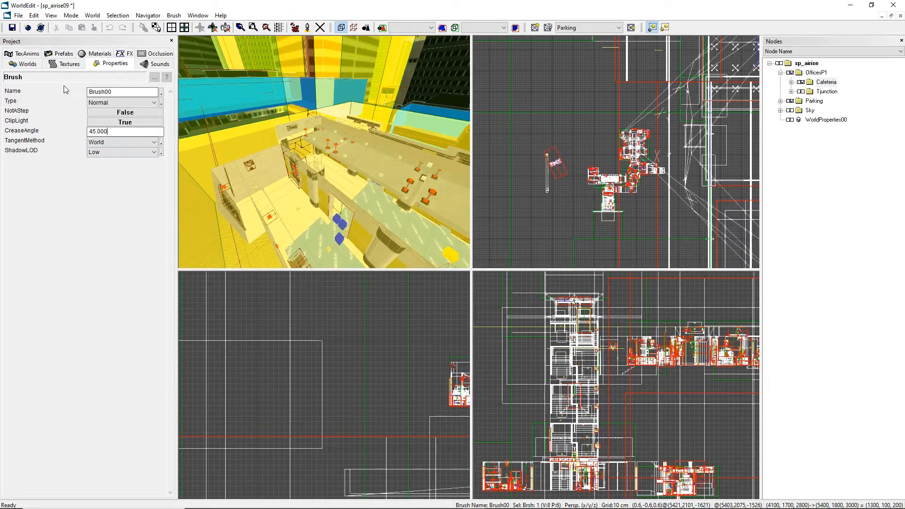
pyautogui.click(27, 55)
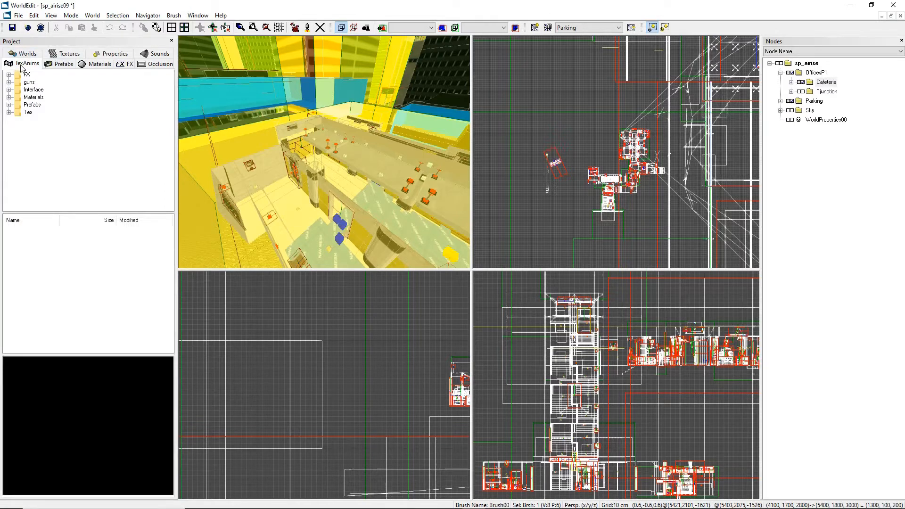
pyautogui.click(59, 64)
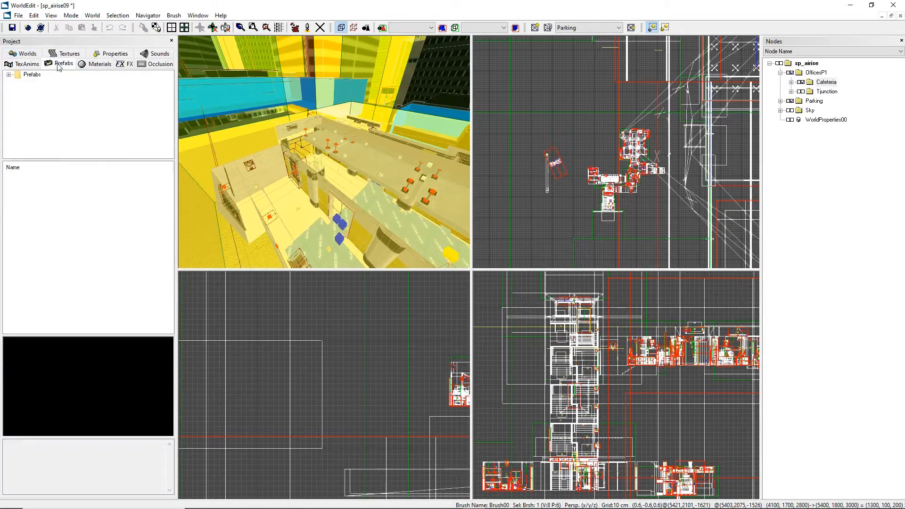
# Compare the project's resource categories by switching between TexAnims, Textures, Properties, Prefabs, Materials and Worlds, finishing on TexAnims.
pyautogui.click(24, 64)
pyautogui.click(63, 53)
pyautogui.click(92, 63)
pyautogui.click(64, 63)
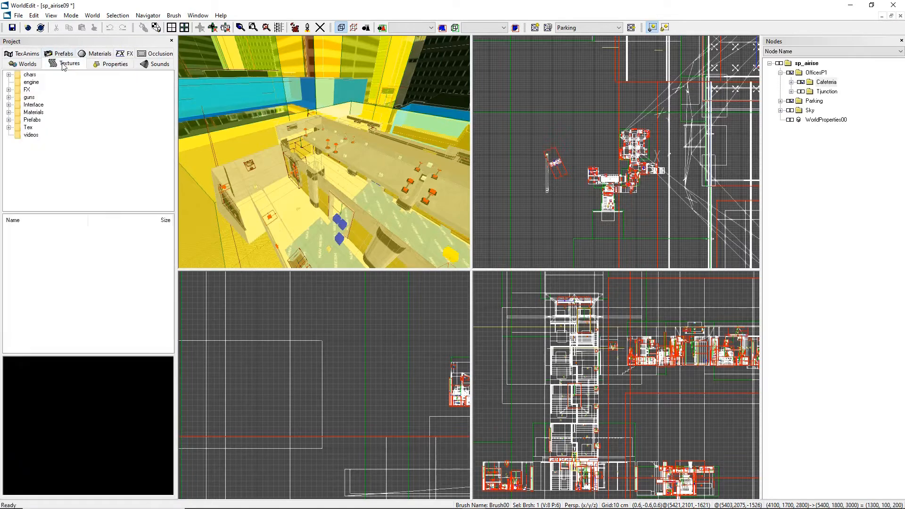
pyautogui.click(59, 54)
pyautogui.click(101, 64)
pyautogui.click(71, 62)
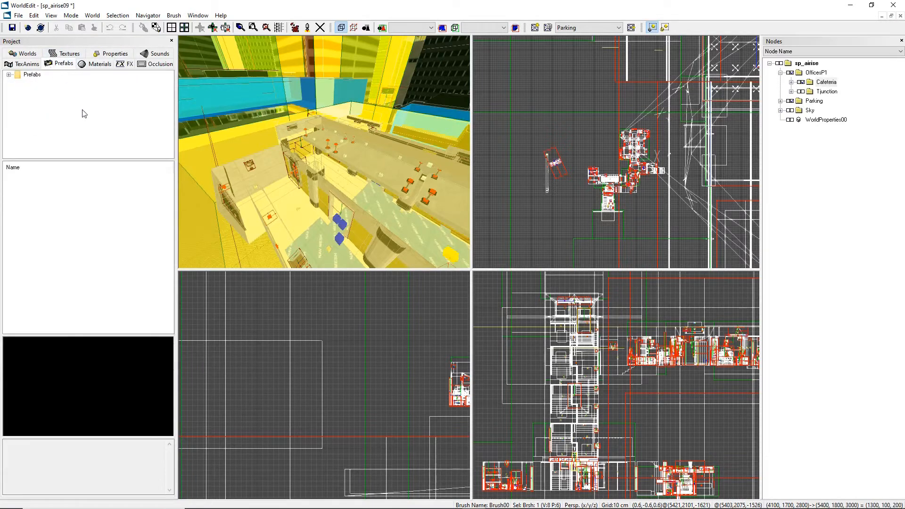
pyautogui.click(24, 64)
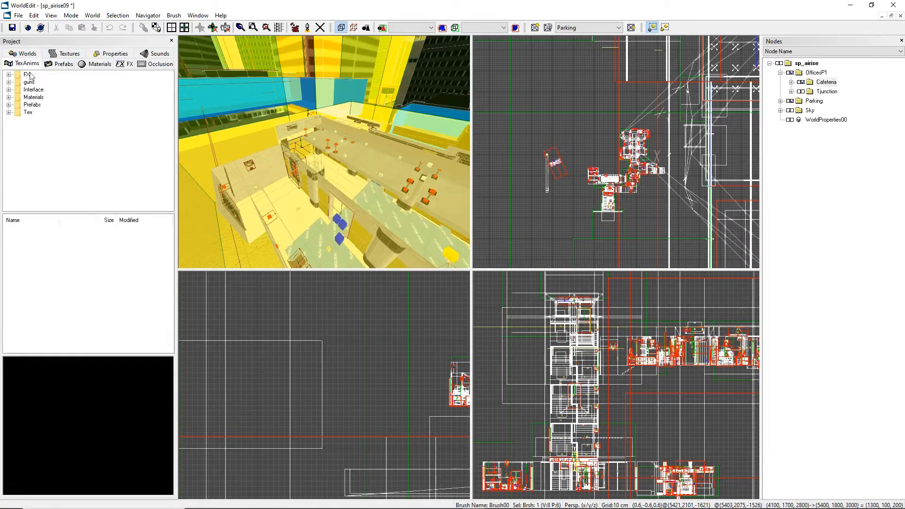
pyautogui.click(28, 53)
pyautogui.click(25, 55)
# Expand and collapse the Materials folder and its City subfolder in the TexAnims tree, leaving Materials collapsed.
pyautogui.click(31, 104)
pyautogui.click(31, 97)
pyautogui.click(9, 98)
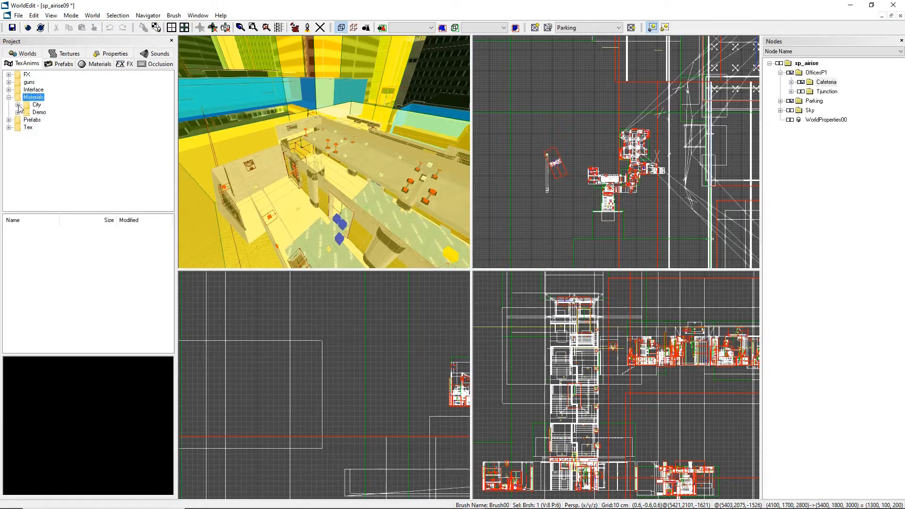
pyautogui.click(9, 98)
pyautogui.click(9, 98)
pyautogui.click(8, 97)
pyautogui.click(9, 98)
pyautogui.click(17, 105)
pyautogui.click(18, 105)
pyautogui.click(8, 97)
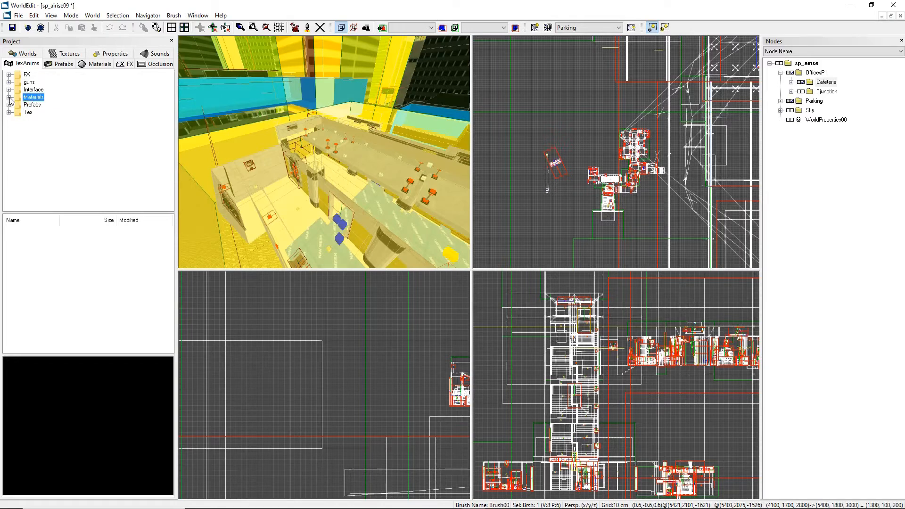
pyautogui.click(9, 98)
pyautogui.click(17, 105)
pyautogui.click(18, 105)
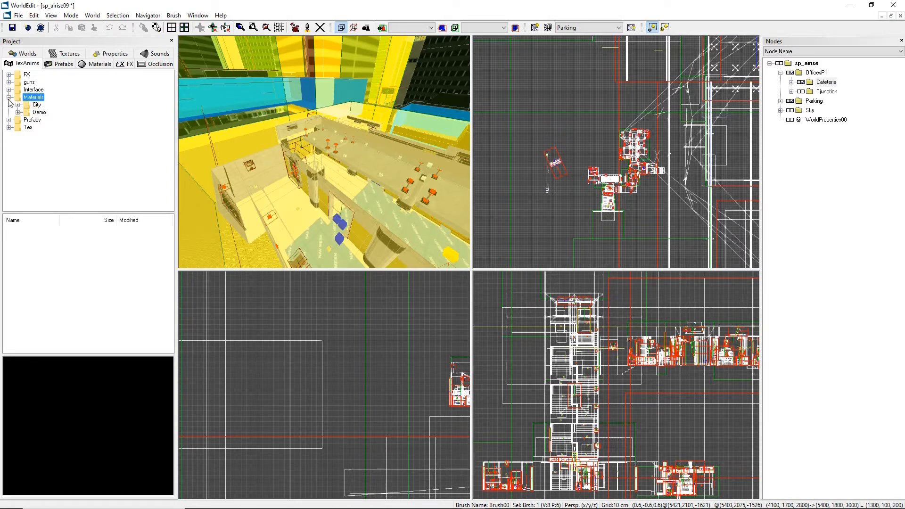
pyautogui.click(8, 97)
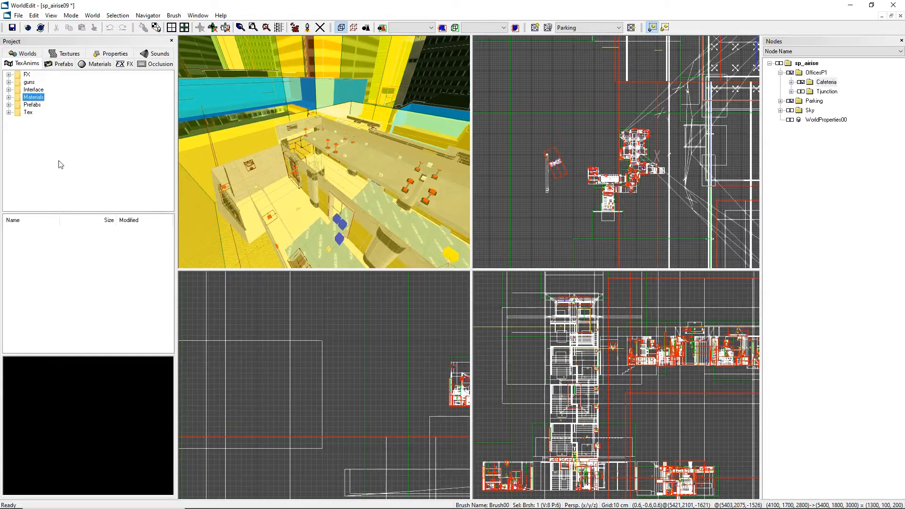
# Show the Worlds resource tree and look over the project and world file commands, including Open World, leaving sp_airise09 loaded.
pyautogui.click(27, 56)
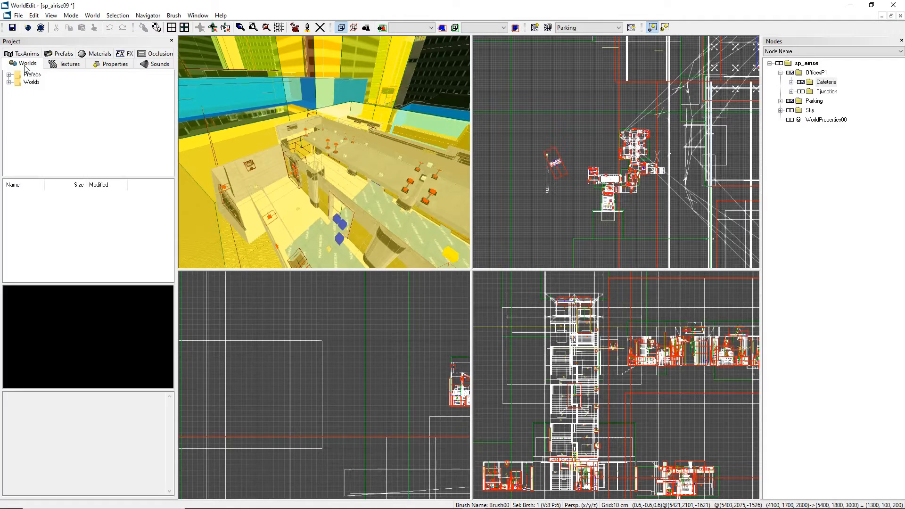
pyautogui.click(18, 15)
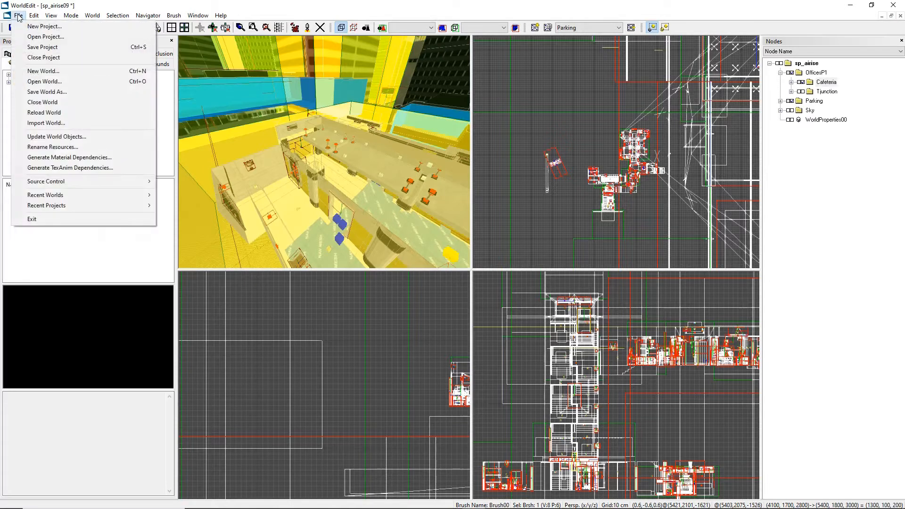
pyautogui.click(41, 82)
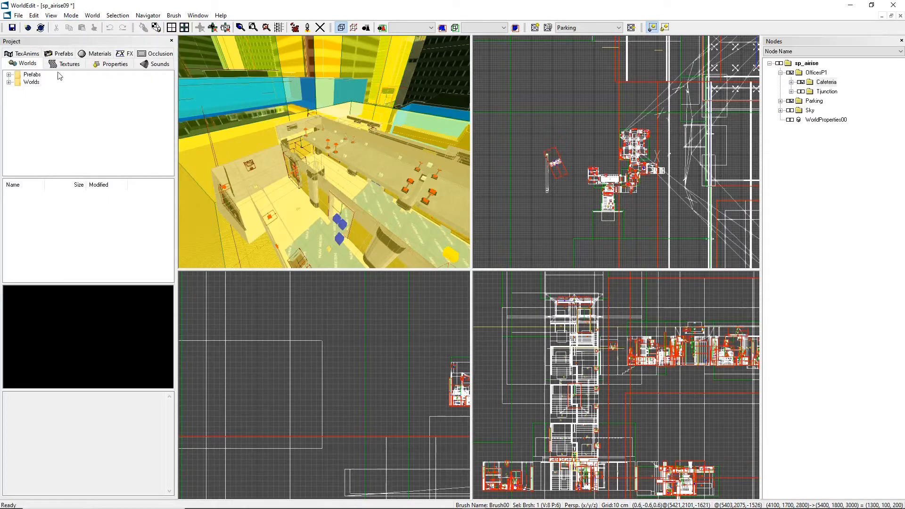
pyautogui.click(18, 15)
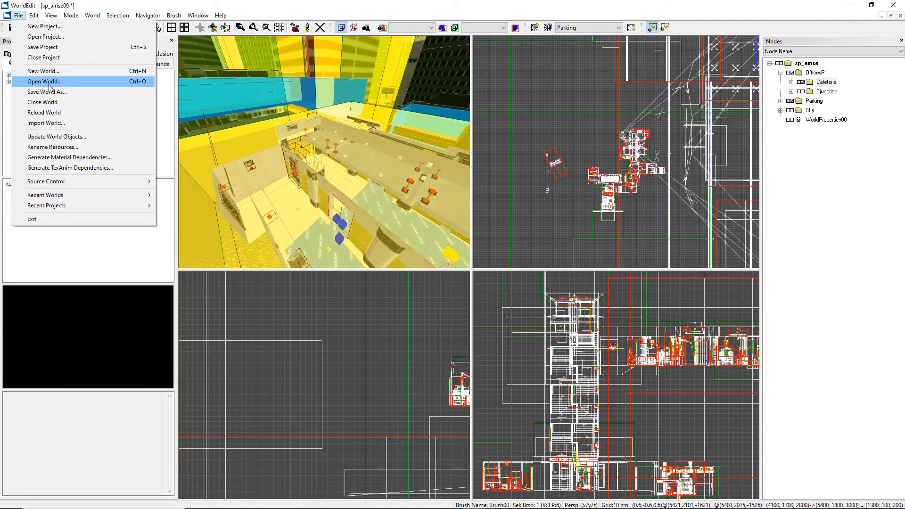
pyautogui.click(40, 4)
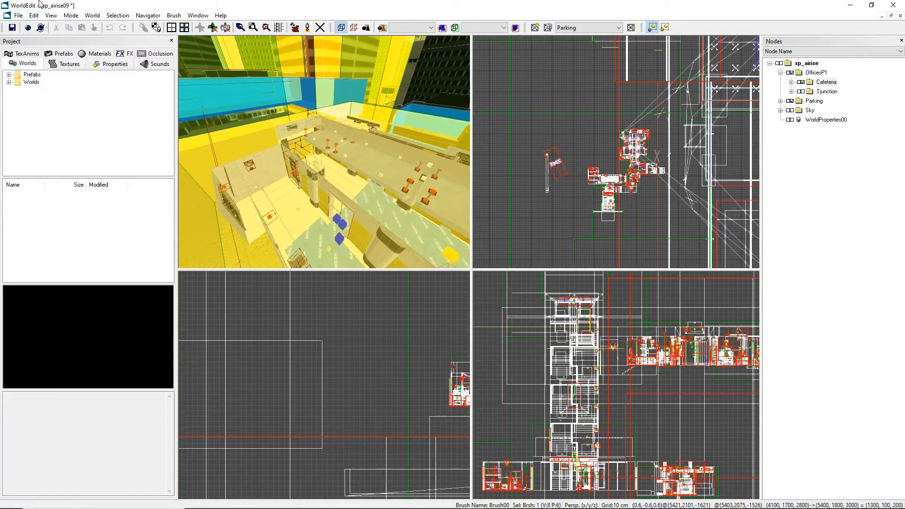
pyautogui.click(34, 15)
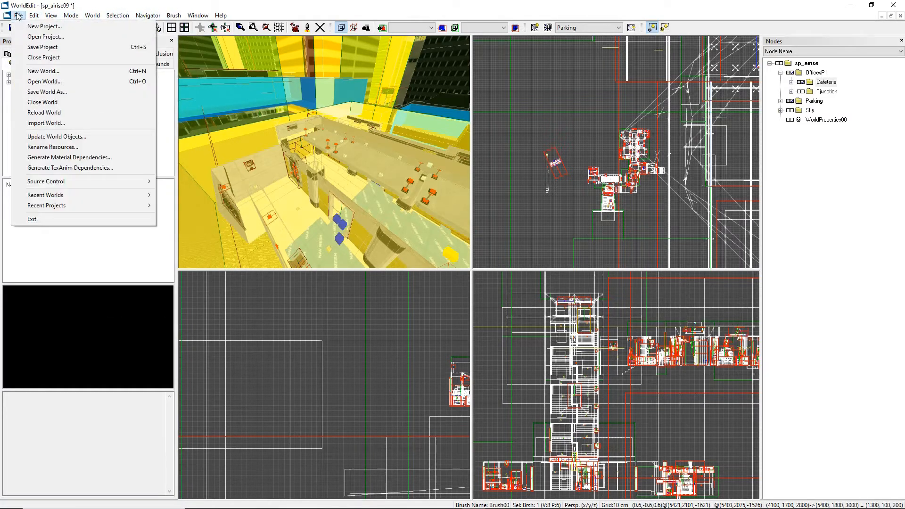
pyautogui.click(45, 3)
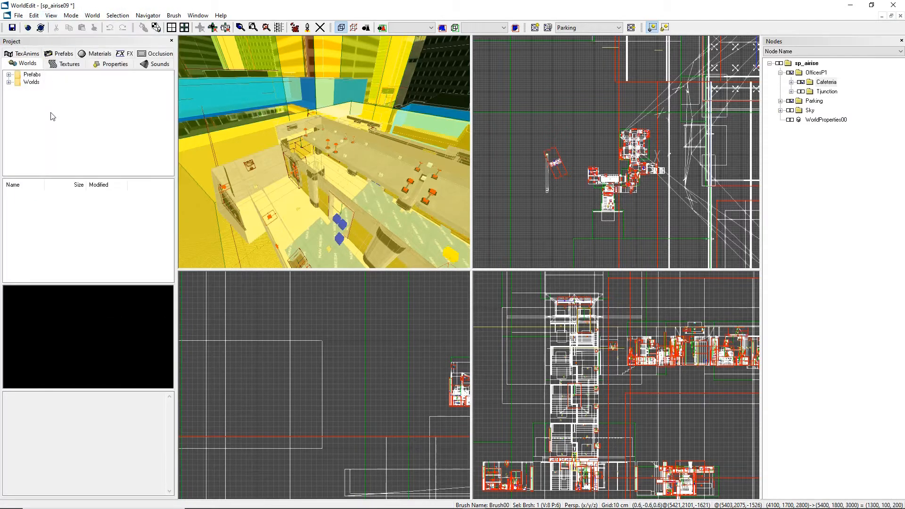
# Show the textures in the project's Materials folder and preview several glass textures, finishing on Glass_Dirty_M.
pyautogui.click(59, 67)
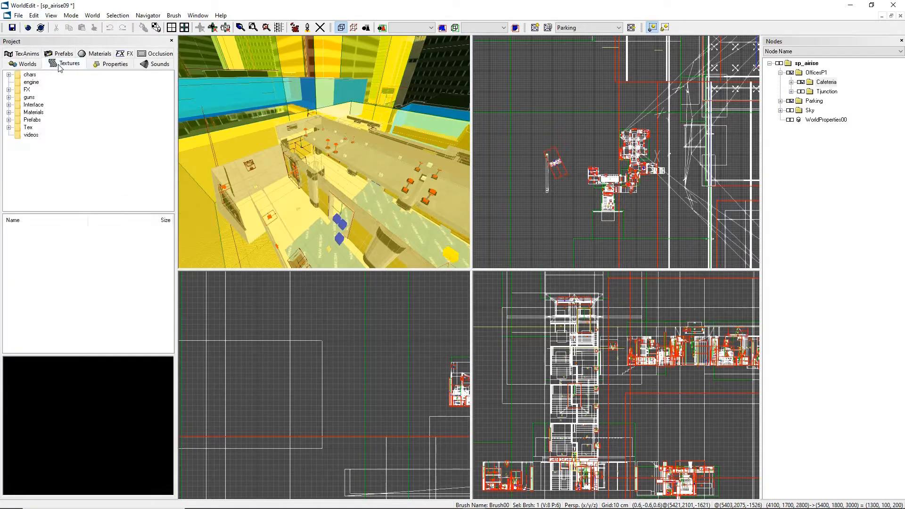
pyautogui.click(33, 112)
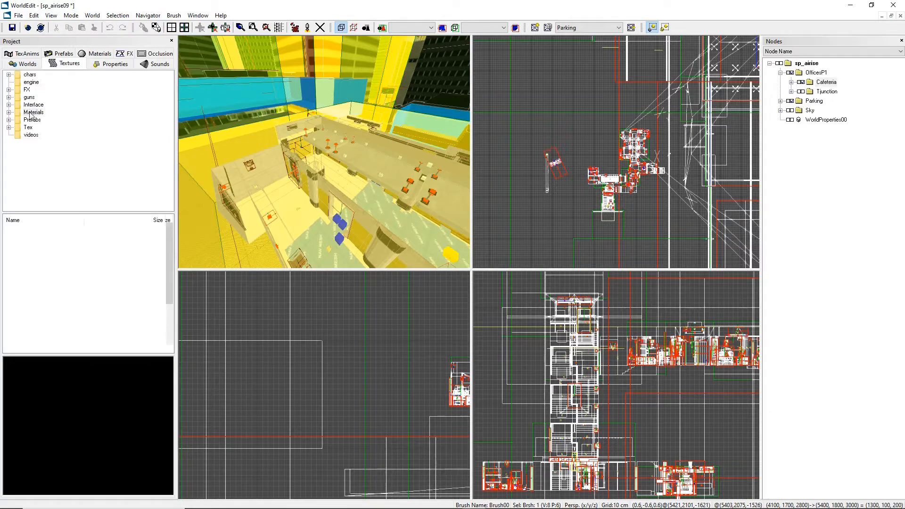
pyautogui.click(46, 286)
pyautogui.click(46, 301)
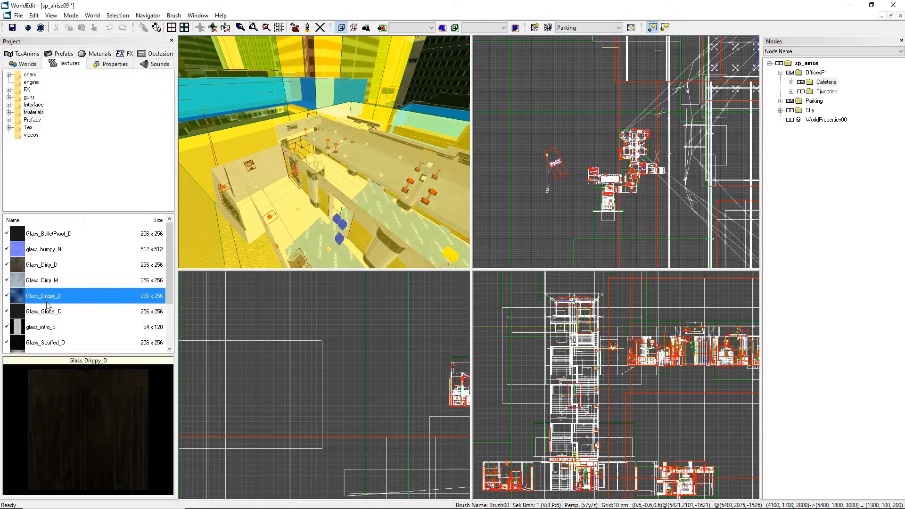
pyautogui.click(48, 309)
pyautogui.click(50, 296)
pyautogui.click(46, 282)
pyautogui.click(42, 265)
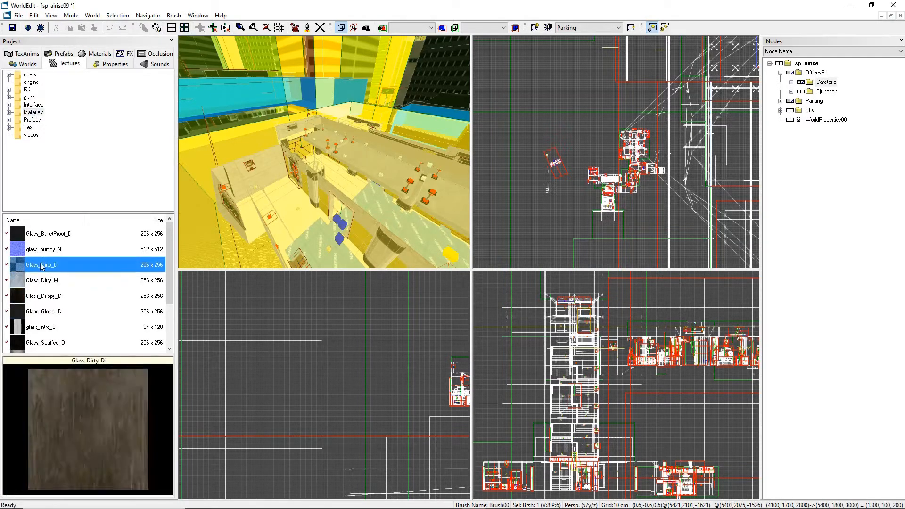
pyautogui.click(47, 283)
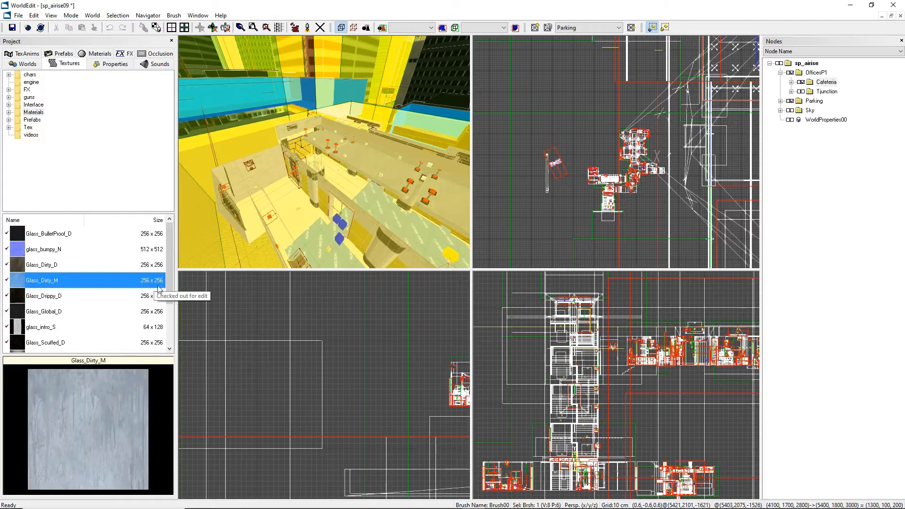
pyautogui.click(116, 295)
pyautogui.click(114, 280)
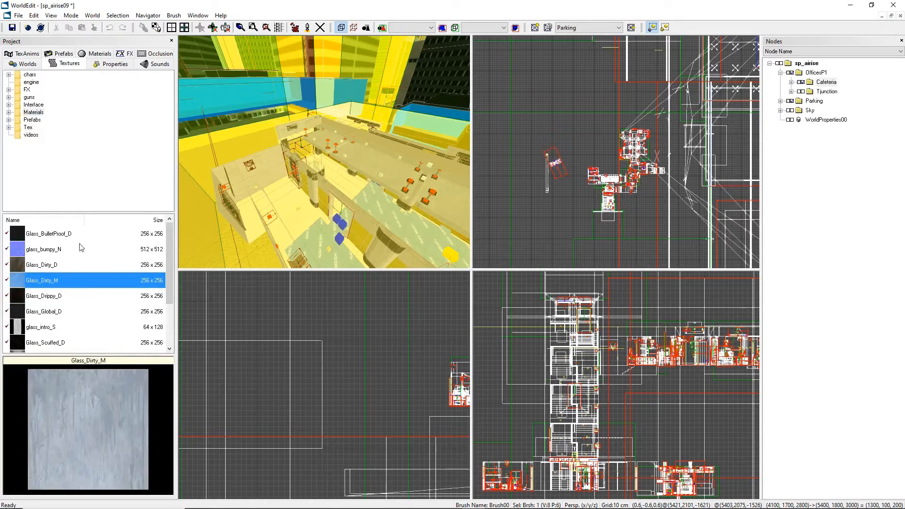
# Expand the Materials folder in the Textures tree, look through its subfolders, and collapse it again.
pyautogui.click(9, 112)
pyautogui.scroll(2, 60, 150)
pyautogui.scroll(-2, 64, 163)
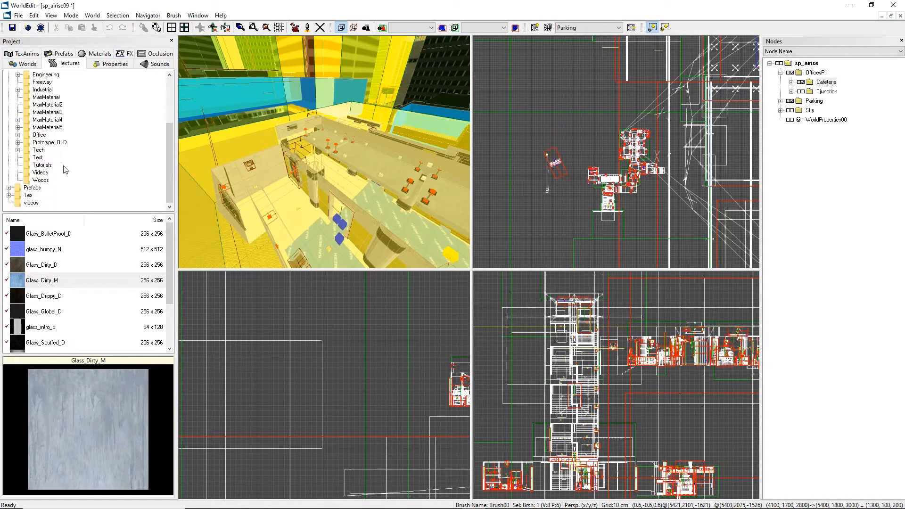
pyautogui.scroll(2, 61, 165)
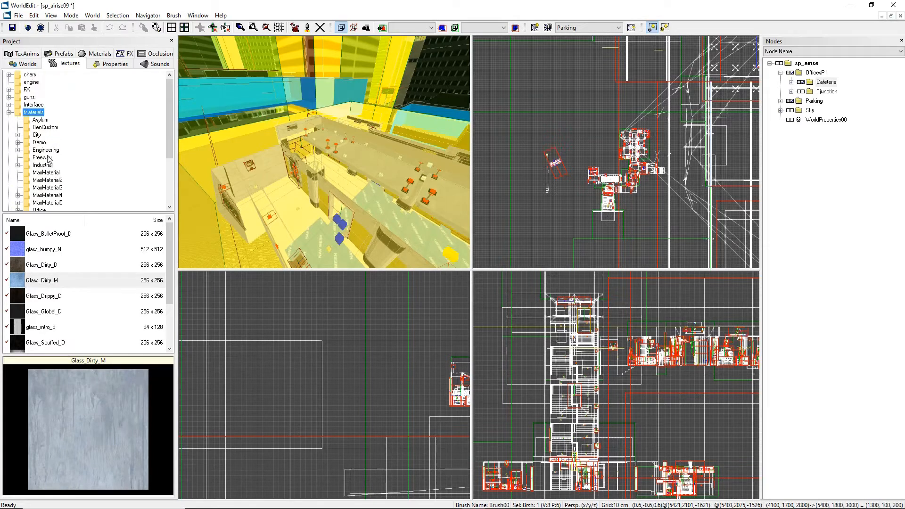
pyautogui.click(9, 113)
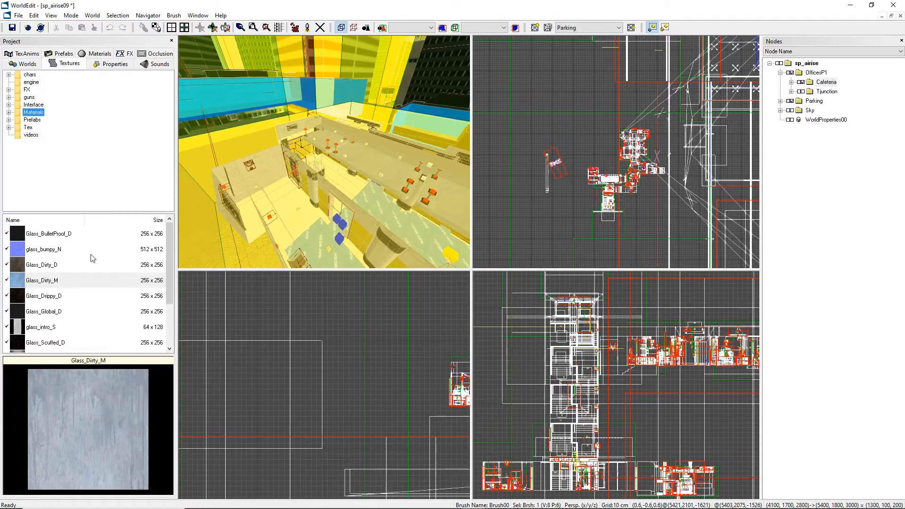
# Compare more glass textures, then view the texture properties of Glass_Dirty_M and close them without changes.
pyautogui.click(81, 265)
pyautogui.click(74, 296)
pyautogui.click(72, 325)
pyautogui.click(73, 283)
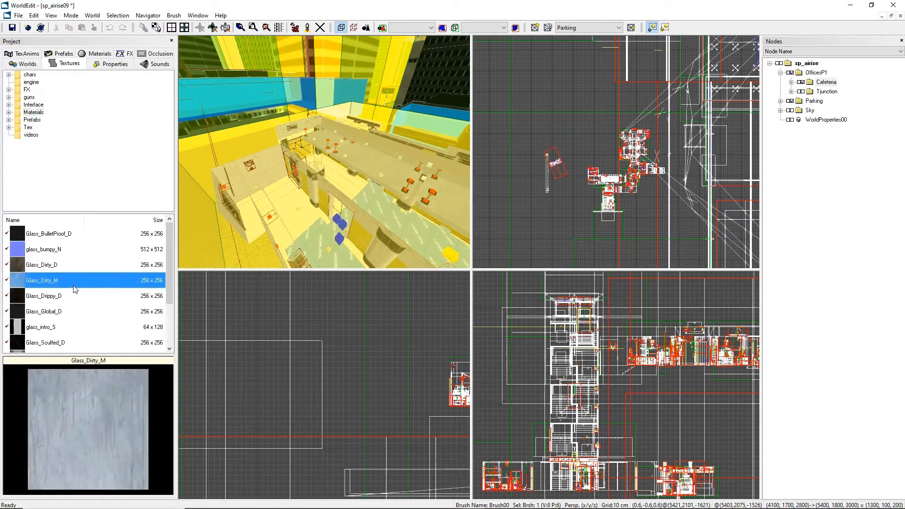
pyautogui.click(59, 267)
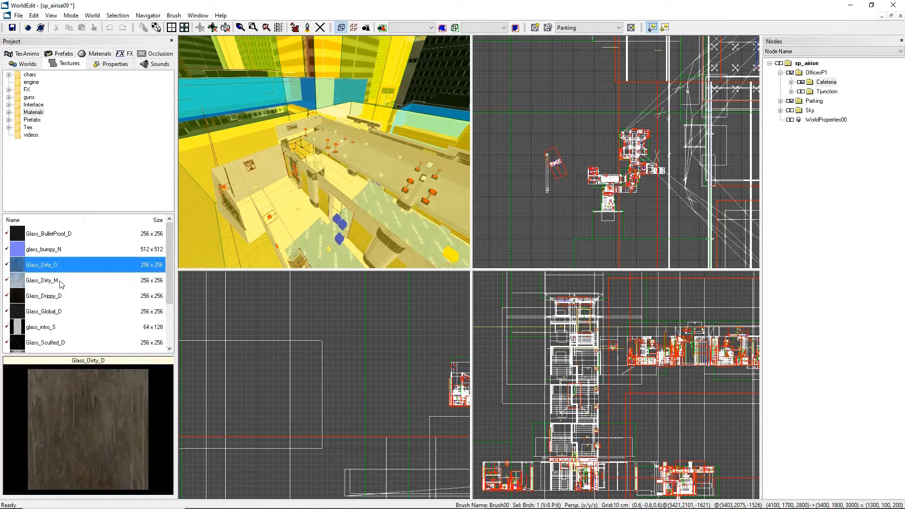
pyautogui.doubleClick(60, 281)
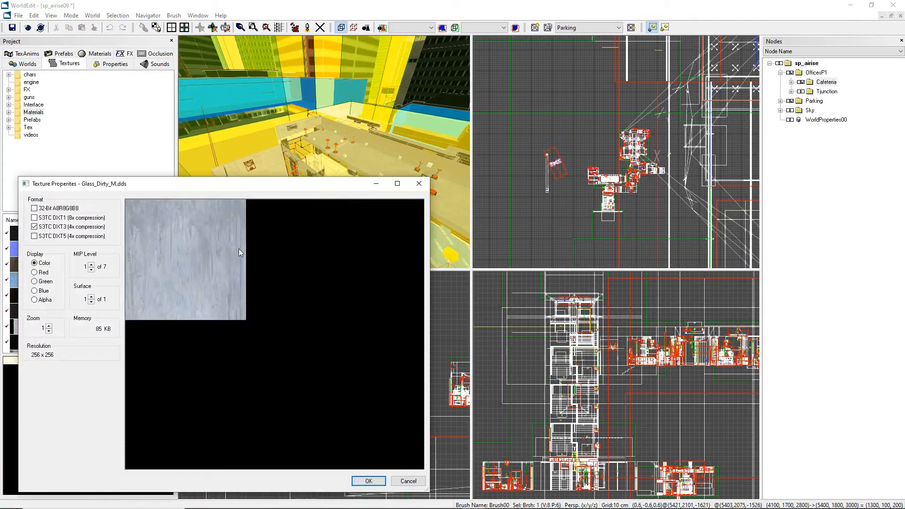
pyautogui.press('Escape')
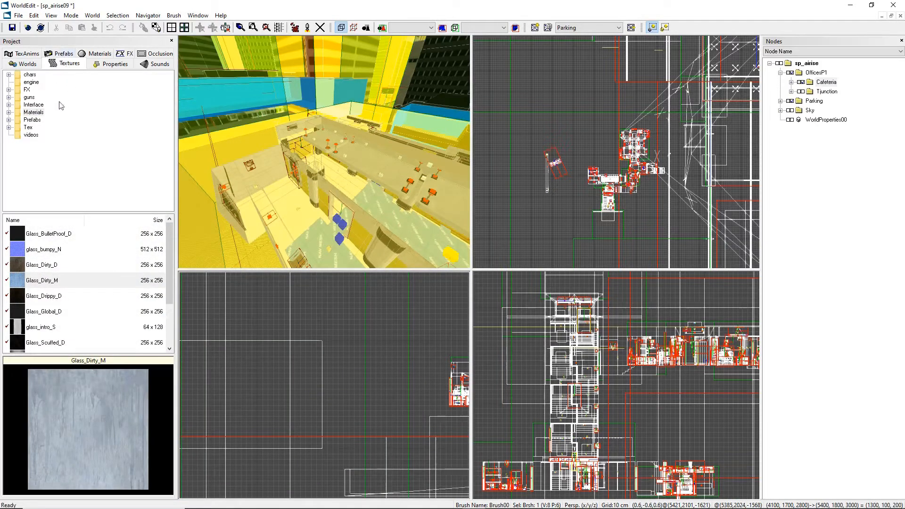
# Show the Prefabs resource tree, expand its Prefabs folder, and browse Freeway and Engineering before listing the Industrial prefabs.
pyautogui.click(60, 55)
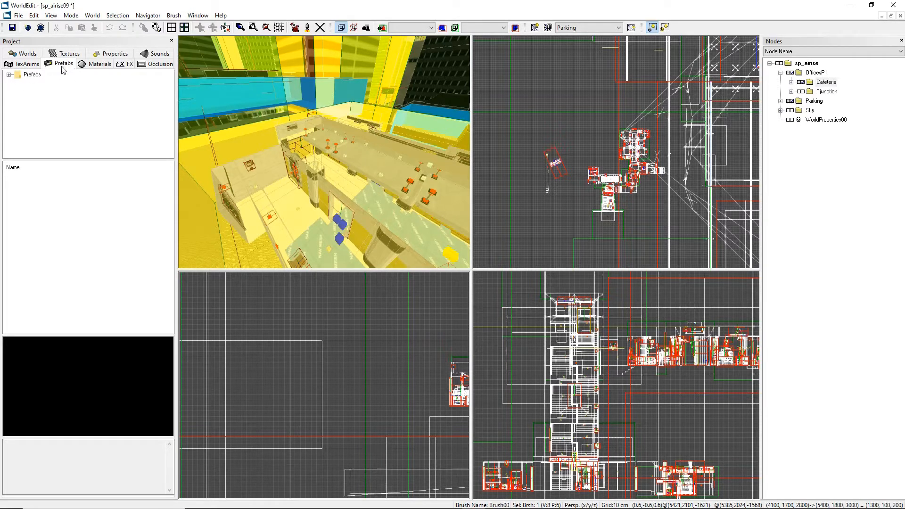
pyautogui.click(9, 74)
pyautogui.click(43, 128)
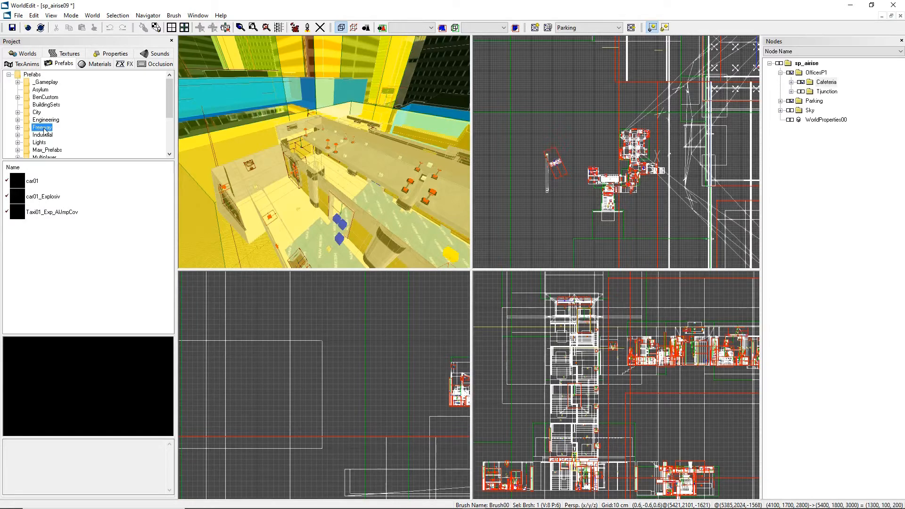
pyautogui.click(46, 121)
pyautogui.click(42, 128)
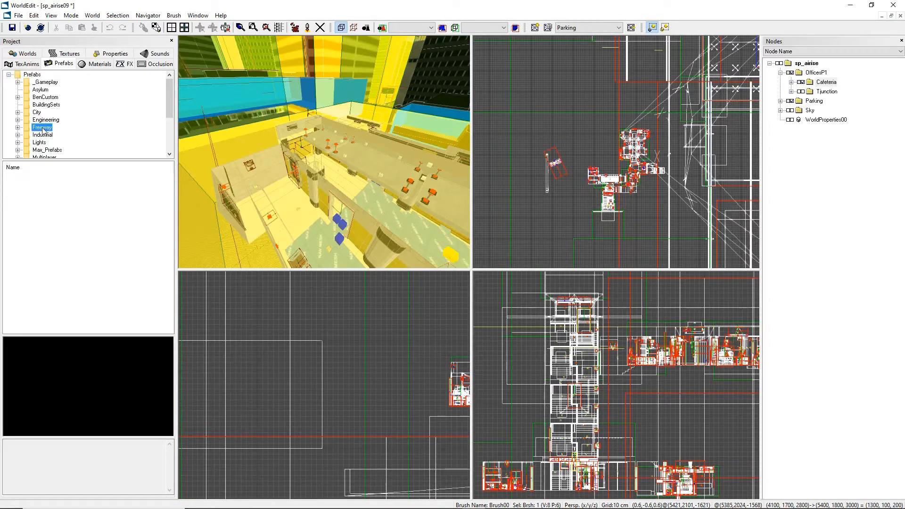
pyautogui.click(43, 135)
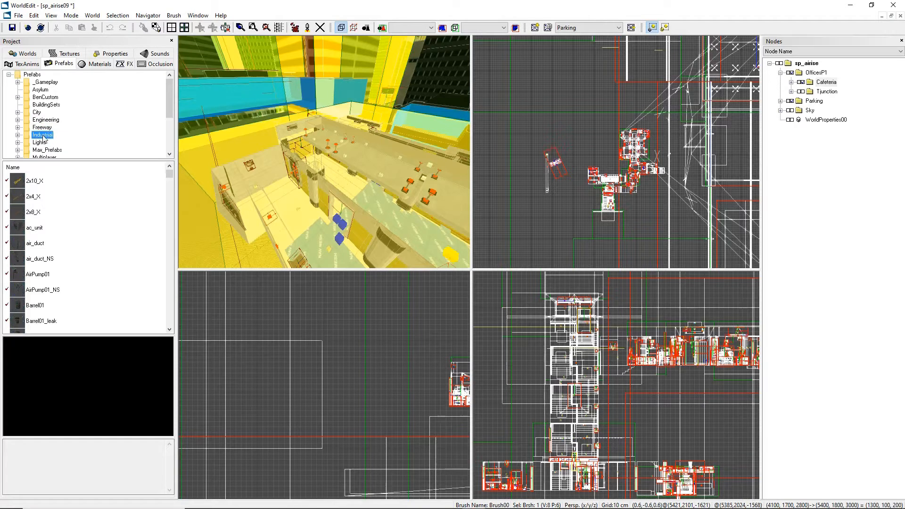
# Preview the Industrial prefabs one after another from 2x8_X to Barrel01, finishing on AirPump01_NS.
pyautogui.click(49, 212)
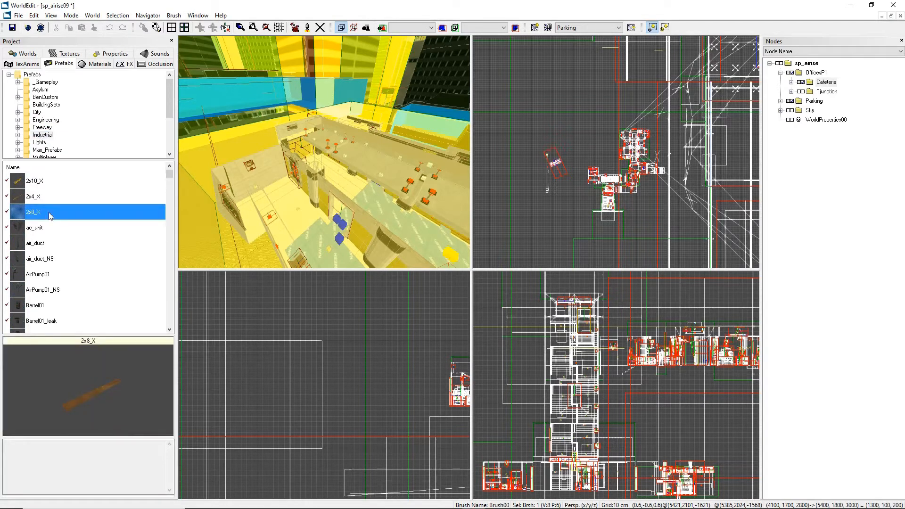
pyautogui.press('Down')
pyautogui.press('Down')
pyautogui.press('Down')
pyautogui.press('Down')
pyautogui.press('Down')
pyautogui.press('Down')
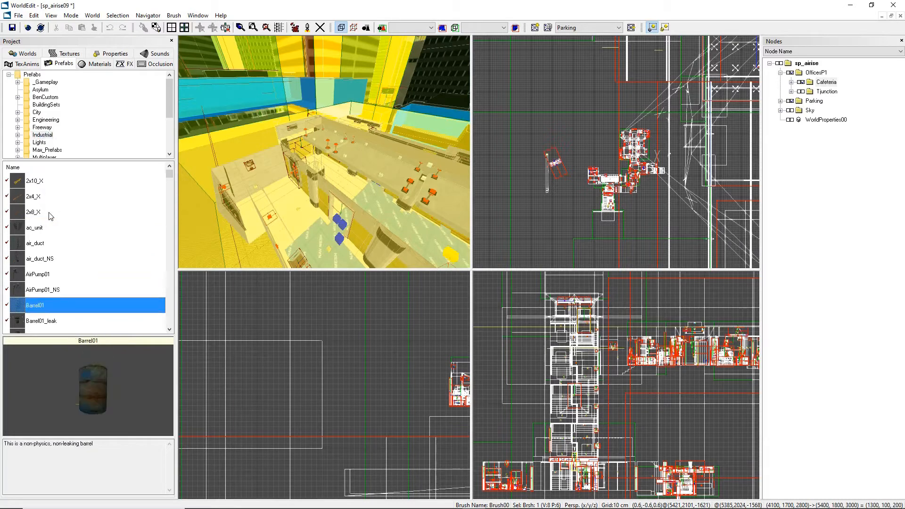
pyautogui.press('Up')
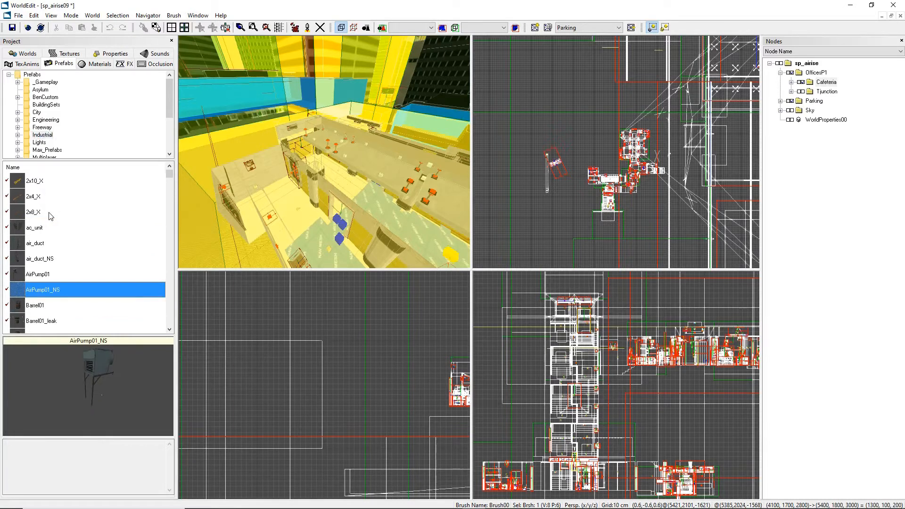
# Look through the Industrial barrel prefabs, preview variants such as Barrel01a_leak, and finish on Barrel01_physics to read its description.
pyautogui.scroll(-4, 94, 222)
pyautogui.scroll(4, 101, 245)
pyautogui.scroll(-2, 54, 257)
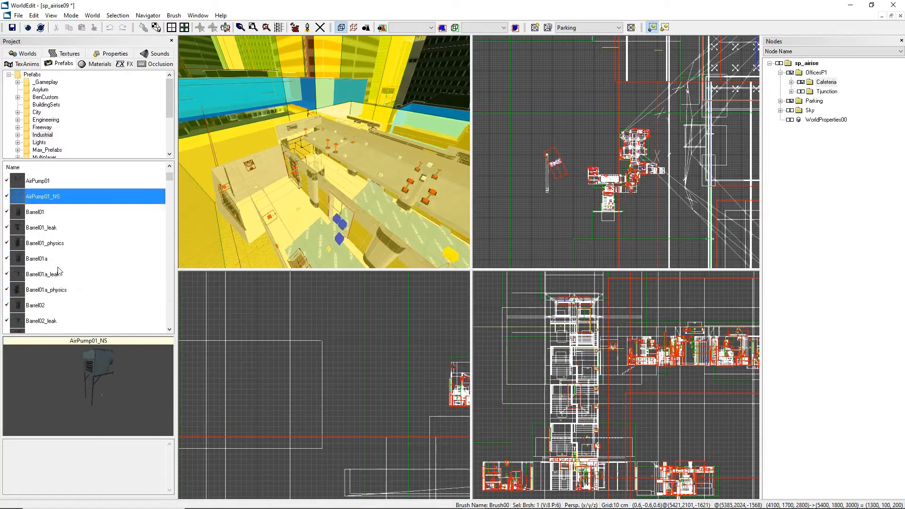
pyautogui.click(45, 227)
pyautogui.click(41, 252)
pyautogui.click(39, 248)
pyautogui.click(38, 261)
pyautogui.click(39, 275)
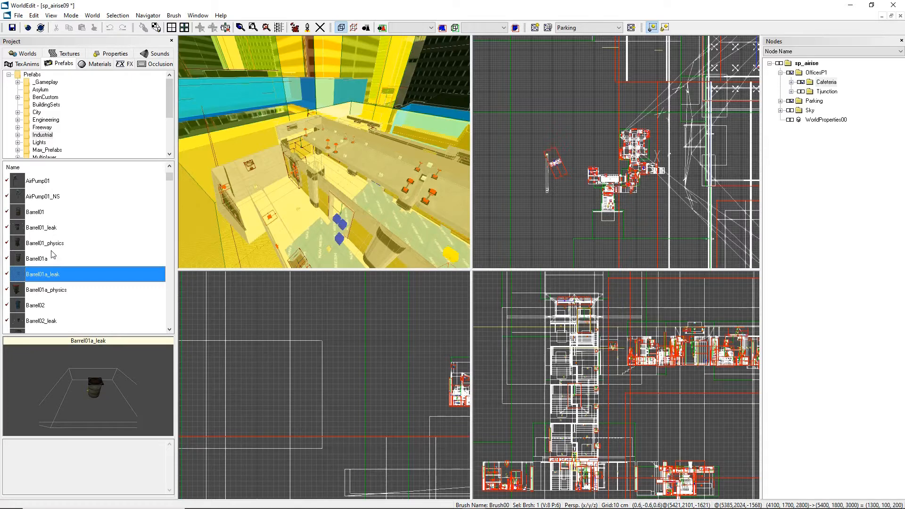
pyautogui.click(52, 246)
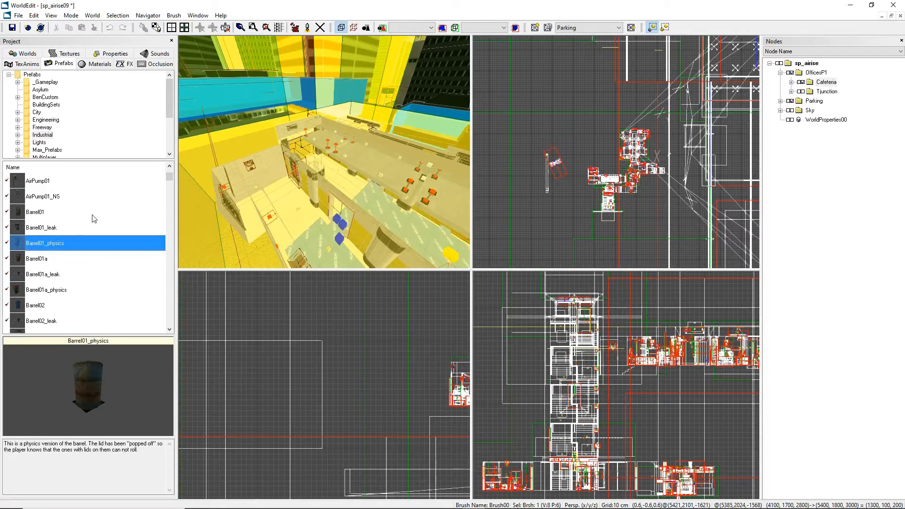
# Look over the prefab folders and compare the contents of Freeway, Industrial, Engineering and City.
pyautogui.scroll(-1, 59, 134)
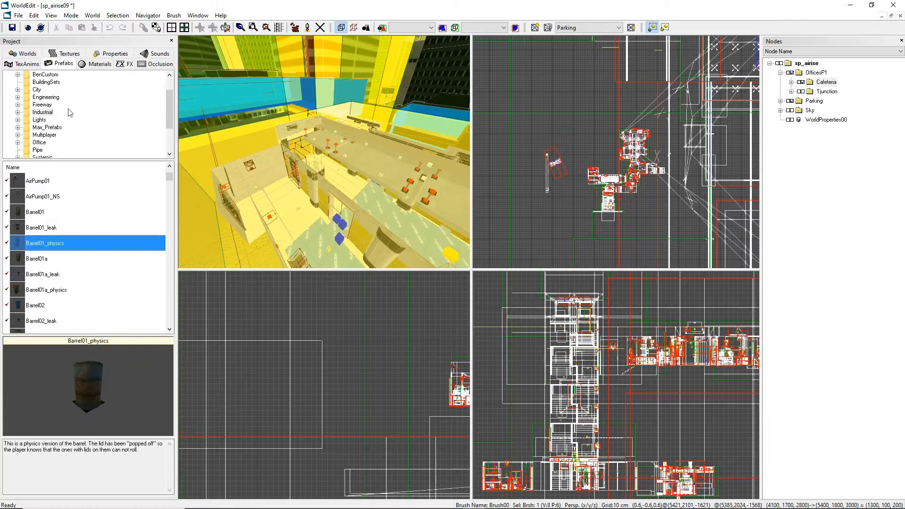
pyautogui.scroll(1, 69, 112)
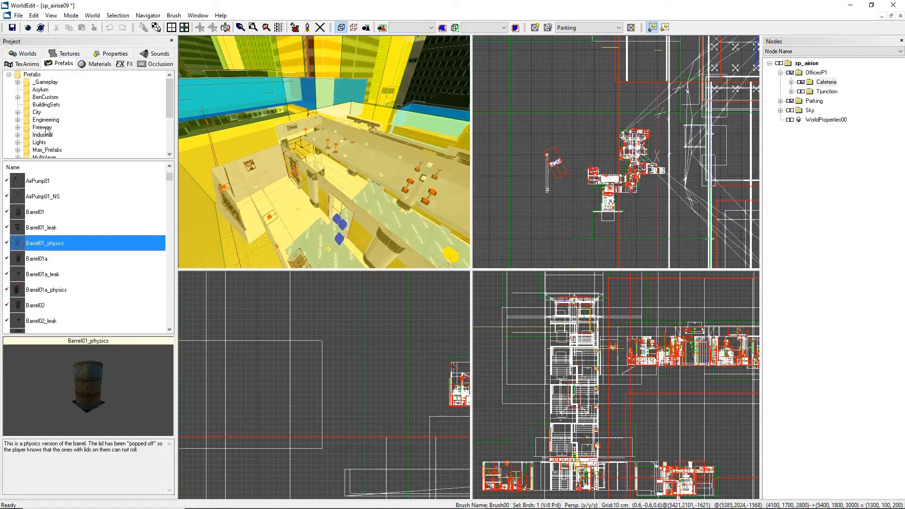
pyautogui.click(47, 128)
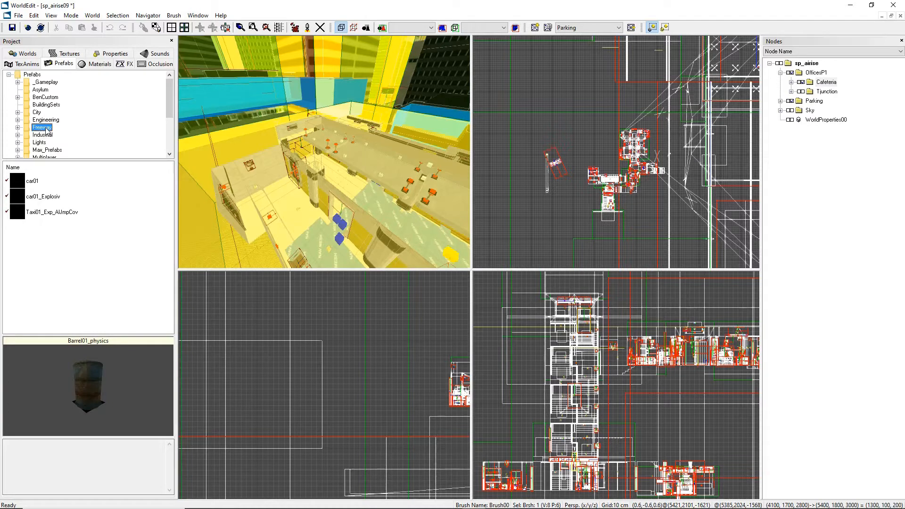
pyautogui.click(43, 135)
pyautogui.click(45, 120)
pyautogui.click(38, 113)
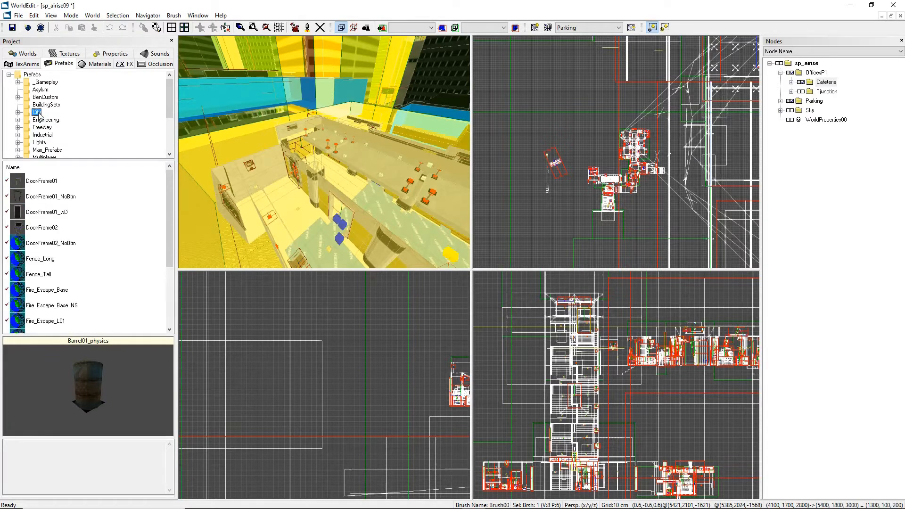
# Expand the City prefab folder and list the prefabs in its Buildings subfolder.
pyautogui.click(17, 112)
pyautogui.click(41, 129)
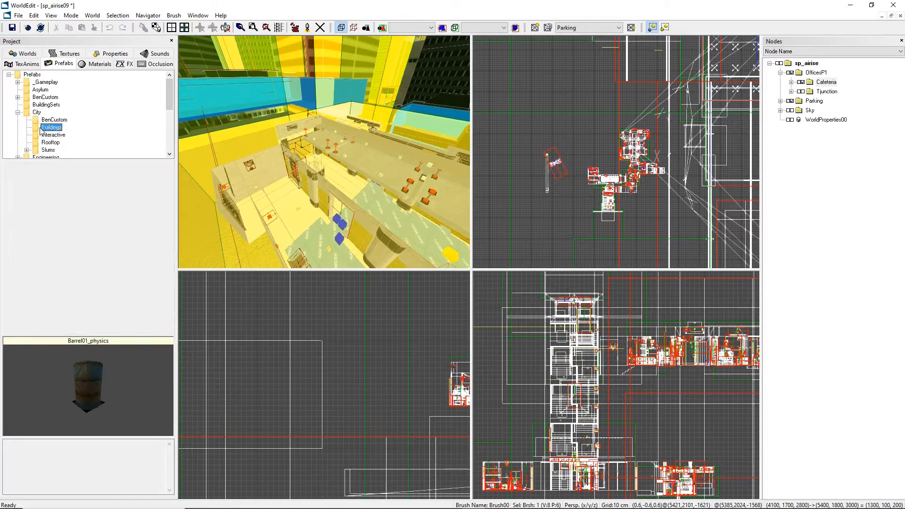
pyautogui.click(43, 135)
pyautogui.click(45, 128)
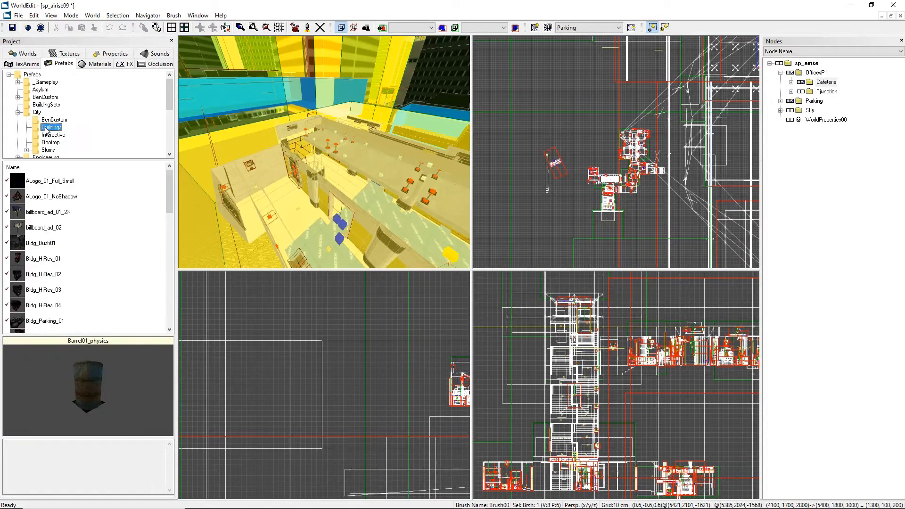
# Preview the City building prefabs one after another, down to Bldg_Valley_03 and back up to Bldg_HiRes_04.
pyautogui.click(60, 225)
pyautogui.press('Down')
pyautogui.press('Down')
pyautogui.press('Down')
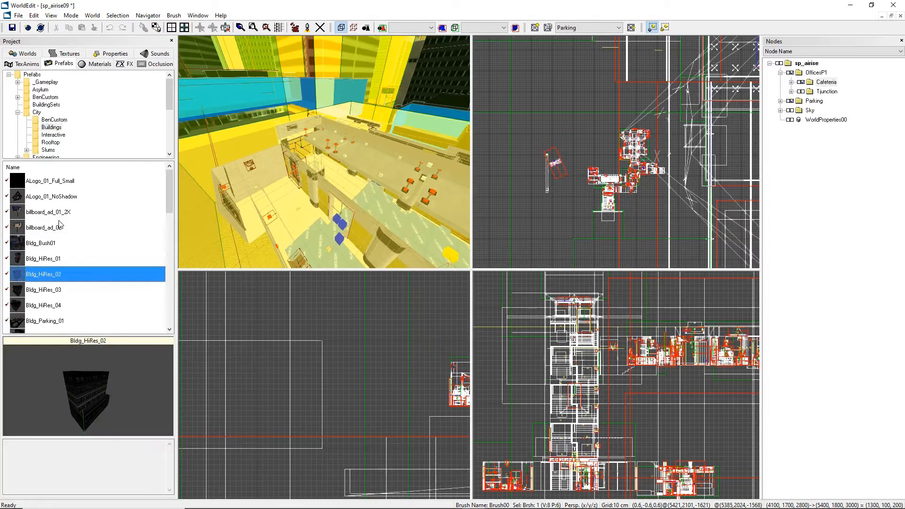
pyautogui.press('Down')
pyautogui.press('Down')
pyautogui.press('Down')
pyautogui.press('Down')
pyautogui.press('Down')
pyautogui.press('Down')
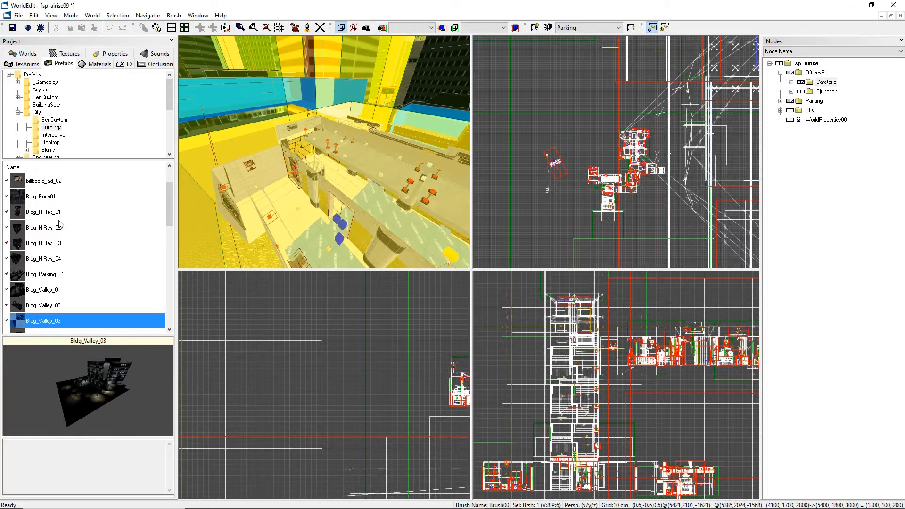
pyautogui.press('Up')
pyautogui.press('Up')
pyautogui.press('Up')
pyautogui.press('Up')
pyautogui.press('Up')
pyautogui.press('Up')
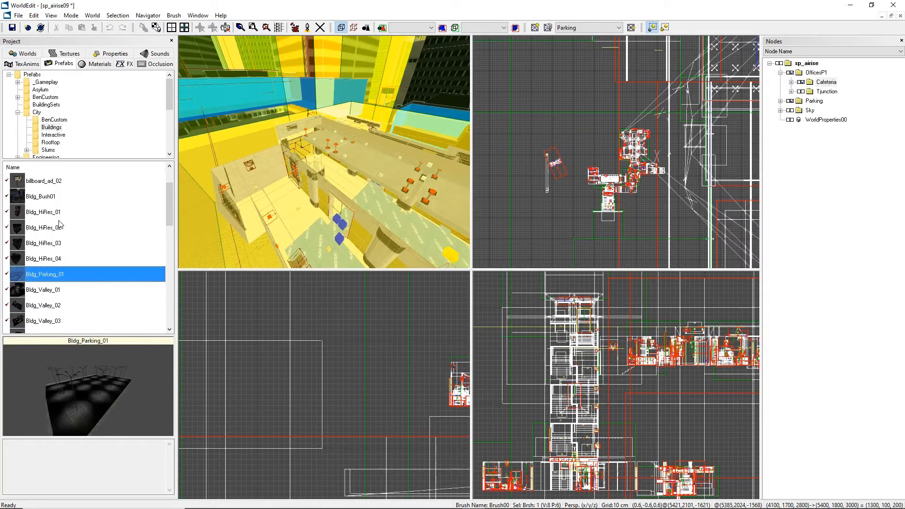
pyautogui.press('Down')
pyautogui.press('Down')
pyautogui.press('Down')
pyautogui.press('Down')
pyautogui.press('Up')
pyautogui.press('Up')
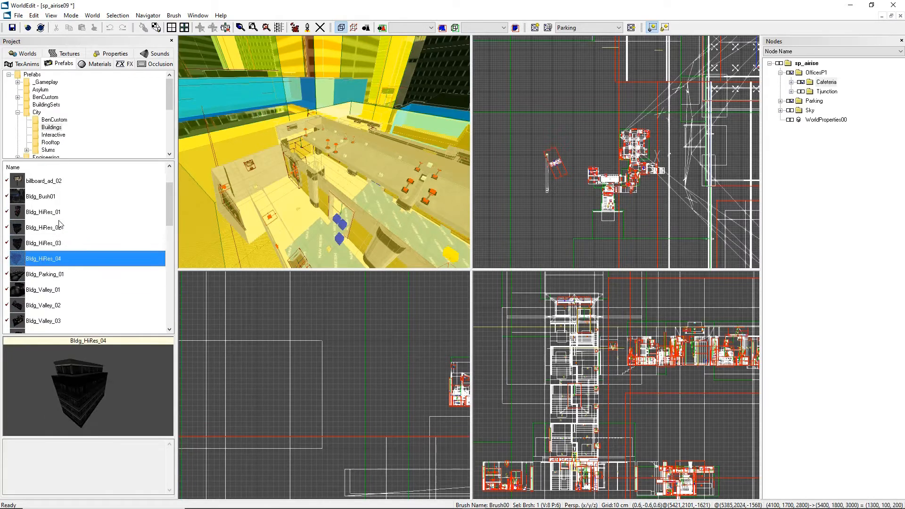
# Open the Bldg_HiRes_04 prefab as a level for editing.
pyautogui.click(53, 243)
pyautogui.click(49, 259)
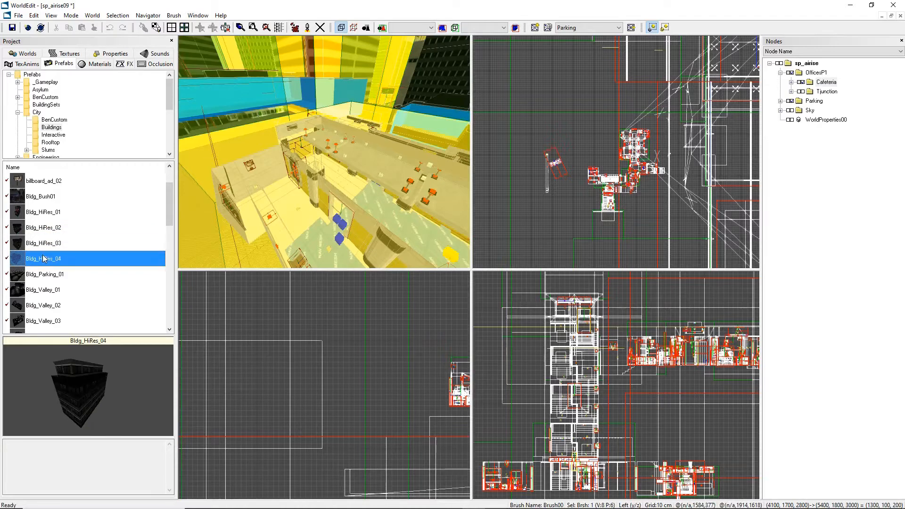
pyautogui.rightClick(43, 257)
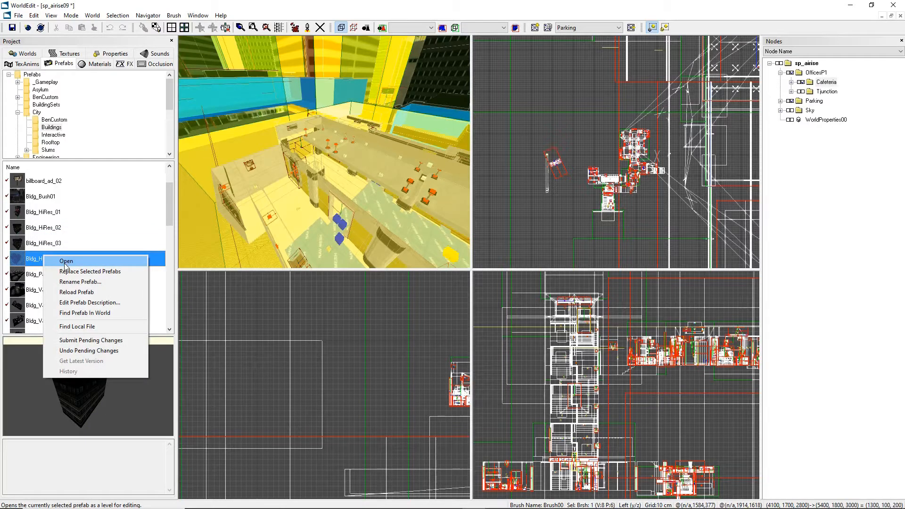
pyautogui.click(66, 261)
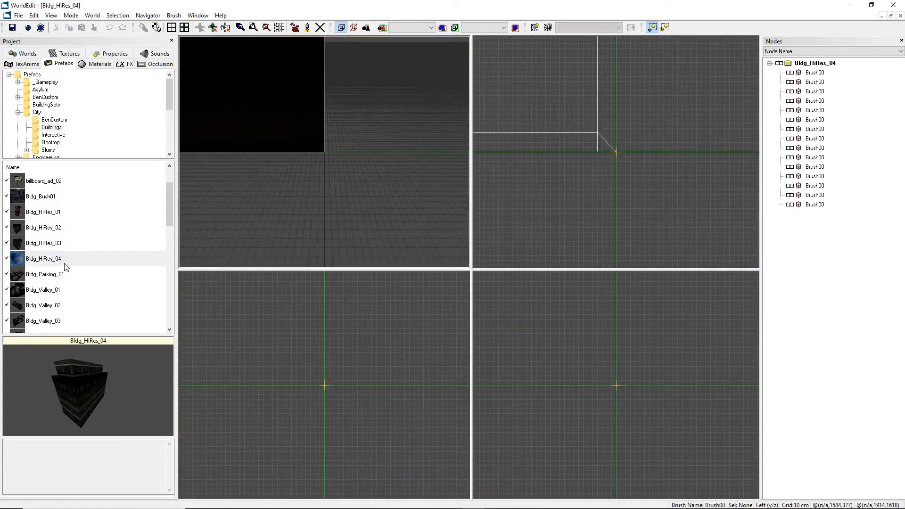
# Select one facade brush of the Bldg_HiRes_04 building and examine the model in the perspective and top views.
pyautogui.moveTo(324, 152)
pyautogui.mouseDown(button='right')
pyautogui.moveTo(302, 123)
pyautogui.moveTo(292, 142)
pyautogui.moveTo(323, 106)
pyautogui.moveTo(297, 80)
pyautogui.moveTo(354, 137)
pyautogui.moveTo(372, 113)
pyautogui.moveTo(349, 174)
pyautogui.moveTo(363, 170)
pyautogui.mouseUp(button='right')
pyautogui.click(323, 106)
pyautogui.moveTo(674, 148); pyautogui.dragTo(682, 168, button='right')
pyautogui.moveTo(324, 162); pyautogui.dragTo(304, 161, button='right')
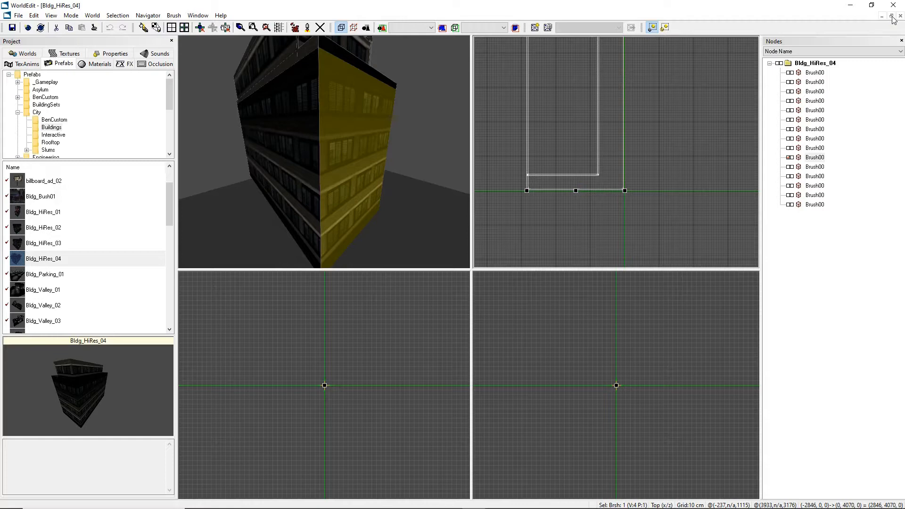
# Restore the level windows to floating and move Bldg_HiRes_04, sp_airise09 and brutalist_ent apart within the workspace.
pyautogui.click(892, 16)
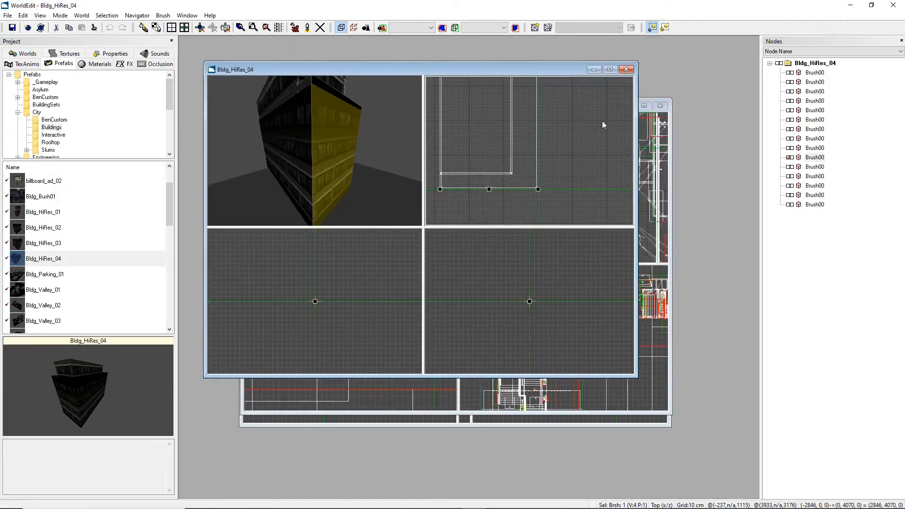
pyautogui.moveTo(361, 71); pyautogui.dragTo(458, 187)
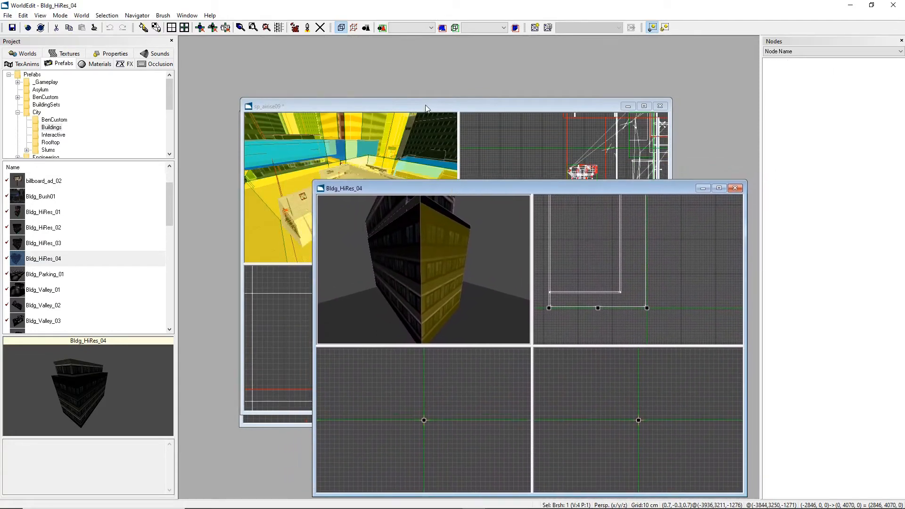
pyautogui.moveTo(425, 108); pyautogui.dragTo(372, 57)
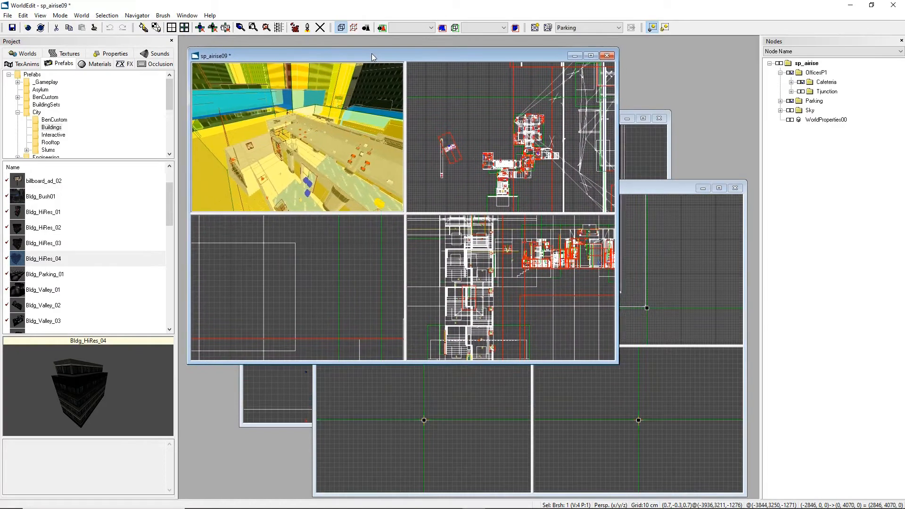
pyautogui.moveTo(532, 57); pyautogui.dragTo(392, 64)
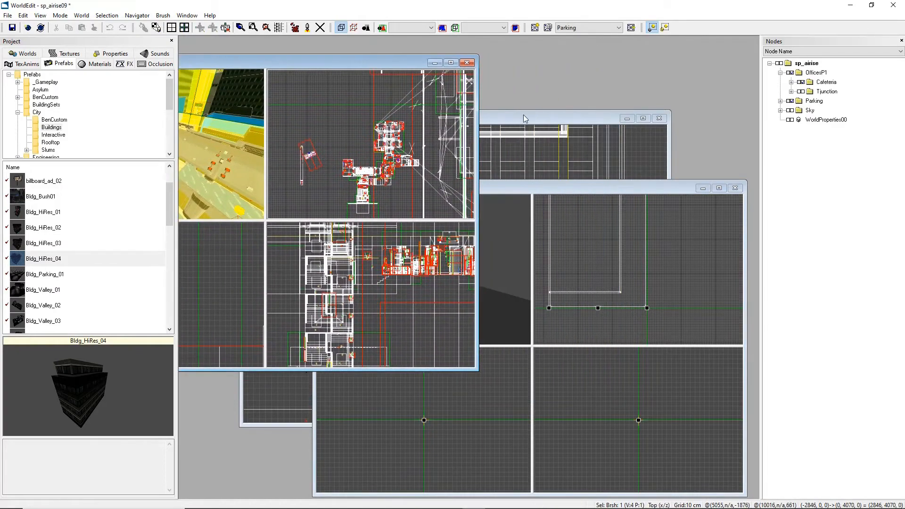
pyautogui.moveTo(525, 118); pyautogui.dragTo(593, 123)
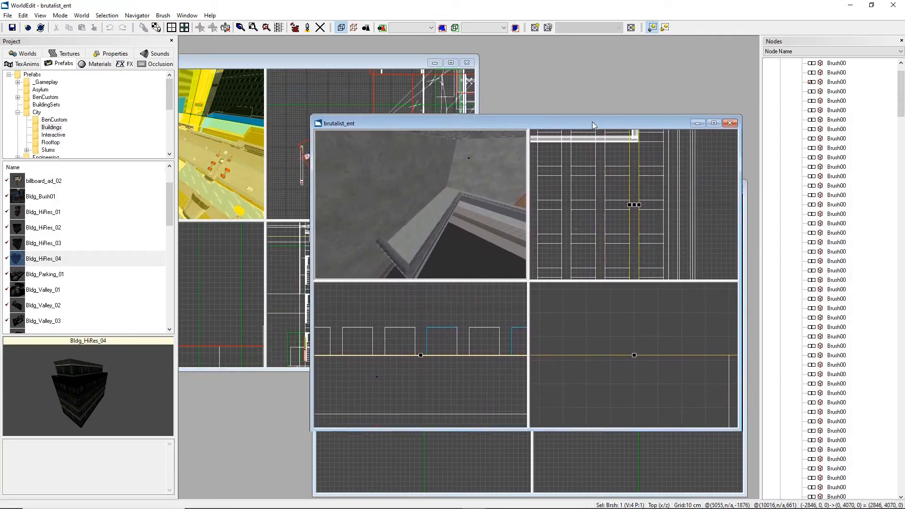
# Bring the sp_airise09 window to the front, maximize it and restore it to a floating window.
pyautogui.moveTo(330, 61); pyautogui.dragTo(469, 62)
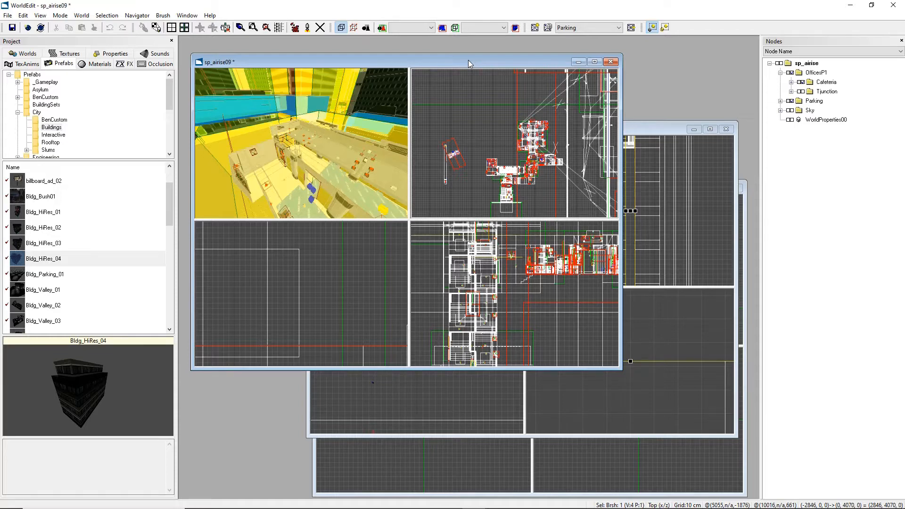
pyautogui.moveTo(468, 61); pyautogui.dragTo(462, 58)
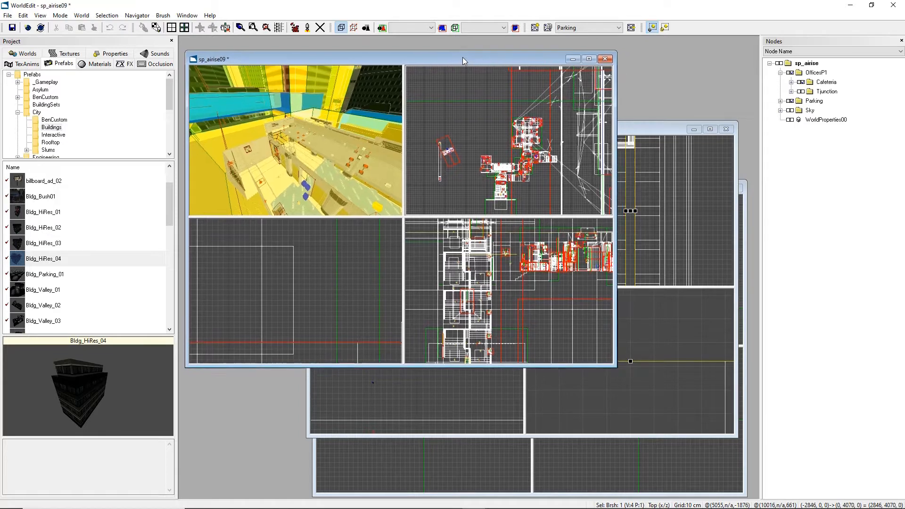
pyautogui.click(590, 60)
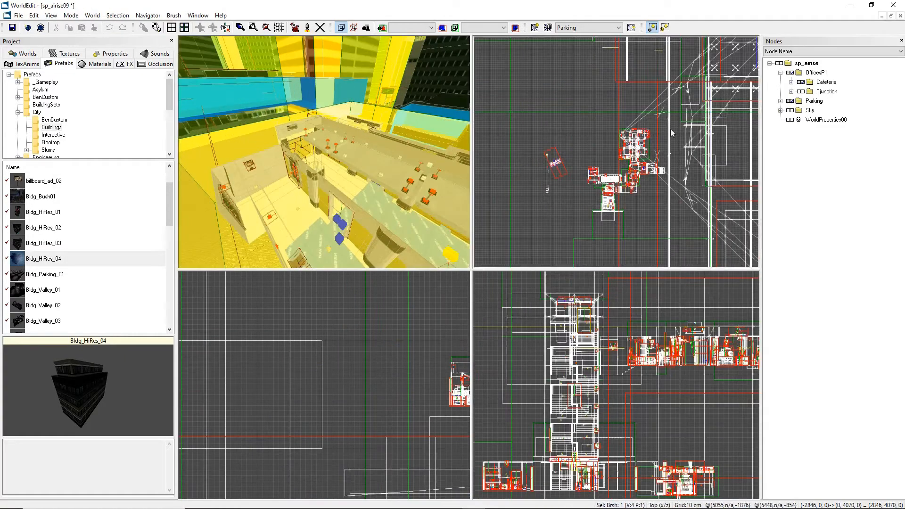
pyautogui.click(891, 17)
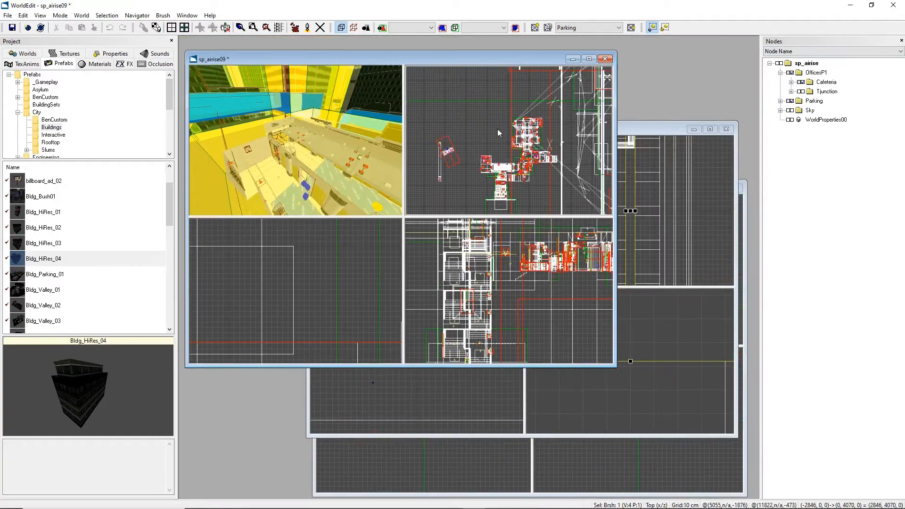
# Close the brutalist_ent and Bldg_HiRes_04 windows, leaving only sp_airise09 open.
pyautogui.moveTo(473, 56); pyautogui.dragTo(356, 63)
pyautogui.moveTo(621, 131); pyautogui.dragTo(580, 124)
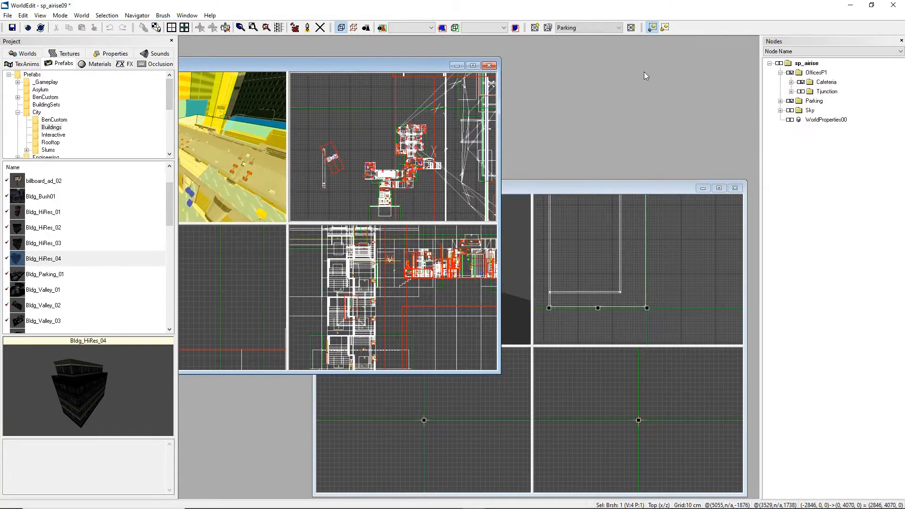
pyautogui.moveTo(661, 185); pyautogui.dragTo(633, 170)
pyautogui.click(707, 174)
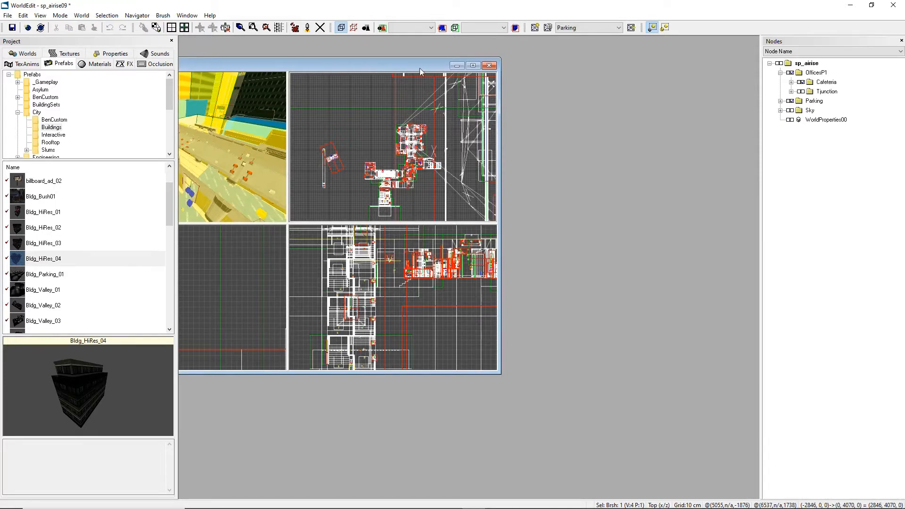
# Reposition the sp_airise09 window in the workspace, maximizing it once and restoring it to floating.
pyautogui.moveTo(418, 66); pyautogui.dragTo(556, 137)
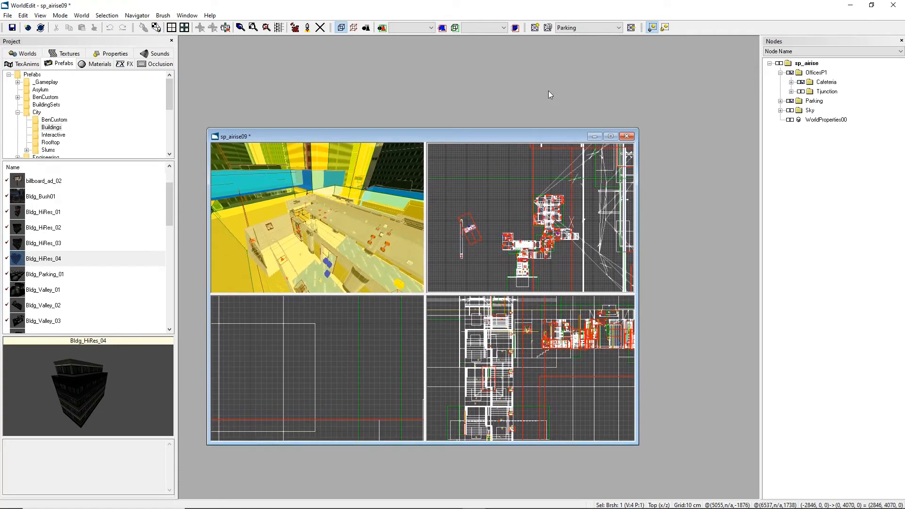
pyautogui.click(611, 137)
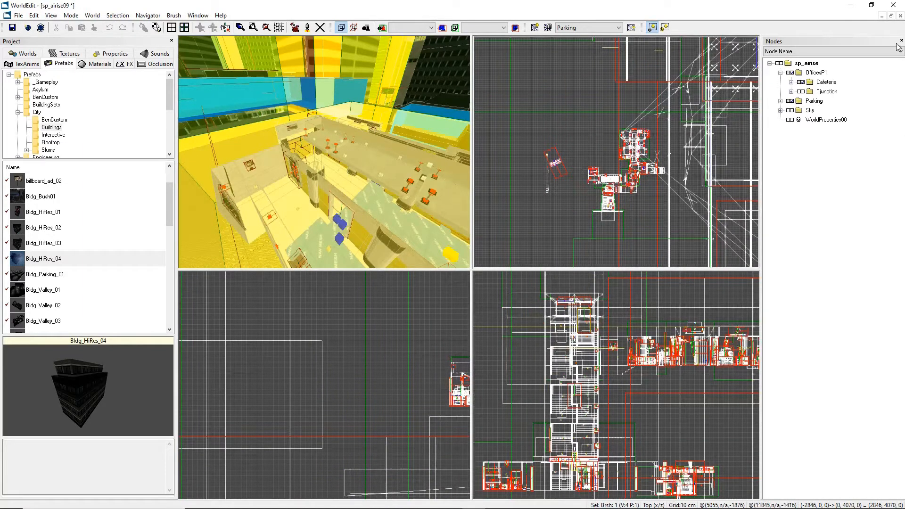
pyautogui.click(891, 16)
pyautogui.moveTo(531, 138); pyautogui.dragTo(570, 103)
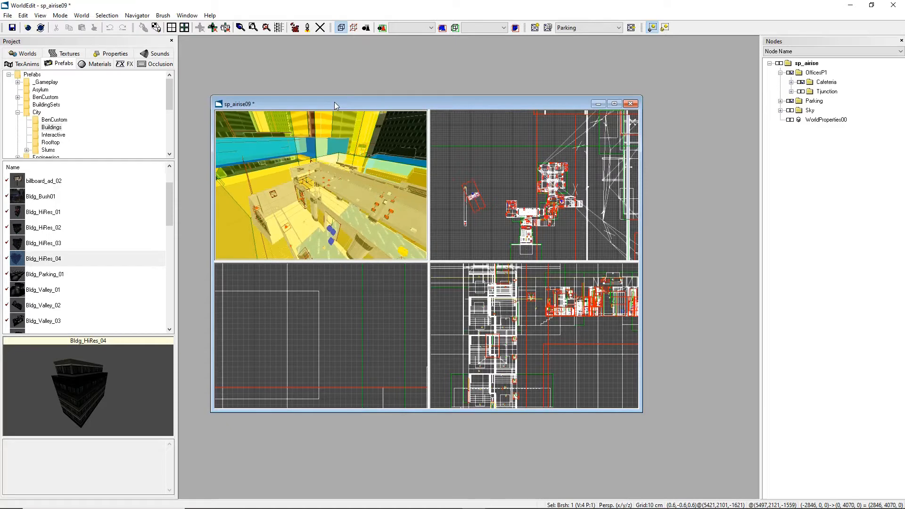
pyautogui.moveTo(334, 102)
pyautogui.mouseDown()
pyautogui.moveTo(353, 100)
pyautogui.moveTo(329, 98)
pyautogui.moveTo(325, 112)
pyautogui.moveTo(359, 113)
pyautogui.moveTo(329, 94)
pyautogui.moveTo(324, 108)
pyautogui.mouseUp()
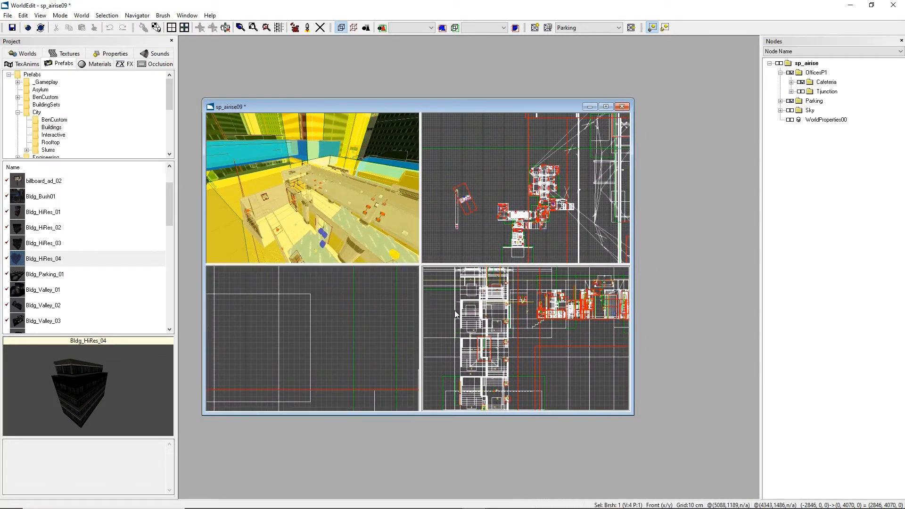
pyautogui.moveTo(441, 105)
pyautogui.mouseDown()
pyautogui.moveTo(450, 114)
pyautogui.moveTo(438, 102)
pyautogui.mouseUp()
# Maximize the sp_airise09 window and pick the Cafeteria, Tjunction and OfficesP1 nodes in the node tree.
pyautogui.click(823, 83)
pyautogui.click(823, 92)
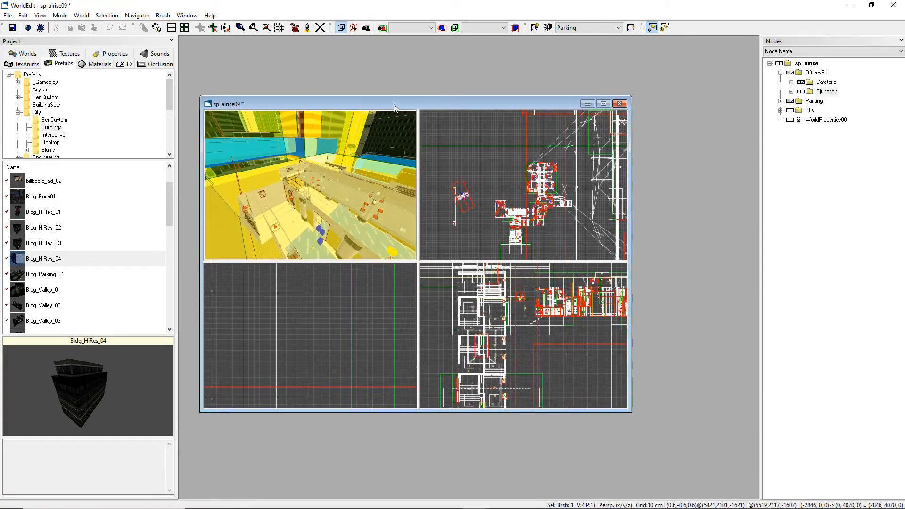
pyautogui.moveTo(393, 103); pyautogui.dragTo(398, 106)
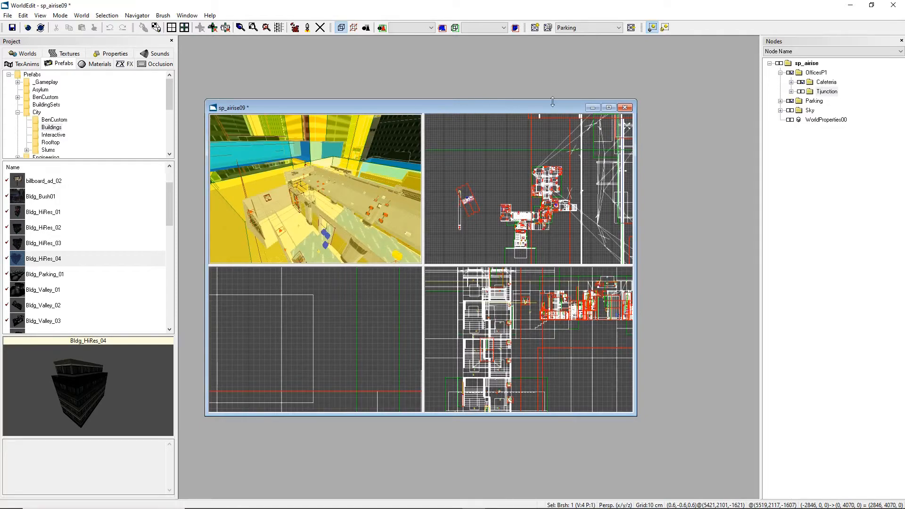
pyautogui.click(608, 108)
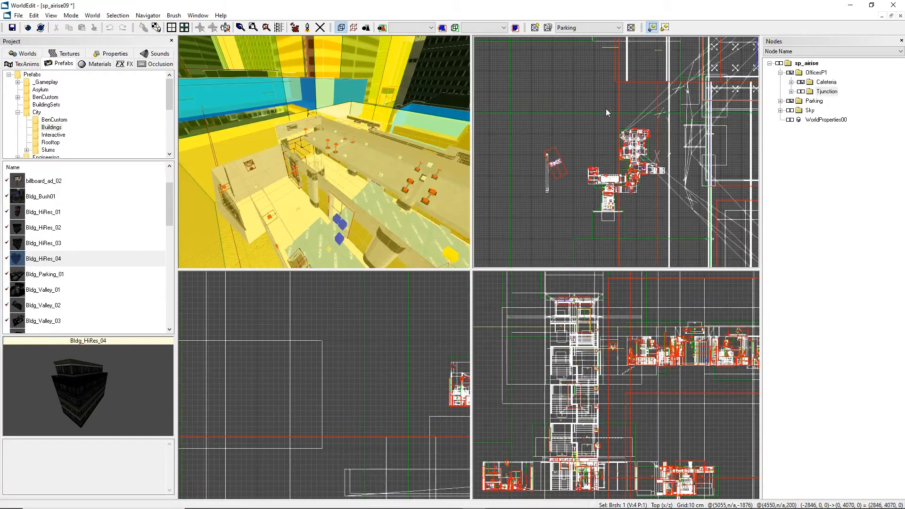
pyautogui.moveTo(420, 203); pyautogui.dragTo(410, 203, button='right')
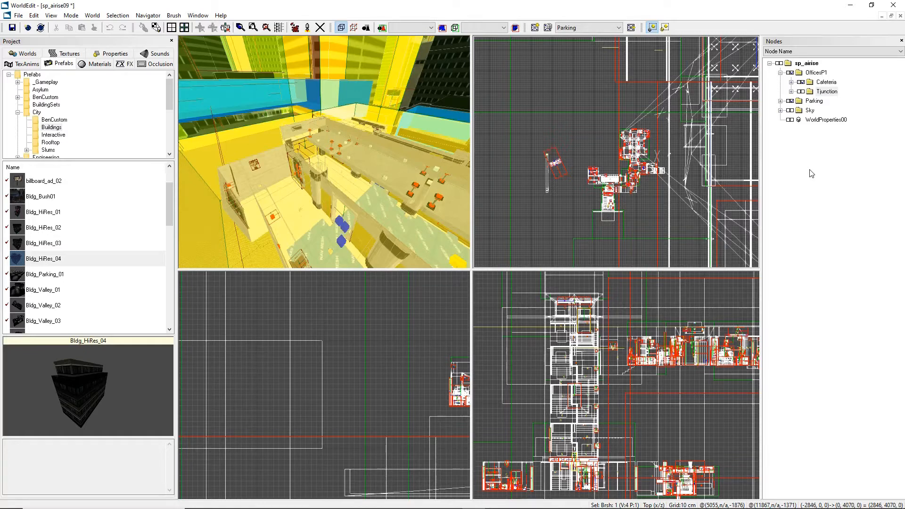
pyautogui.click(814, 73)
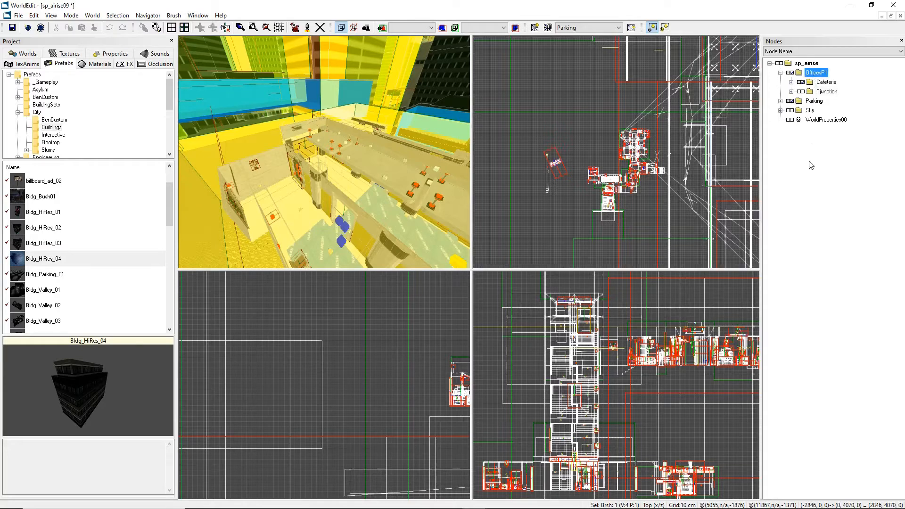
# Create a new world named Kiki1 in the Prefabs directory.
pyautogui.click(19, 16)
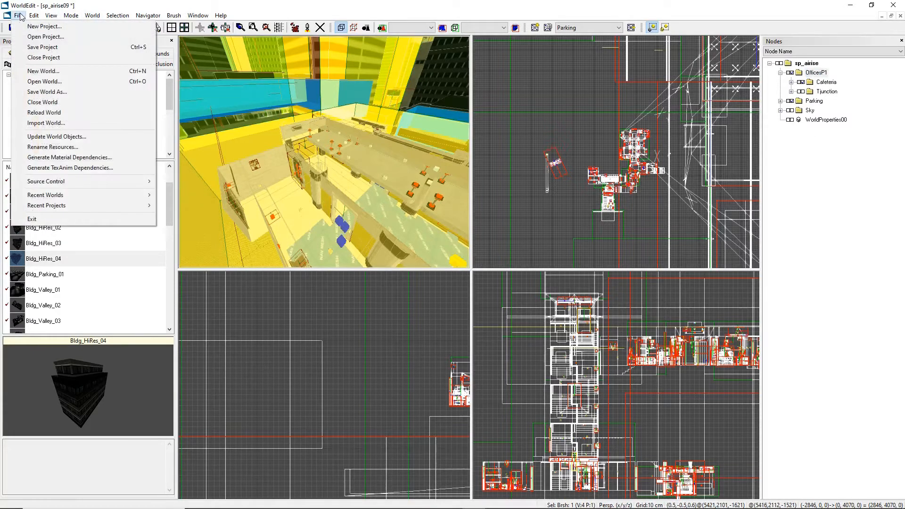
pyautogui.click(59, 72)
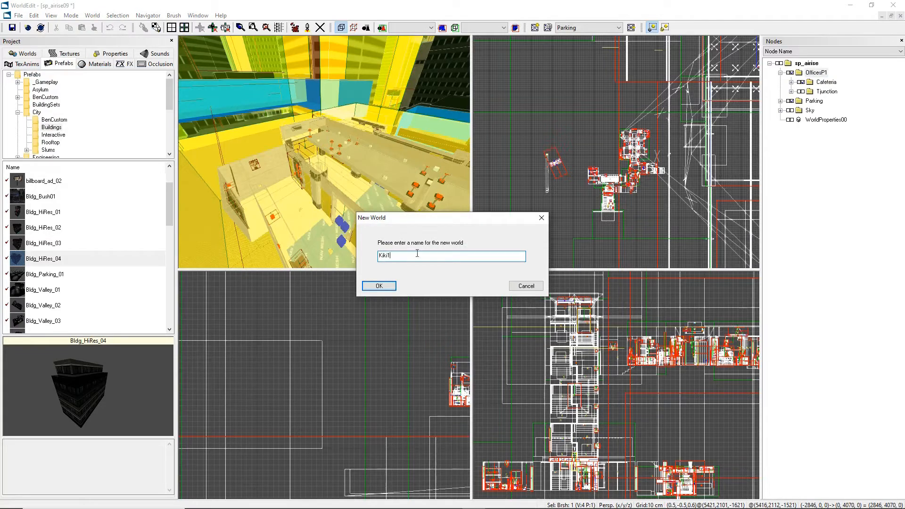
pyautogui.click(376, 288)
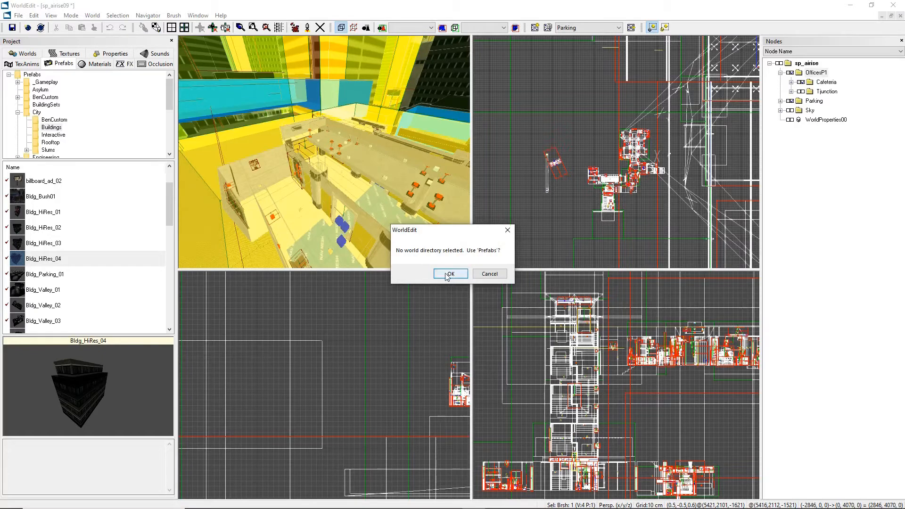
pyautogui.click(448, 274)
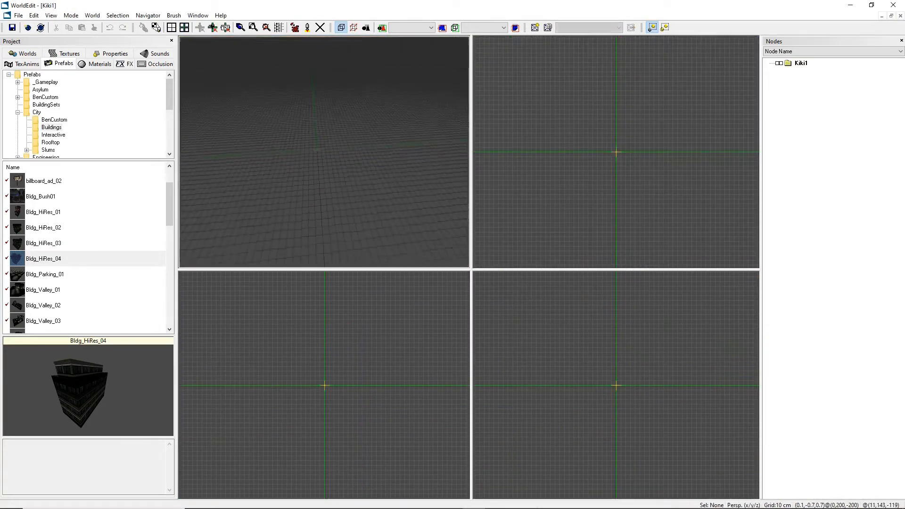
pyautogui.moveTo(330, 128); pyautogui.dragTo(326, 124, button='right')
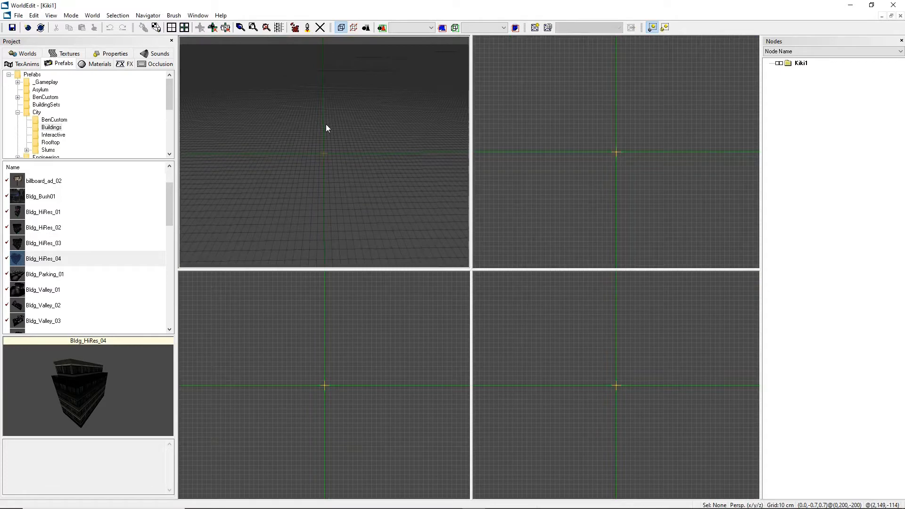
# Select the Kiki1 root node, undock the Nodes window and float it over the viewports.
pyautogui.click(802, 63)
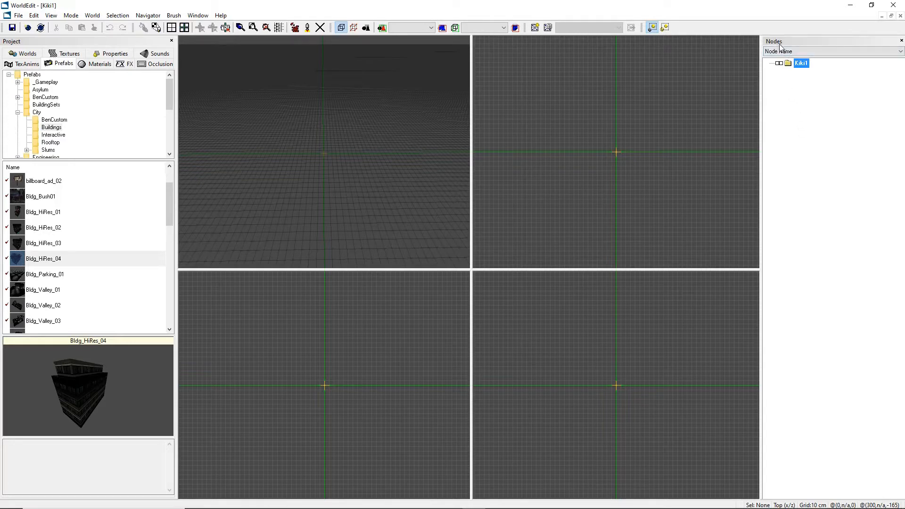
pyautogui.moveTo(776, 44); pyautogui.dragTo(279, 99)
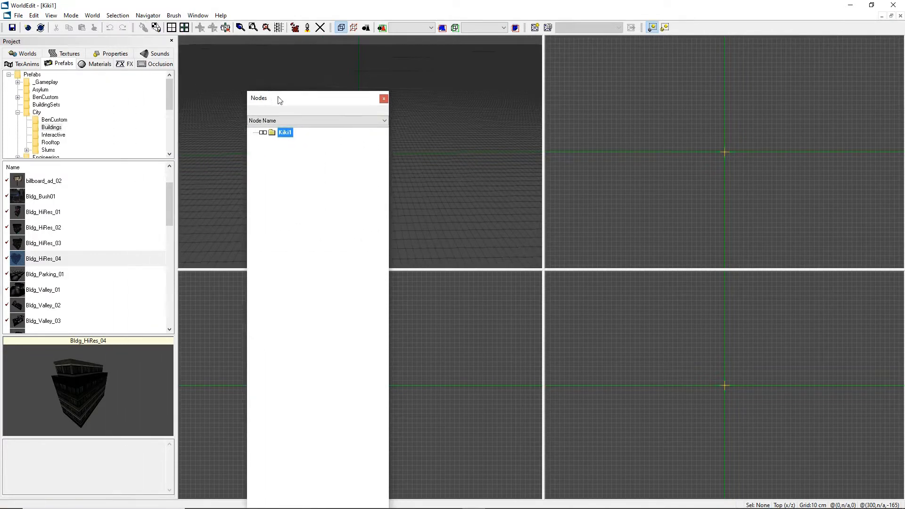
pyautogui.click(223, 83)
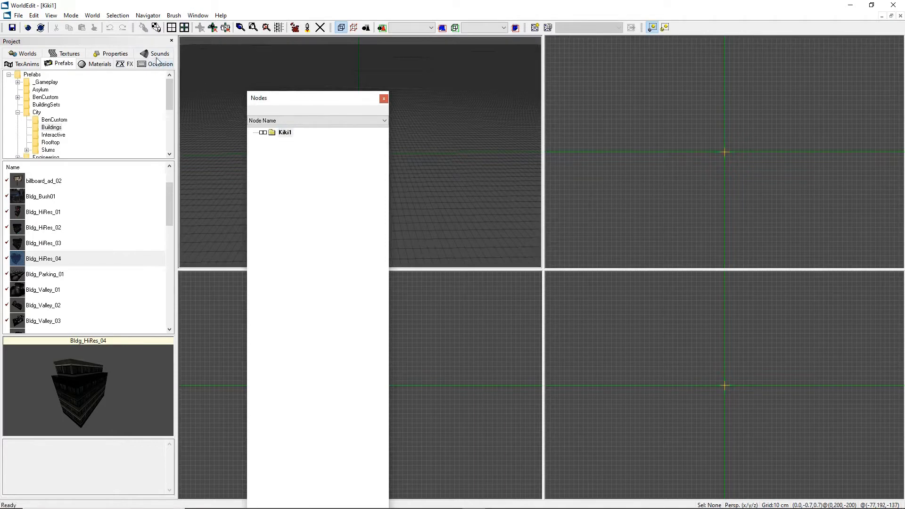
pyautogui.moveTo(289, 101); pyautogui.dragTo(445, 90)
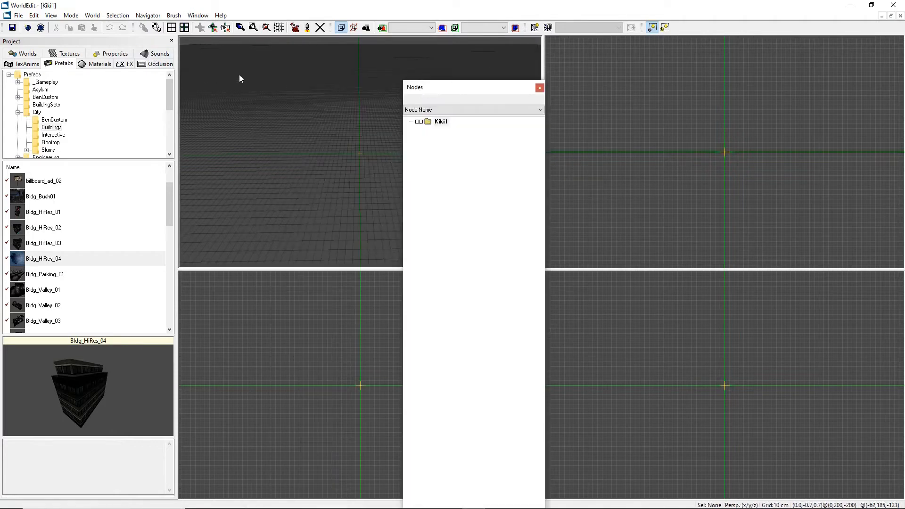
# Show the Sounds resources and check the docking and hiding options of the Project window.
pyautogui.click(155, 54)
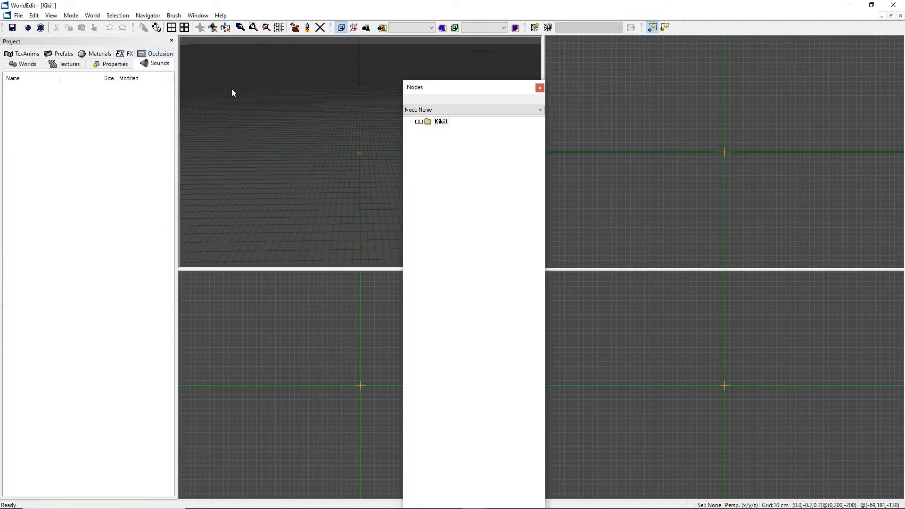
pyautogui.rightClick(152, 62)
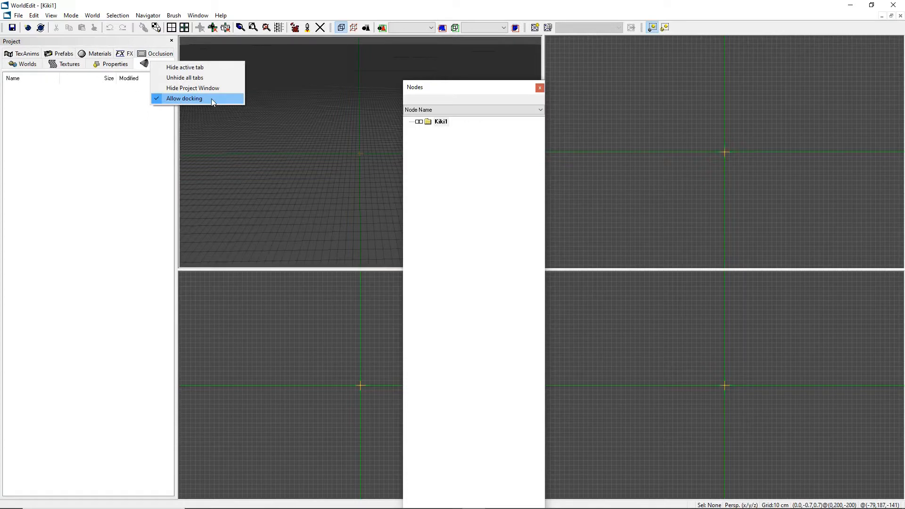
# Float the Nodes window off the Project panel and dock it beyond the viewports, opposite the Project panel.
pyautogui.moveTo(426, 88); pyautogui.dragTo(62, 161)
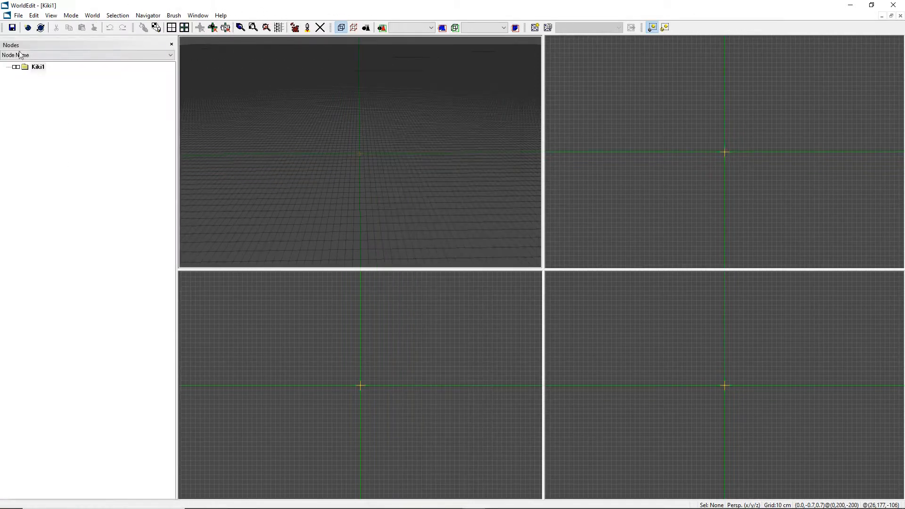
pyautogui.moveTo(14, 48); pyautogui.dragTo(316, 128)
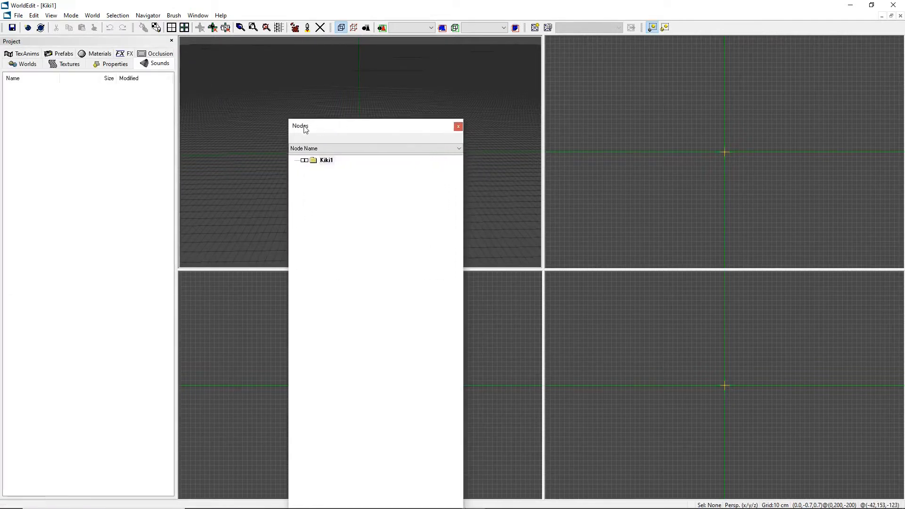
pyautogui.moveTo(305, 130); pyautogui.dragTo(320, 130)
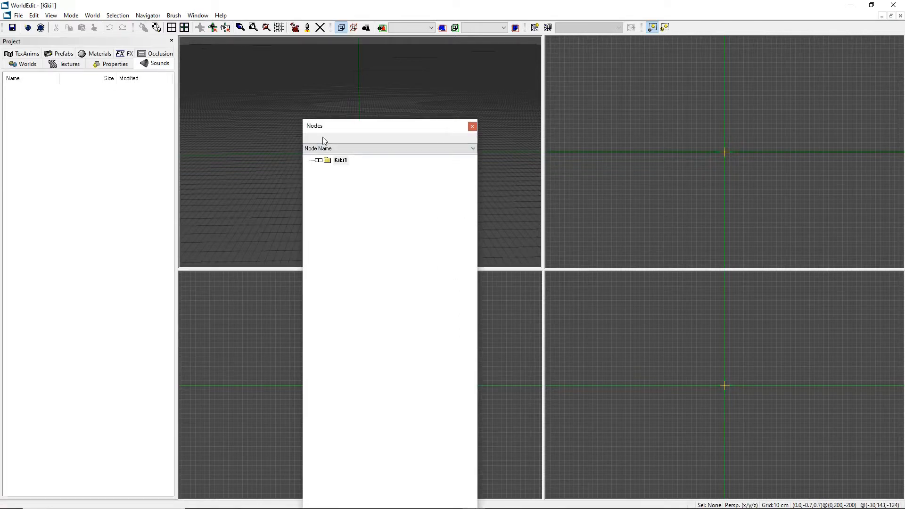
pyautogui.moveTo(344, 129); pyautogui.dragTo(353, 131)
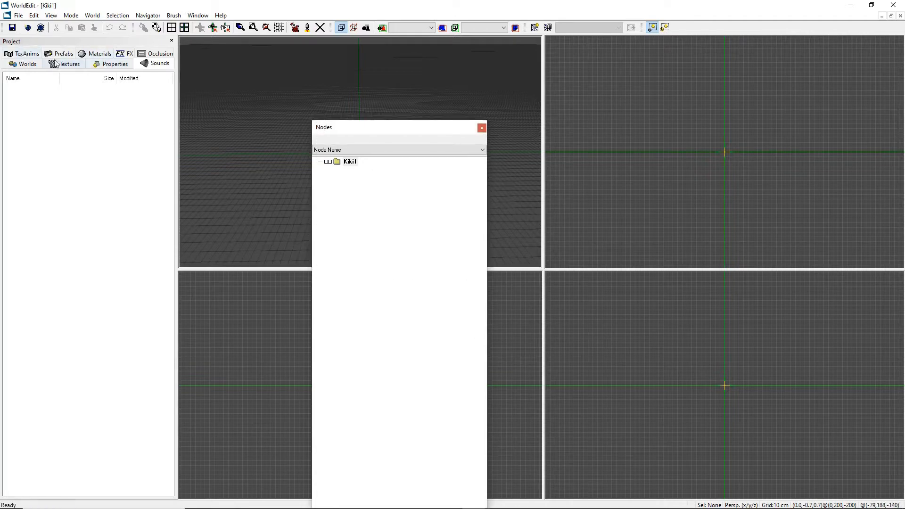
pyautogui.moveTo(329, 128); pyautogui.dragTo(818, 119)
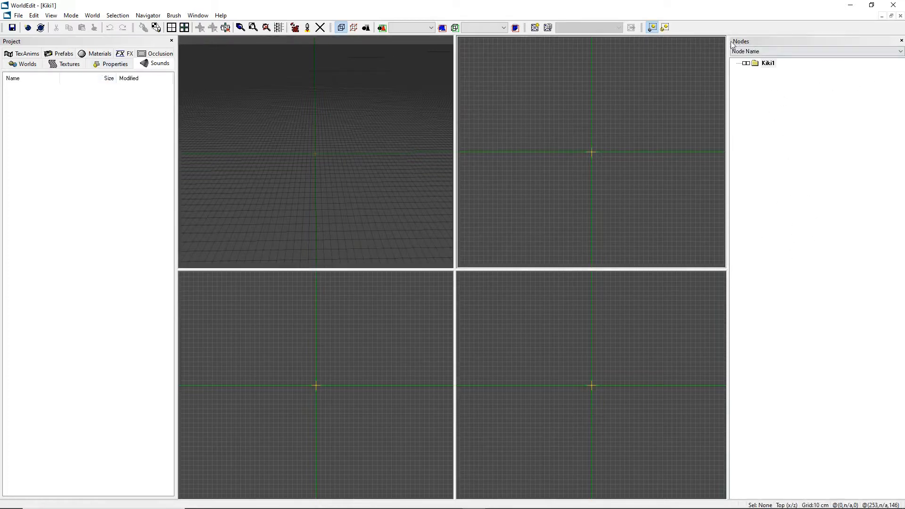
# Look through the Materials and Textures resources and display the Properties page in the Project panel.
pyautogui.click(101, 54)
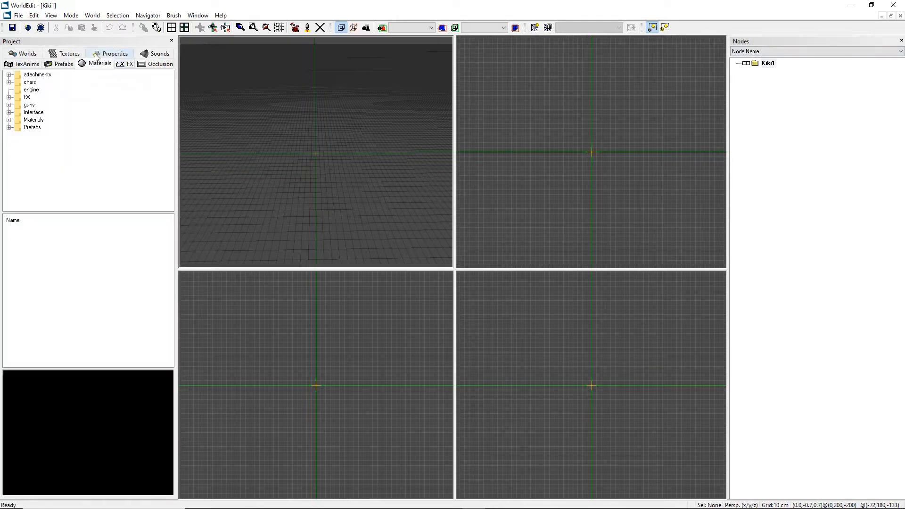
pyautogui.click(65, 54)
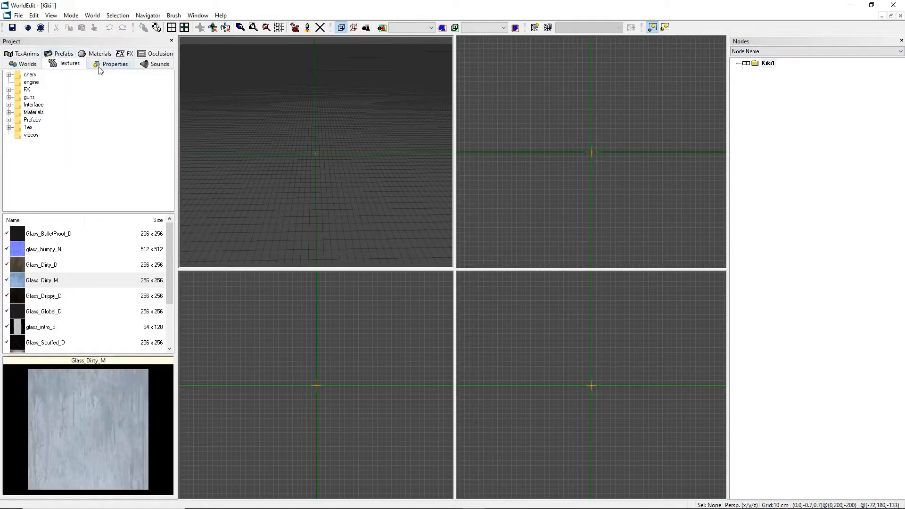
pyautogui.click(104, 65)
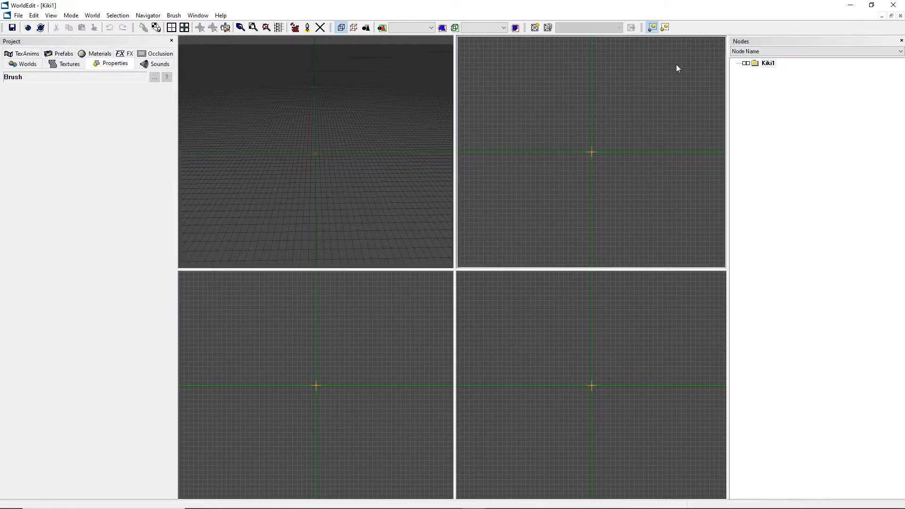
pyautogui.click(71, 66)
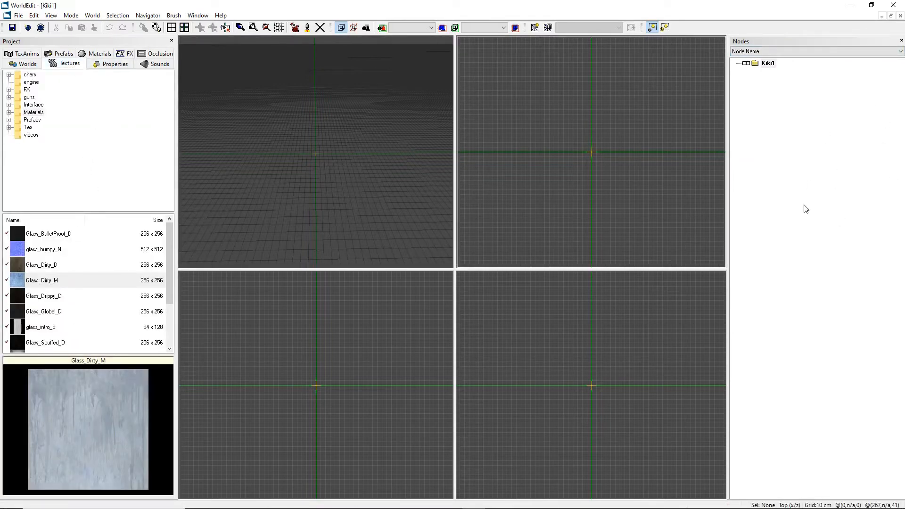
pyautogui.click(106, 65)
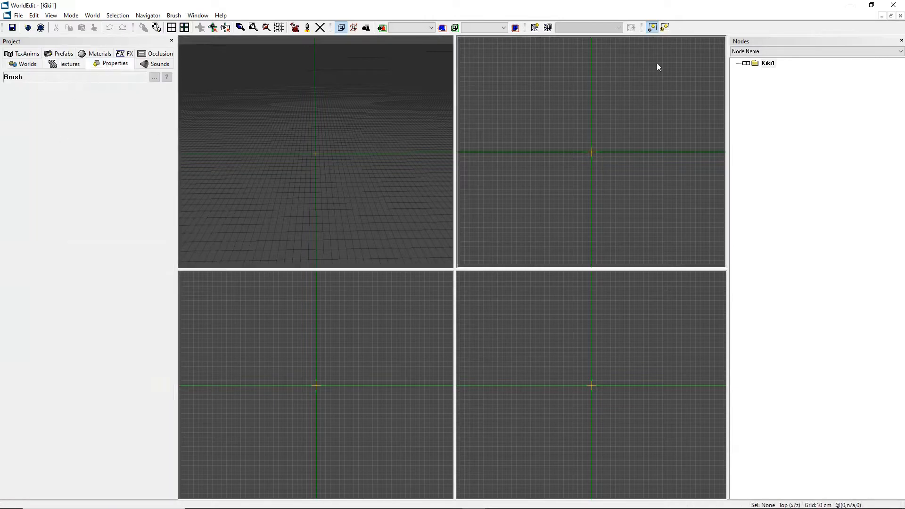
# Try the Nodes window beside, floating below and stacked over the Project panel, and return it to the opposite side of the viewports.
pyautogui.moveTo(755, 42); pyautogui.dragTo(127, 75)
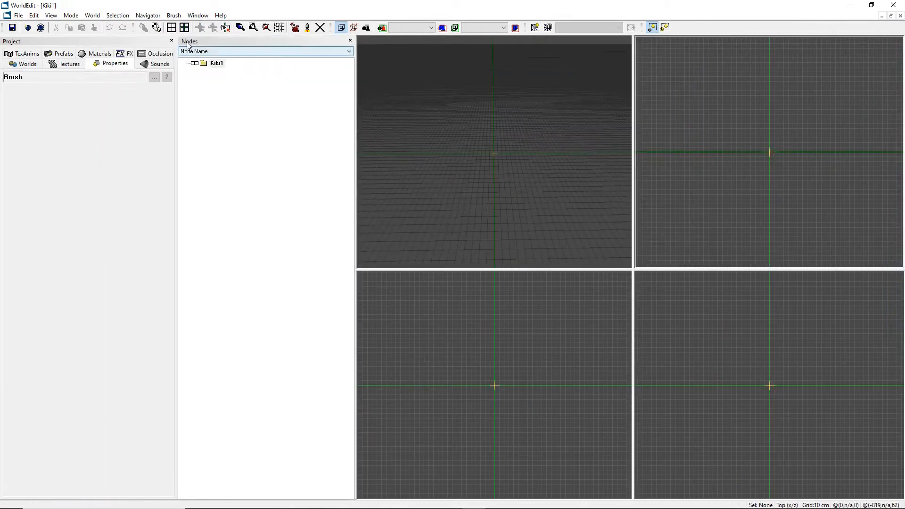
pyautogui.moveTo(205, 41); pyautogui.dragTo(356, 95)
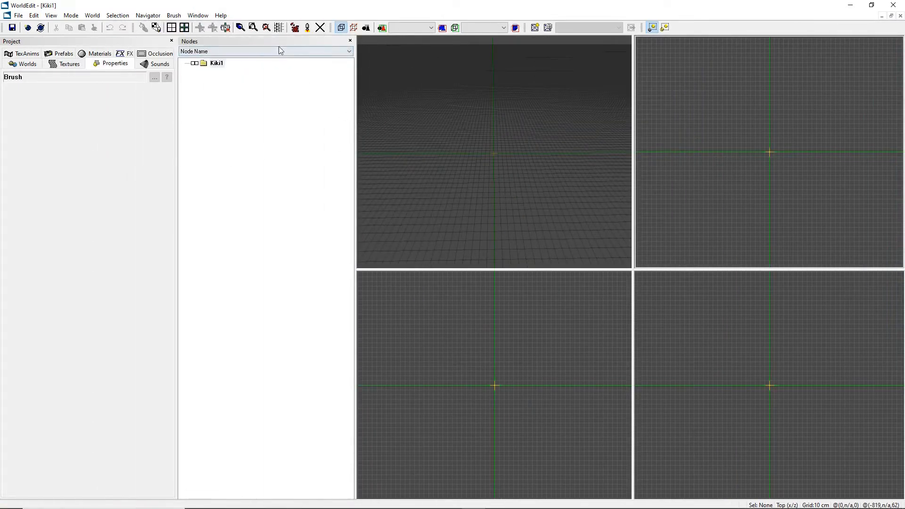
pyautogui.moveTo(276, 40); pyautogui.dragTo(397, 318)
pyautogui.rightClick(414, 315)
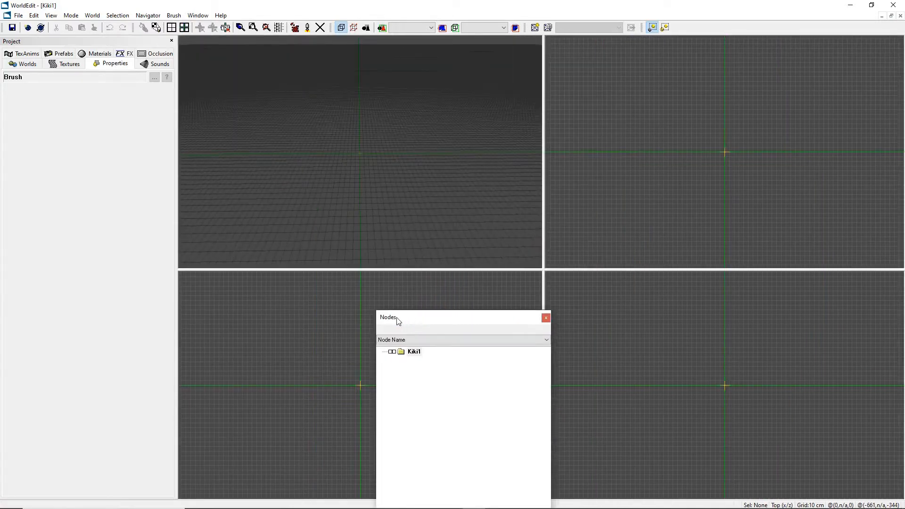
pyautogui.moveTo(142, 41); pyautogui.dragTo(28, 64)
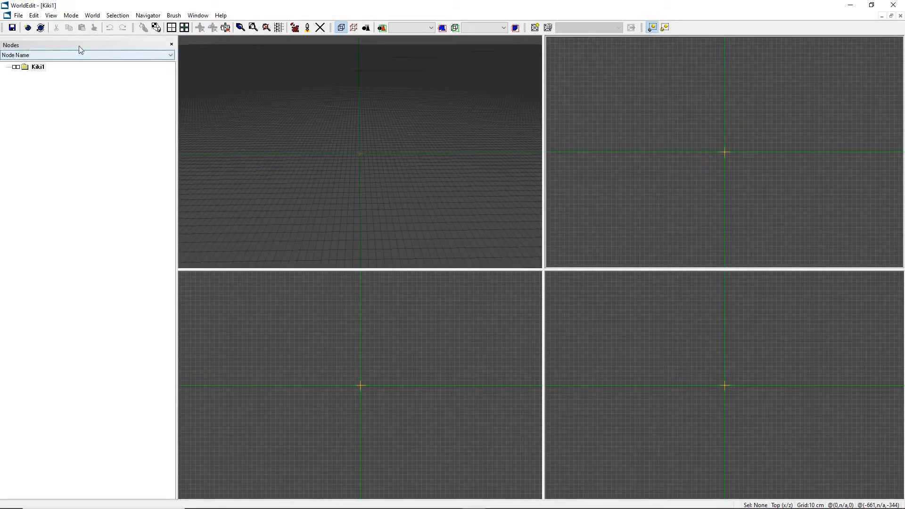
pyautogui.moveTo(82, 49); pyautogui.dragTo(825, 113)
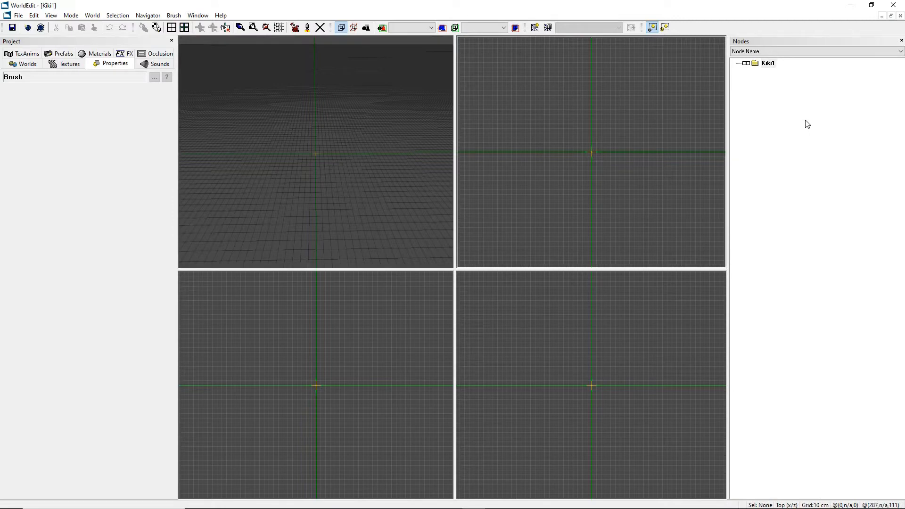
# Select the Kiki1 root node and examine the node commands available for it.
pyautogui.click(768, 65)
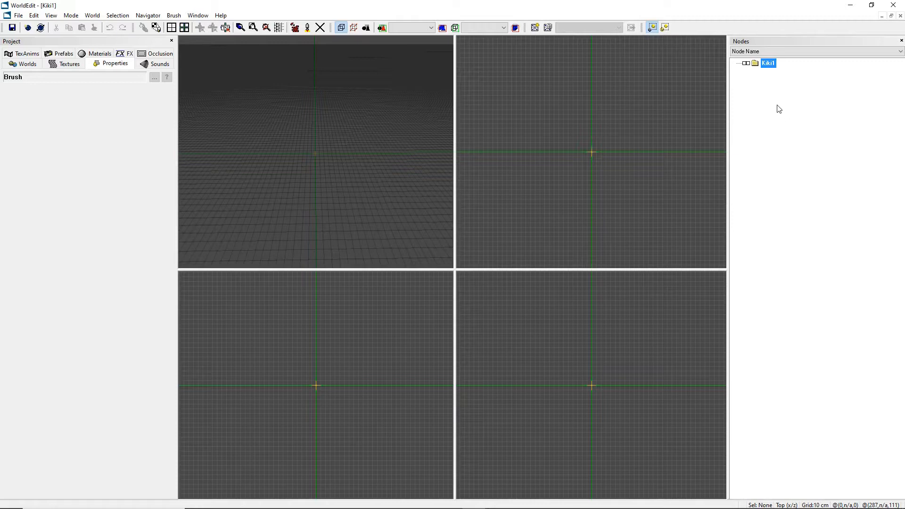
pyautogui.rightClick(765, 66)
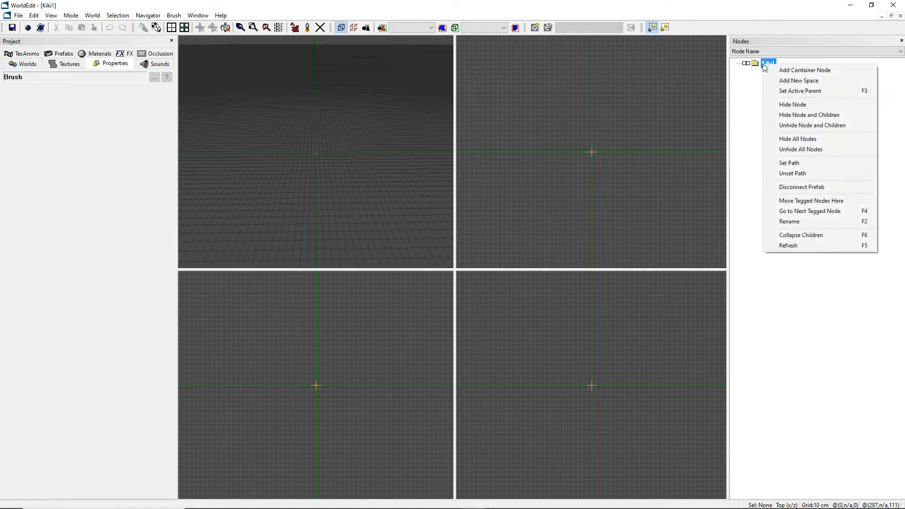
pyautogui.rightClick(764, 66)
pyautogui.rightClick(766, 66)
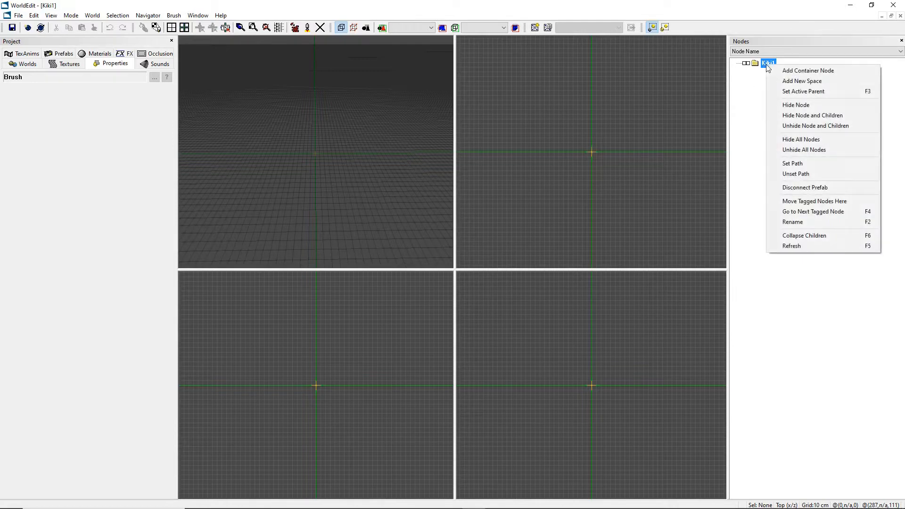
pyautogui.rightClick(767, 65)
pyautogui.rightClick(769, 63)
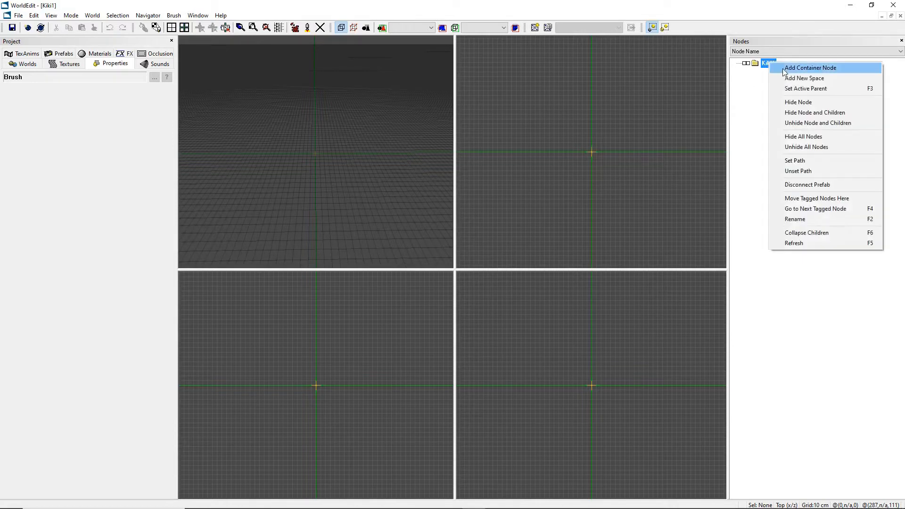
pyautogui.rightClick(765, 77)
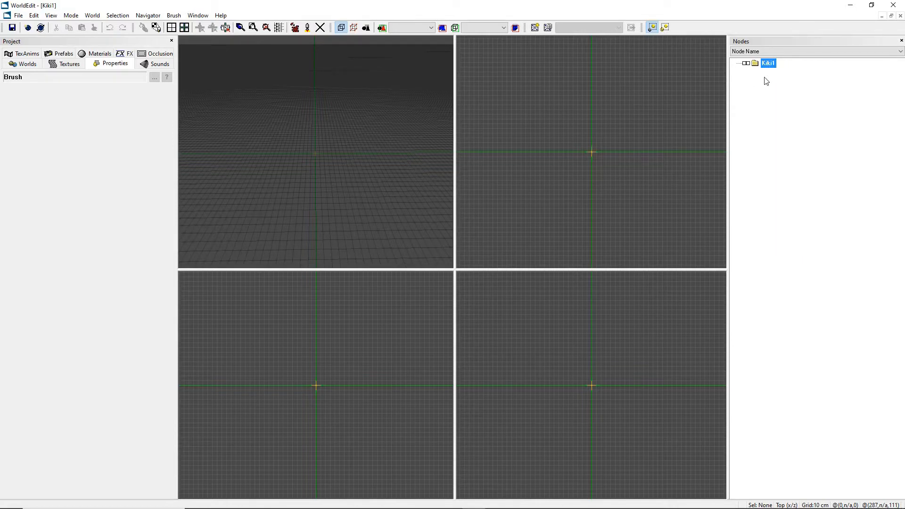
# Add a new space with its default name under the Kiki1 root node and delete it again.
pyautogui.rightClick(767, 65)
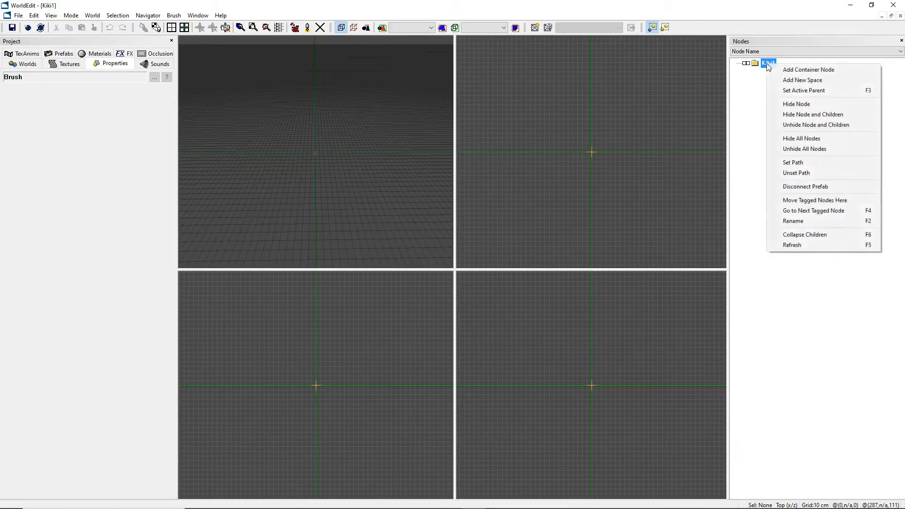
pyautogui.click(803, 80)
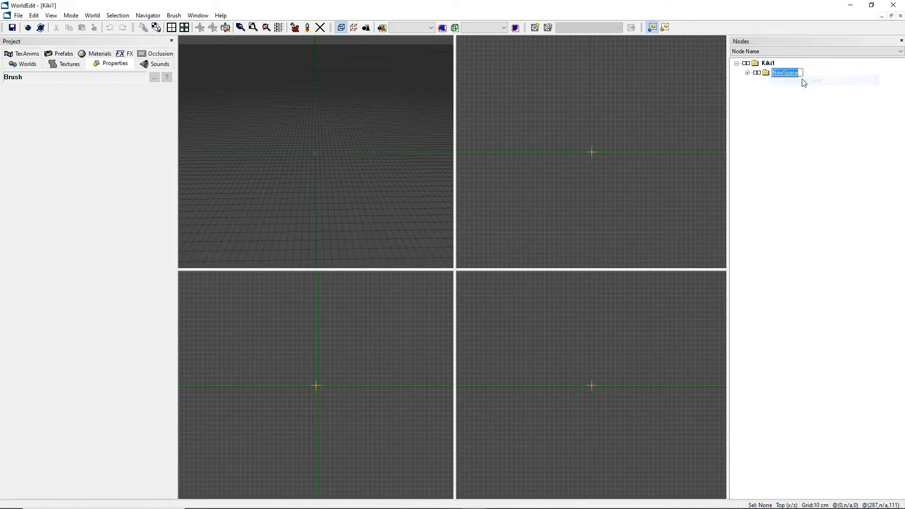
pyautogui.click(747, 72)
pyautogui.click(748, 73)
pyautogui.click(762, 63)
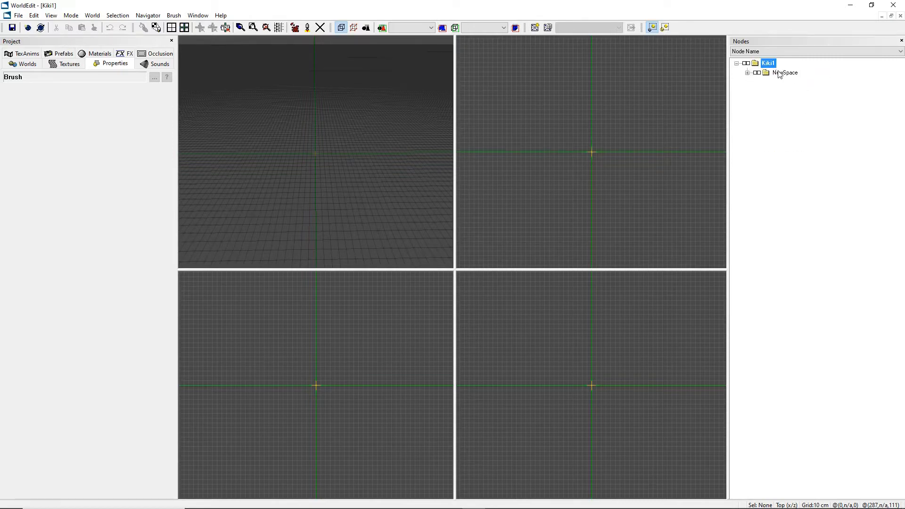
pyautogui.click(778, 72)
pyautogui.click(755, 73)
pyautogui.press('Delete')
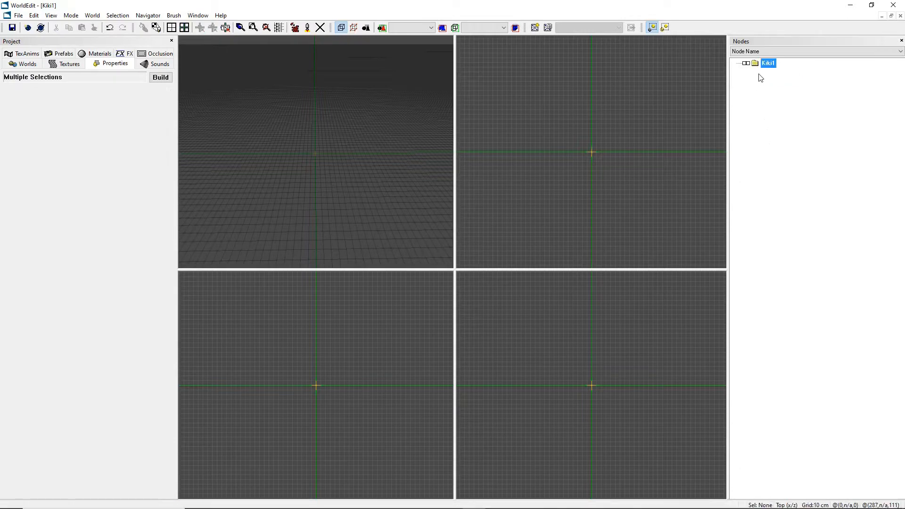
# Add a container node with its default name under the Kiki1 root node and delete it again.
pyautogui.rightClick(767, 63)
pyautogui.click(784, 69)
pyautogui.click(768, 64)
pyautogui.click(784, 74)
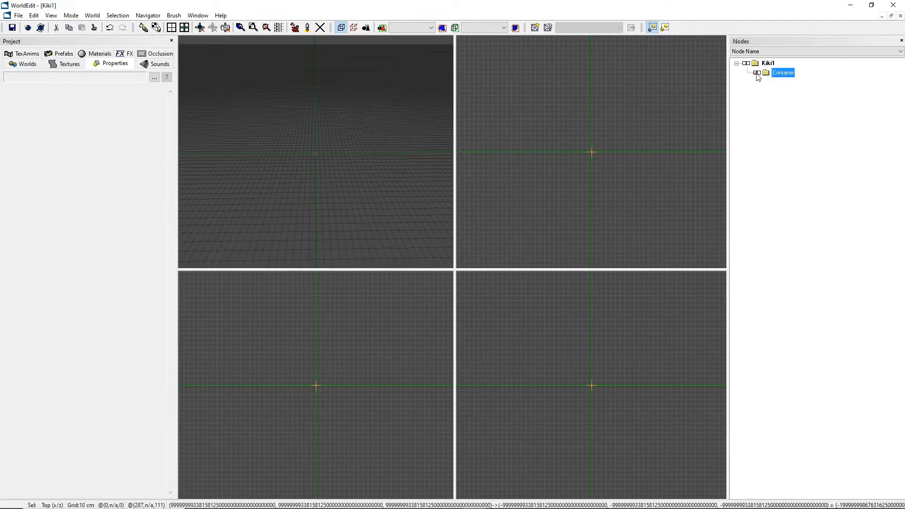
pyautogui.press('Delete')
# Add a container node named Room1 under the Kiki1 root node.
pyautogui.click(768, 64)
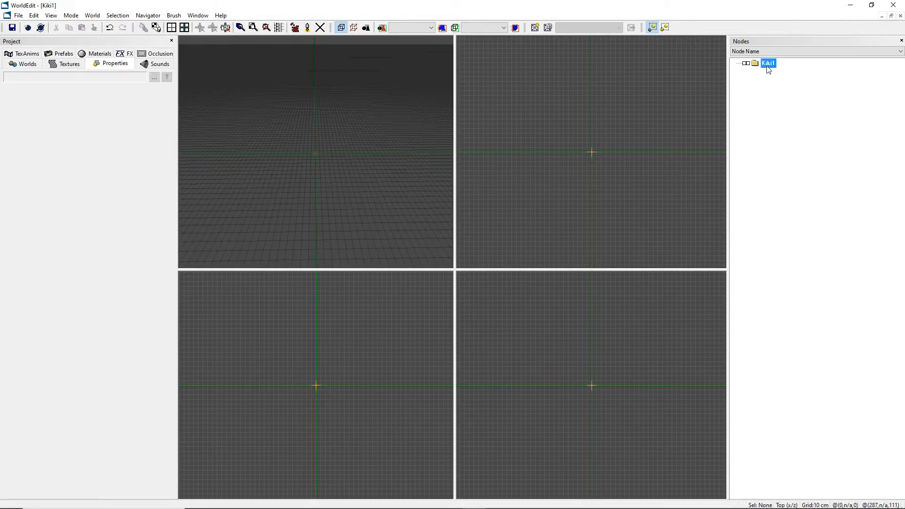
pyautogui.click(768, 97)
pyautogui.rightClick(769, 67)
pyautogui.click(802, 70)
pyautogui.press('BackSpace')
pyautogui.write('Room1')
pyautogui.press('Return')
# Add a second container node named Room2 under the Kiki1 root node.
pyautogui.click(768, 64)
pyautogui.rightClick(767, 64)
pyautogui.click(774, 69)
pyautogui.write('Room')
pyautogui.press('Return')
# Add a container node named Kitchen inside the Room1 node.
pyautogui.click(782, 83)
pyautogui.rightClick(783, 86)
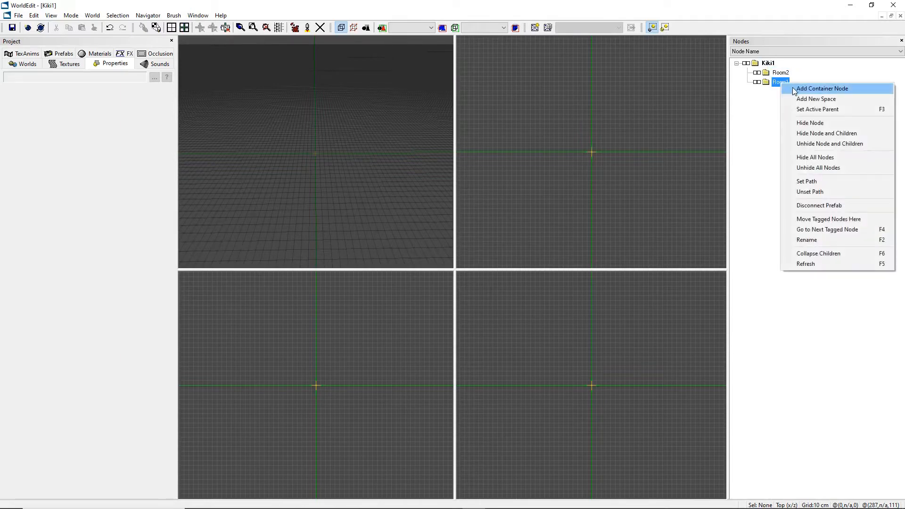
pyautogui.click(820, 88)
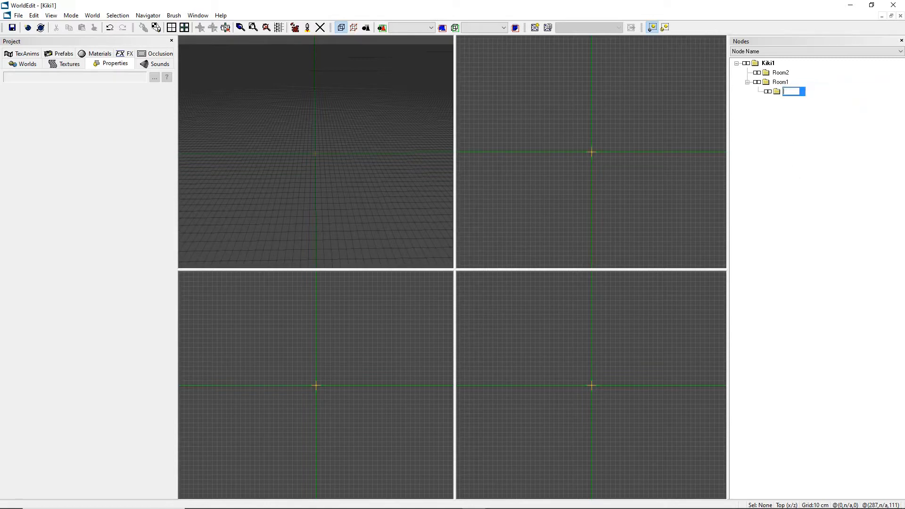
pyautogui.write('Kitchen')
pyautogui.press('Return')
# Review the node hierarchy by toggling the Room1 branch and selecting the Room2, Room1 and Kitchen nodes.
pyautogui.click(748, 82)
pyautogui.click(779, 73)
pyautogui.click(778, 83)
pyautogui.doubleClick(778, 85)
pyautogui.click(784, 91)
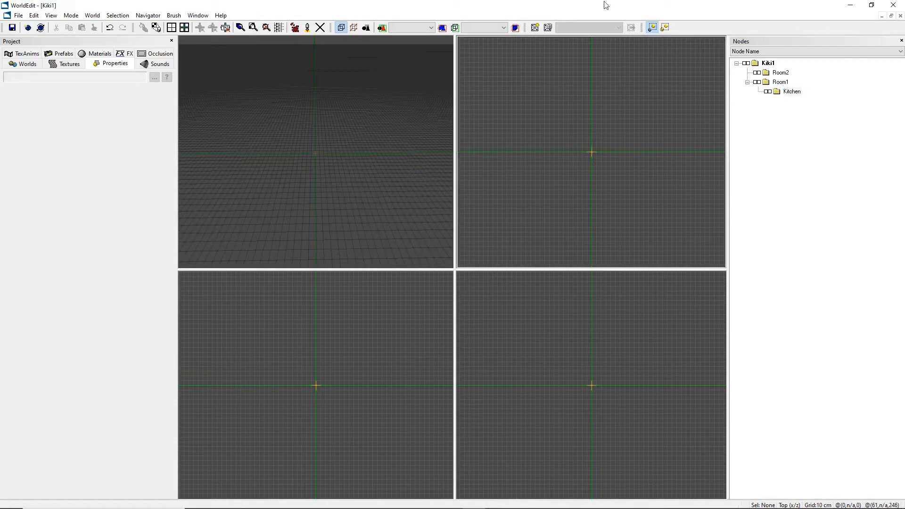
# Close the Kiki1 world without saving its changes.
pyautogui.click(901, 16)
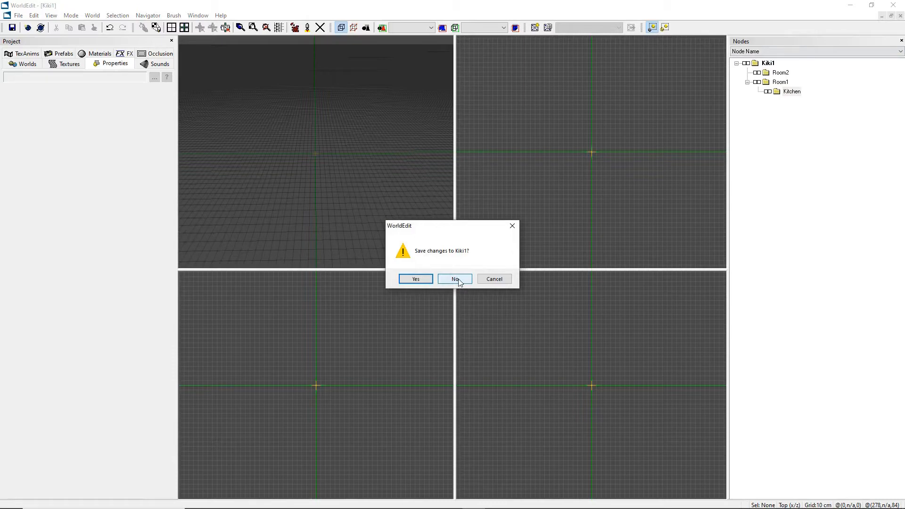
pyautogui.click(456, 280)
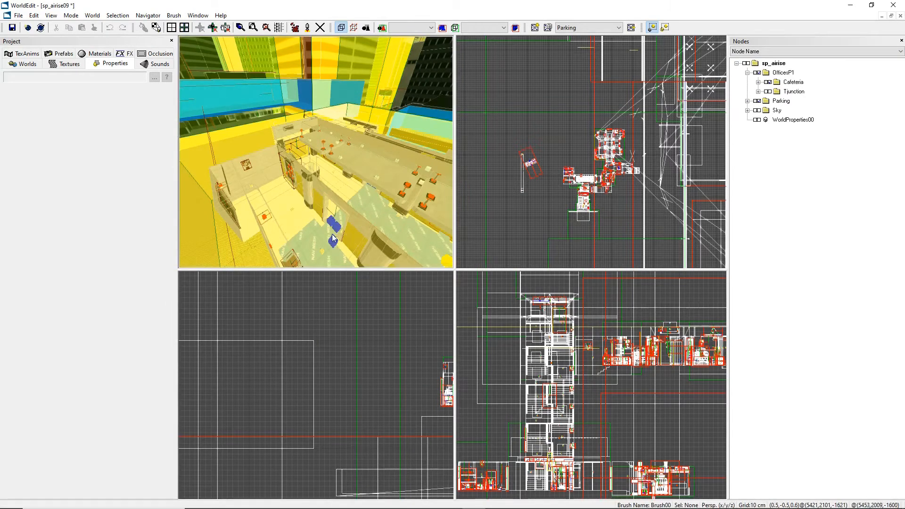
# Select the Cafeteria and OfficesP1 nodes of sp_airise09 and collapse the OfficesP1 branch.
pyautogui.moveTo(377, 197); pyautogui.dragTo(396, 210, button='right')
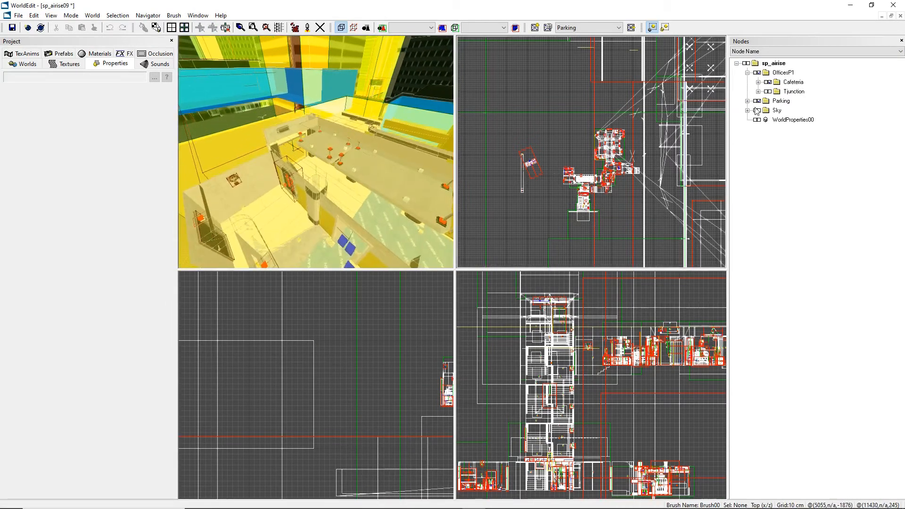
pyautogui.click(793, 82)
pyautogui.click(783, 73)
pyautogui.click(748, 73)
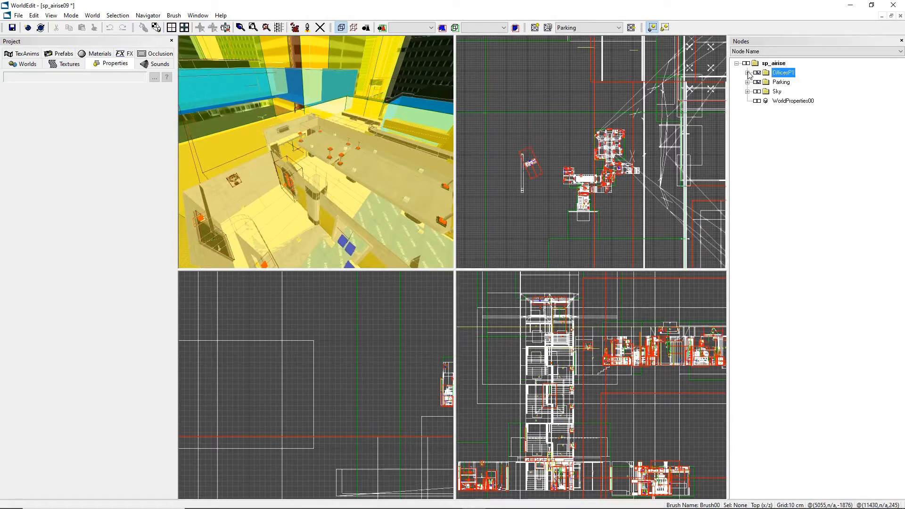
# Select the Parking and sp_airise nodes in turn to review the world's main containers.
pyautogui.click(782, 83)
pyautogui.click(766, 64)
pyautogui.click(775, 83)
pyautogui.click(776, 89)
pyautogui.click(781, 81)
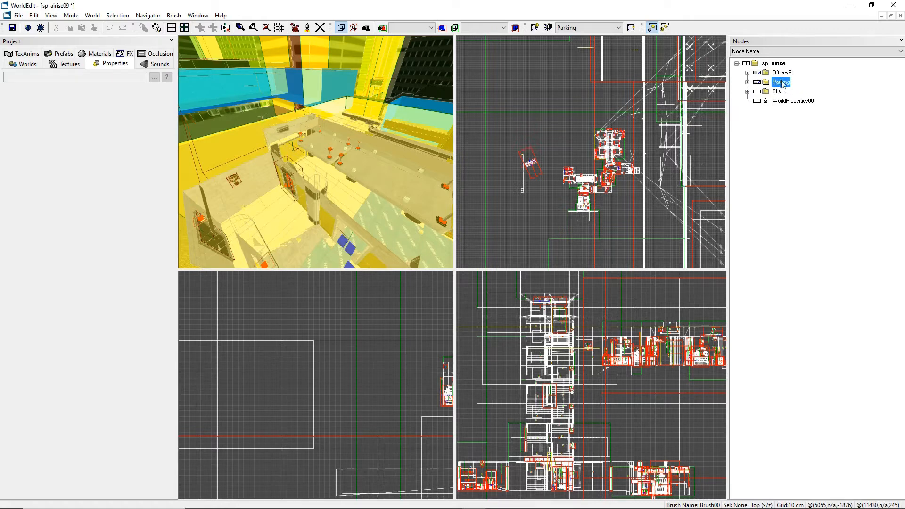
# Expand the OfficesP1 branch and briefly open its Cafeteria container to inspect the child nodes.
pyautogui.click(782, 73)
pyautogui.click(747, 73)
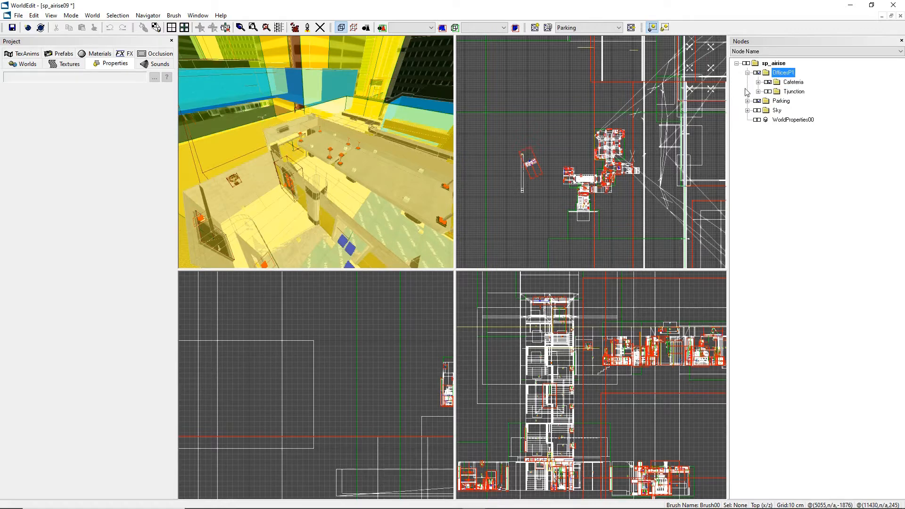
pyautogui.click(788, 83)
pyautogui.click(759, 82)
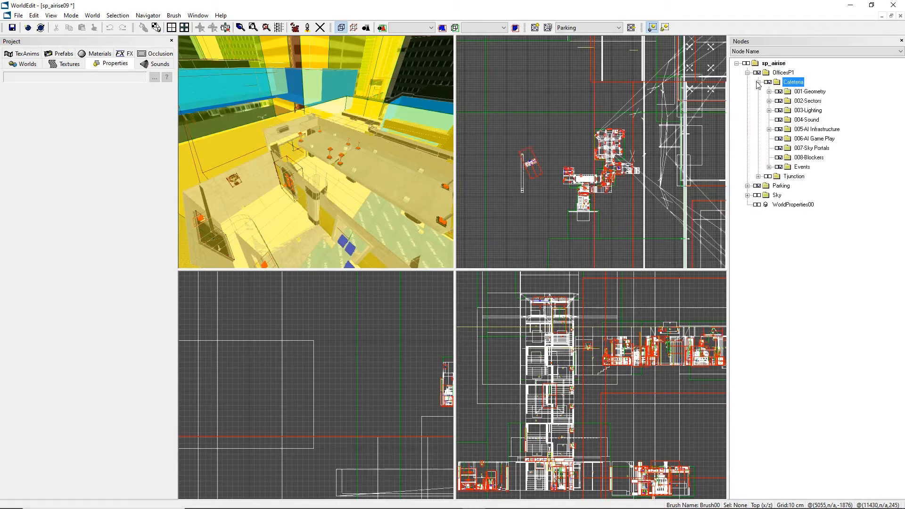
pyautogui.click(759, 82)
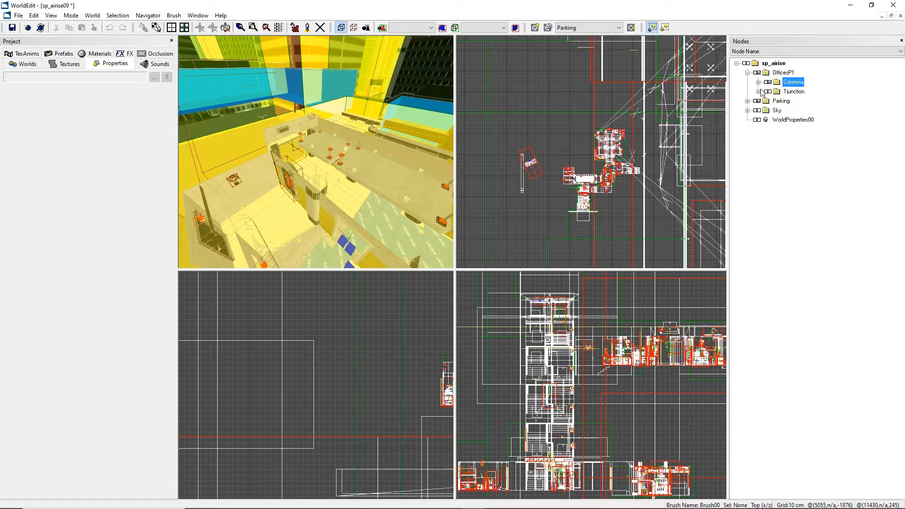
# Expand the Tjunction container and examine its geometry, lighting, sound and event nodes from start to end.
pyautogui.click(758, 92)
pyautogui.scroll(-15, 834, 284)
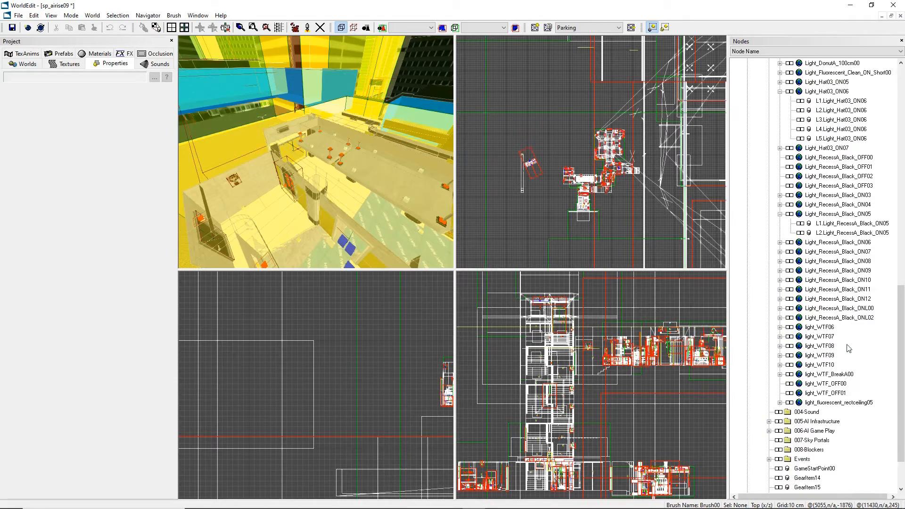
pyautogui.scroll(18, 839, 333)
pyautogui.scroll(3, 839, 322)
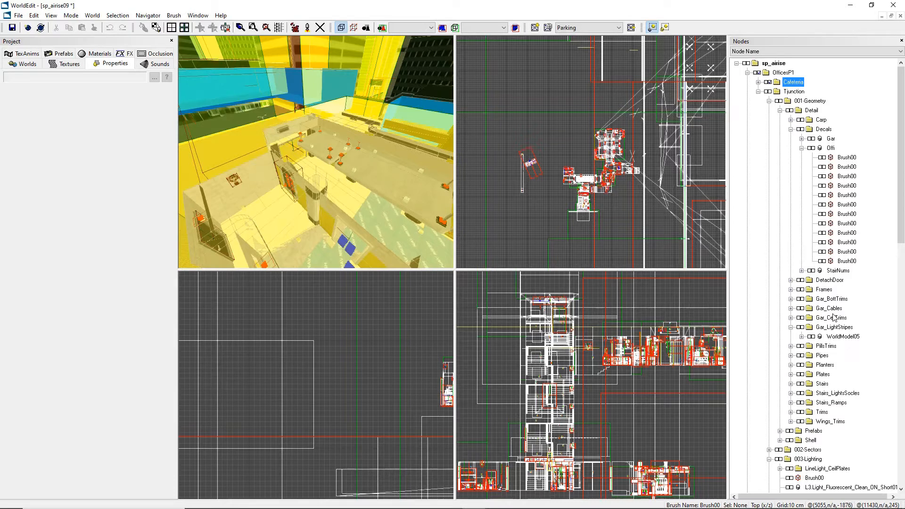
pyautogui.scroll(-3, 834, 318)
pyautogui.scroll(3, 844, 318)
pyautogui.scroll(-13, 829, 302)
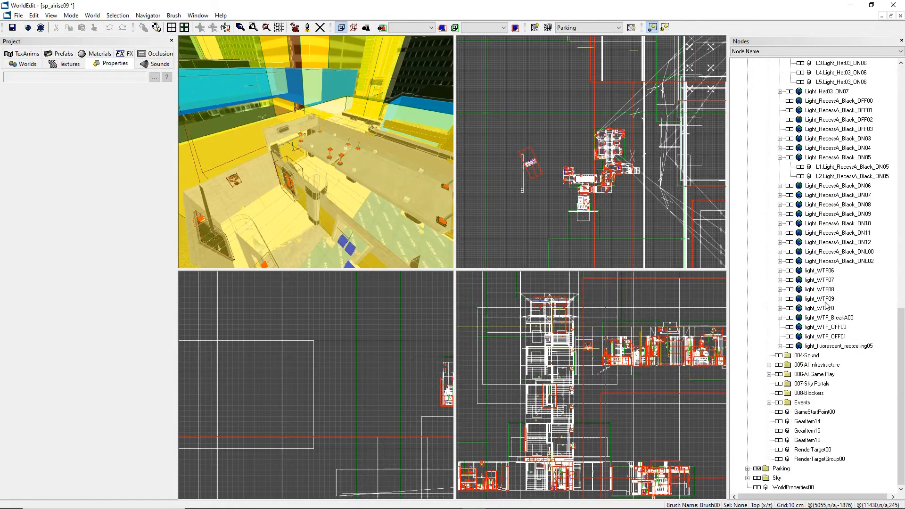
pyautogui.scroll(-1, 827, 304)
pyautogui.scroll(-5, 823, 390)
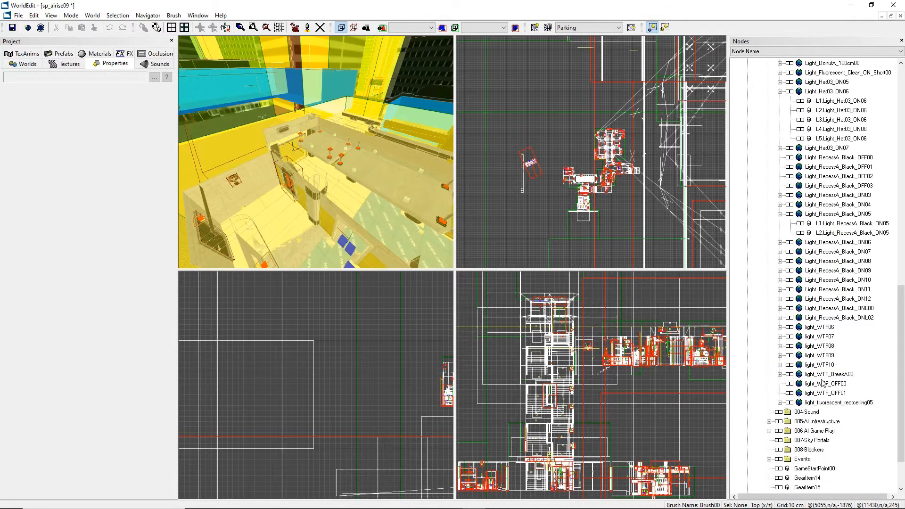
pyautogui.scroll(8, 823, 380)
pyautogui.scroll(10, 825, 376)
pyautogui.scroll(-12, 844, 339)
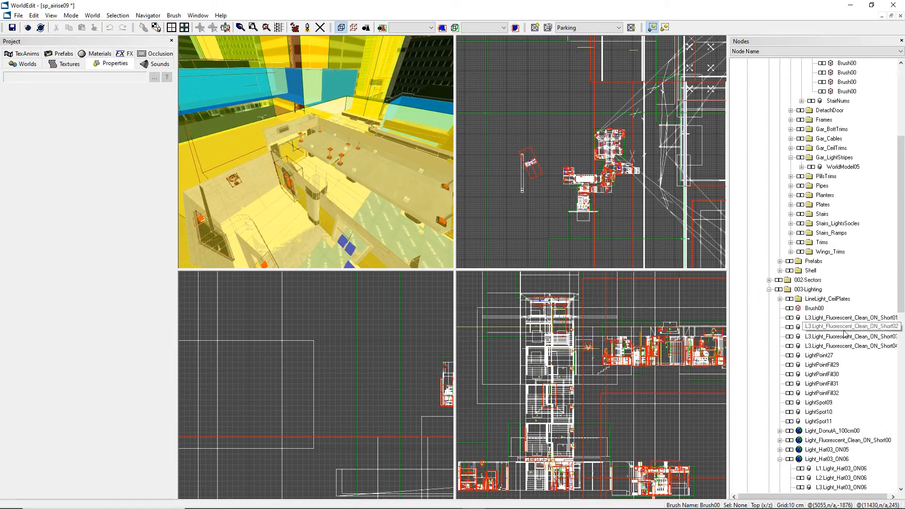
pyautogui.scroll(-3, 848, 320)
pyautogui.scroll(13, 844, 330)
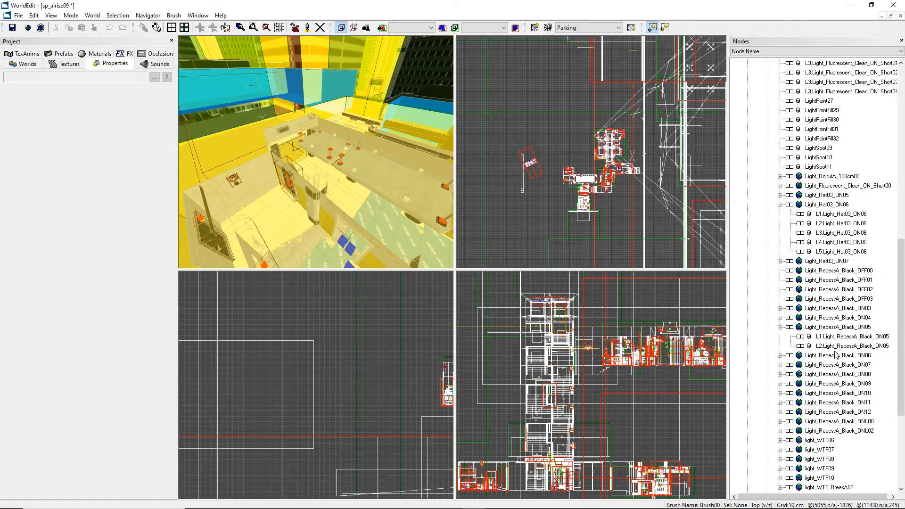
pyautogui.scroll(-7, 830, 349)
pyautogui.scroll(1, 825, 359)
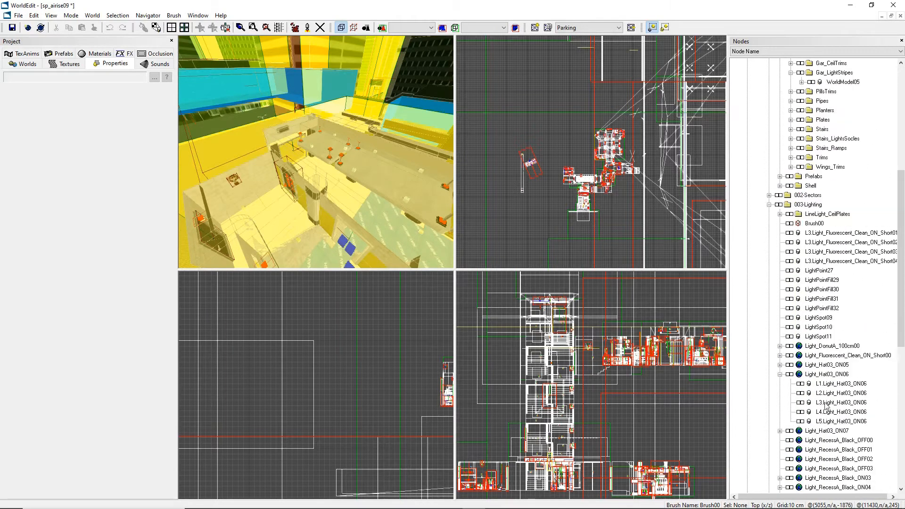
pyautogui.scroll(3, 824, 369)
pyautogui.scroll(6, 825, 363)
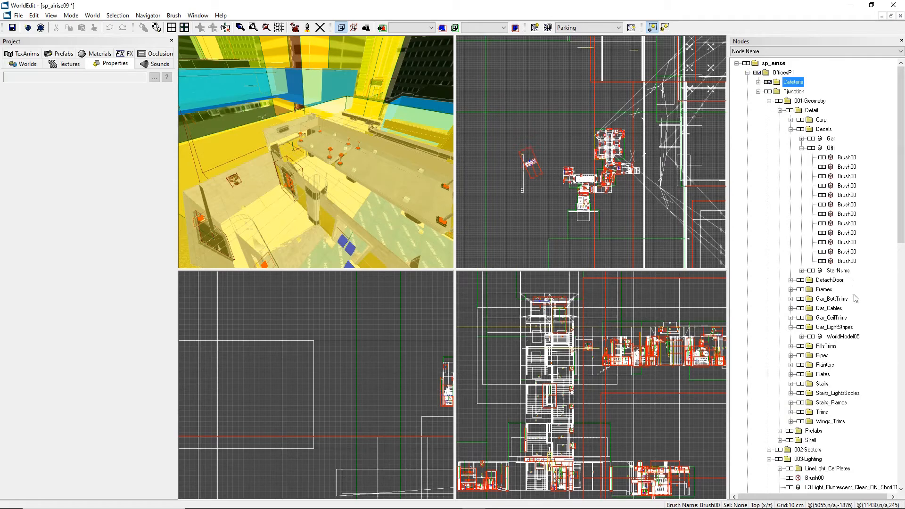
# Collapse all child branches of the Tjunction node and close the Tjunction branch itself.
pyautogui.click(794, 92)
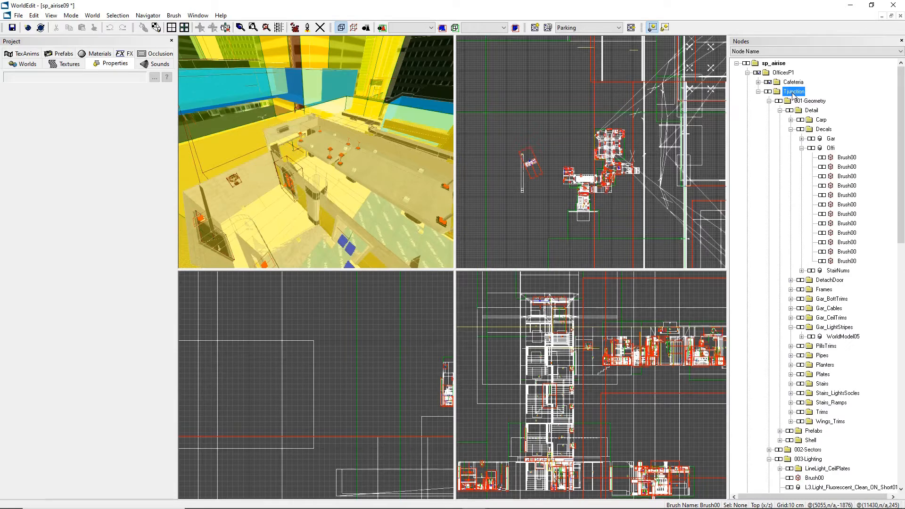
pyautogui.doubleClick(793, 94)
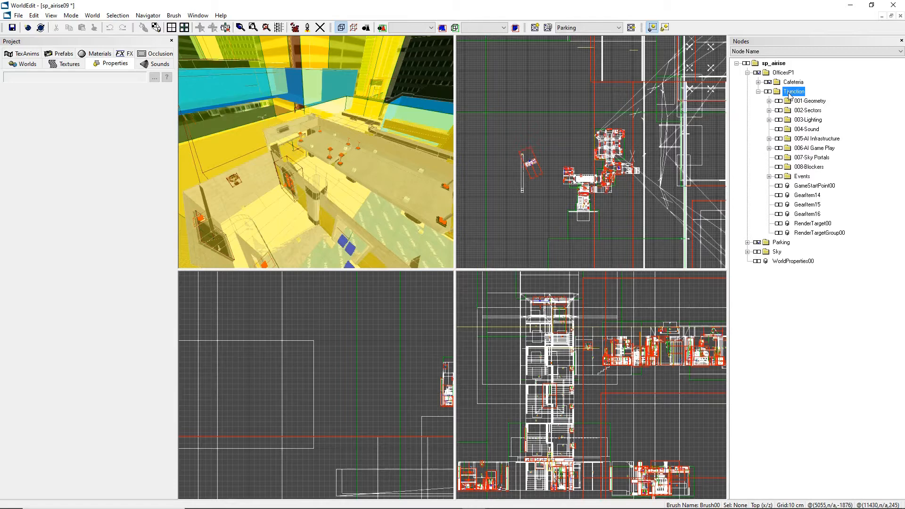
pyautogui.click(758, 91)
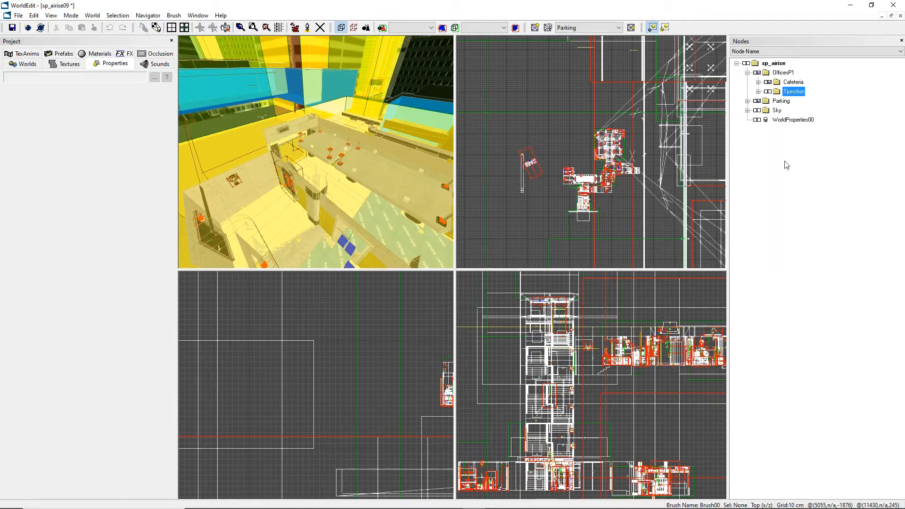
# Reopen Tjunction and expand its 002-Sectors and 003-Lighting containers to inspect the brushes and lights inside.
pyautogui.click(758, 91)
pyautogui.click(769, 110)
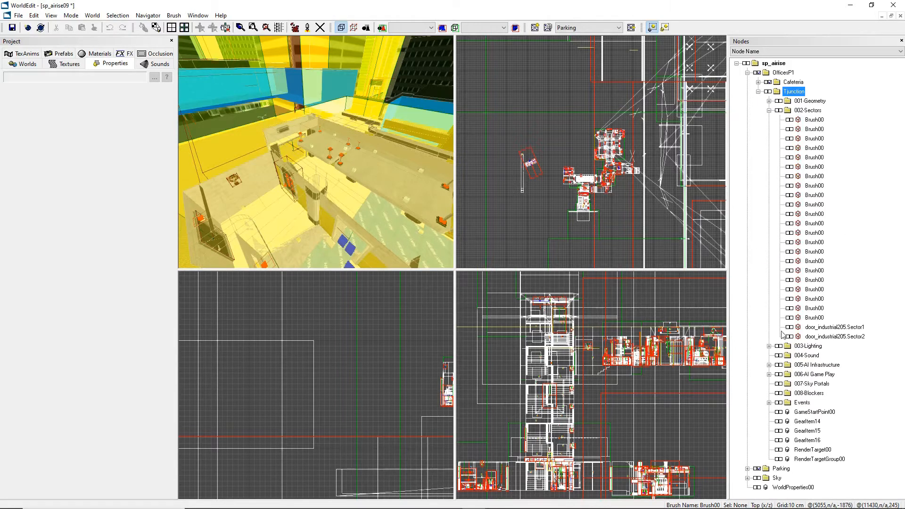
pyautogui.click(769, 346)
pyautogui.scroll(9, 834, 282)
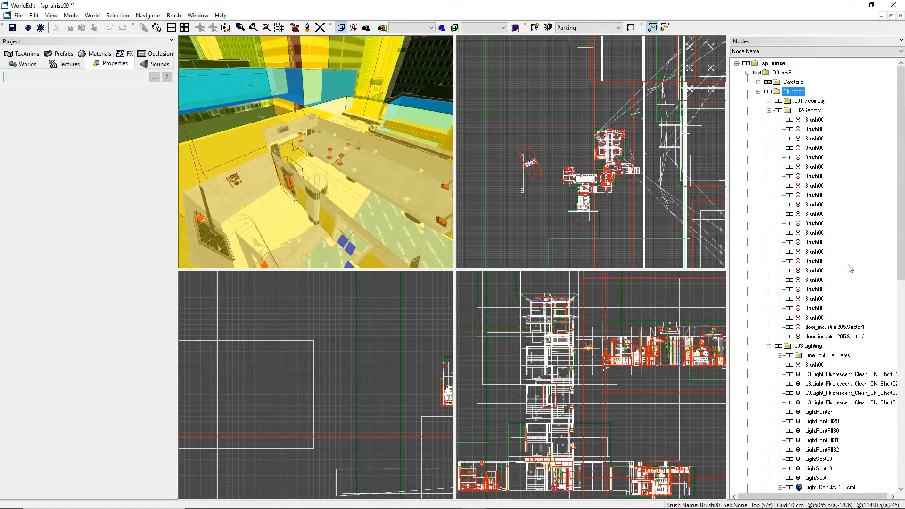
pyautogui.click(820, 186)
# Fold the opened sector and lighting containers under Tjunction back up and close the branch.
pyautogui.click(791, 93)
pyautogui.doubleClick(789, 94)
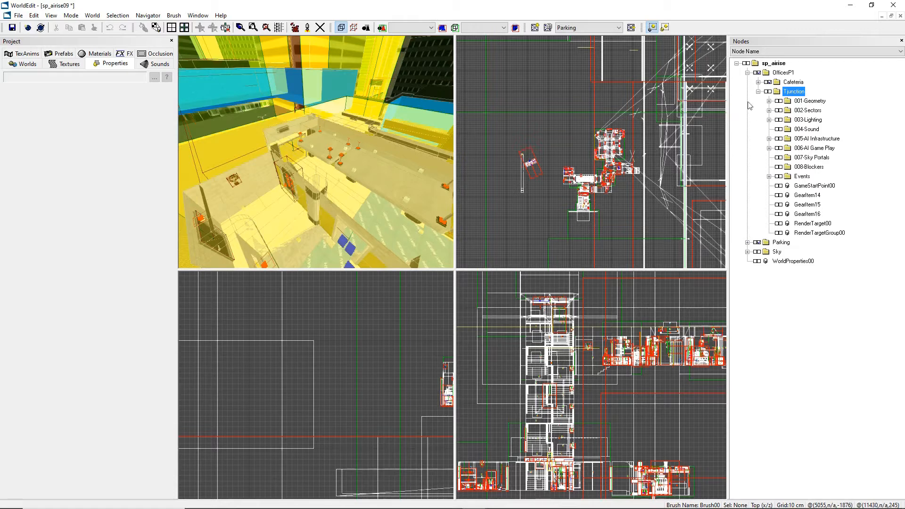
pyautogui.click(759, 91)
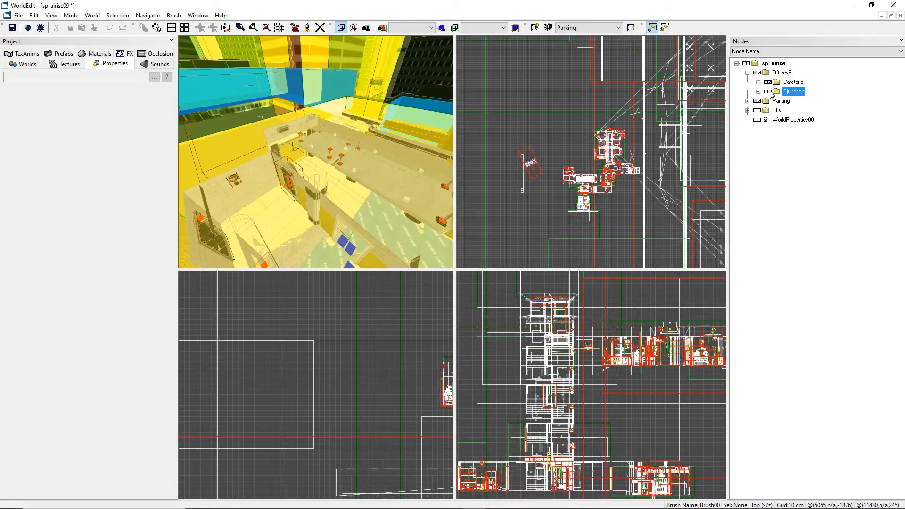
# Hide the Tjunction node, toggling its visibility to compare, and look over the remaining geometry in the perspective view.
pyautogui.click(769, 91)
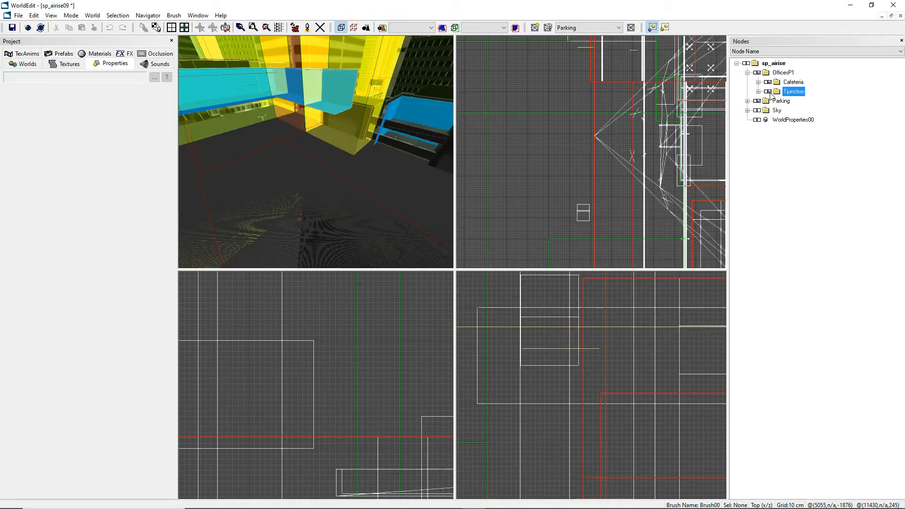
pyautogui.click(770, 93)
pyautogui.click(770, 93)
pyautogui.click(770, 92)
pyautogui.click(770, 93)
pyautogui.click(770, 93)
pyautogui.click(770, 93)
pyautogui.click(321, 166)
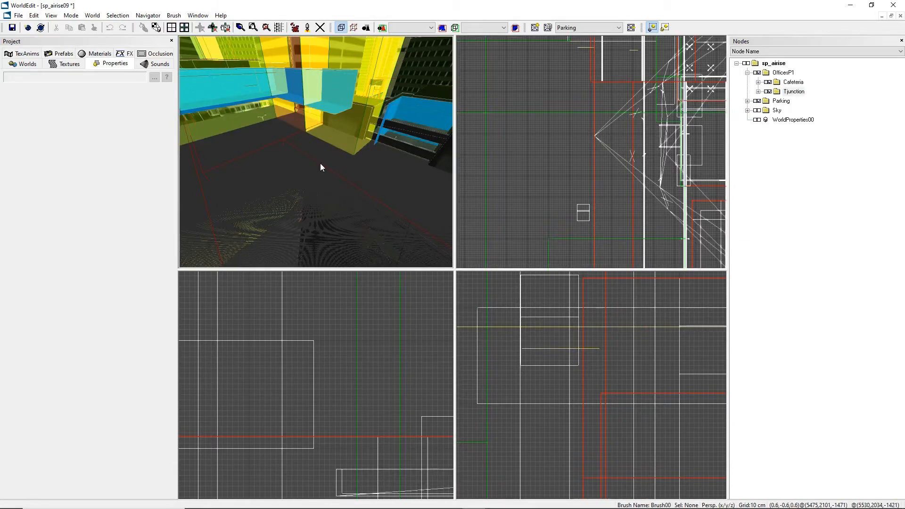
pyautogui.moveTo(320, 163); pyautogui.dragTo(319, 169, button='middle')
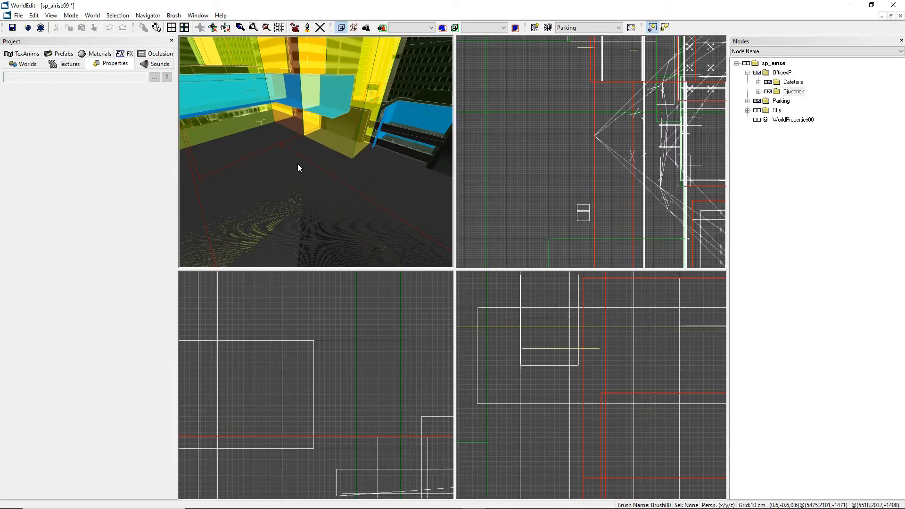
pyautogui.moveTo(298, 164); pyautogui.dragTo(315, 154, button='middle')
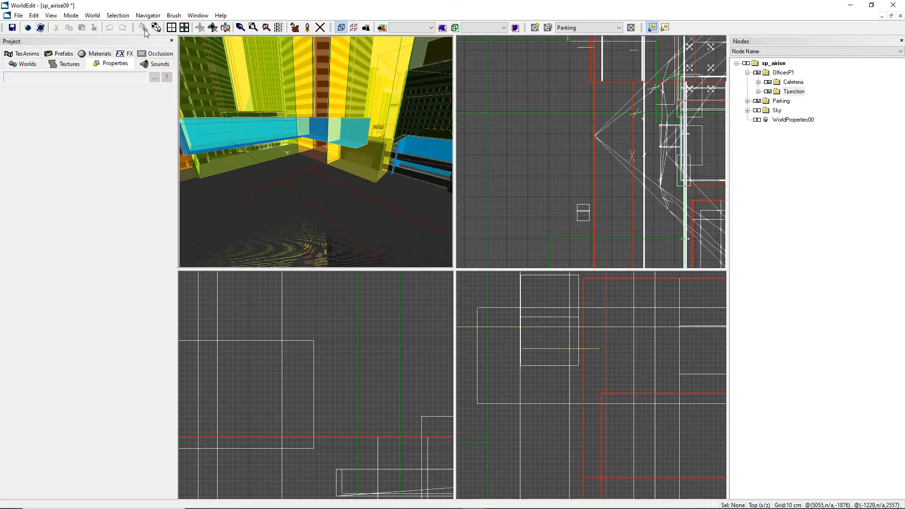
# Review the Viewport, Models, Miscellaneous and External Viewer settings in the editor options and close them unchanged.
pyautogui.click(38, 15)
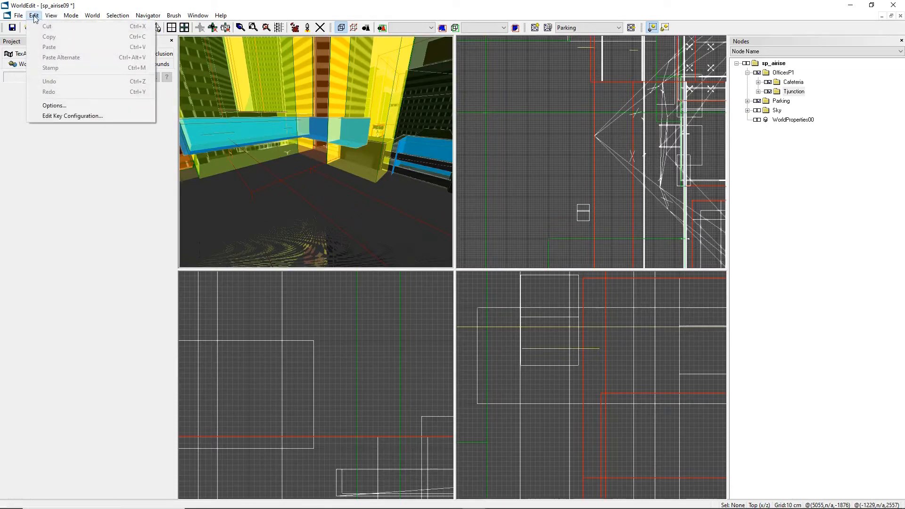
pyautogui.click(51, 105)
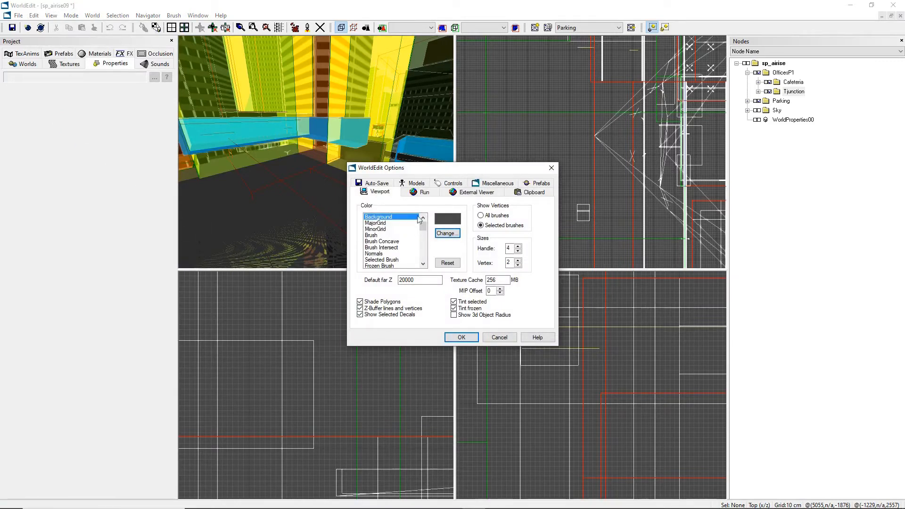
pyautogui.moveTo(474, 171); pyautogui.dragTo(431, 193)
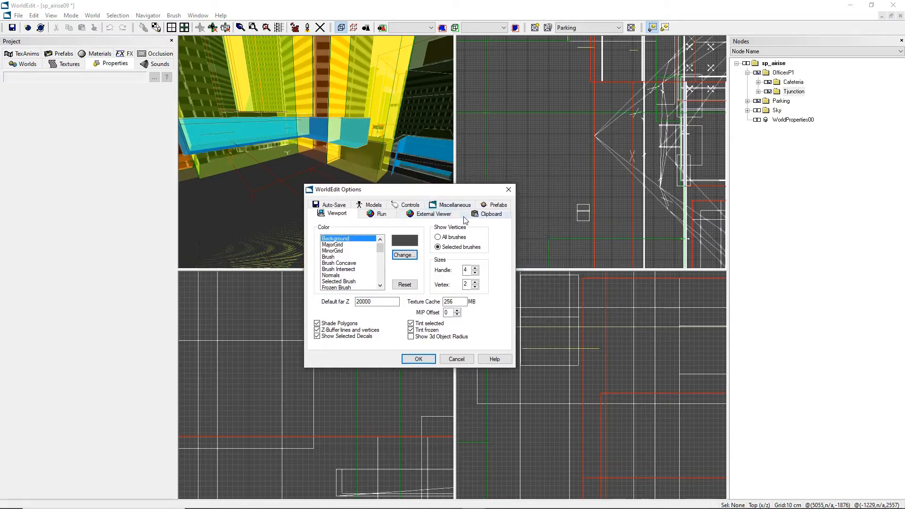
pyautogui.click(373, 215)
pyautogui.click(369, 207)
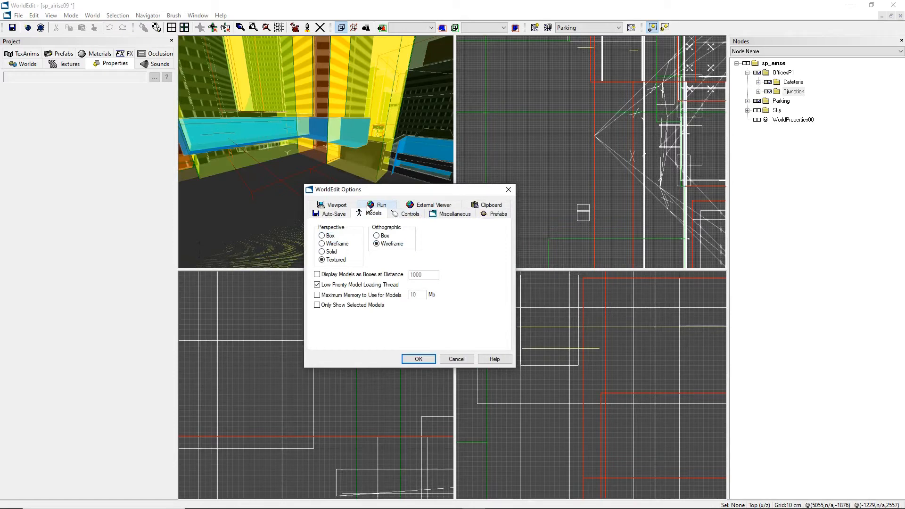
pyautogui.click(447, 218)
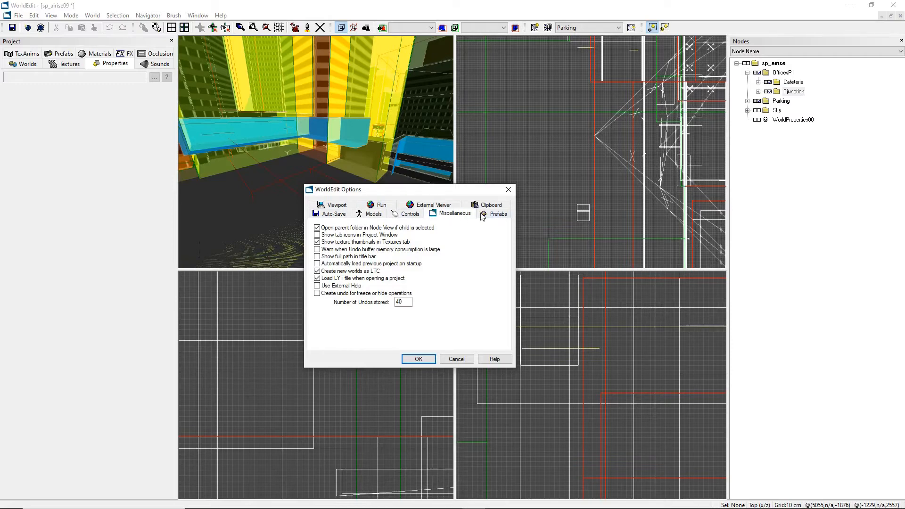
pyautogui.click(430, 207)
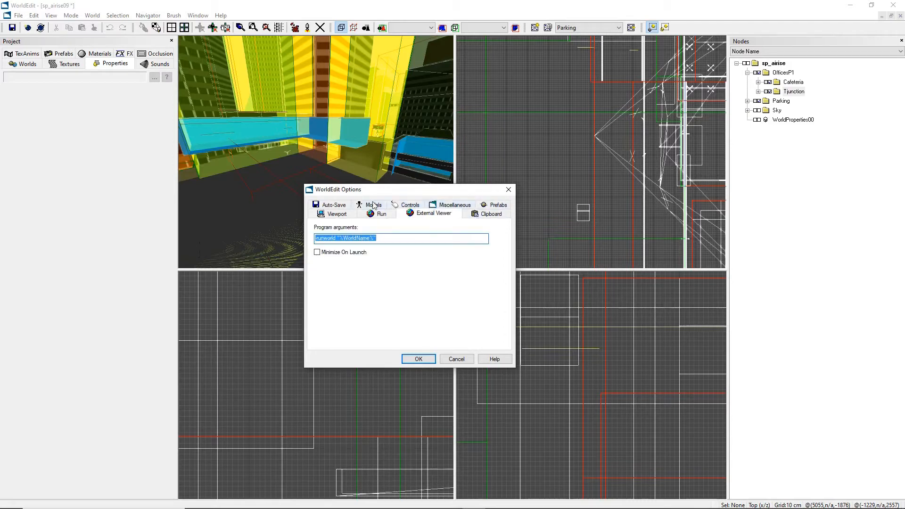
pyautogui.click(374, 205)
pyautogui.click(343, 207)
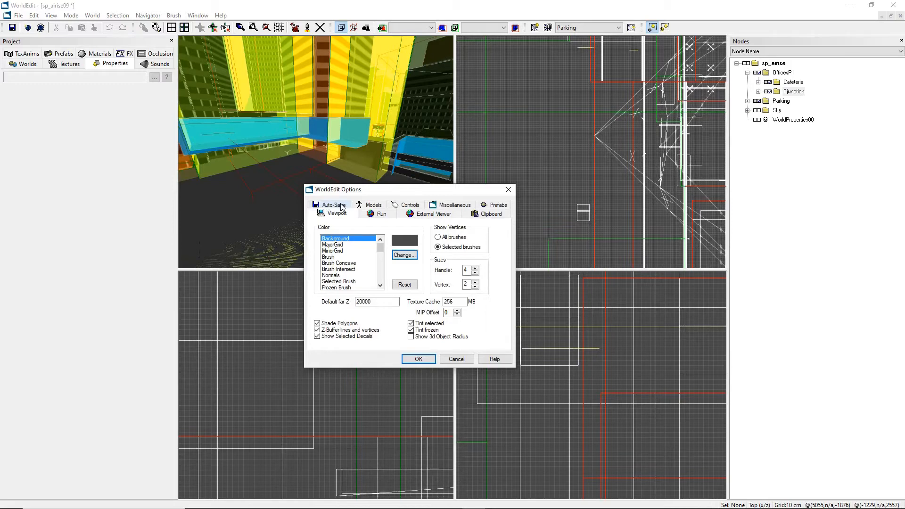
pyautogui.click(509, 190)
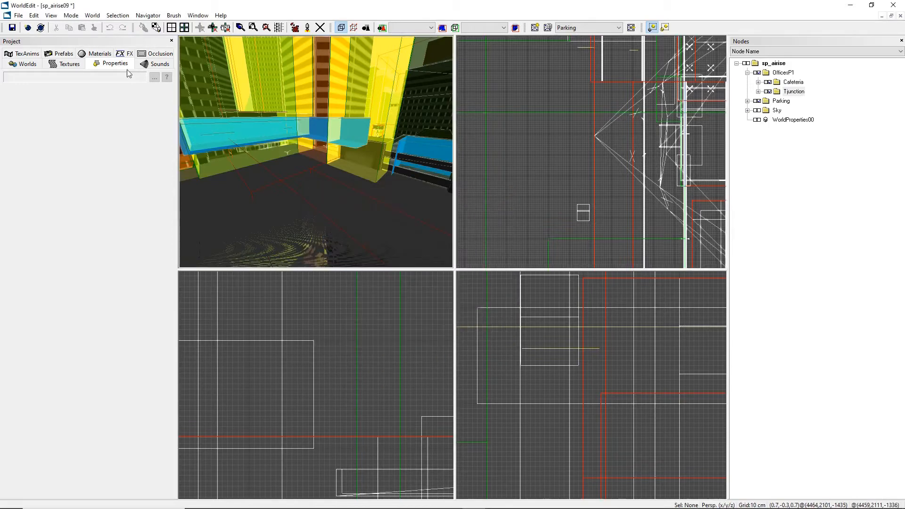
# Examine the node commands available for Tjunction and the sp_airise root node without applying any.
pyautogui.click(793, 92)
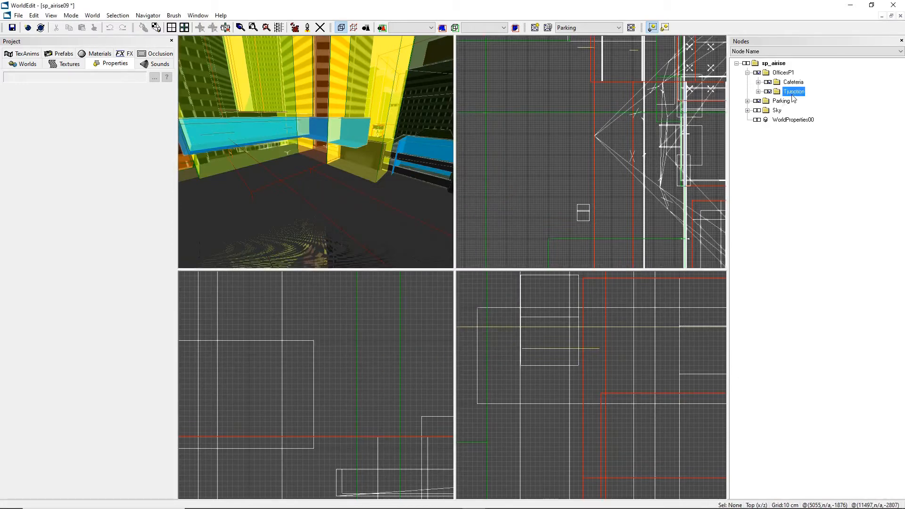
pyautogui.rightClick(794, 98)
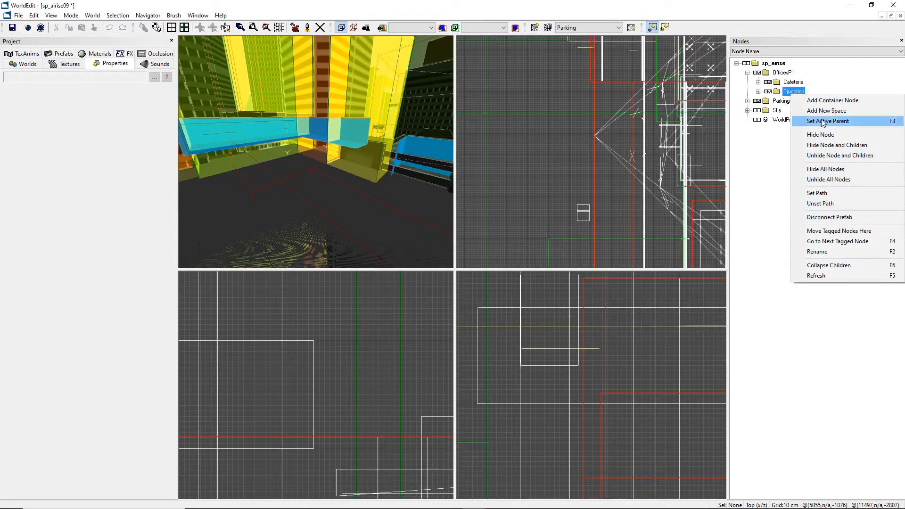
pyautogui.click(768, 163)
pyautogui.rightClick(771, 64)
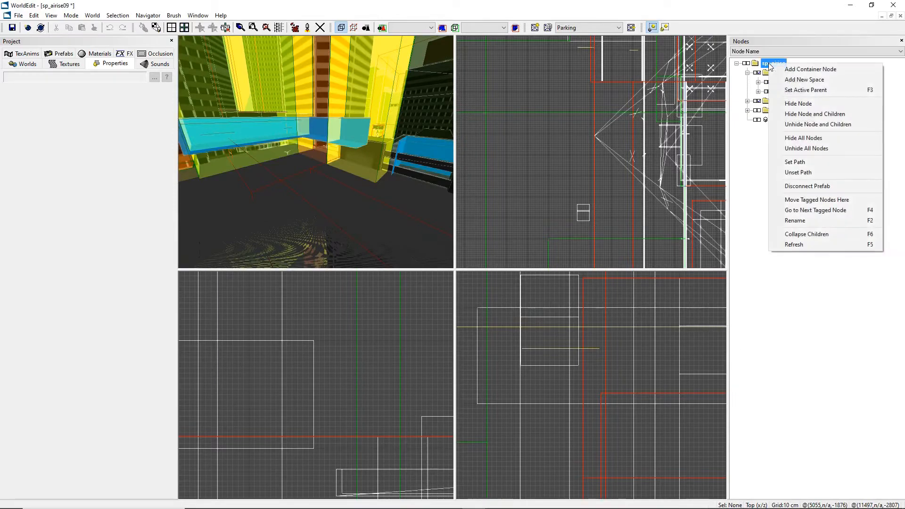
pyautogui.click(753, 156)
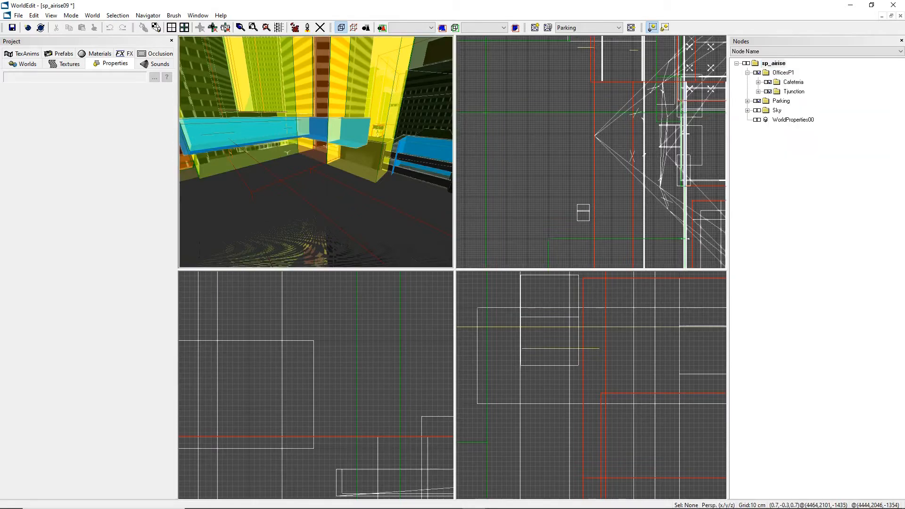
# Select the sector brush in the perspective view and toggle the Hide Frozen Nodes display option.
pyautogui.click(271, 76)
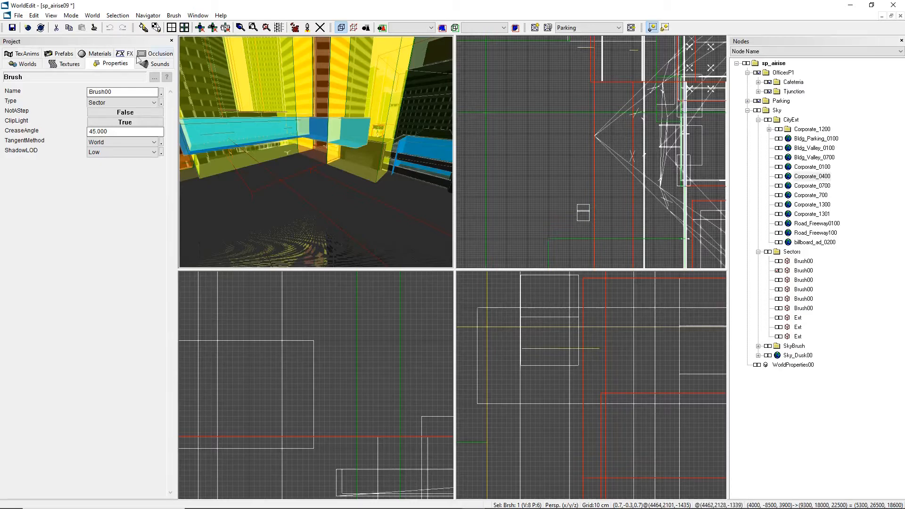
pyautogui.click(52, 16)
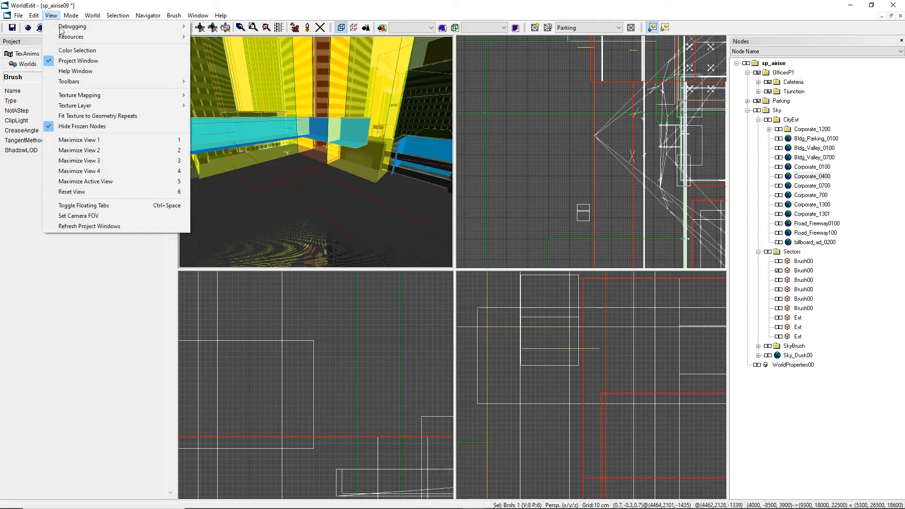
pyautogui.click(78, 126)
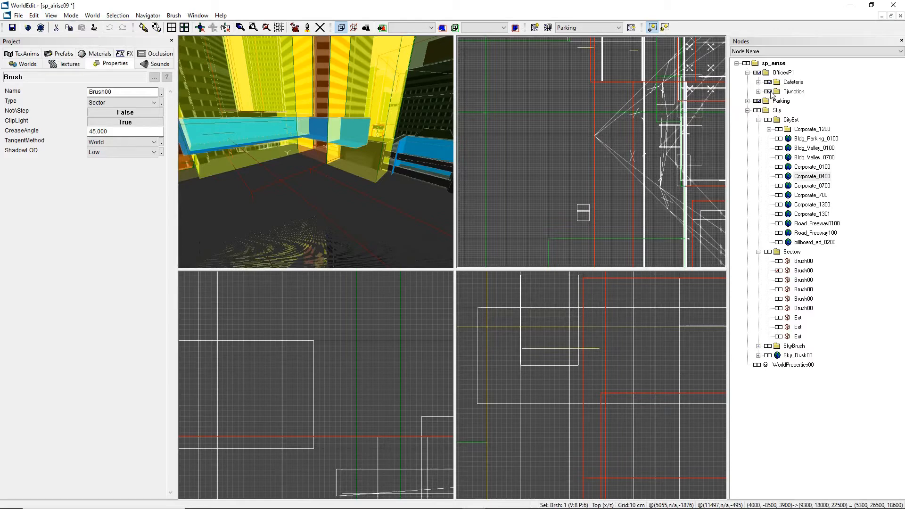
# Show and hide the Tjunction node repeatedly to compare its geometry in the viewports, leaving it hidden.
pyautogui.click(771, 93)
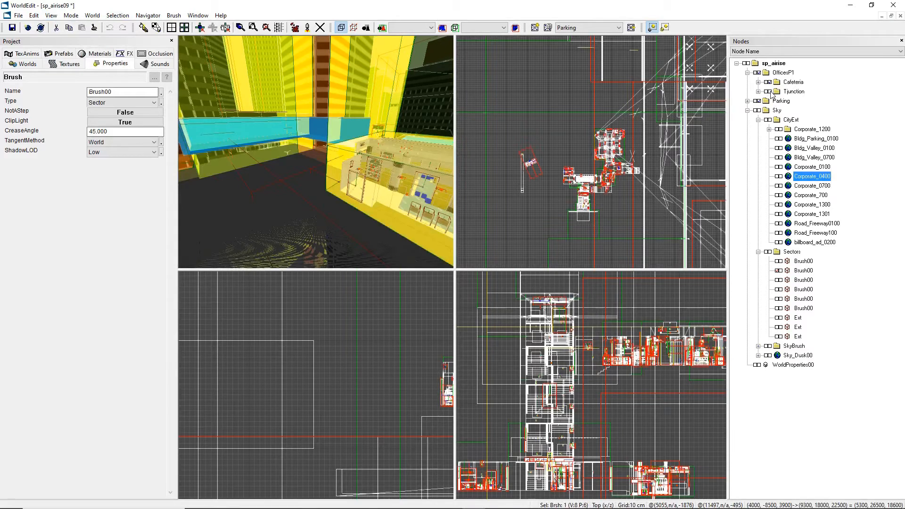
pyautogui.click(772, 93)
pyautogui.click(771, 93)
pyautogui.click(771, 93)
pyautogui.click(771, 94)
pyautogui.click(771, 93)
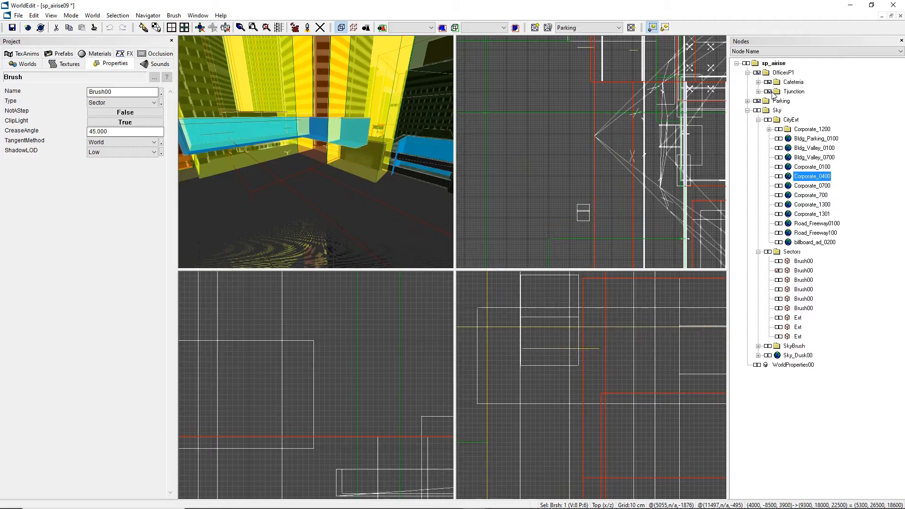
# Fold up the Sky and OfficesP1 branches, briefly checking the contents of OfficesP1 and its Cafeteria container.
pyautogui.click(748, 111)
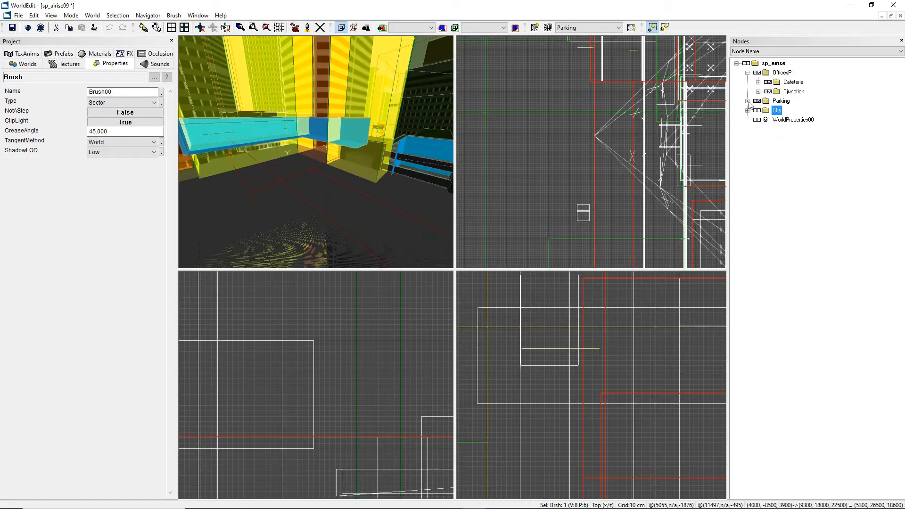
pyautogui.click(748, 72)
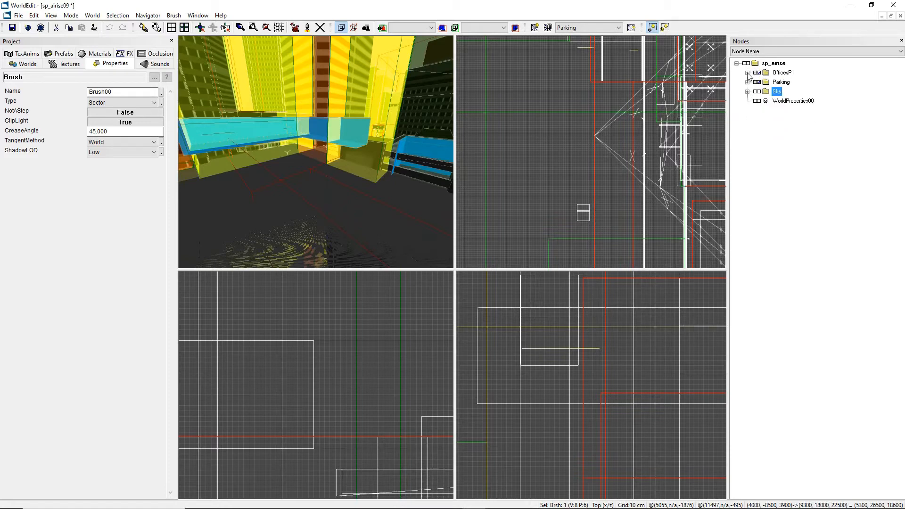
pyautogui.click(748, 72)
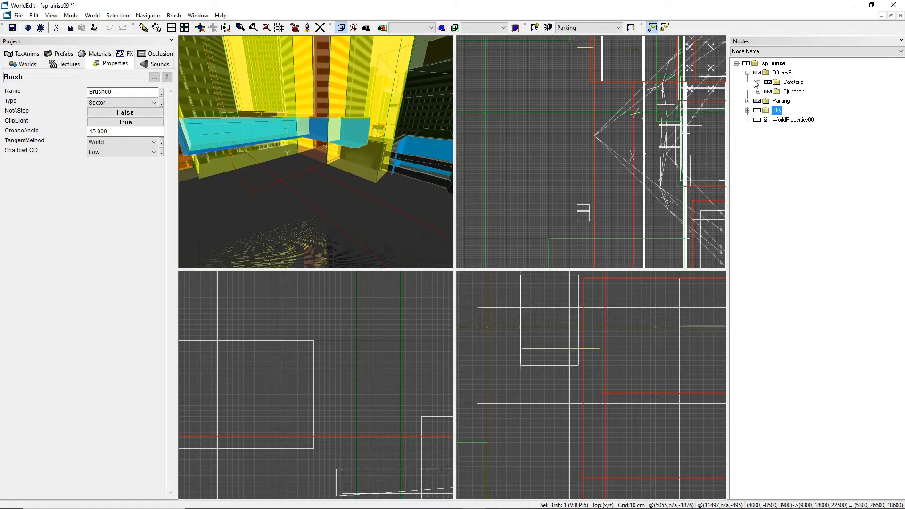
pyautogui.click(759, 82)
pyautogui.click(759, 82)
pyautogui.click(747, 73)
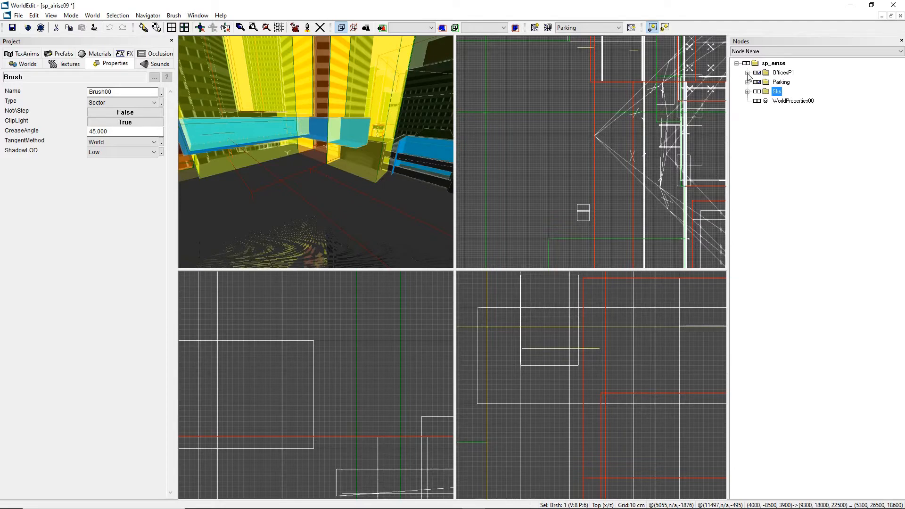
pyautogui.click(780, 82)
pyautogui.click(783, 101)
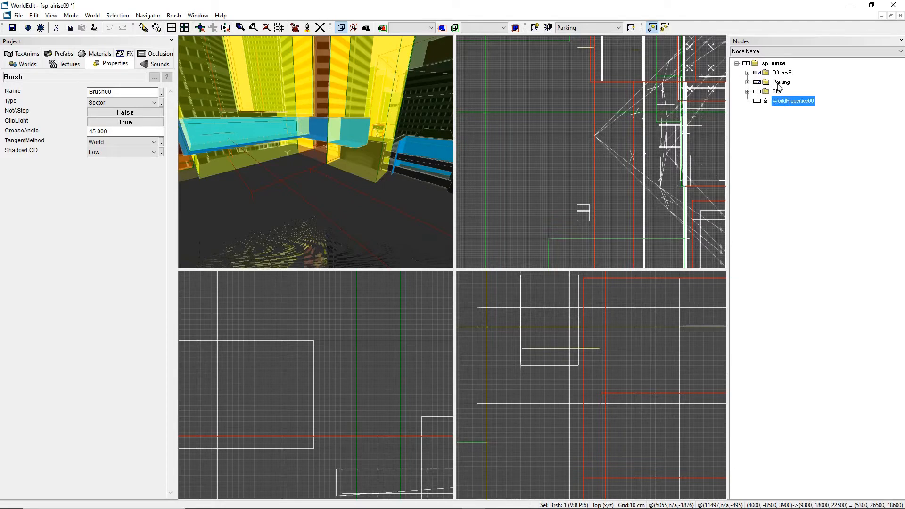
pyautogui.click(779, 83)
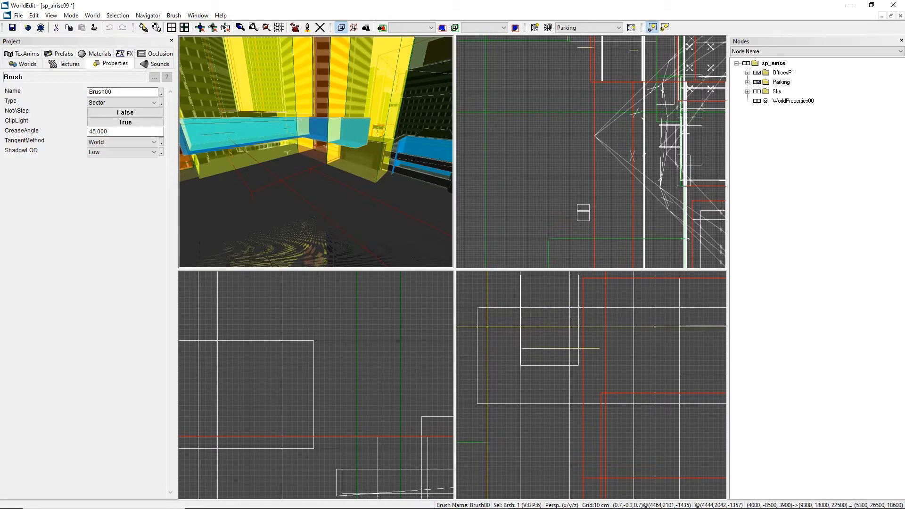
pyautogui.click(781, 82)
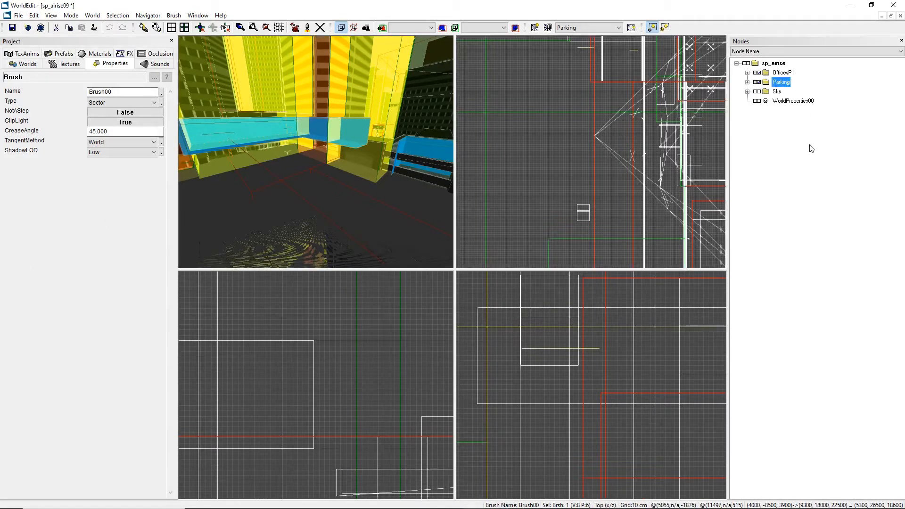
# Add a new space under the sp_airise root node, keep its default name NewSpace, and expand it.
pyautogui.click(771, 65)
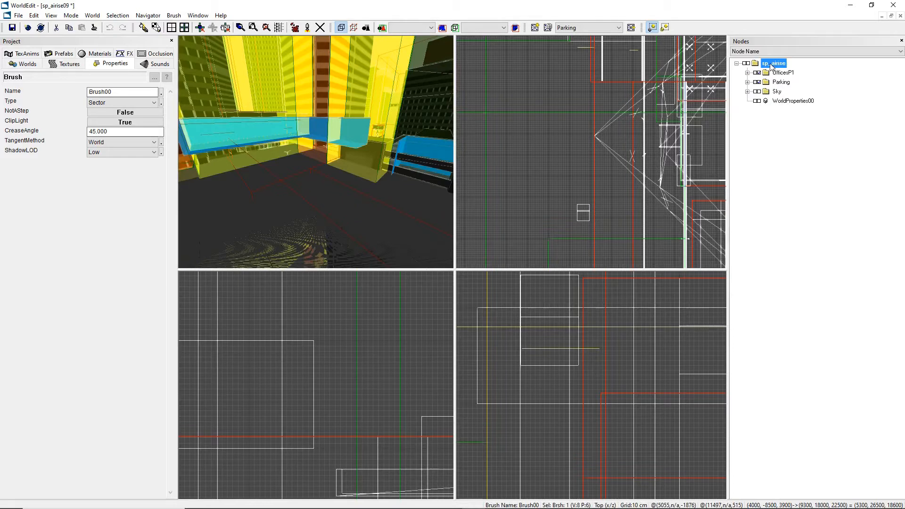
pyautogui.rightClick(772, 67)
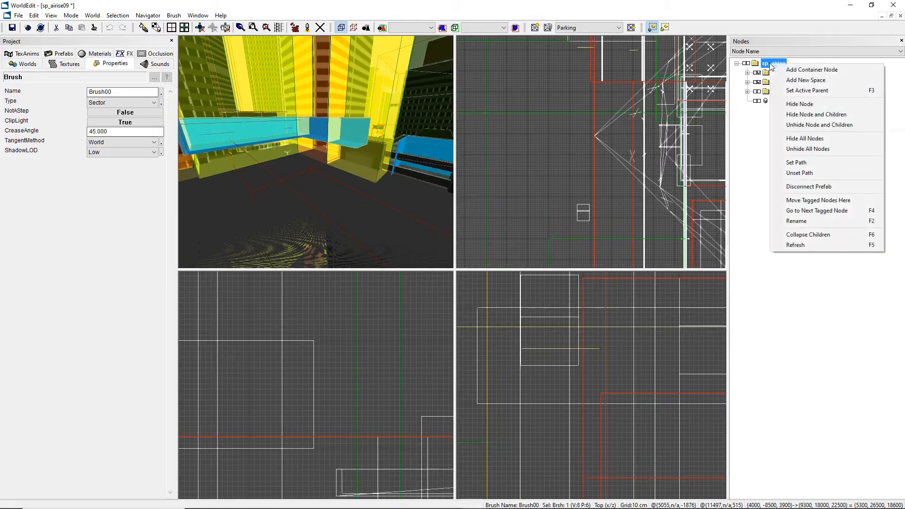
pyautogui.click(798, 81)
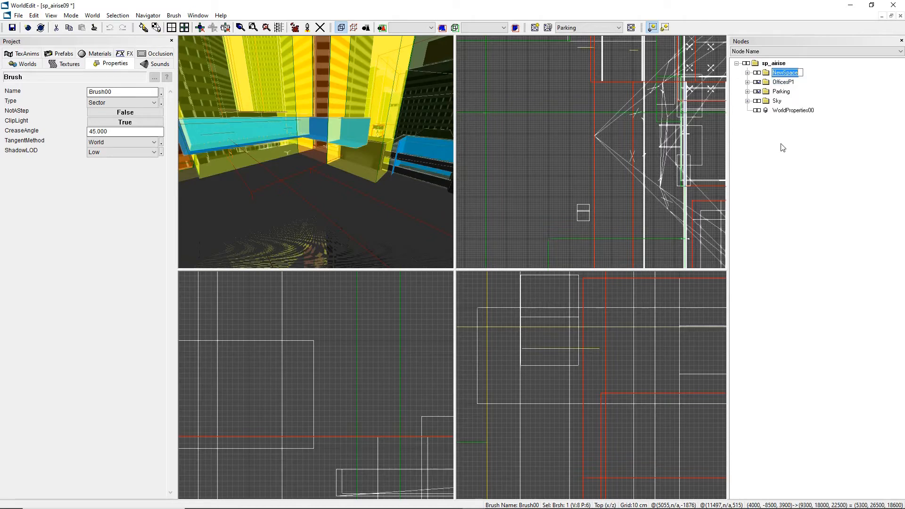
pyautogui.press('Return')
pyautogui.click(748, 72)
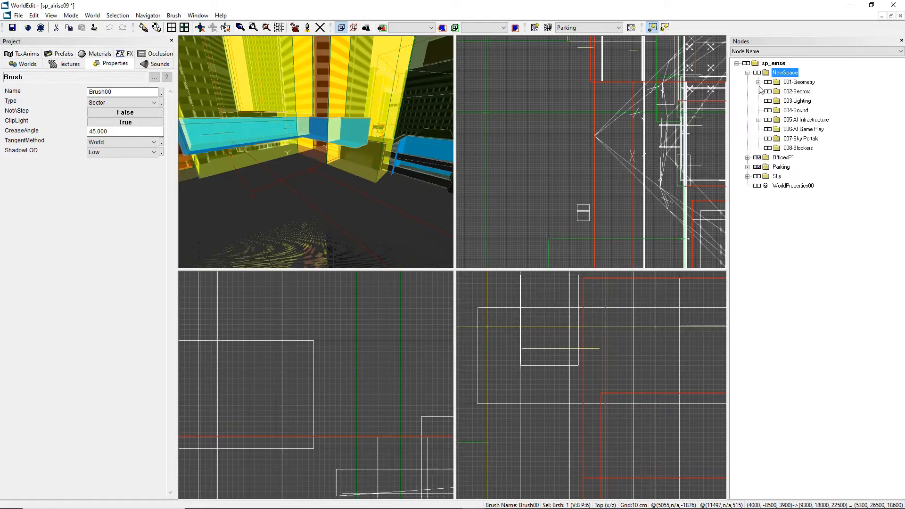
# Look through the NewSpace containers for geometry, sectors, lighting, sound, AI infrastructure and AI game play.
pyautogui.click(797, 101)
pyautogui.click(790, 120)
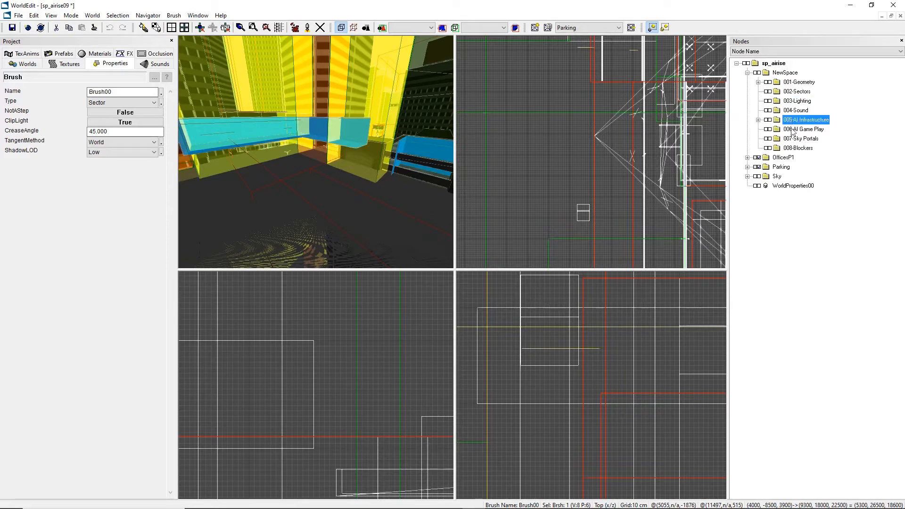
pyautogui.click(794, 129)
pyautogui.click(793, 111)
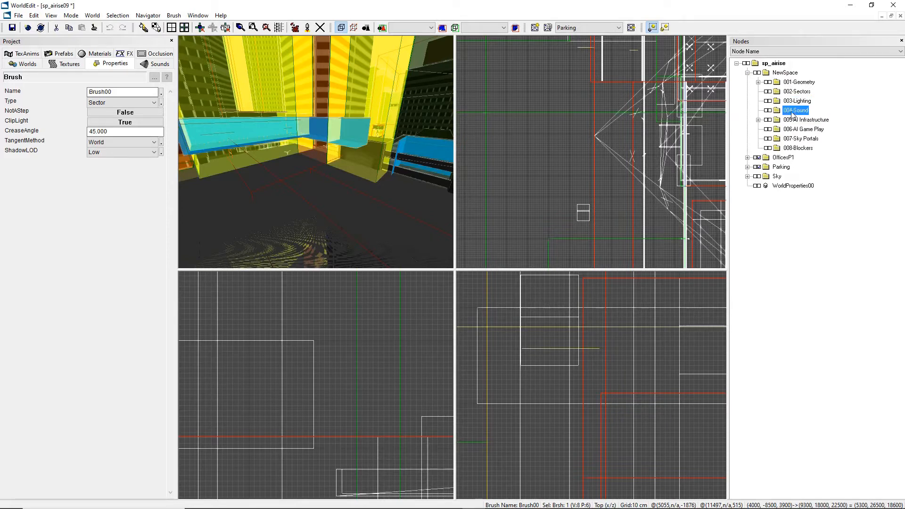
pyautogui.click(797, 101)
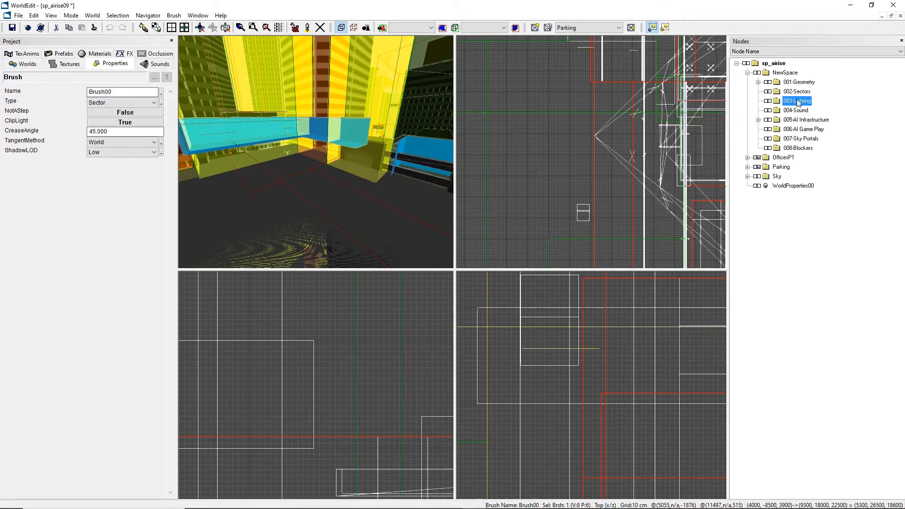
pyautogui.click(798, 112)
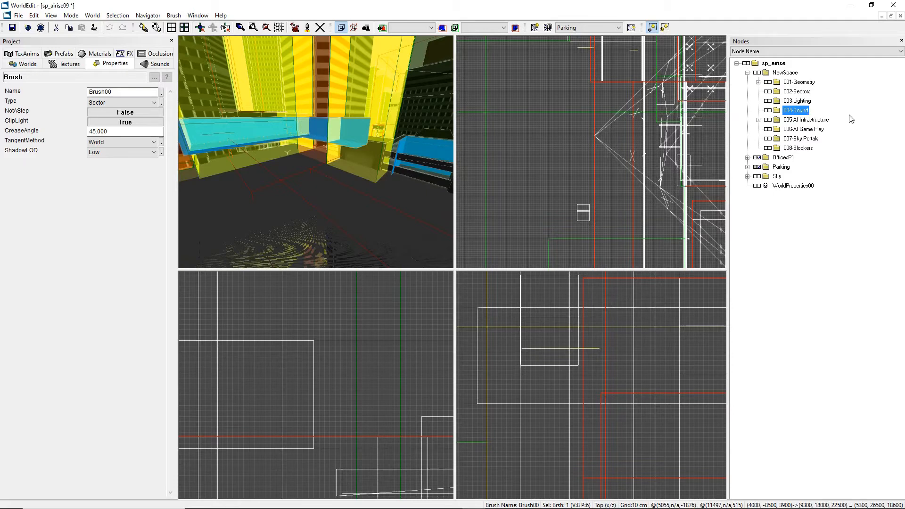
pyautogui.click(795, 92)
pyautogui.click(795, 101)
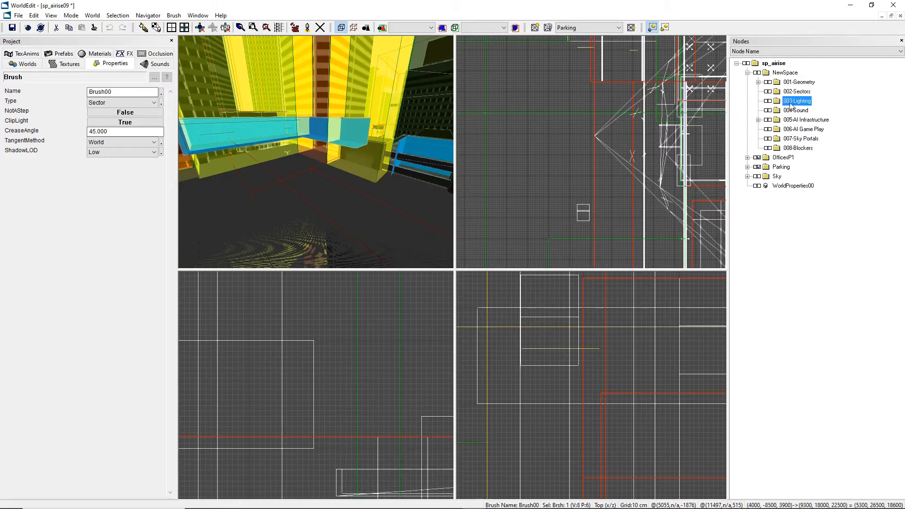
pyautogui.click(798, 84)
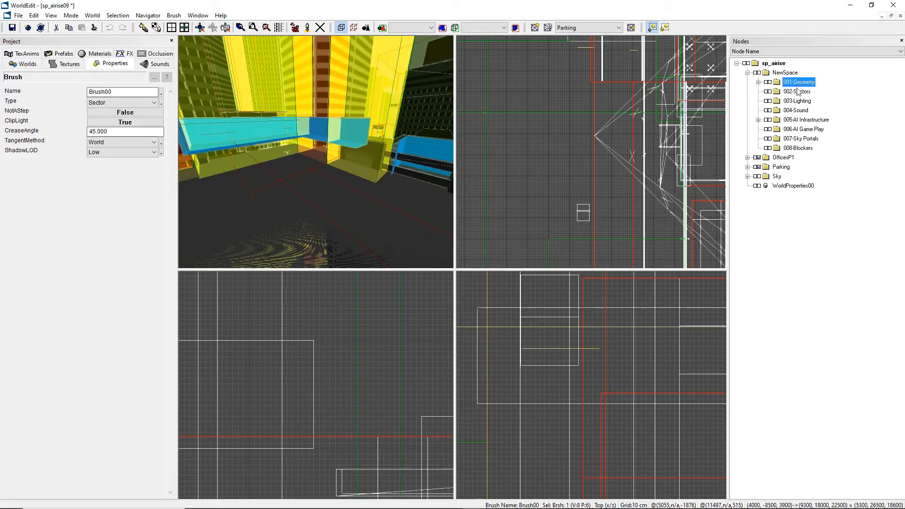
pyautogui.click(795, 93)
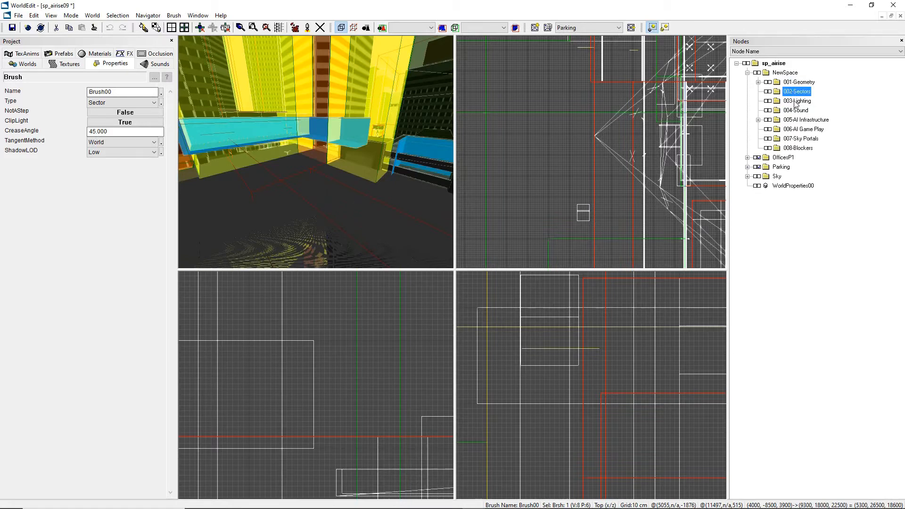
pyautogui.click(796, 101)
pyautogui.click(795, 111)
pyautogui.click(794, 120)
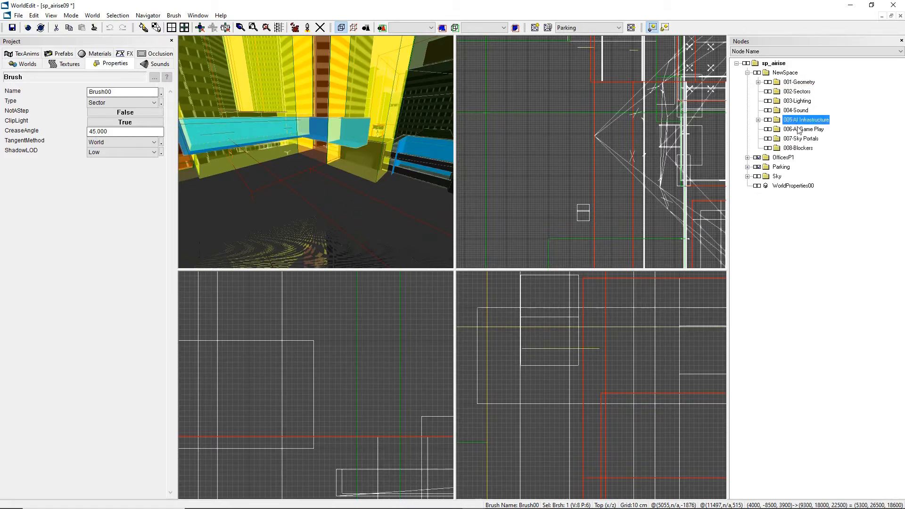
pyautogui.click(796, 101)
pyautogui.click(795, 120)
pyautogui.click(796, 92)
pyautogui.click(796, 82)
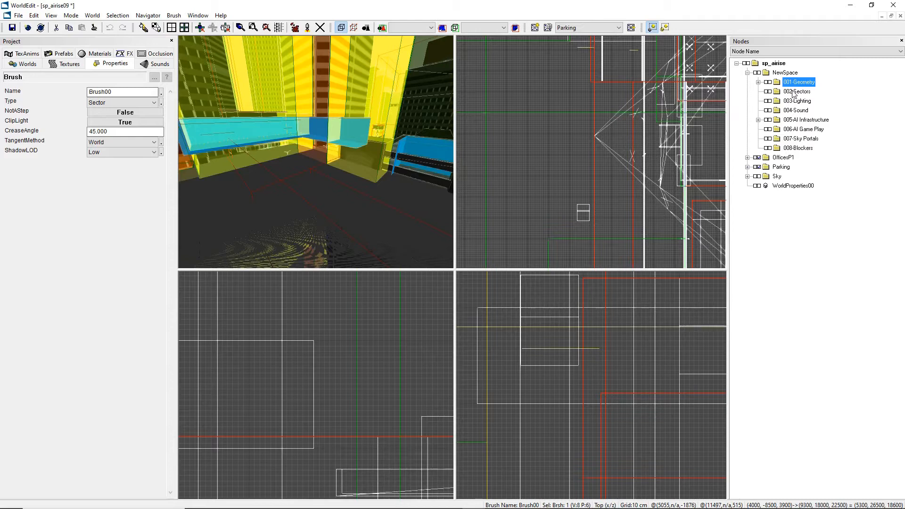
# Add an empty container node under the sp_airise root node with the default name Container.
pyautogui.rightClick(778, 62)
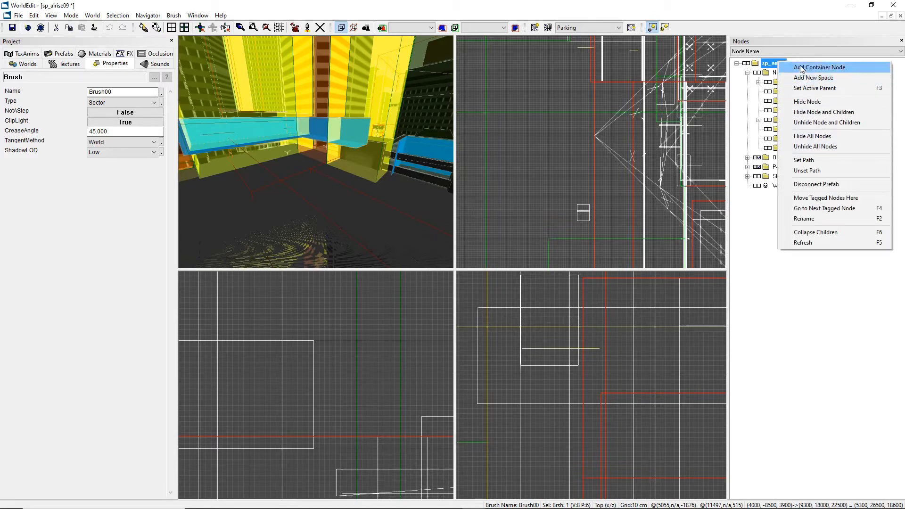
pyautogui.click(802, 69)
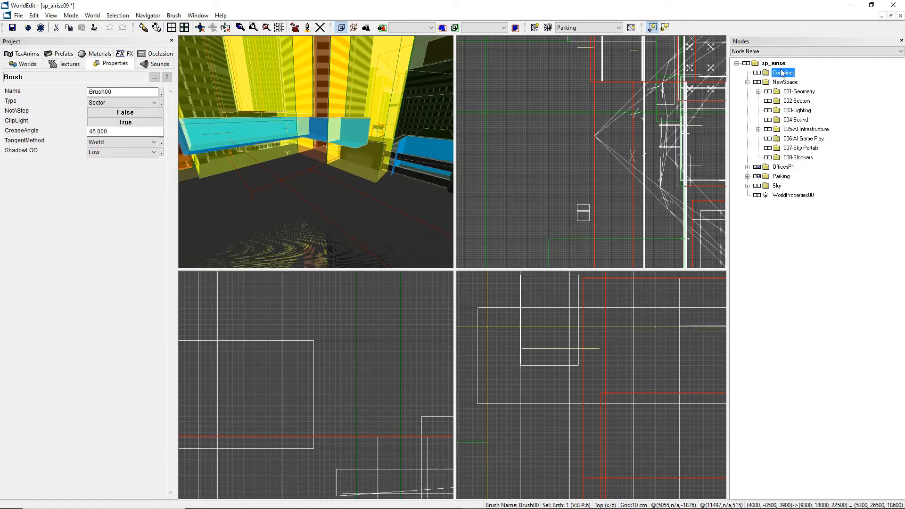
# Delete the Container and NewSpace nodes from the sp_airise tree.
pyautogui.click(756, 73)
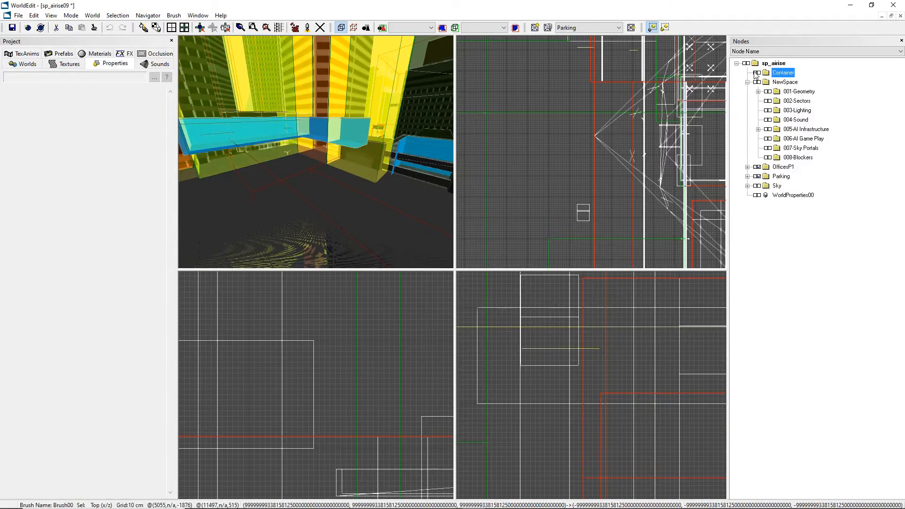
pyautogui.press('Delete')
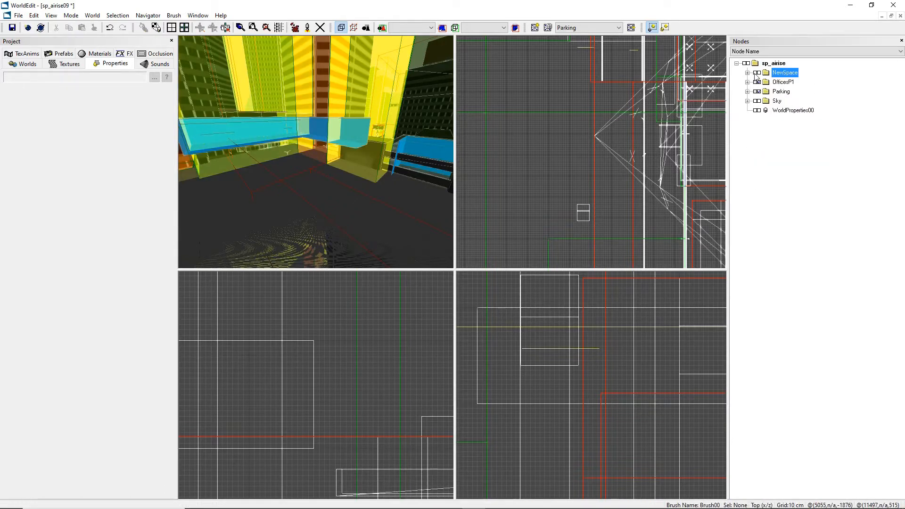
pyautogui.press('Delete')
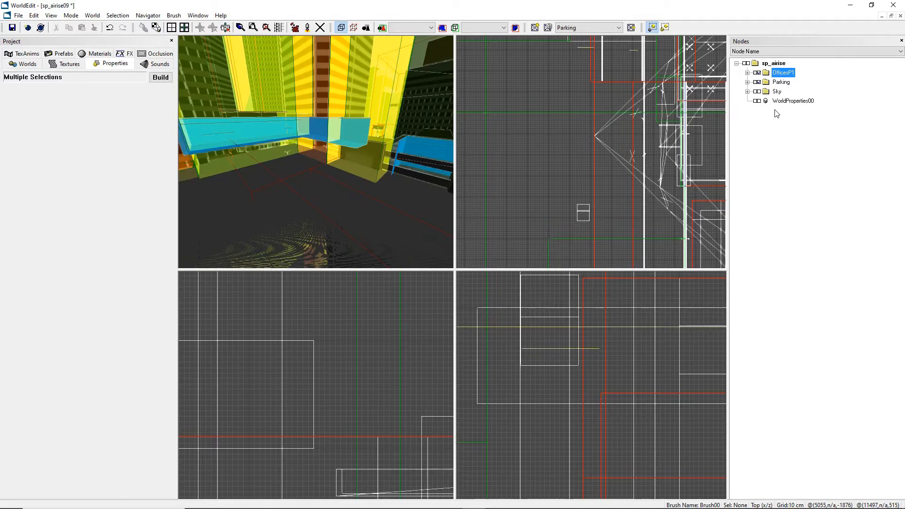
# Review how the top-level OfficesP1, Parking and Sky nodes are organized beneath the sp_airise root.
pyautogui.click(776, 91)
pyautogui.click(771, 66)
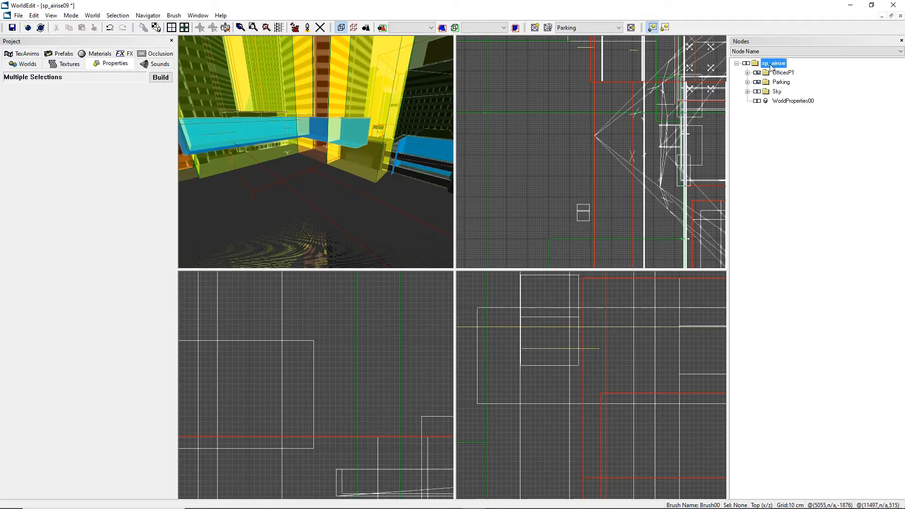
pyautogui.click(778, 72)
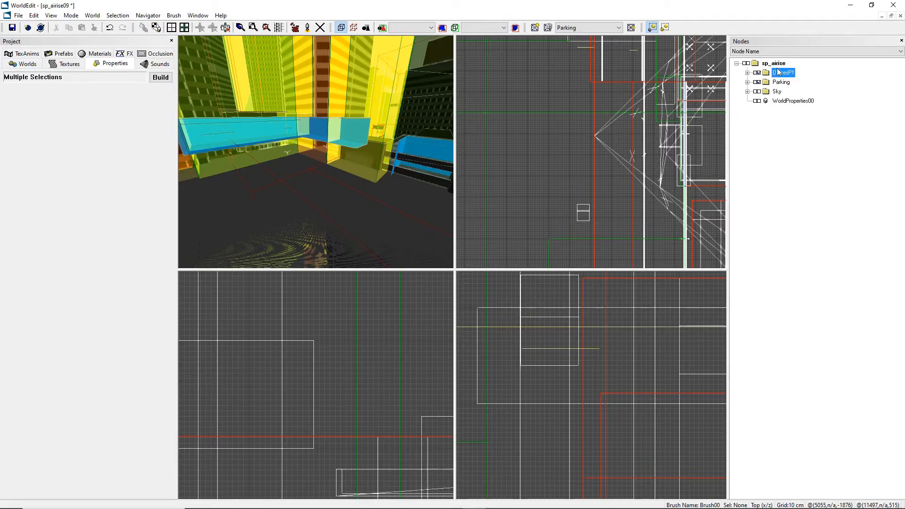
pyautogui.click(770, 65)
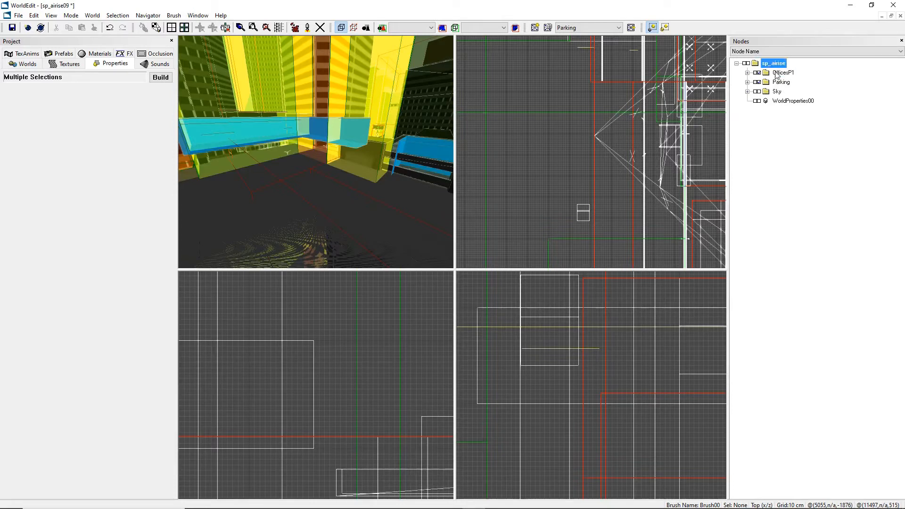
pyautogui.click(778, 73)
pyautogui.click(779, 83)
pyautogui.click(777, 92)
pyautogui.click(778, 82)
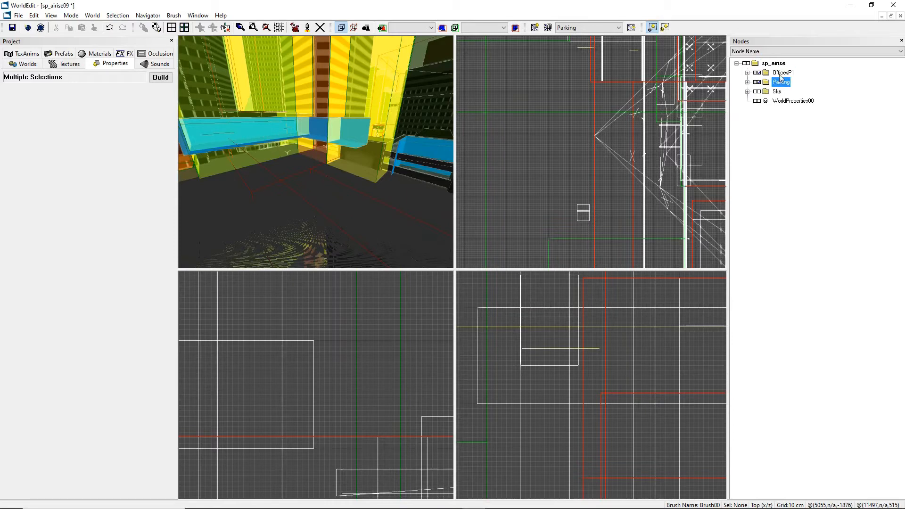
pyautogui.click(780, 73)
pyautogui.click(780, 82)
pyautogui.click(777, 92)
pyautogui.click(779, 83)
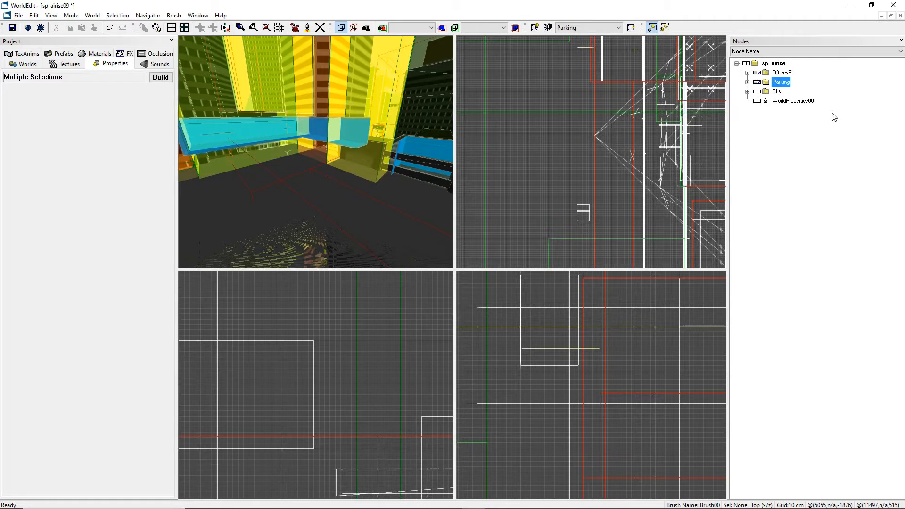
# Make the Parking container the active node in the sp_airise tree.
pyautogui.click(782, 72)
pyautogui.click(783, 83)
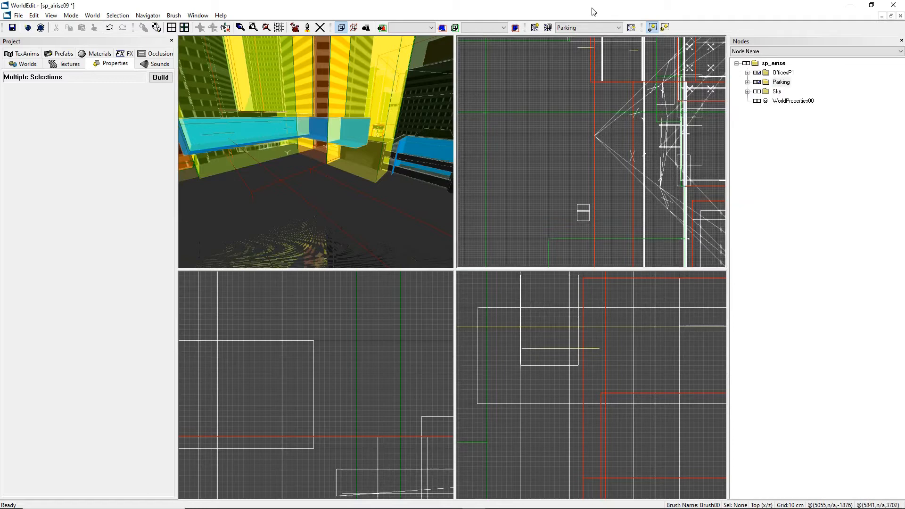
pyautogui.click(782, 82)
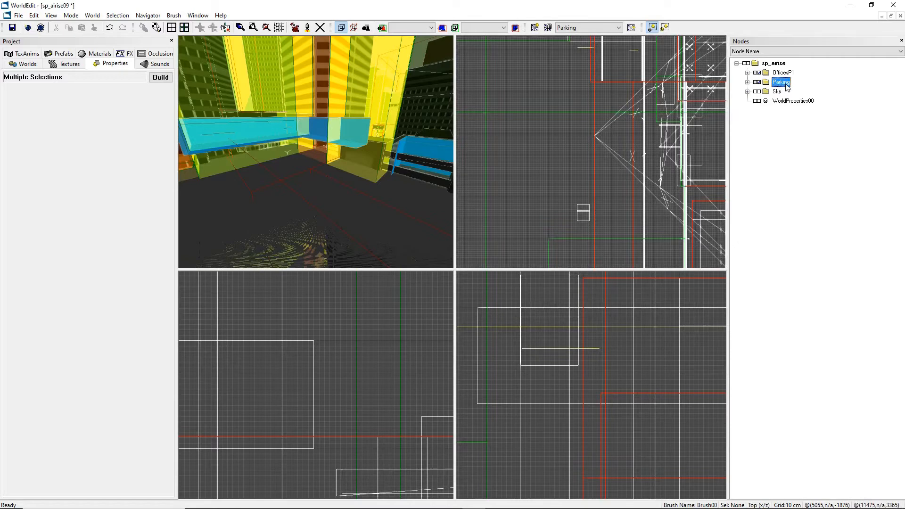
pyautogui.doubleClick(788, 87)
pyautogui.click(778, 90)
pyautogui.click(782, 84)
# Make the OfficesP1 container the active node in the sp_airise tree.
pyautogui.click(783, 74)
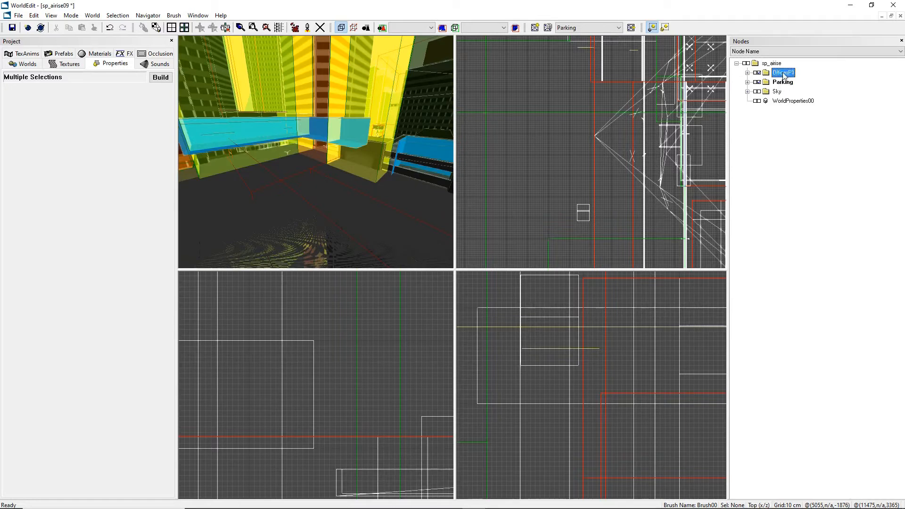
pyautogui.doubleClick(782, 74)
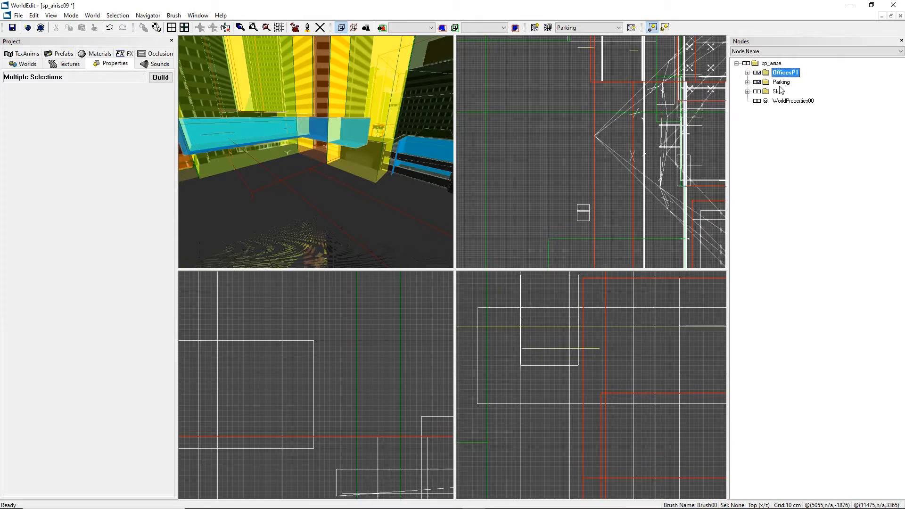
pyautogui.click(779, 83)
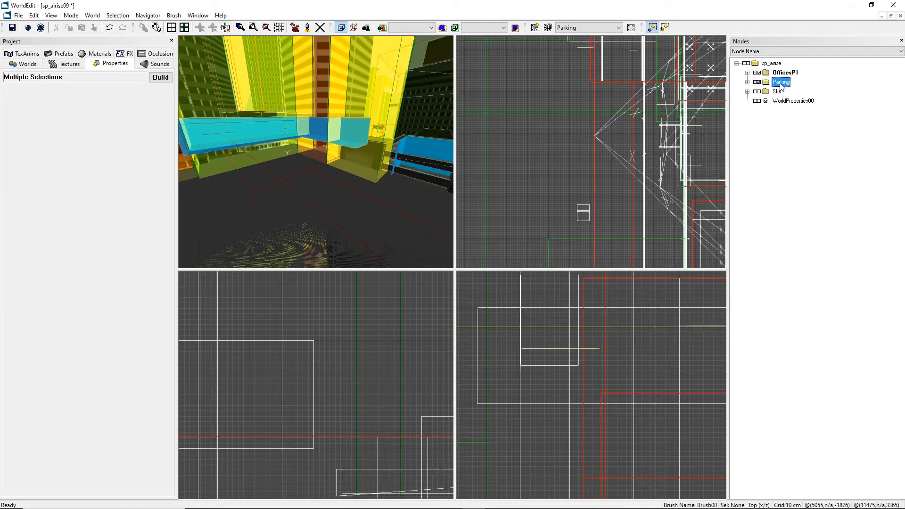
# Expand the Sky node and look through the building prefabs inside its CityExt container.
pyautogui.click(778, 101)
pyautogui.click(777, 93)
pyautogui.click(783, 102)
pyautogui.click(747, 91)
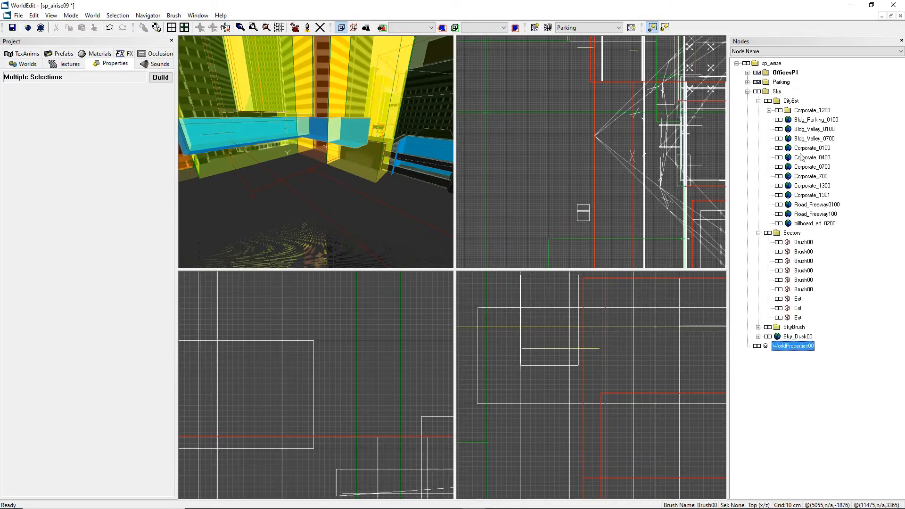
pyautogui.click(797, 139)
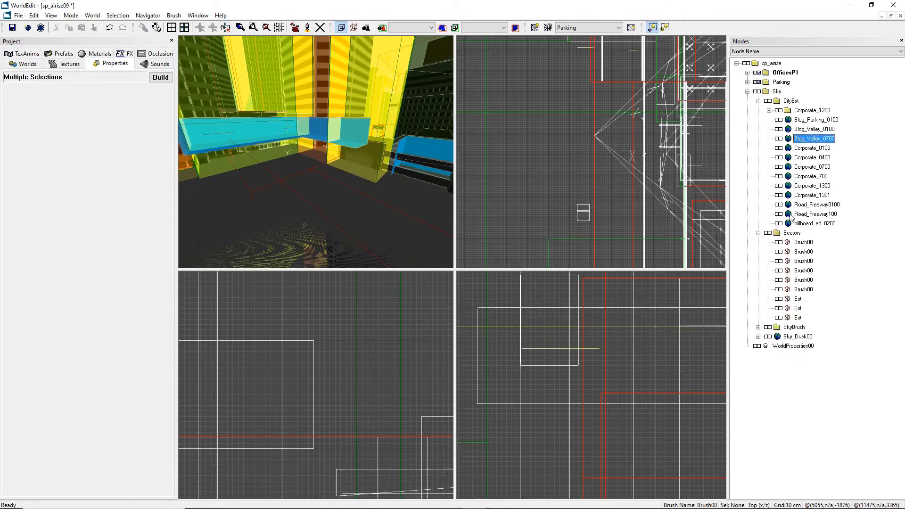
pyautogui.click(786, 179)
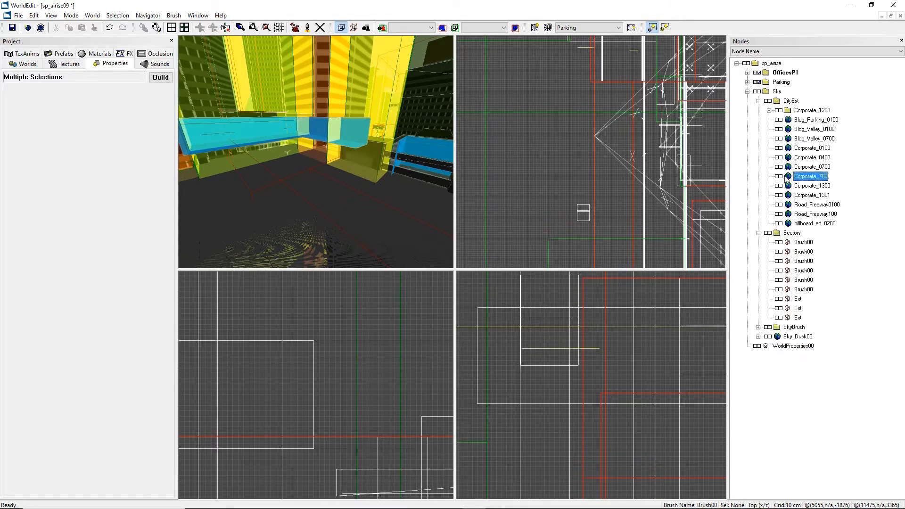
pyautogui.click(790, 169)
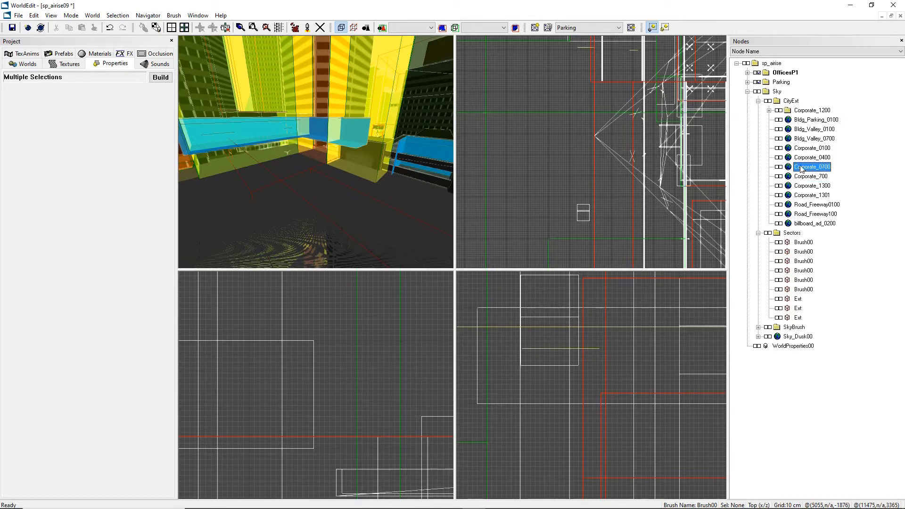
# Check the Corporate_0400, Corporate_1300 and Corporate_700 prefab references in CityExt, and collapse the Sky tree.
pyautogui.click(793, 111)
pyautogui.click(759, 102)
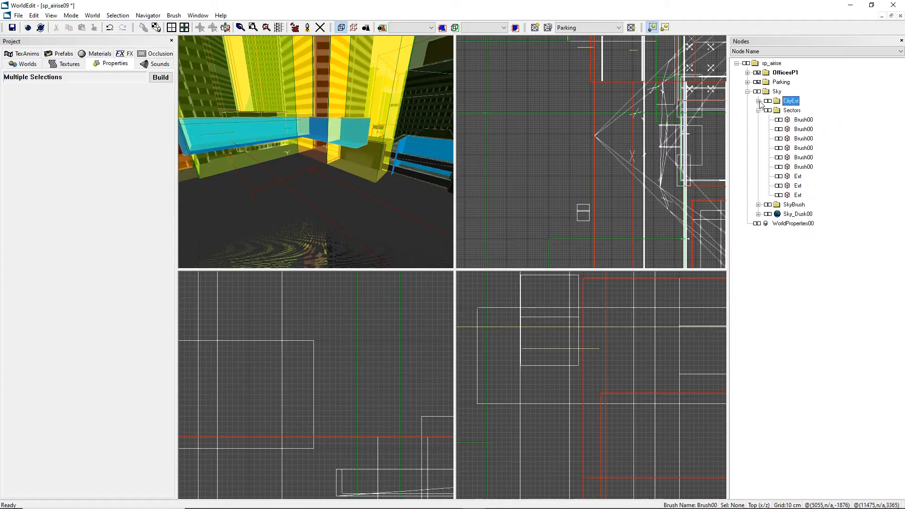
pyautogui.click(758, 101)
pyautogui.click(803, 157)
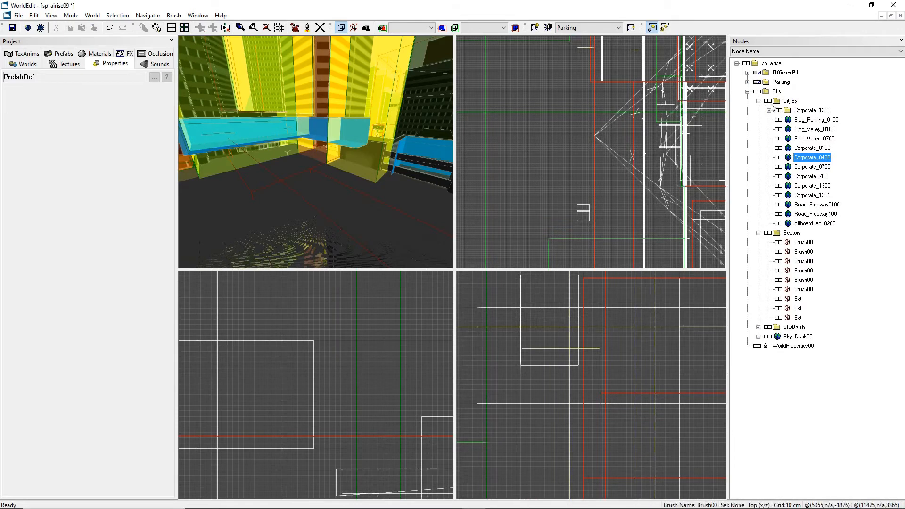
pyautogui.click(810, 186)
pyautogui.click(804, 175)
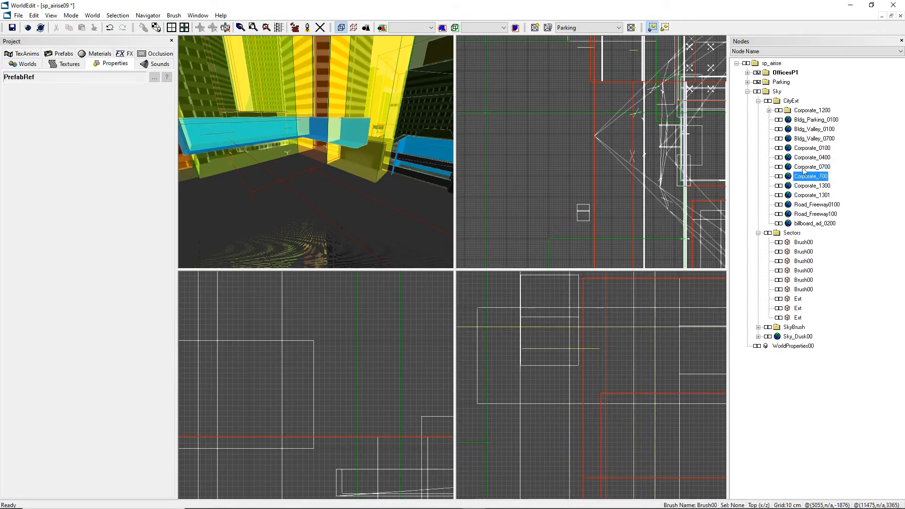
pyautogui.click(758, 101)
pyautogui.click(748, 91)
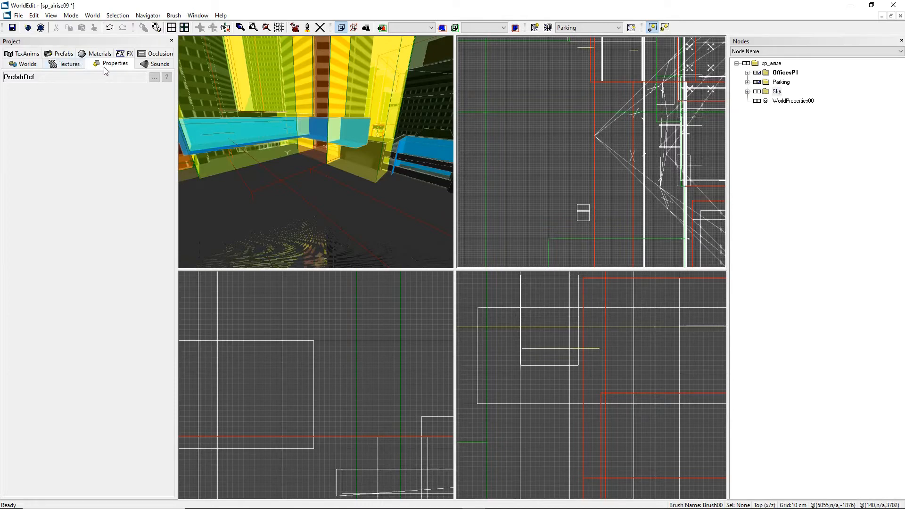
# Browse the Materials resource folder and preview Glass_BulletProof, glass_bumpy and Glass_Dirty.
pyautogui.click(72, 64)
pyautogui.click(62, 54)
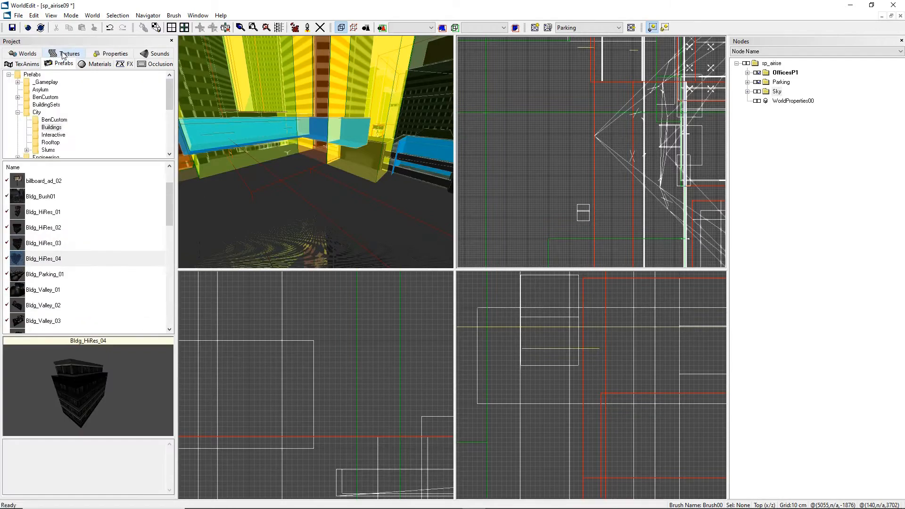
pyautogui.click(88, 65)
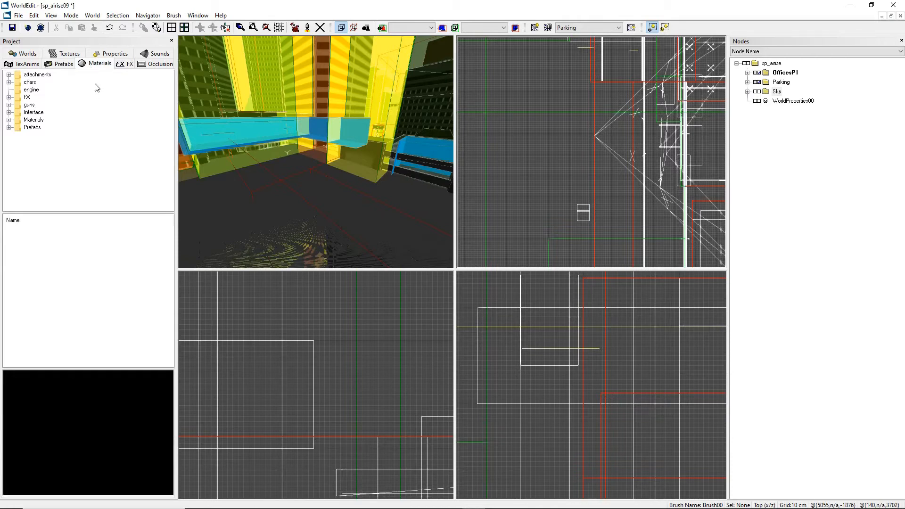
pyautogui.click(40, 120)
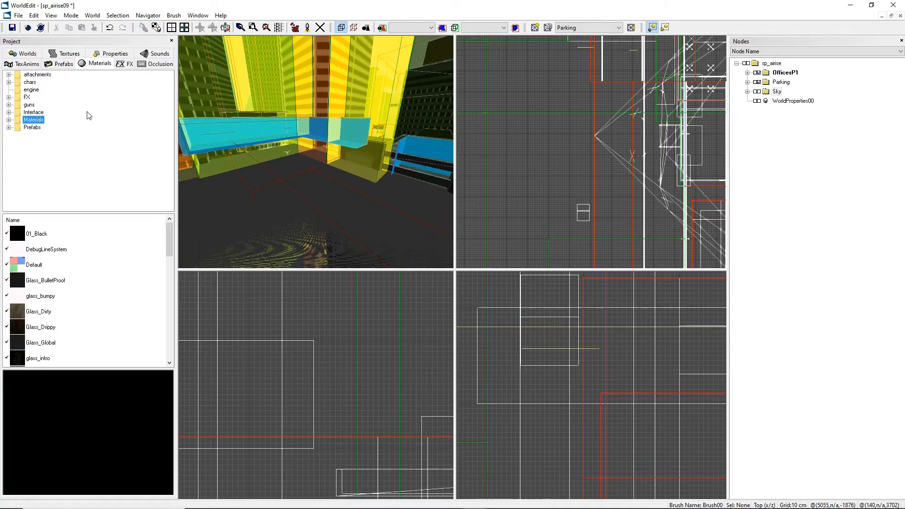
pyautogui.click(46, 281)
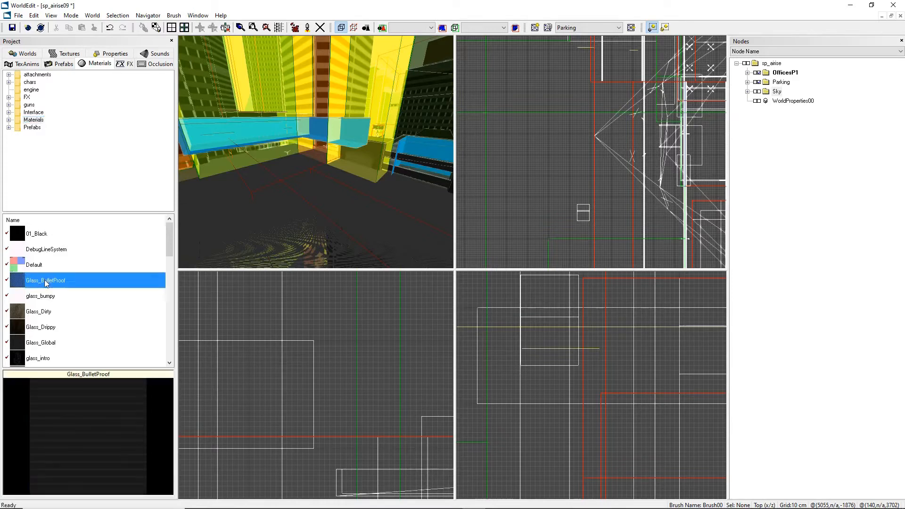
pyautogui.click(49, 296)
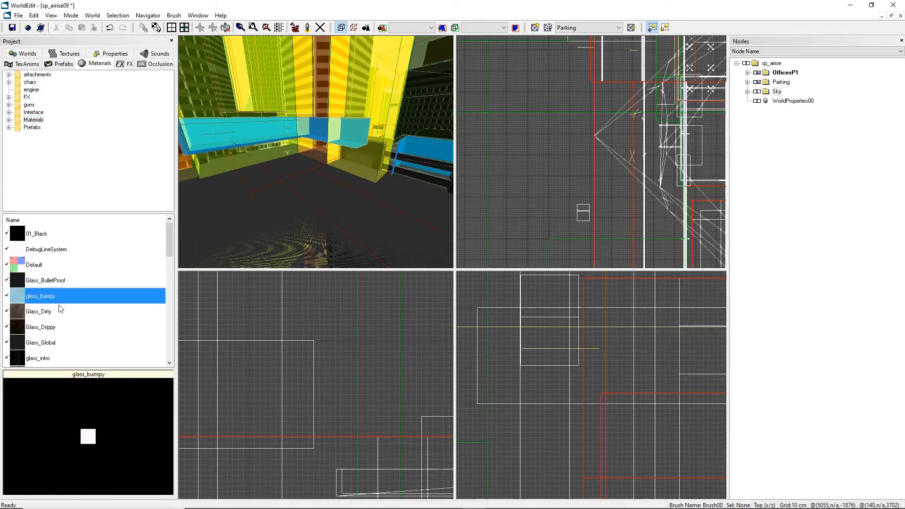
pyautogui.click(59, 310)
# Preview the grid materials in the Materials folder, including Grid_Wall, Grey_Multiply and Grid_EnvTest.
pyautogui.scroll(-4, 63, 283)
pyautogui.click(62, 283)
pyautogui.click(39, 296)
pyautogui.click(71, 325)
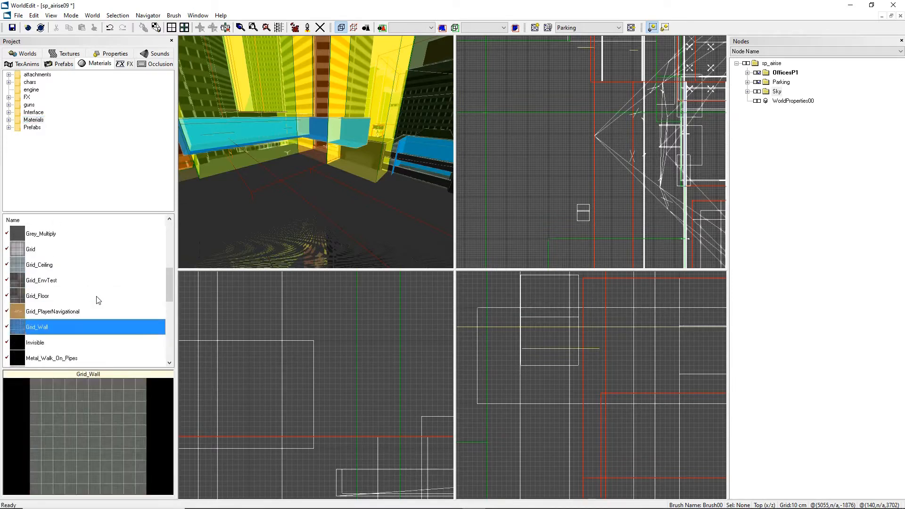
pyautogui.press('Down')
pyautogui.press('Up')
pyautogui.press('Up')
pyautogui.press('Up')
pyautogui.press('Up')
pyautogui.press('Up')
pyautogui.press('Up')
pyautogui.press('Up')
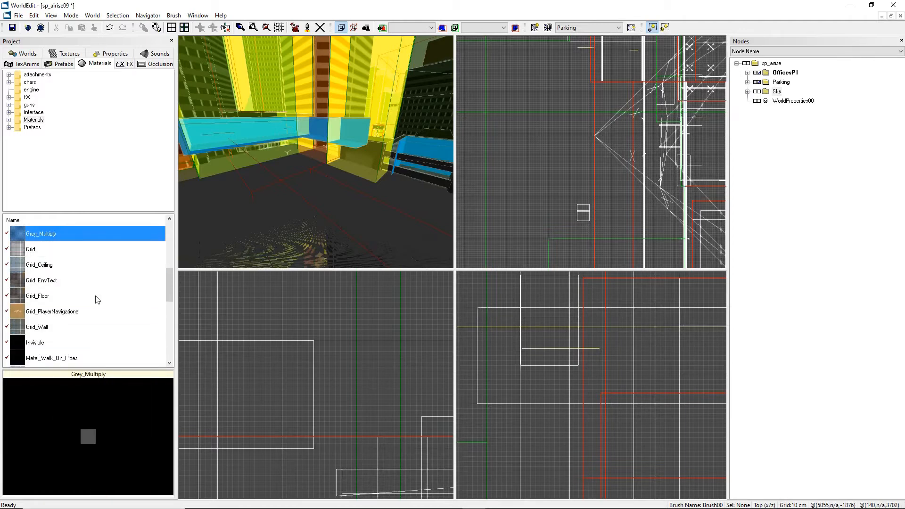
pyautogui.press('Down')
pyautogui.press('Down')
pyautogui.press('Down')
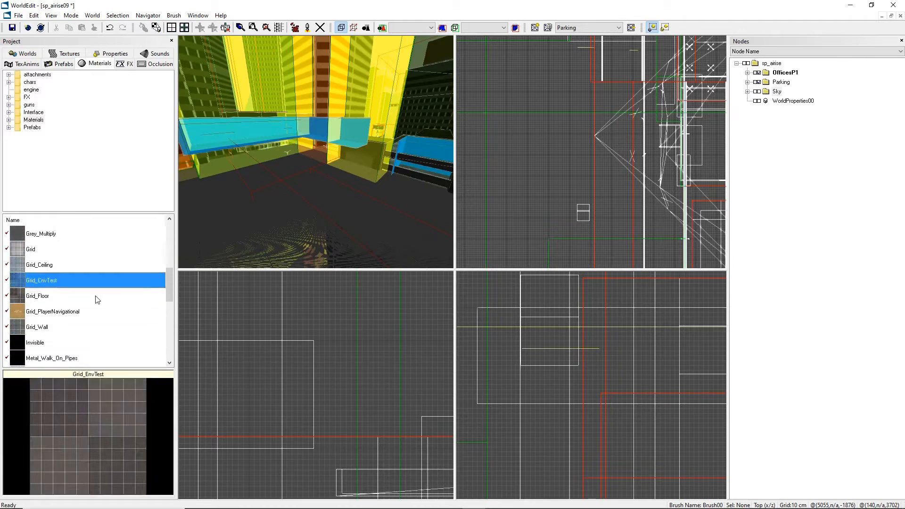
# Browse the Industrial materials subfolder and compare the previews of Brick_Paint, Brick_PaintG and BMetBase_001.
pyautogui.click(9, 121)
pyautogui.click(42, 128)
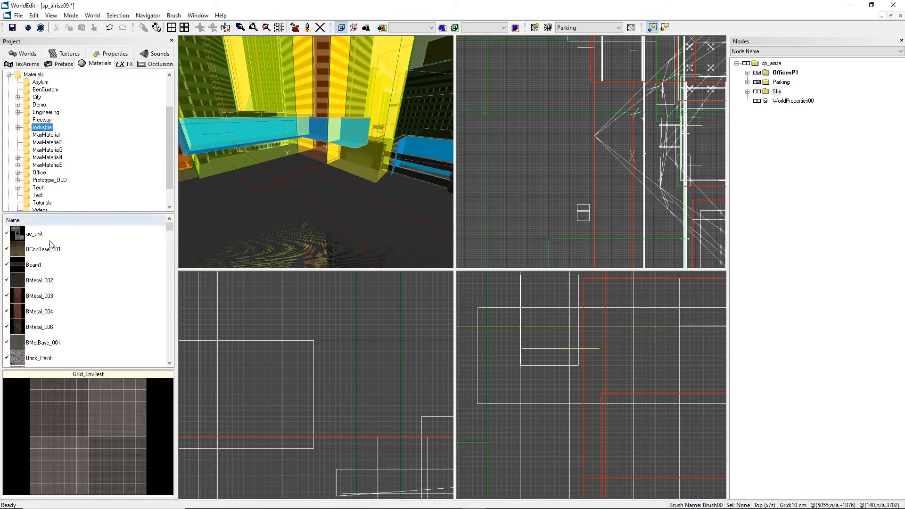
pyautogui.click(48, 267)
pyautogui.press('Down')
pyautogui.press('Down')
pyautogui.press('Down')
pyautogui.press('Down')
pyautogui.press('Down')
pyautogui.press('Down')
pyautogui.press('Down')
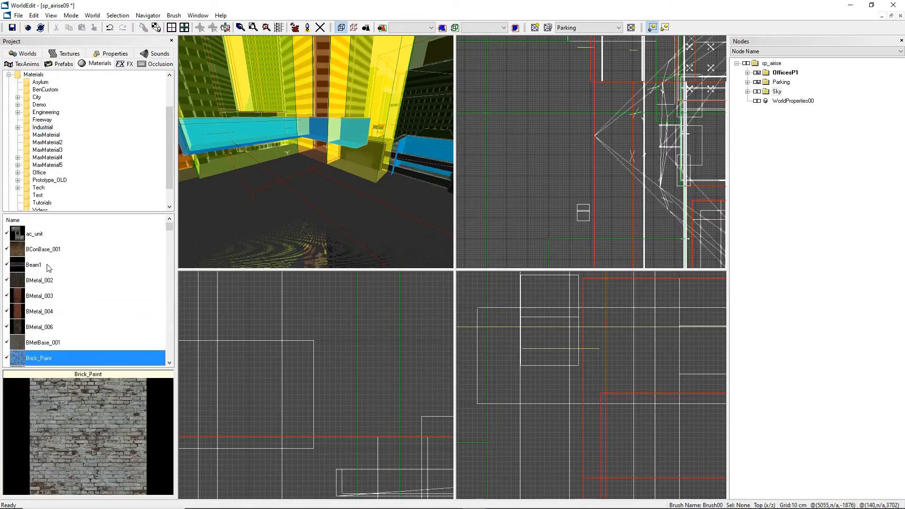
pyautogui.press('Down')
pyautogui.press('Up')
pyautogui.press('Up')
pyautogui.press('Down')
pyautogui.press('Down')
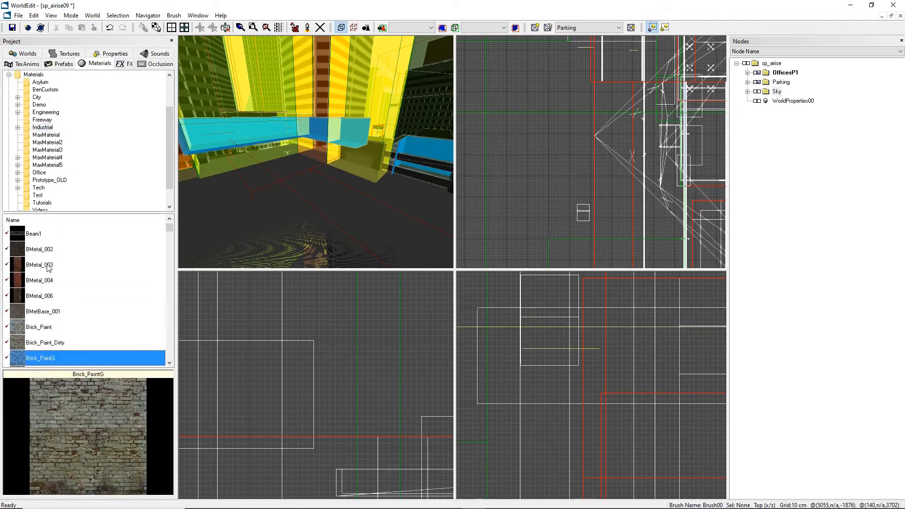
pyautogui.press('Up')
pyautogui.press('Down')
pyautogui.press('Up')
pyautogui.press('Up')
pyautogui.press('Up')
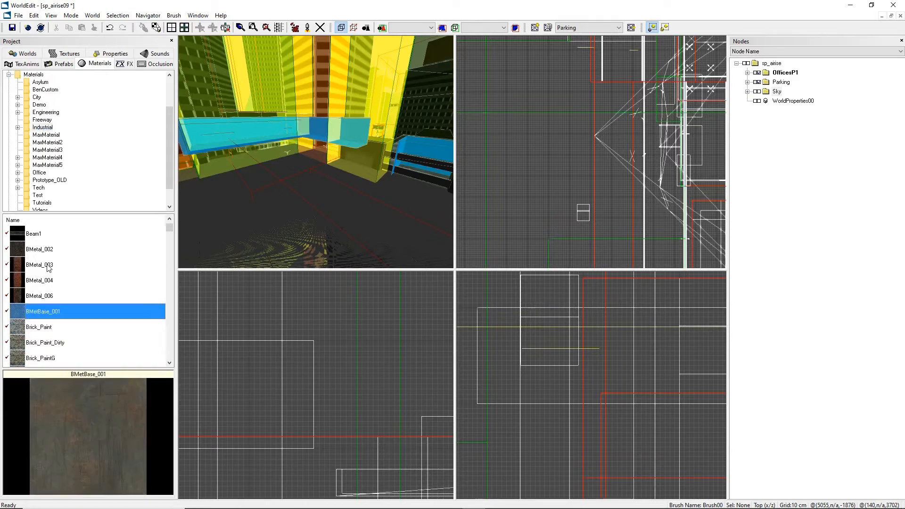
pyautogui.press('Down')
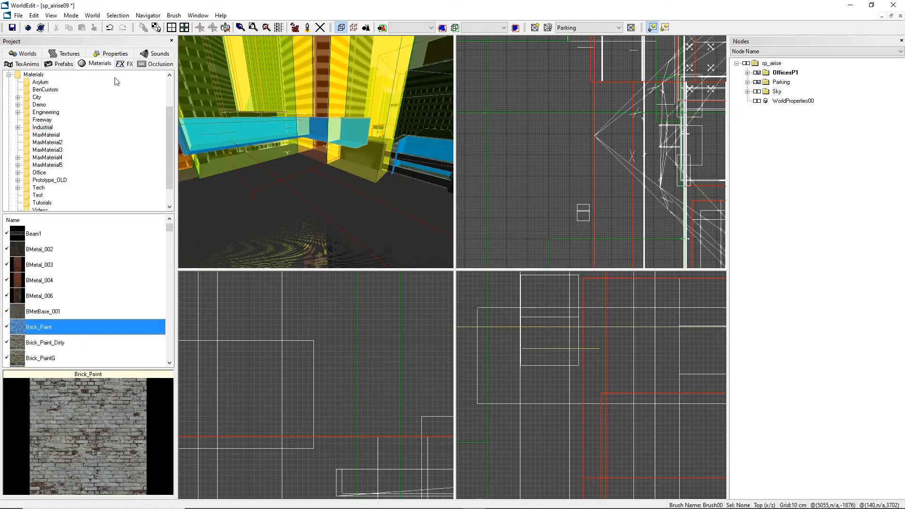
# Browse the FX resources and preview the Environment effects from Helicopter_RotorWash_Small through Steam_sm_sm.
pyautogui.click(124, 64)
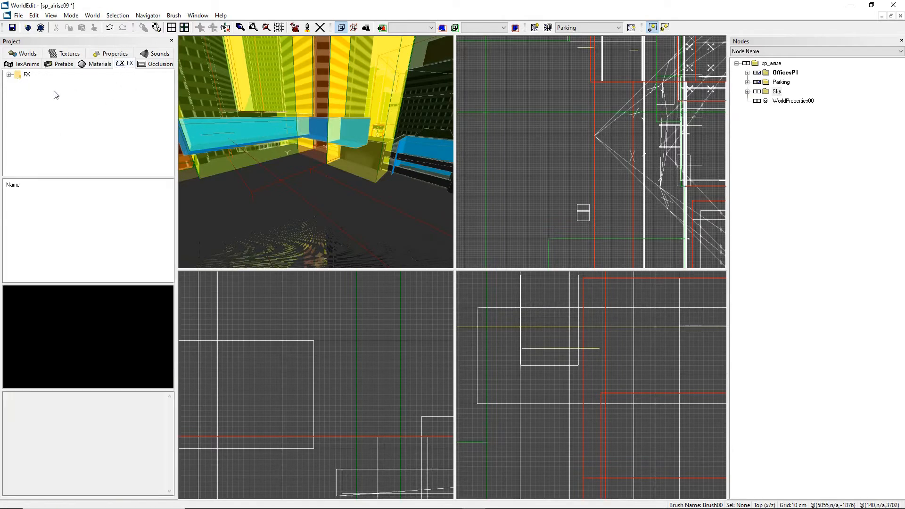
pyautogui.click(9, 74)
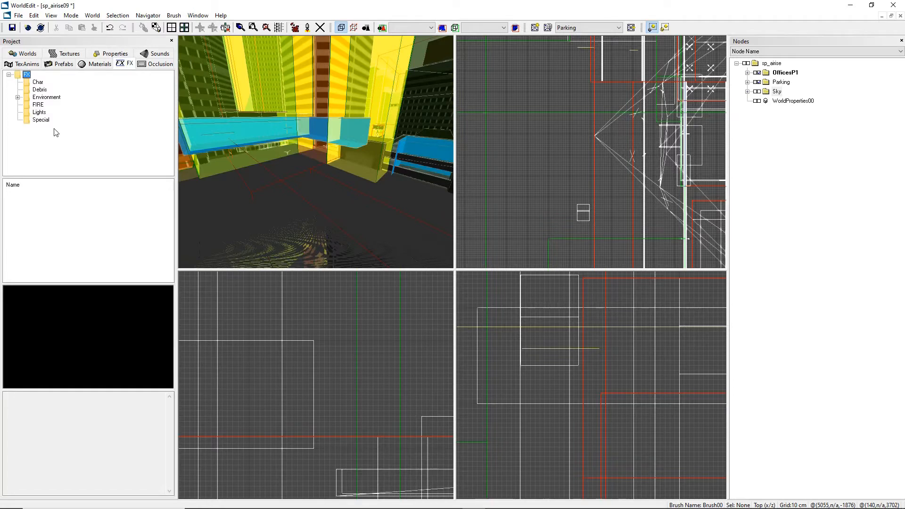
pyautogui.click(47, 98)
pyautogui.click(57, 230)
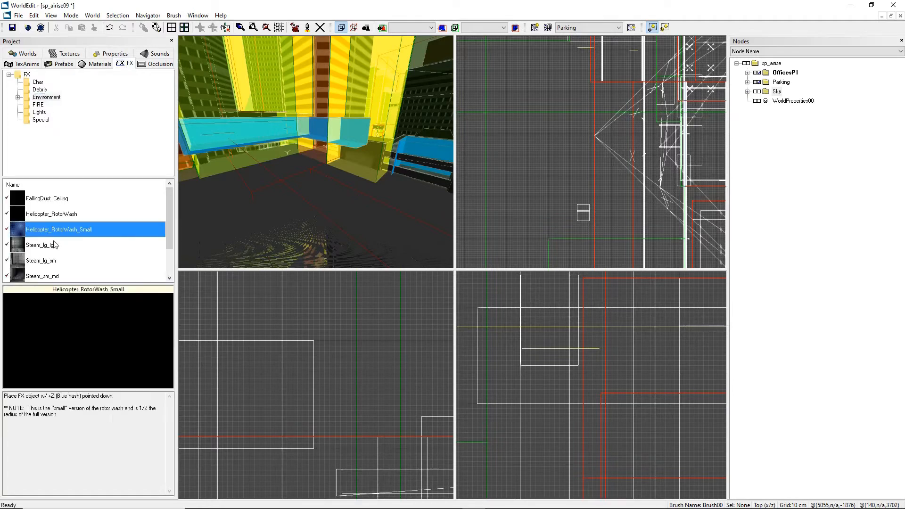
pyautogui.press('Down')
pyautogui.press('Down')
pyautogui.press('Down')
pyautogui.press('Down')
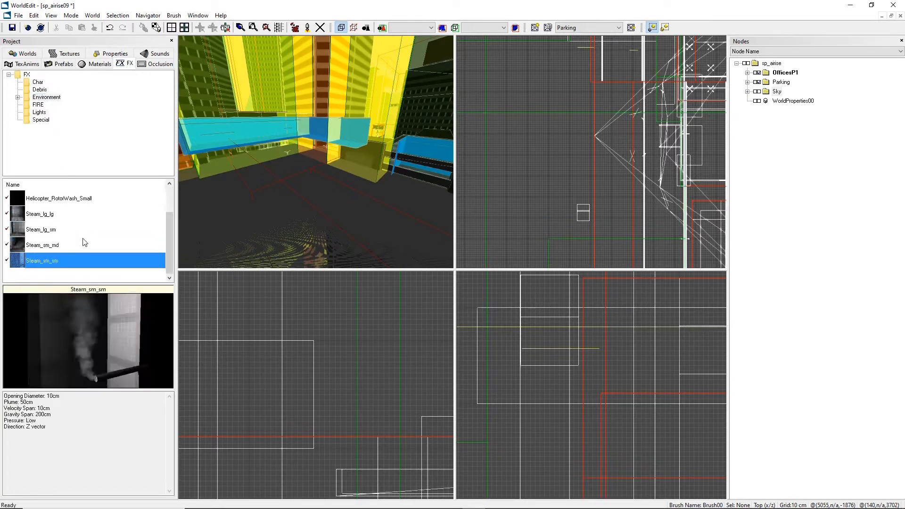
# Go back through the Environment effects up to FallingDust_Ceiling and return to the Steam_lg_sm preview.
pyautogui.press('Up')
pyautogui.press('Up')
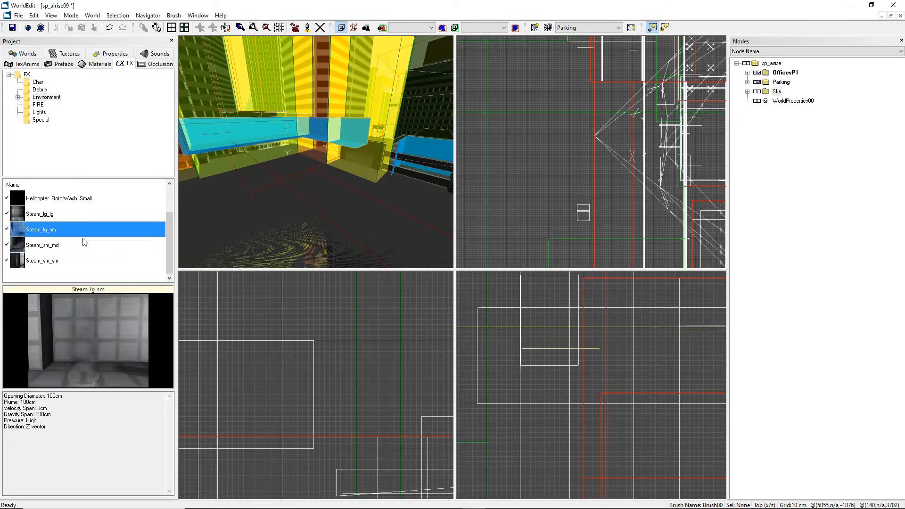
pyautogui.press('Up')
pyautogui.press('Up')
pyautogui.press('Up')
pyautogui.press('Up')
pyautogui.press('Down')
pyautogui.press('Down')
pyautogui.press('Down')
pyautogui.press('Down')
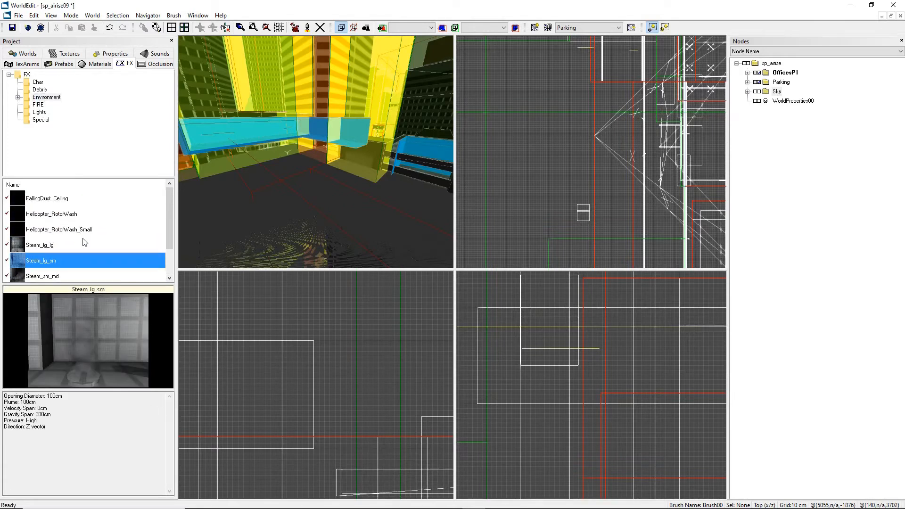
# Read the Steam_lg_sm effect's description of its opening, plume, pressure and direction.
pyautogui.scroll(-1, 85, 242)
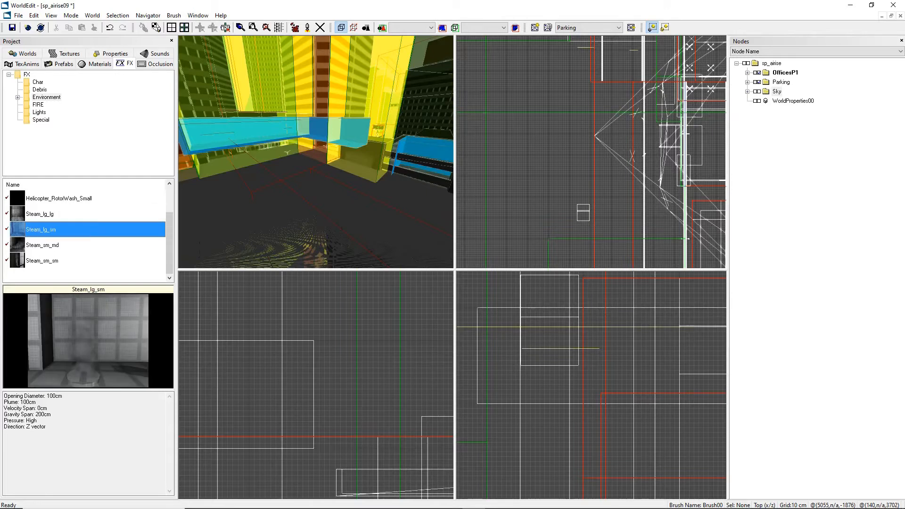
pyautogui.moveTo(37, 421); pyautogui.dragTo(5, 401)
pyautogui.click(34, 427)
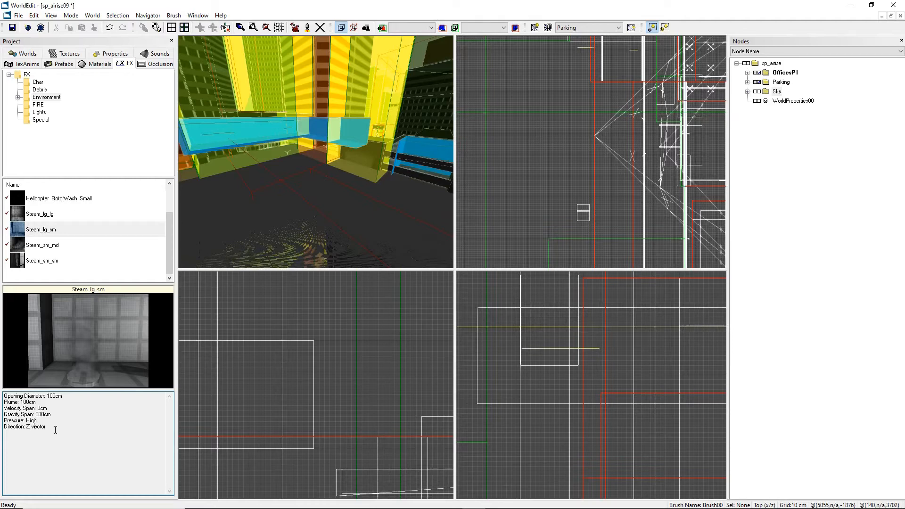
pyautogui.click(37, 229)
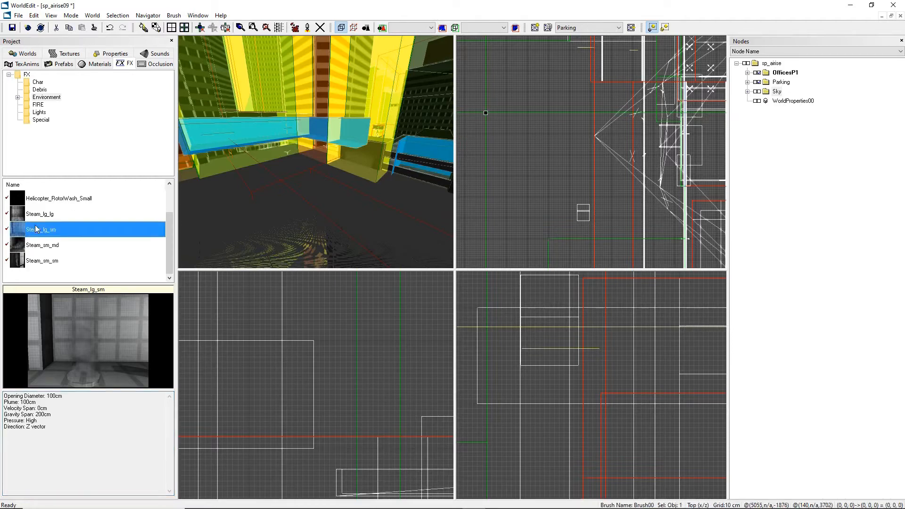
# Compare the Steam_sm_md, Steam_lg_sm and Steam_lg_lg effect previews and reread the Steam_lg_sm description.
pyautogui.click(63, 243)
pyautogui.click(56, 231)
pyautogui.click(52, 218)
pyautogui.click(53, 226)
pyautogui.click(61, 244)
pyautogui.click(59, 230)
pyautogui.moveTo(30, 427); pyautogui.dragTo(15, 402)
pyautogui.click(57, 420)
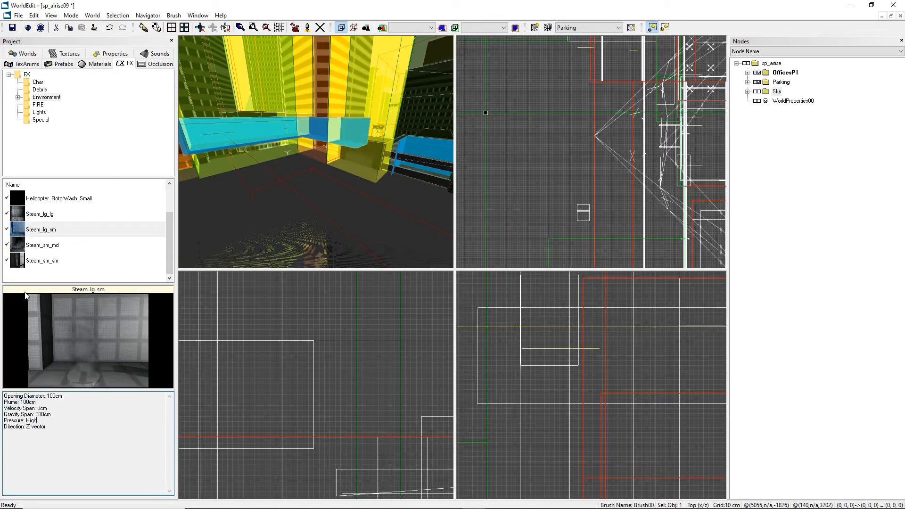
pyautogui.click(46, 235)
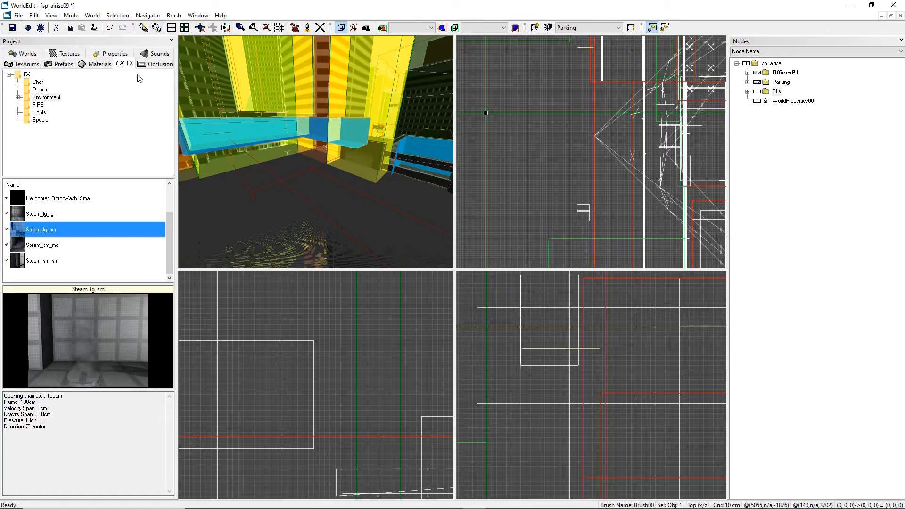
# View the project's Sounds and Occlusion resource lists and return to the FX resources.
pyautogui.click(150, 54)
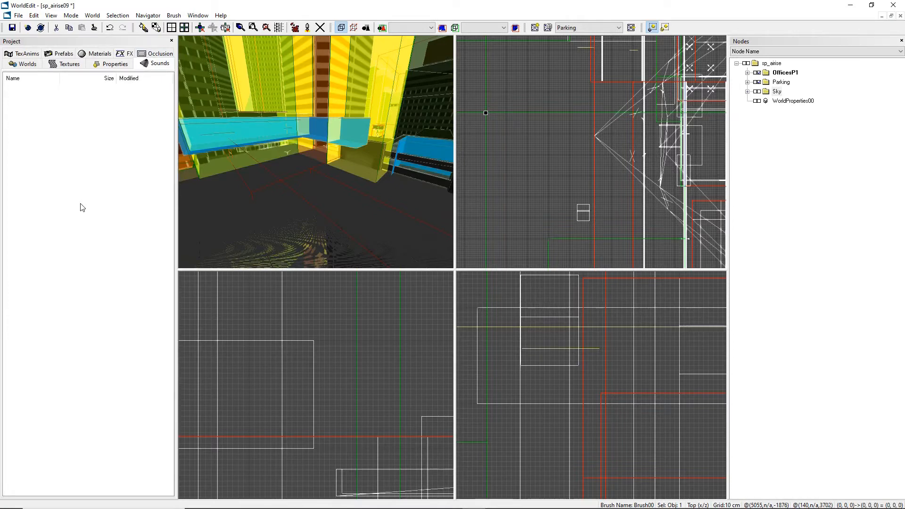
pyautogui.click(151, 55)
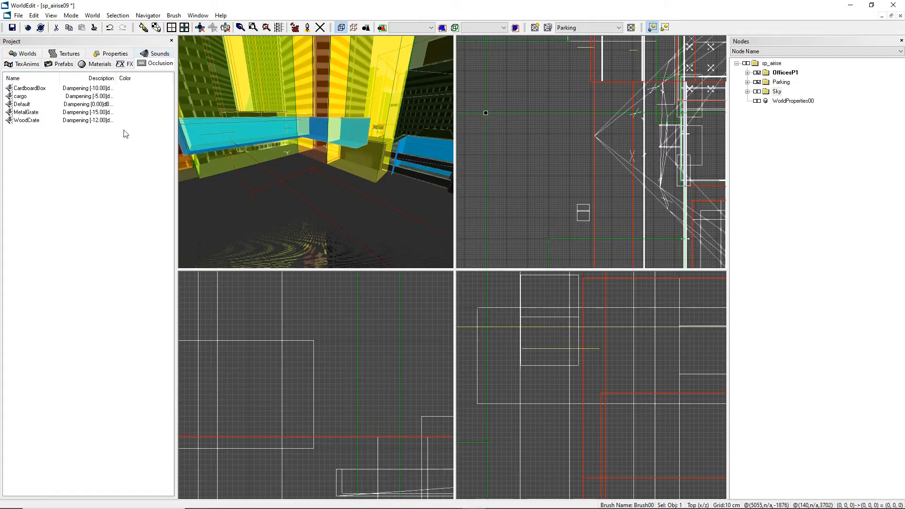
pyautogui.click(152, 57)
pyautogui.click(151, 57)
pyautogui.click(126, 66)
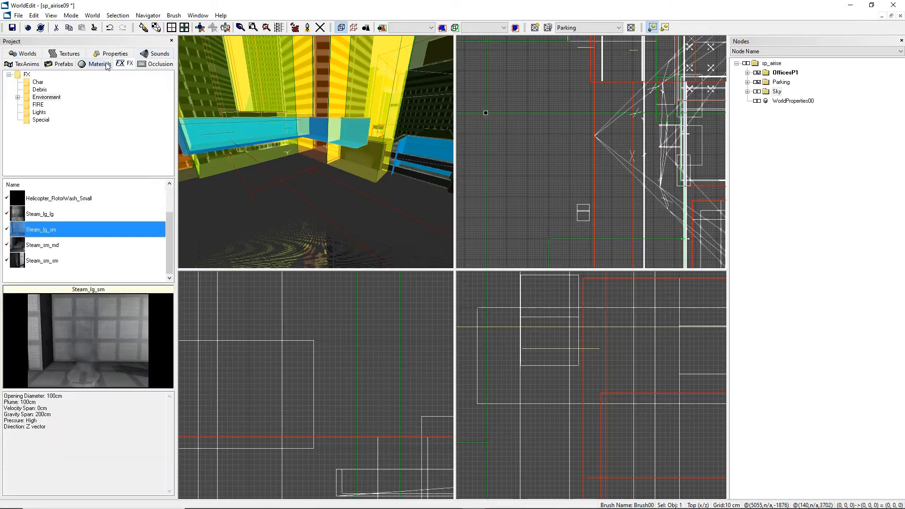
# Look through the project's Materials, Prefabs, TexAnims and Properties categories, finishing on the Textures resources.
pyautogui.click(105, 64)
pyautogui.click(61, 64)
pyautogui.click(34, 65)
pyautogui.click(65, 61)
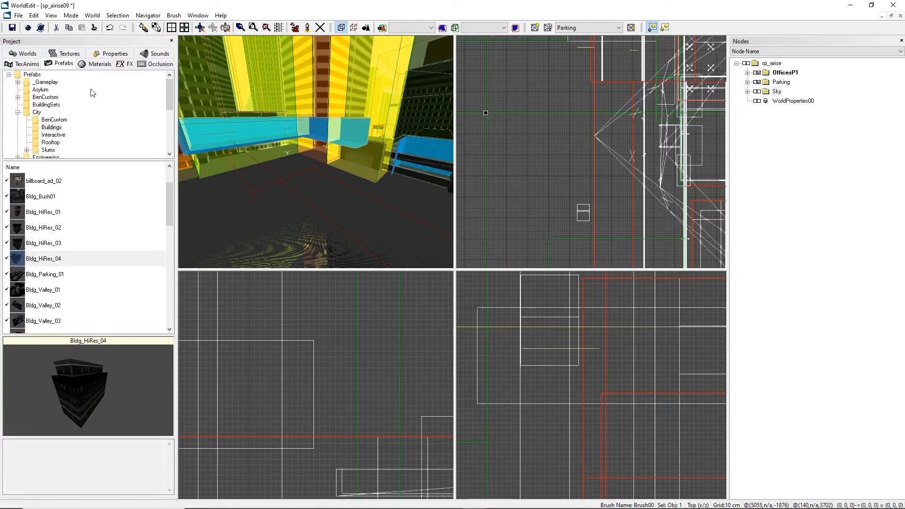
pyautogui.click(83, 66)
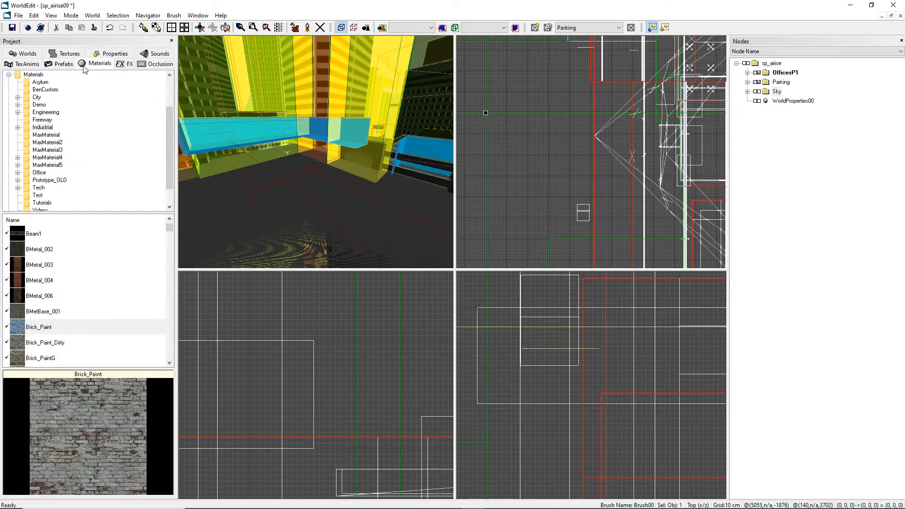
pyautogui.click(104, 55)
pyautogui.click(58, 68)
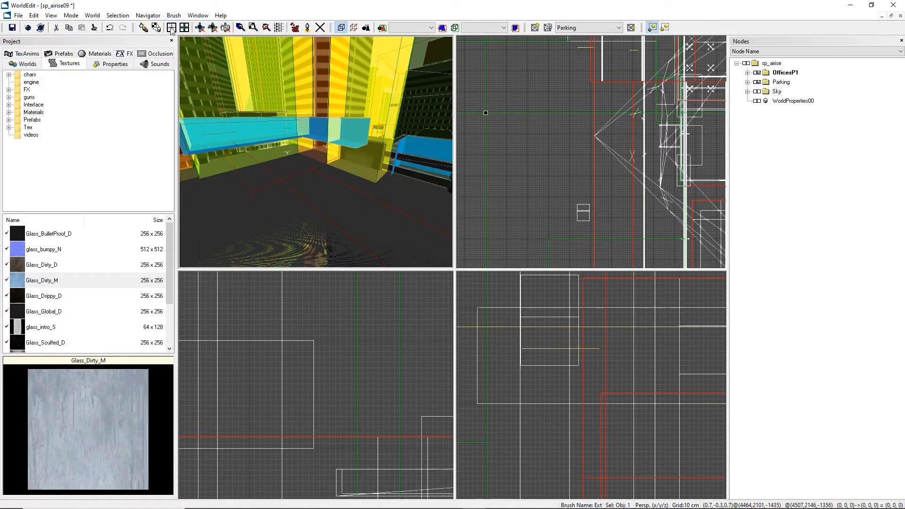
pyautogui.click(33, 18)
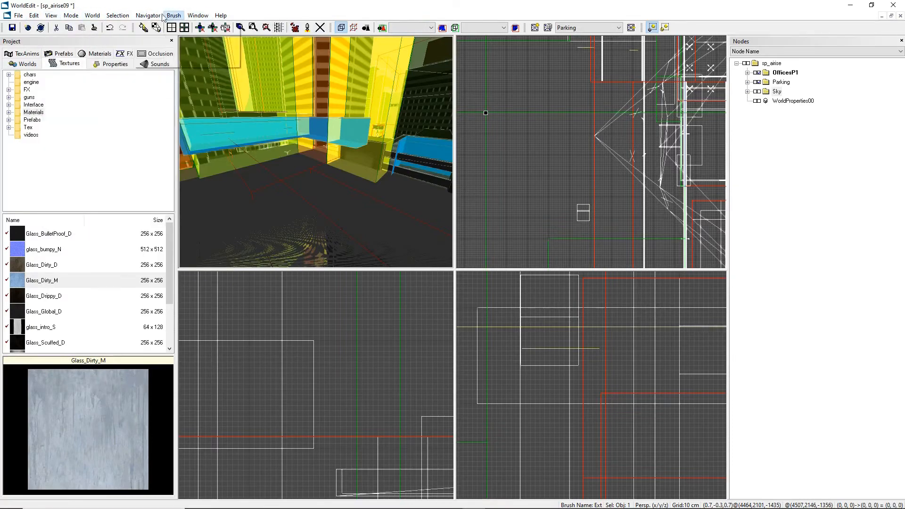
pyautogui.moveTo(23, 18)
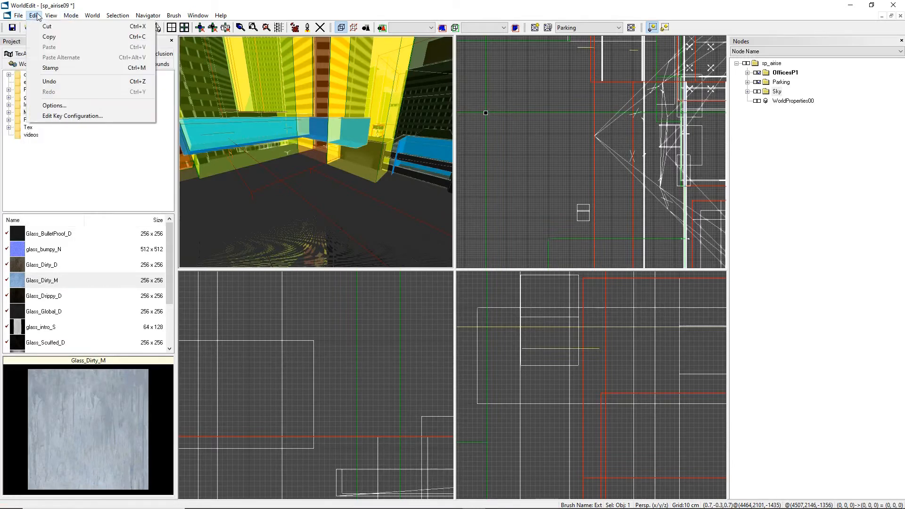
pyautogui.moveTo(77, 16)
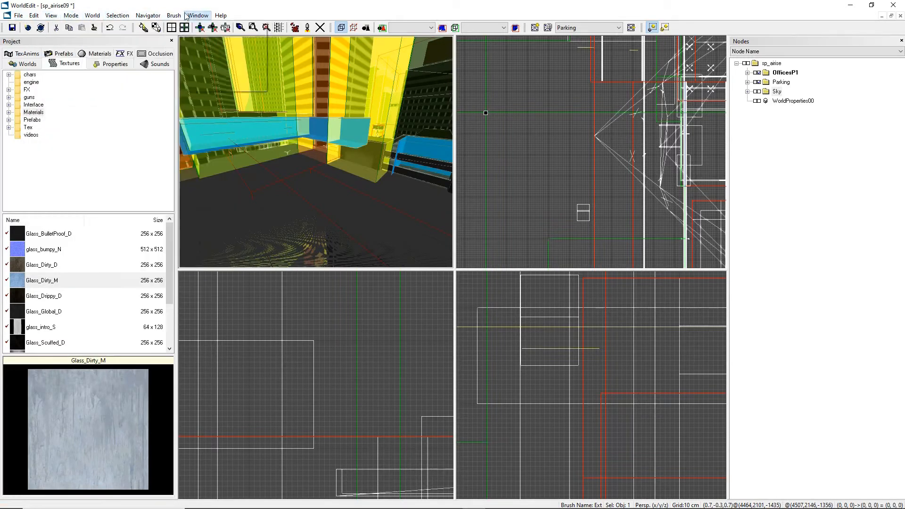
pyautogui.moveTo(223, 17)
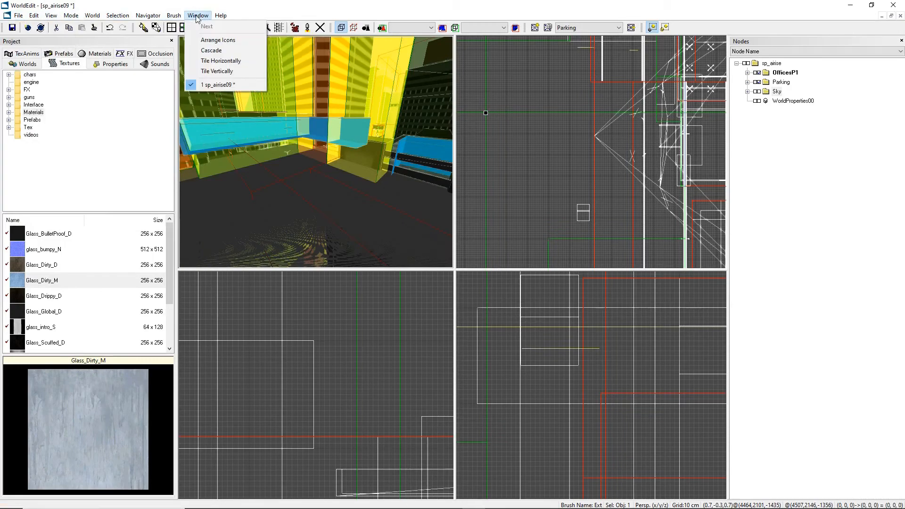
pyautogui.moveTo(167, 20)
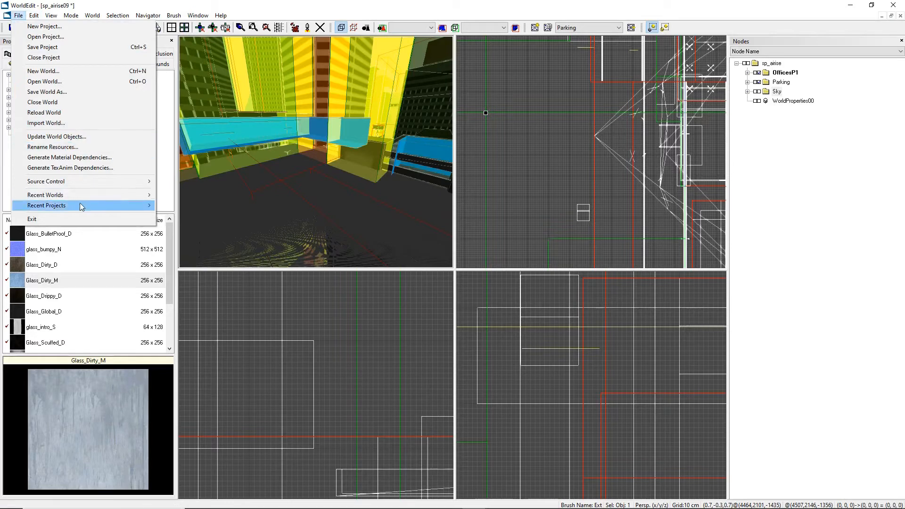
pyautogui.moveTo(66, 196)
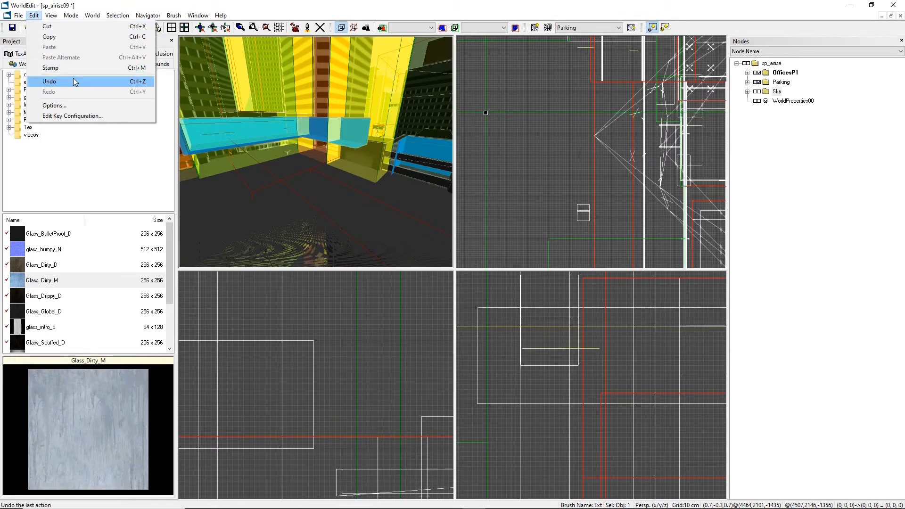
# Open the editor options and review the Viewport, Run, Models, External Viewer, Miscellaneous and Prefabs settings.
pyautogui.click(57, 105)
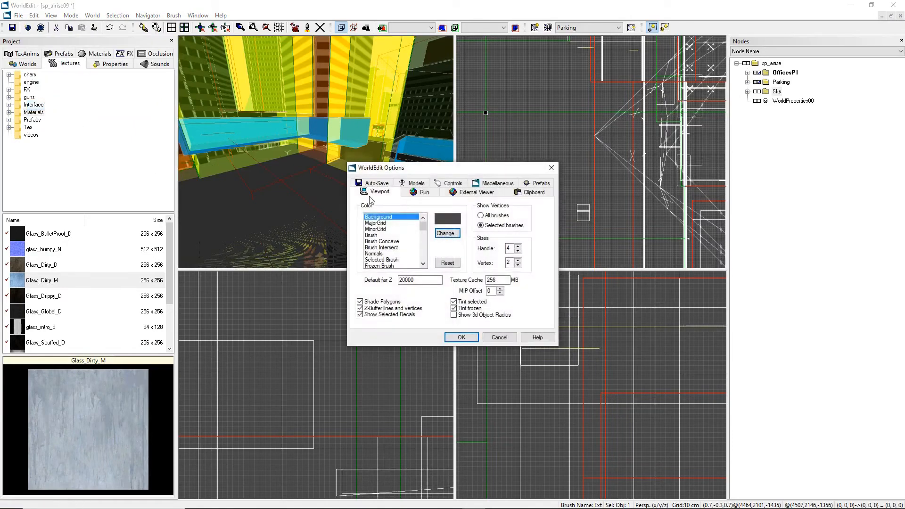
pyautogui.moveTo(391, 168); pyautogui.dragTo(294, 182)
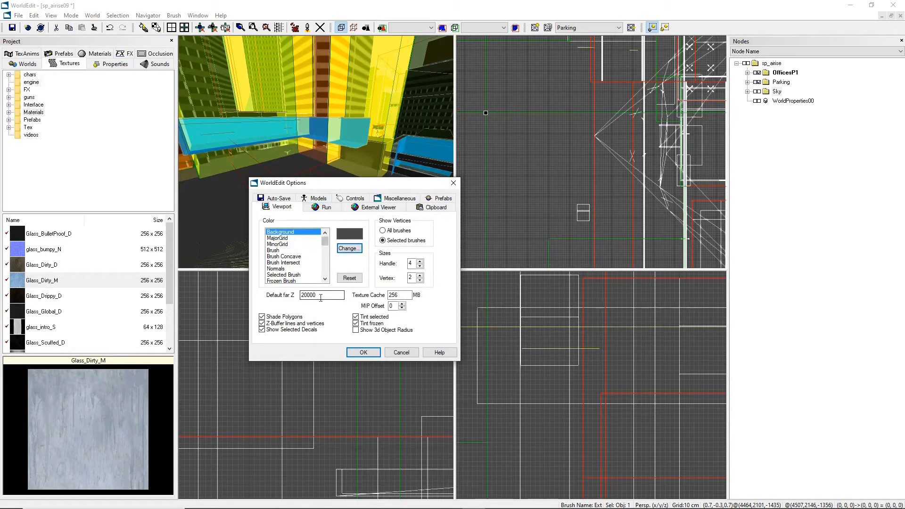
pyautogui.click(320, 208)
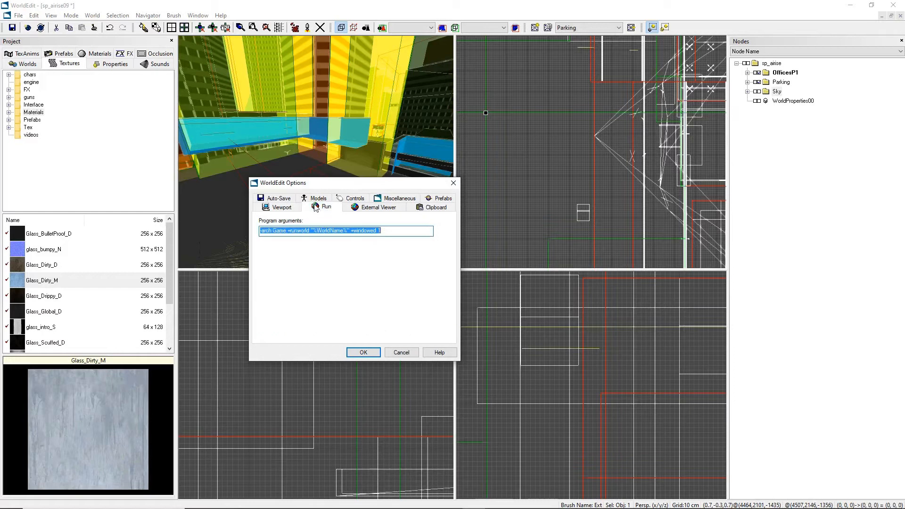
pyautogui.click(318, 198)
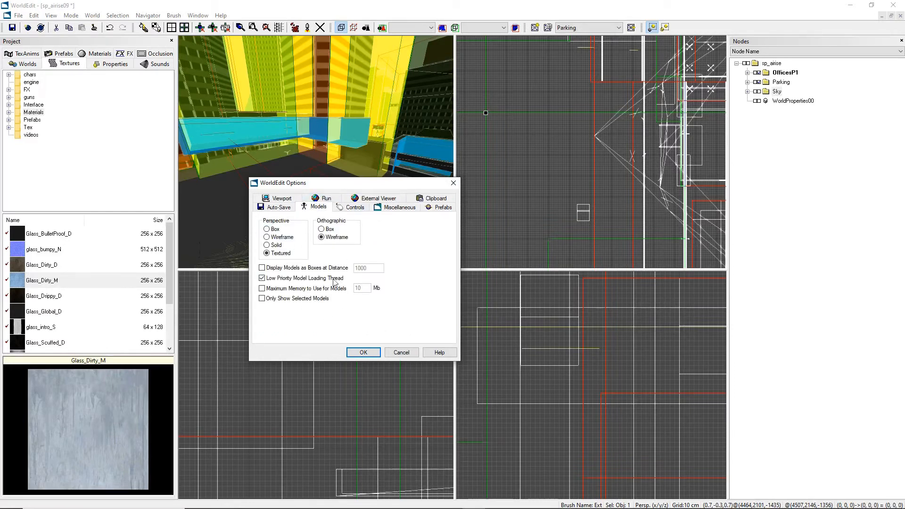
pyautogui.click(276, 199)
pyautogui.click(375, 209)
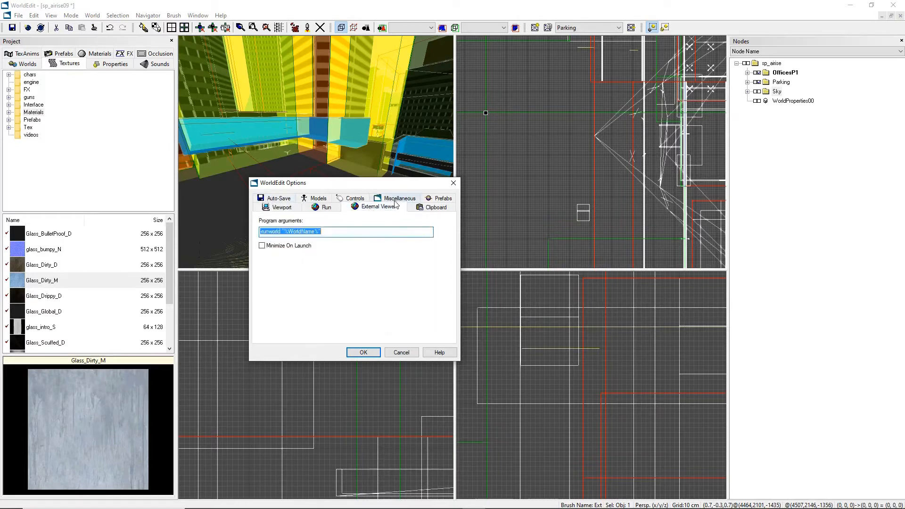
pyautogui.click(398, 199)
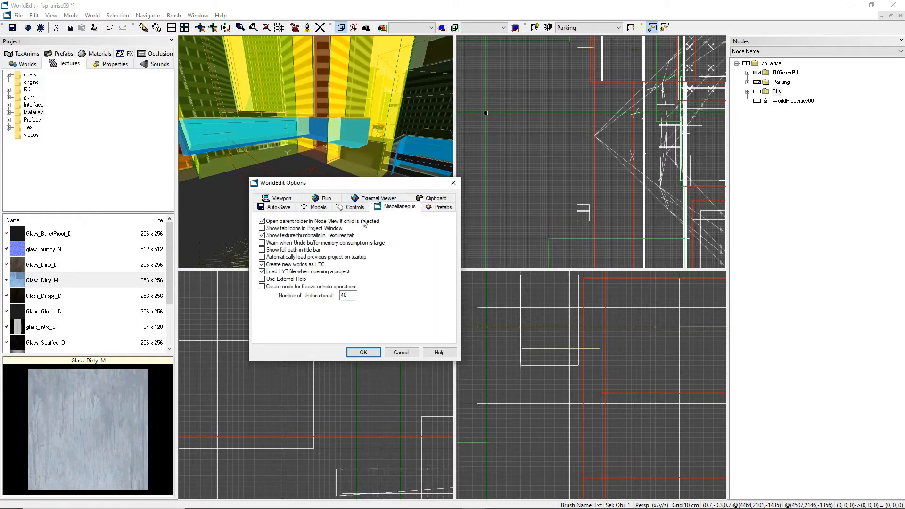
pyautogui.click(436, 208)
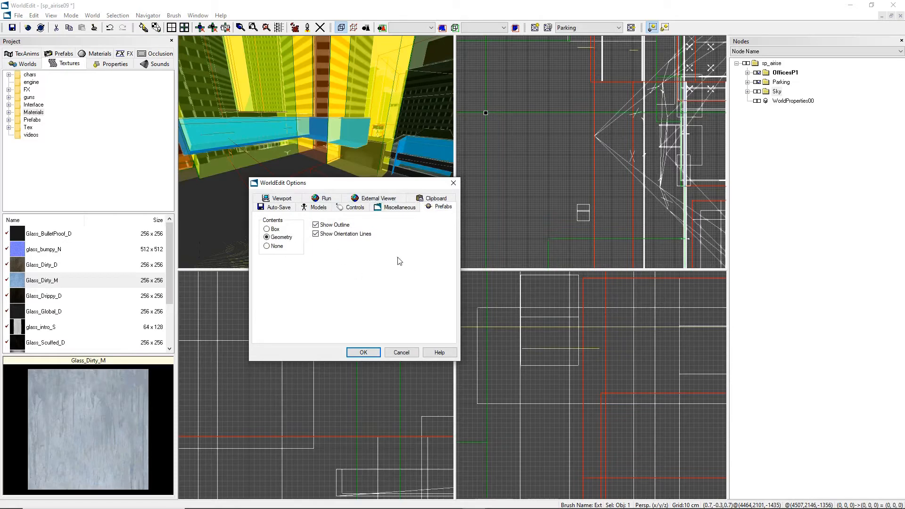
# Review the Models and Controls settings in the editor options and close the dialog without changing anything.
pyautogui.click(315, 208)
pyautogui.moveTo(317, 188); pyautogui.dragTo(331, 211)
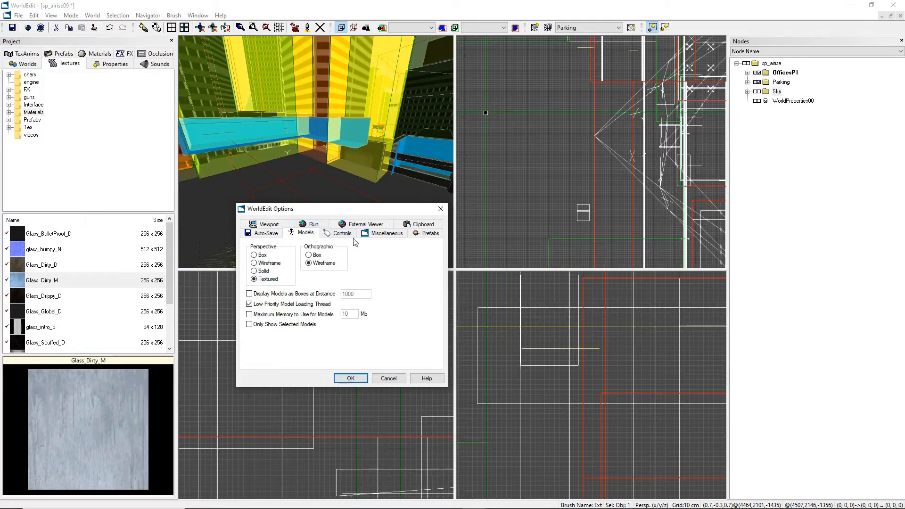
pyautogui.click(336, 234)
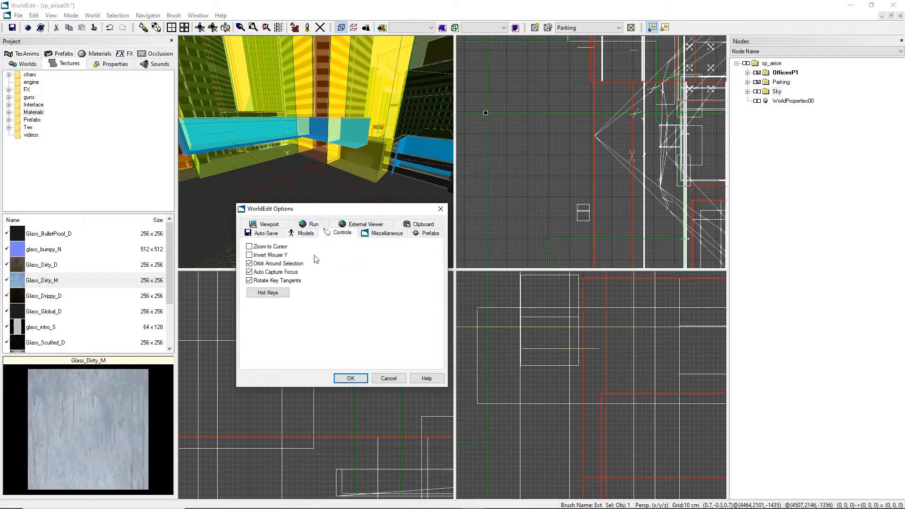
pyautogui.click(304, 234)
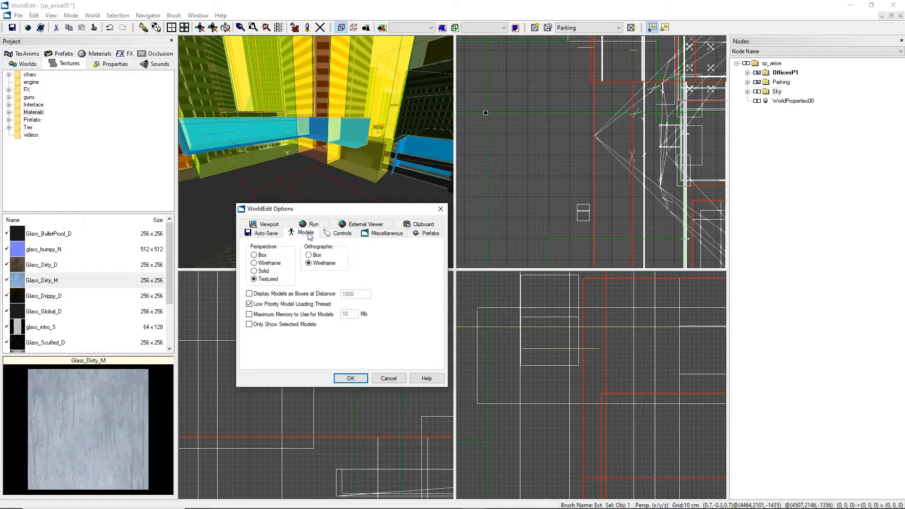
pyautogui.moveTo(391, 215); pyautogui.dragTo(353, 216)
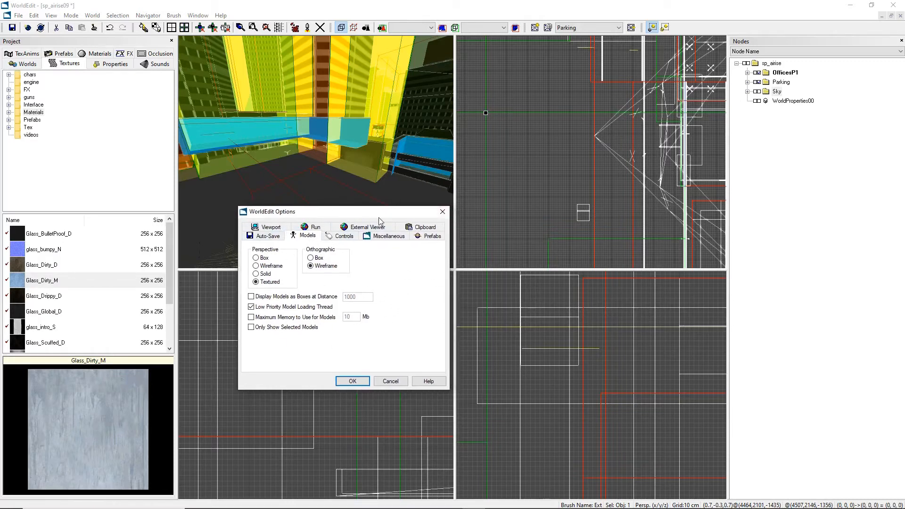
pyautogui.click(442, 211)
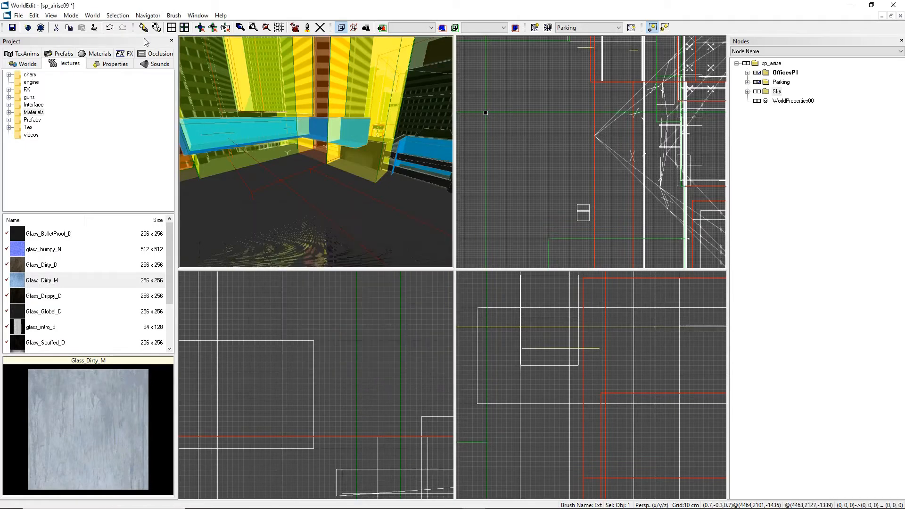
# Open the key configuration and look through the full list of actions, assigned keys and descriptions.
pyautogui.click(34, 16)
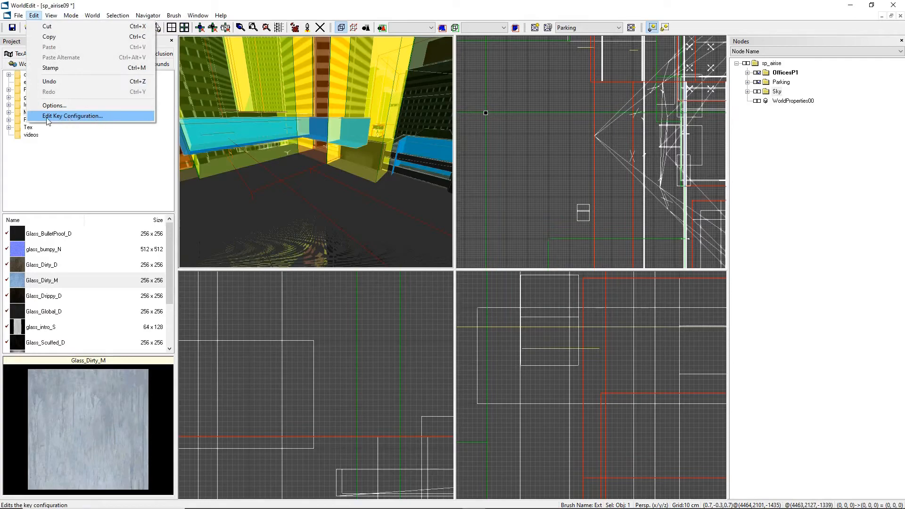
pyautogui.click(118, 117)
pyautogui.moveTo(363, 178); pyautogui.dragTo(287, 196)
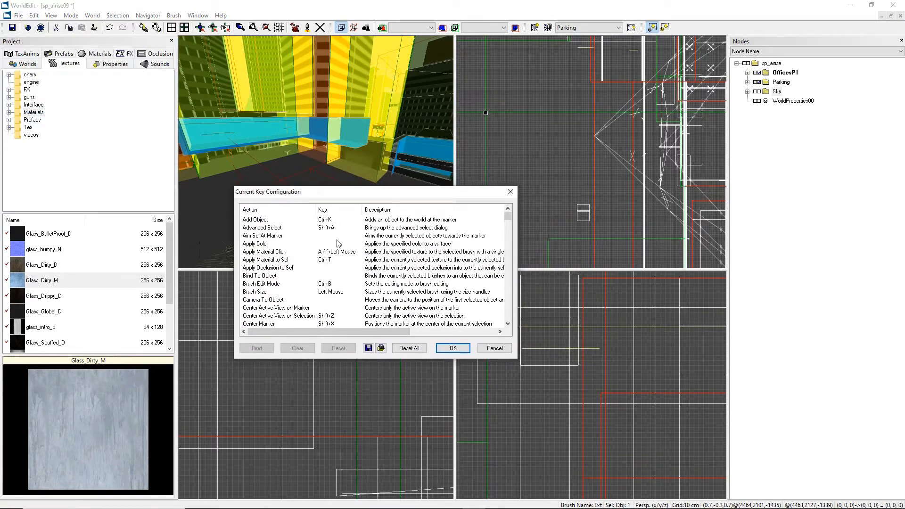
pyautogui.scroll(-12, 392, 271)
pyautogui.scroll(-9, 391, 271)
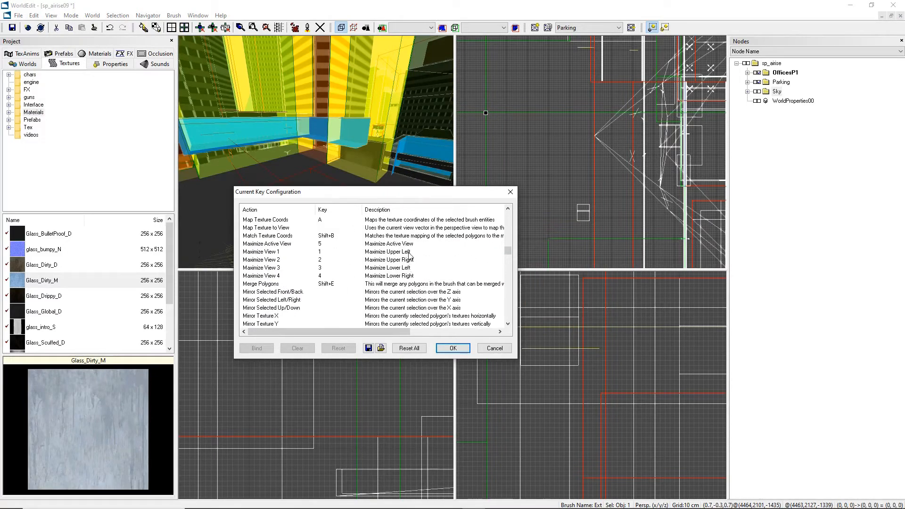
pyautogui.scroll(-12, 408, 255)
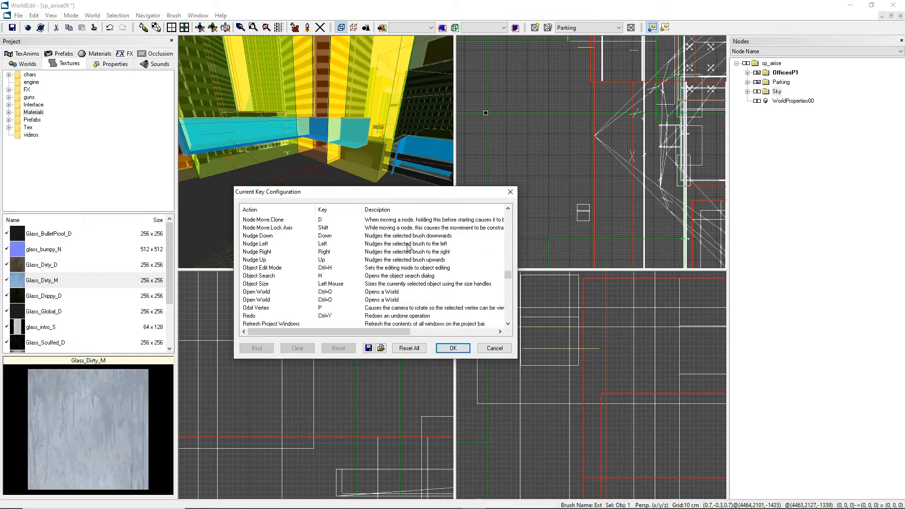
pyautogui.scroll(-1, 408, 246)
pyautogui.scroll(-3, 404, 248)
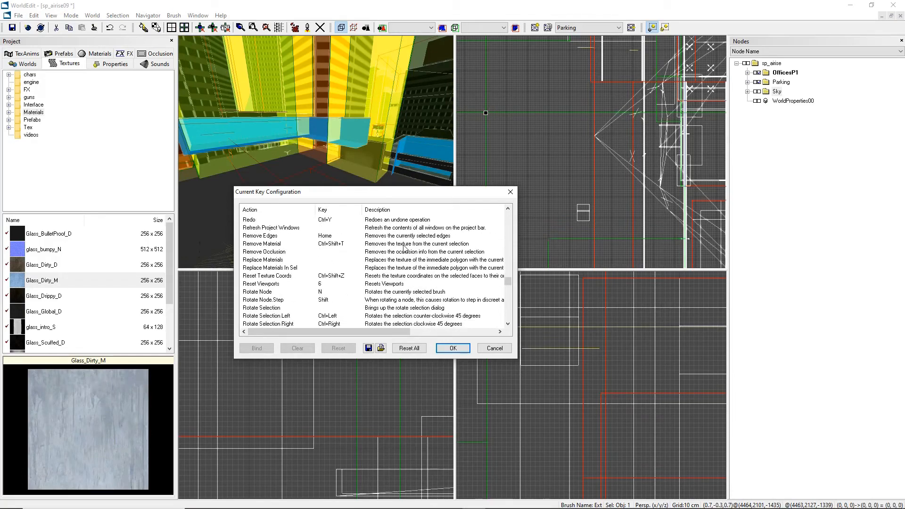
pyautogui.scroll(-8, 404, 248)
pyautogui.scroll(-6, 419, 248)
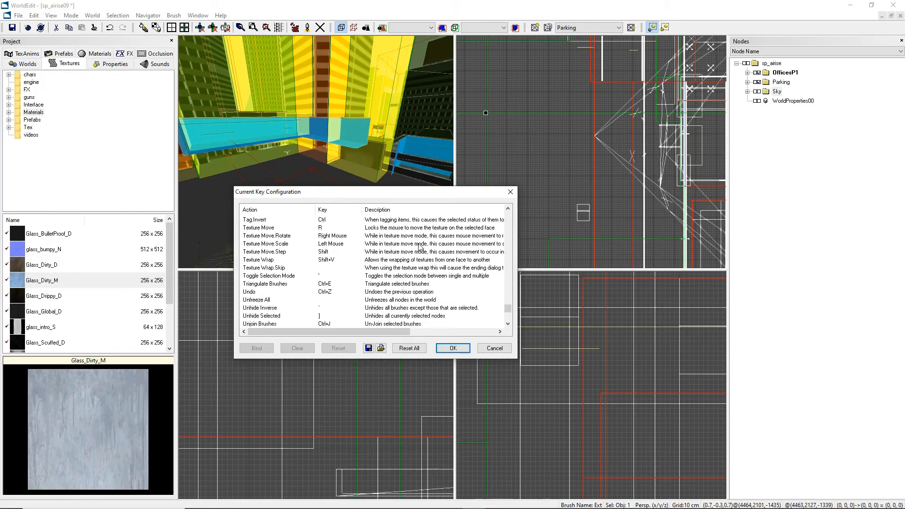
pyautogui.scroll(12, 416, 251)
pyautogui.scroll(20, 415, 252)
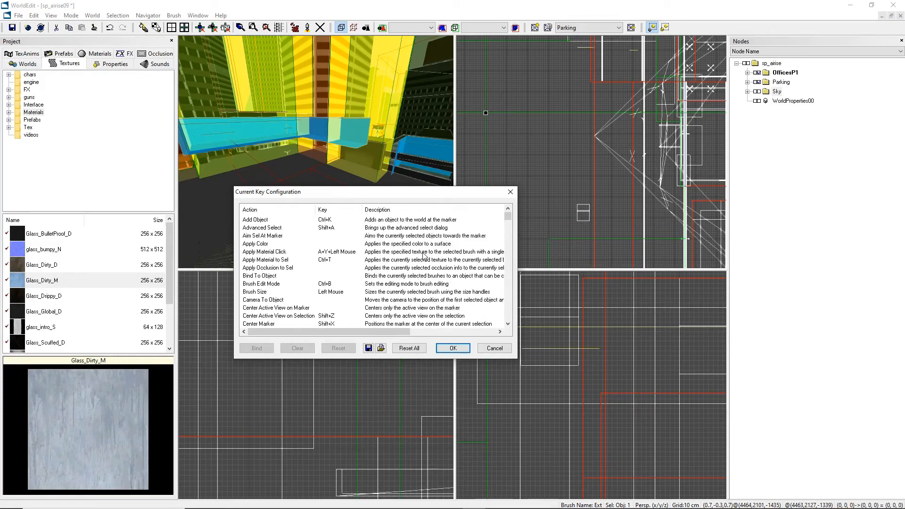
# Examine the Extrude Poly, Hide Frozen Nodes, Hide Inverse and Lock Focus entries in the key configuration.
pyautogui.scroll(-12, 423, 256)
pyautogui.click(419, 275)
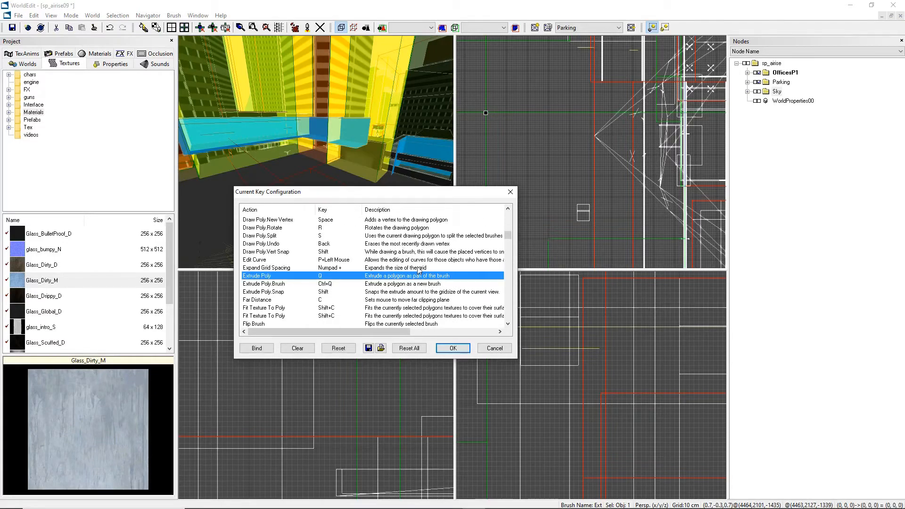
pyautogui.scroll(-5, 412, 278)
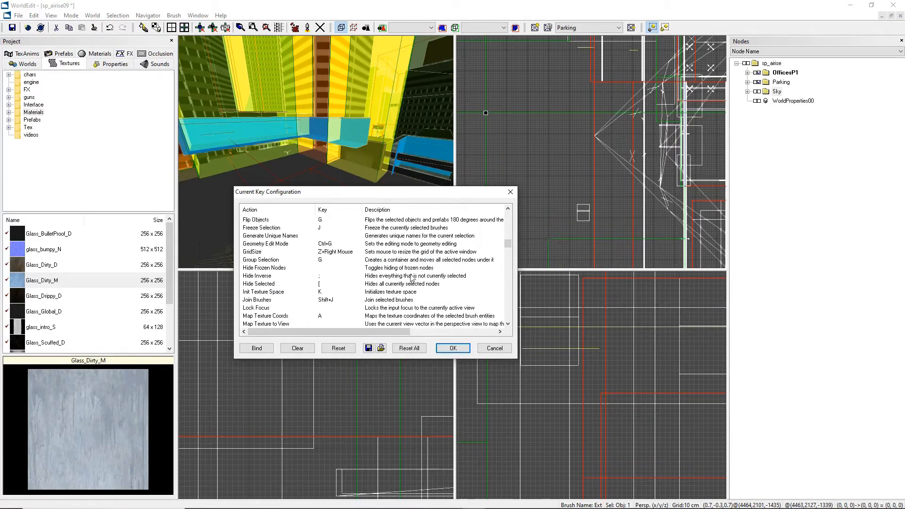
pyautogui.click(361, 276)
pyautogui.click(330, 268)
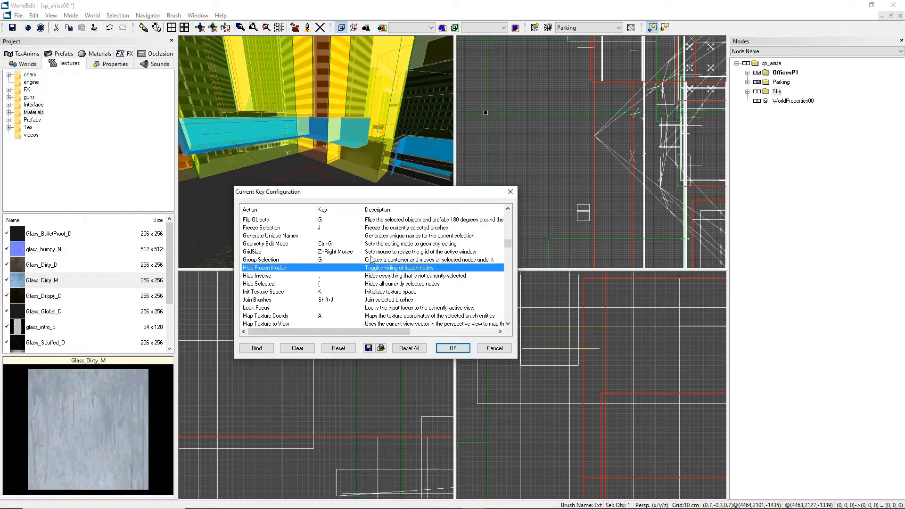
pyautogui.click(330, 308)
# Examine the Maximize View and Map Texture to View entries, and close the key configuration.
pyautogui.scroll(-3, 380, 275)
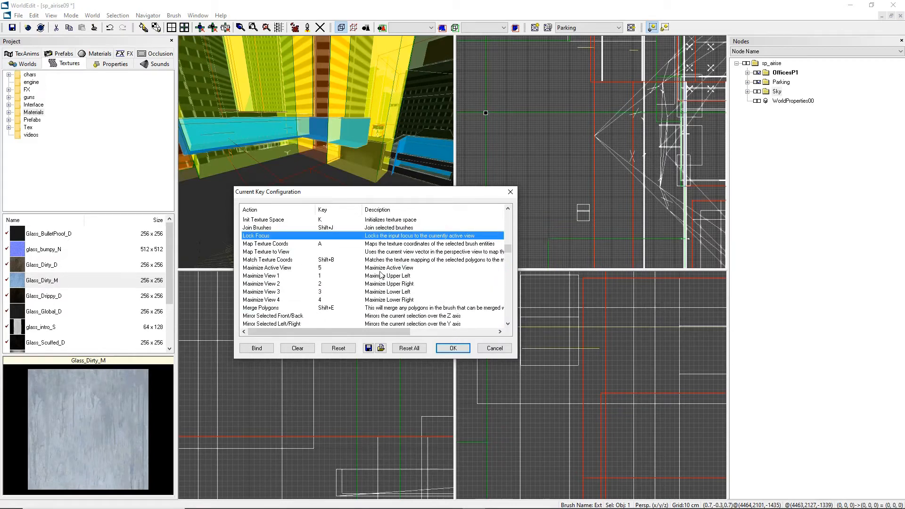
pyautogui.click(409, 276)
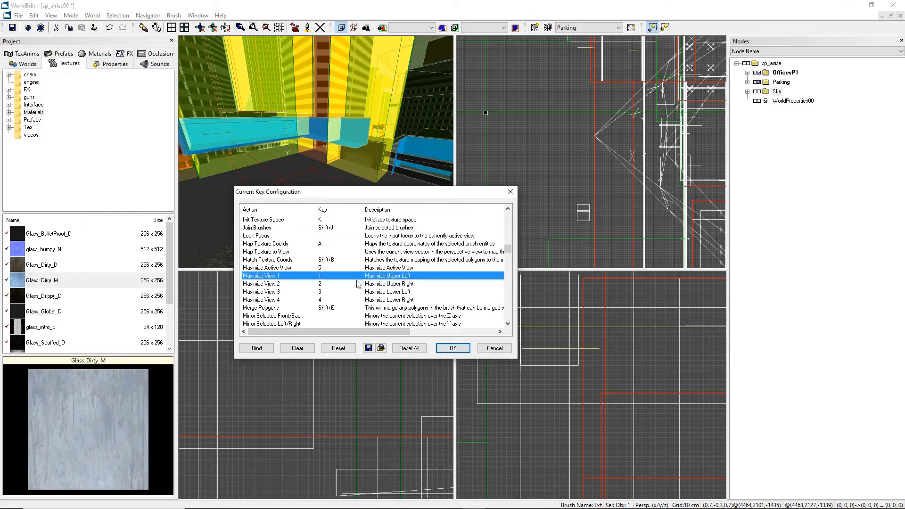
pyautogui.click(336, 253)
pyautogui.click(327, 237)
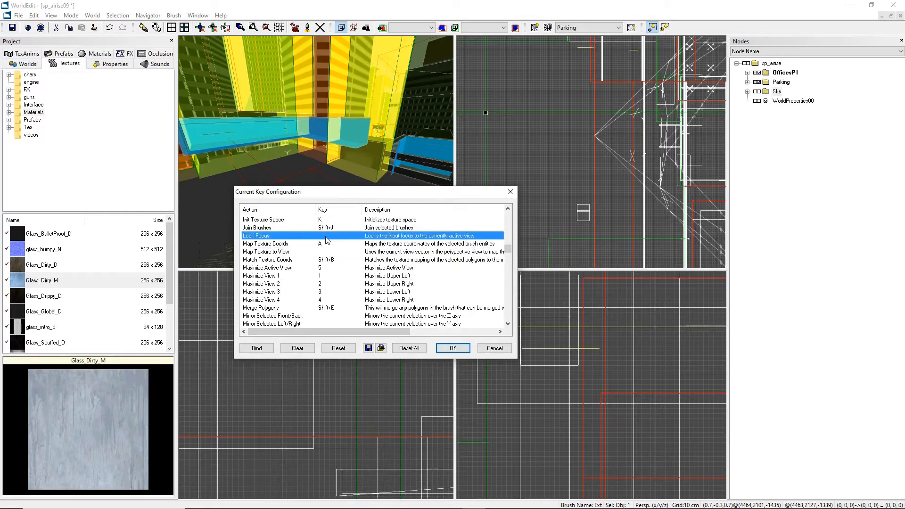
pyautogui.click(324, 253)
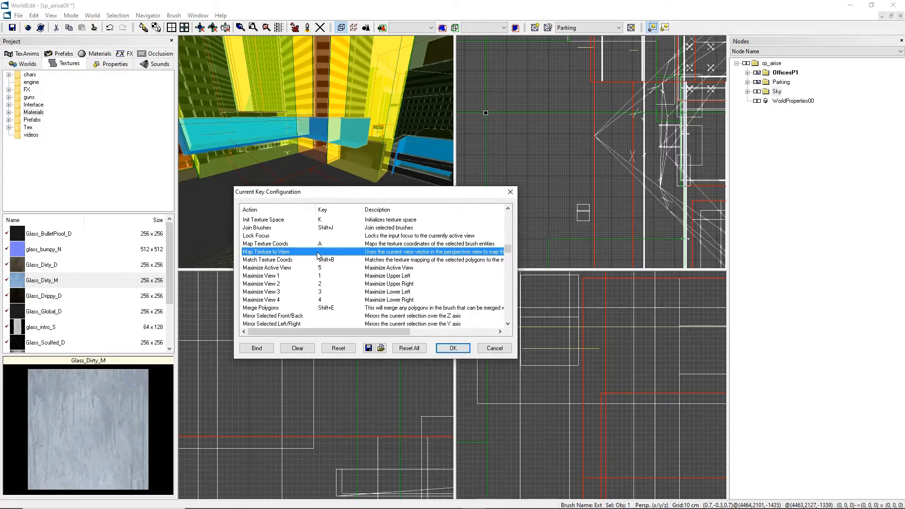
pyautogui.click(346, 260)
pyautogui.click(365, 251)
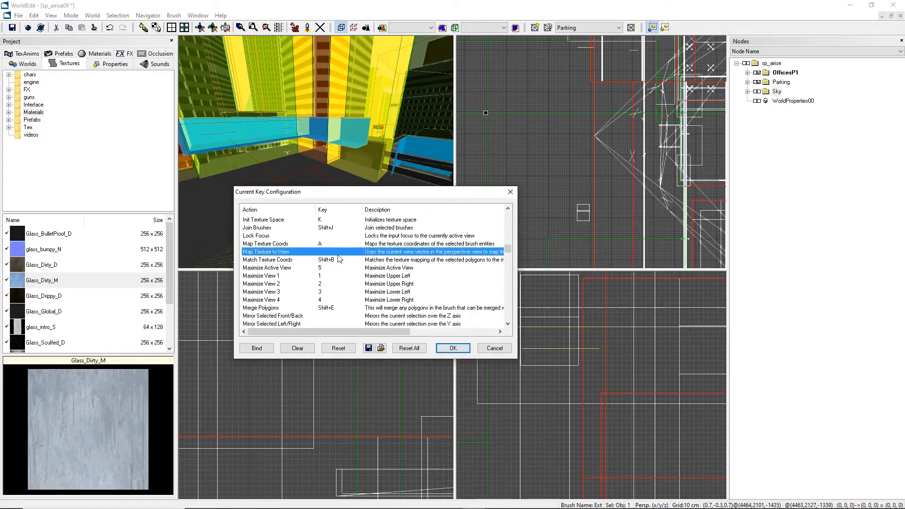
pyautogui.click(453, 348)
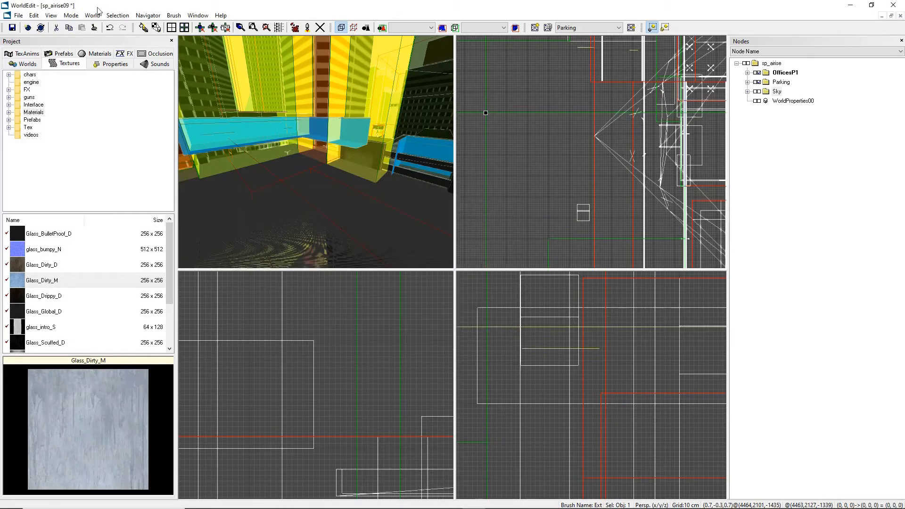
# Open the Level Error Detector from the debugging tools to view its scan options, and close it.
pyautogui.click(52, 15)
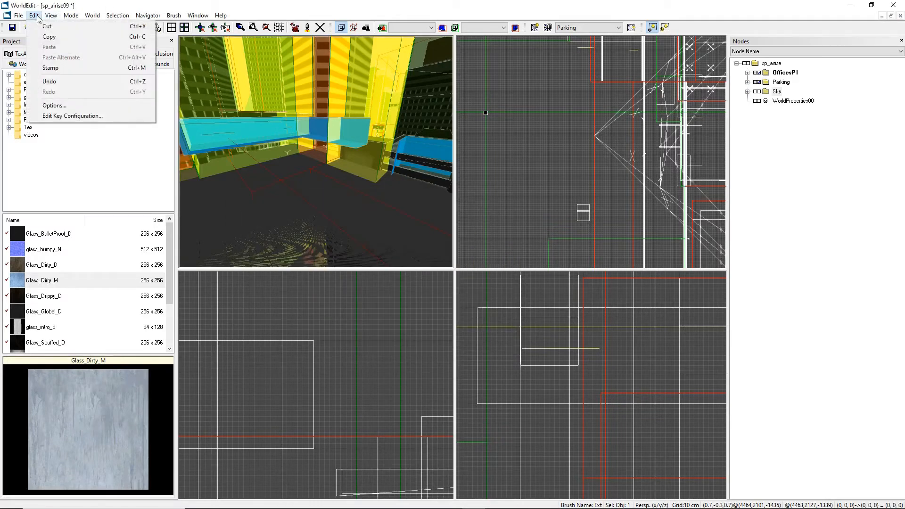
pyautogui.moveTo(50, 16)
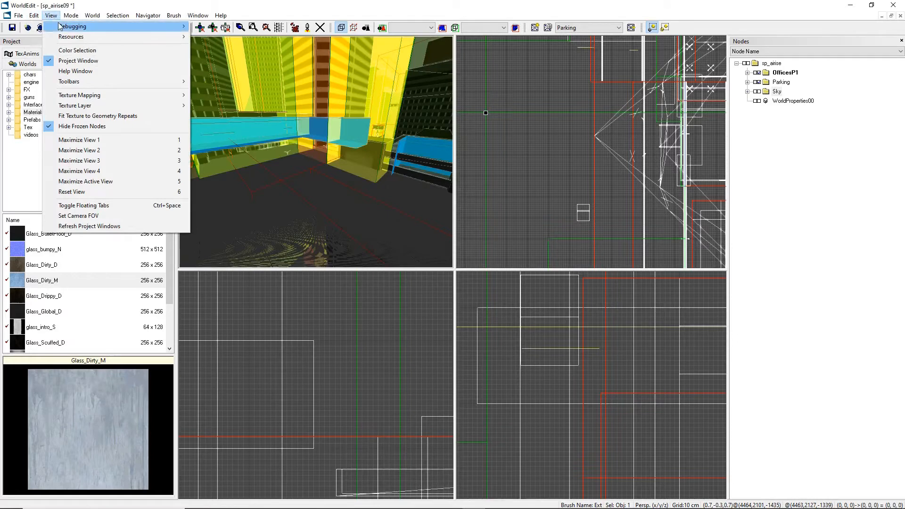
pyautogui.moveTo(121, 28)
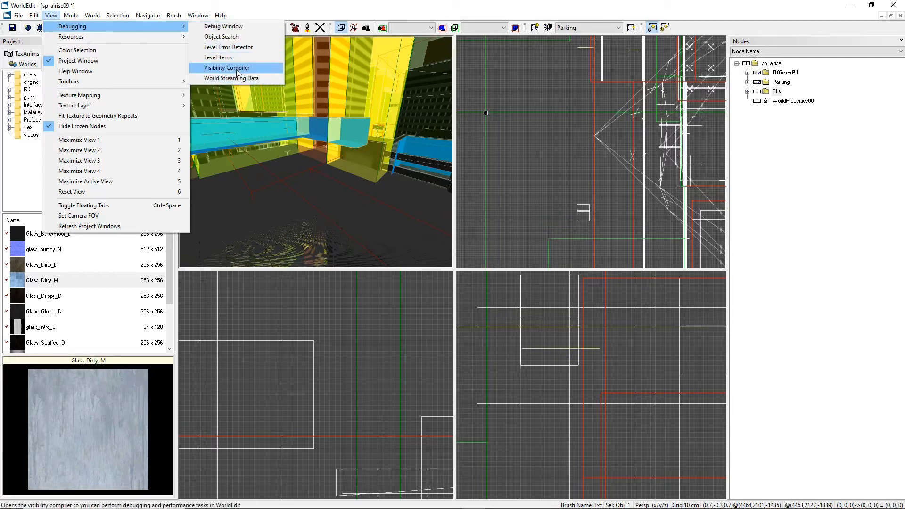
pyautogui.click(218, 47)
pyautogui.moveTo(98, 30); pyautogui.dragTo(328, 115)
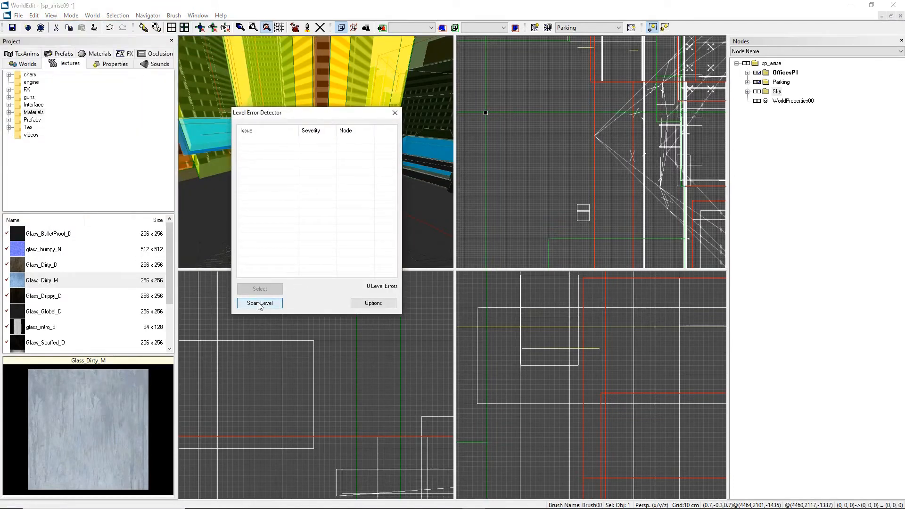
pyautogui.click(396, 113)
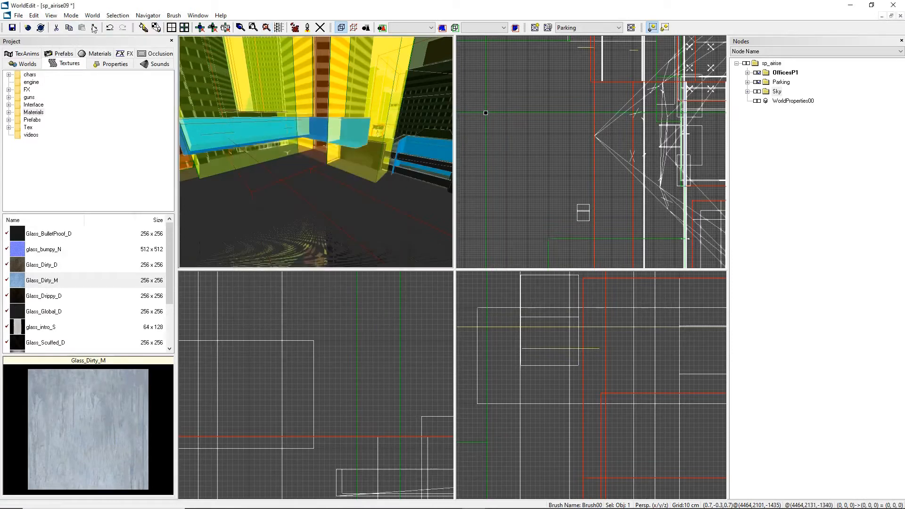
# Open the Level Textures resource window and update it to list the textures used in the level.
pyautogui.click(51, 15)
pyautogui.moveTo(122, 27)
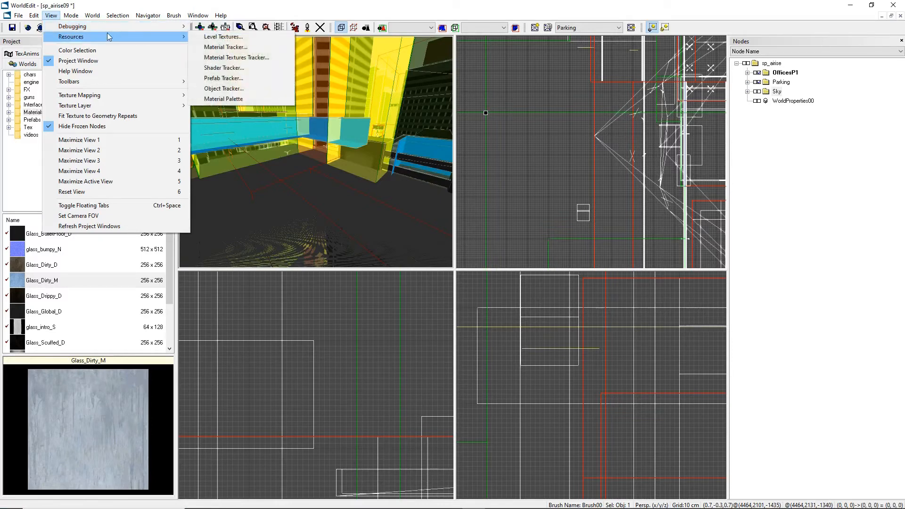
pyautogui.click(237, 38)
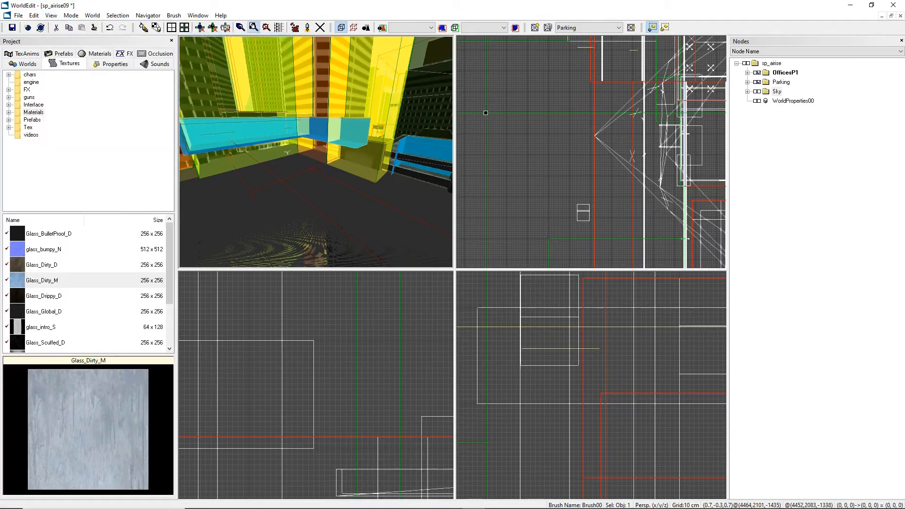
pyautogui.moveTo(349, 146); pyautogui.dragTo(310, 107)
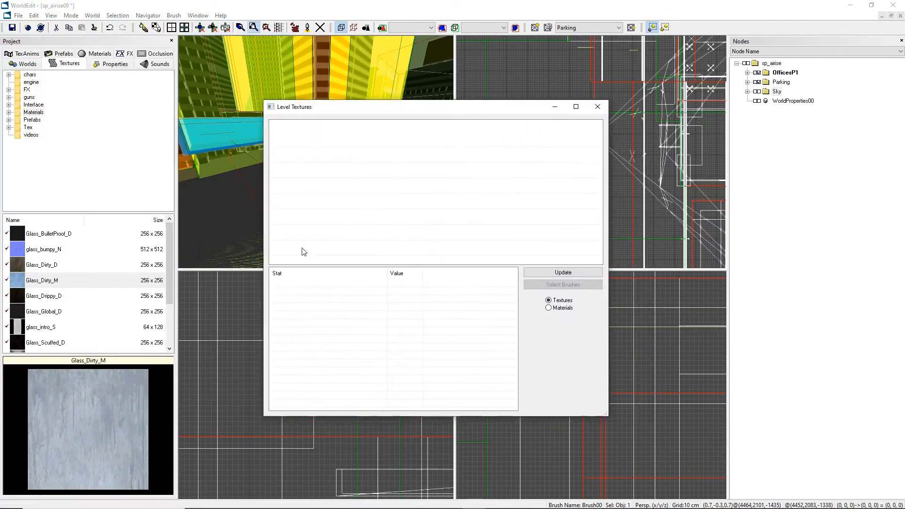
pyautogui.click(539, 272)
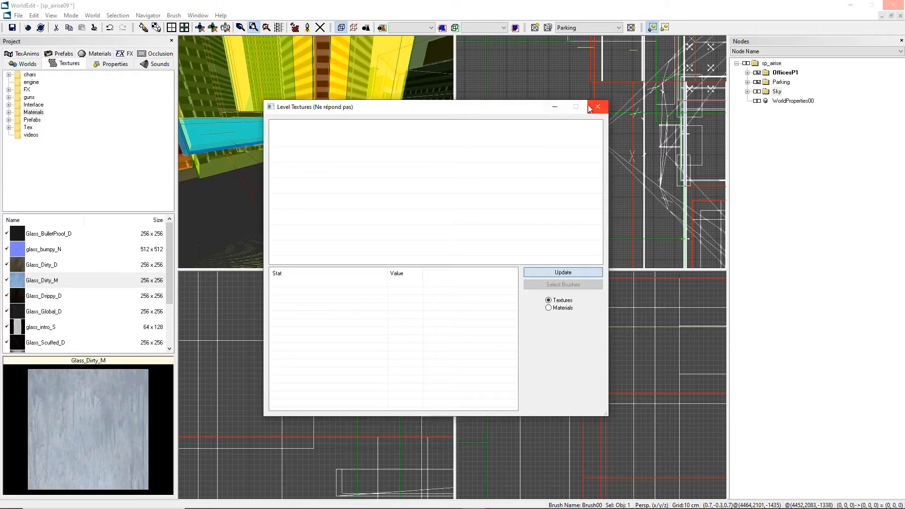
pyautogui.click(555, 108)
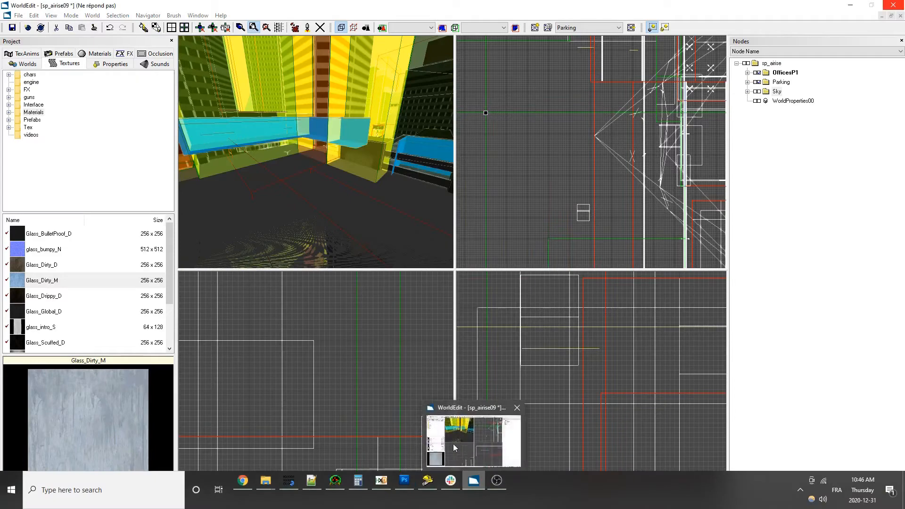
pyautogui.click(473, 483)
pyautogui.click(474, 489)
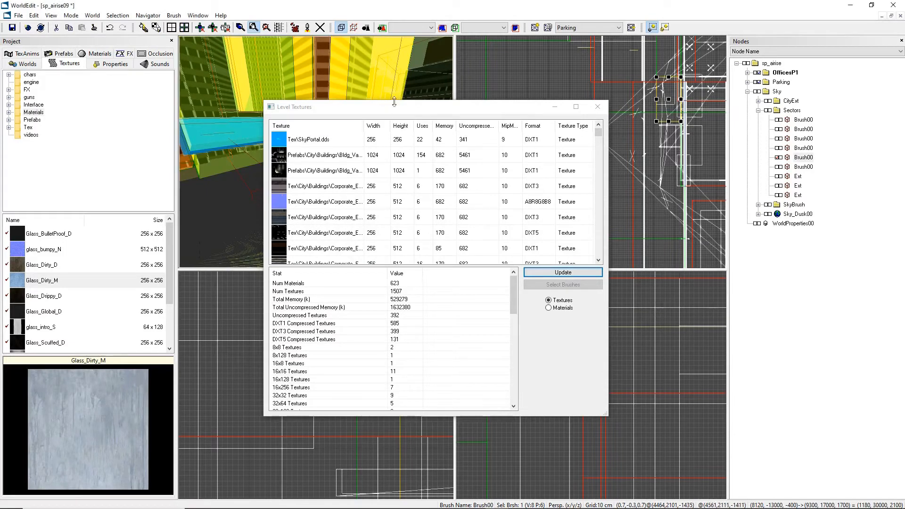
# Browse the level's texture list, widening the Texture column to read the security door texture entries and their properties.
pyautogui.moveTo(387, 112); pyautogui.dragTo(347, 126)
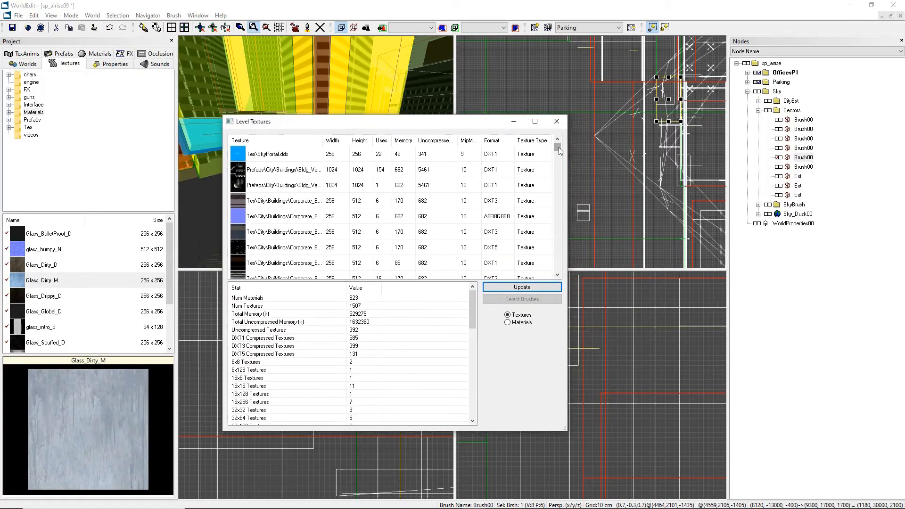
pyautogui.moveTo(558, 147); pyautogui.dragTo(557, 246)
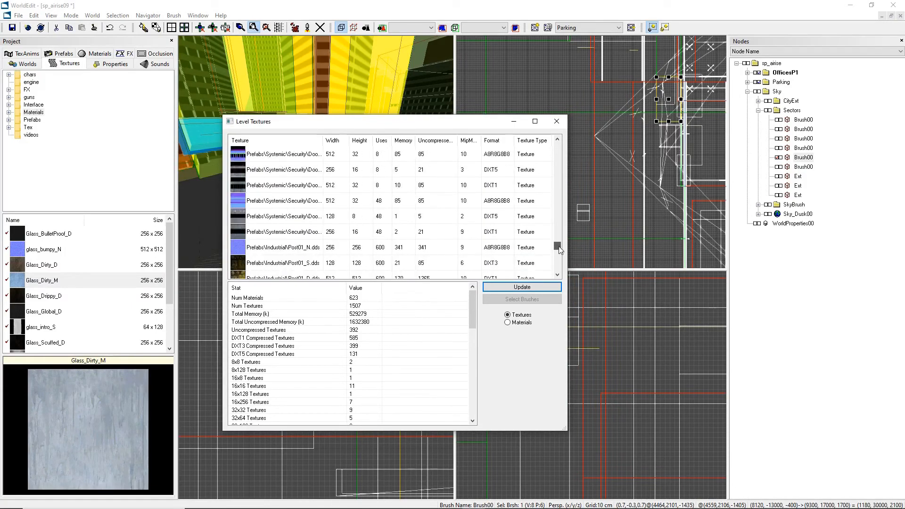
pyautogui.click(276, 233)
pyautogui.click(270, 221)
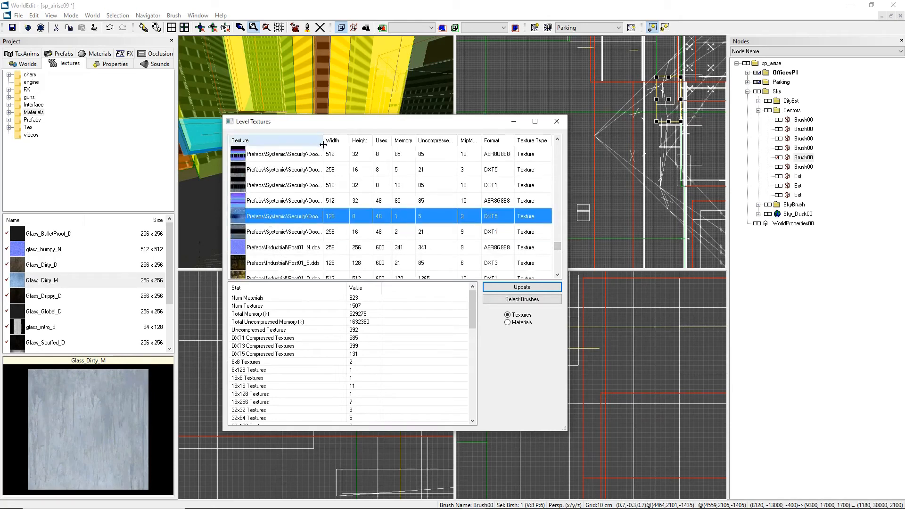
pyautogui.moveTo(324, 140); pyautogui.dragTo(344, 140)
pyautogui.click(406, 201)
pyautogui.click(399, 212)
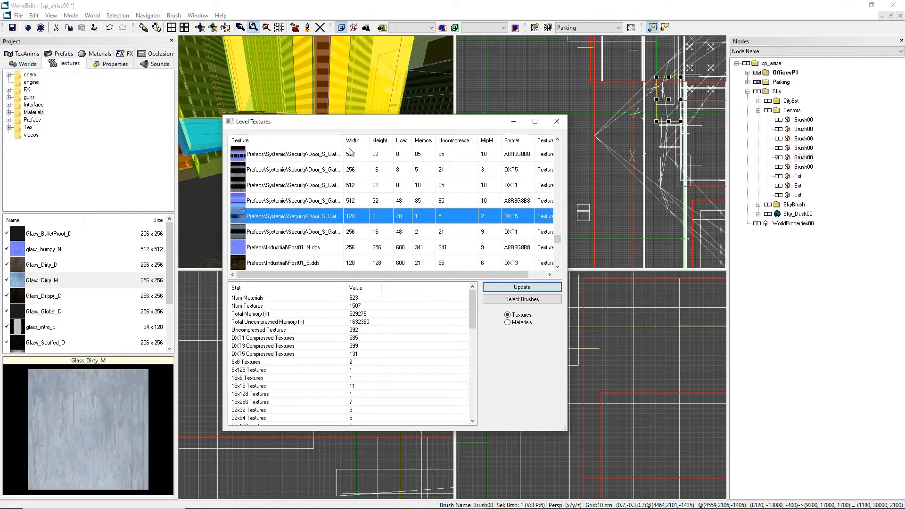
pyautogui.click(318, 199)
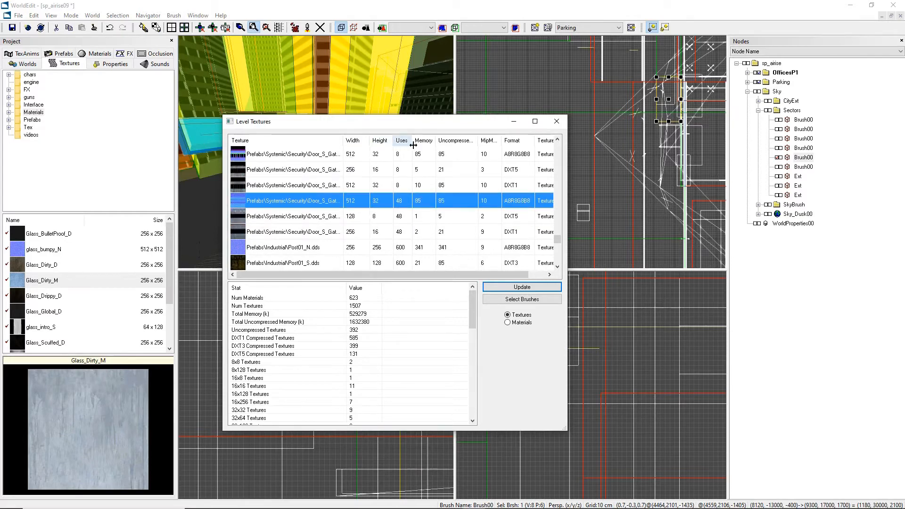
pyautogui.click(299, 217)
pyautogui.click(293, 205)
# Review the level's texture statistics by memory, compression and size, and close the Level Textures window.
pyautogui.scroll(-10, 359, 349)
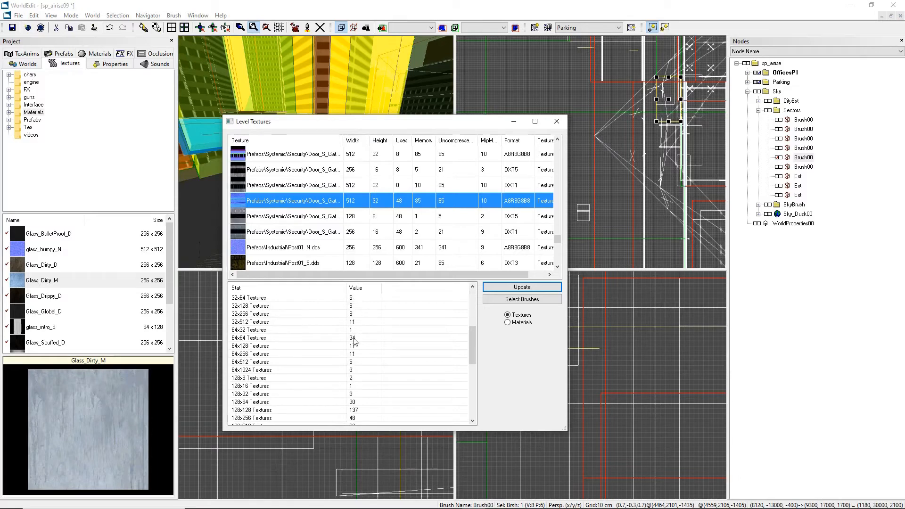
pyautogui.scroll(10, 364, 362)
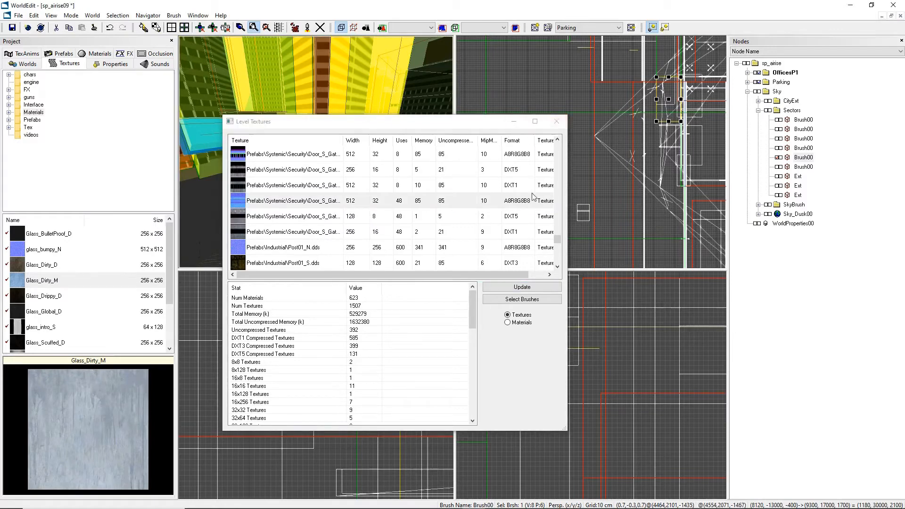
pyautogui.click(556, 121)
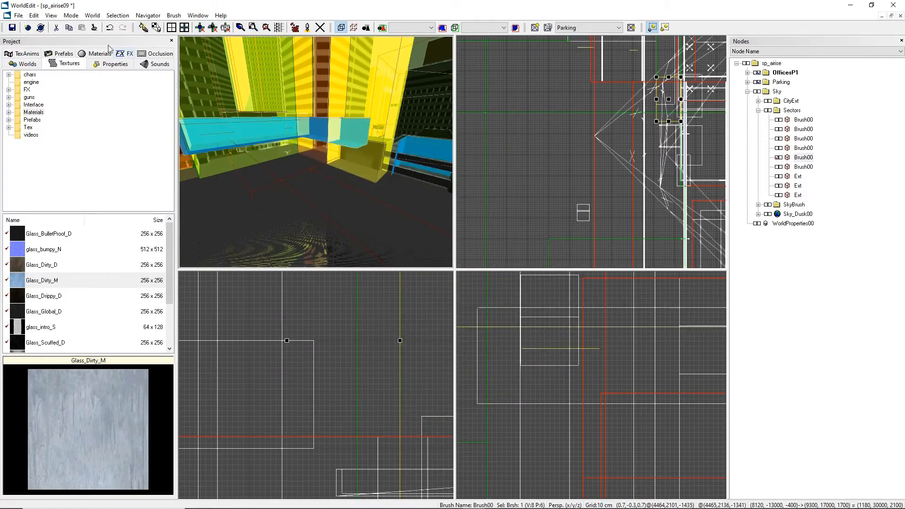
# Examine the view options for toolbars, texture mapping, texture layers, frozen nodes and maximizing individual views.
pyautogui.click(51, 15)
pyautogui.moveTo(72, 37)
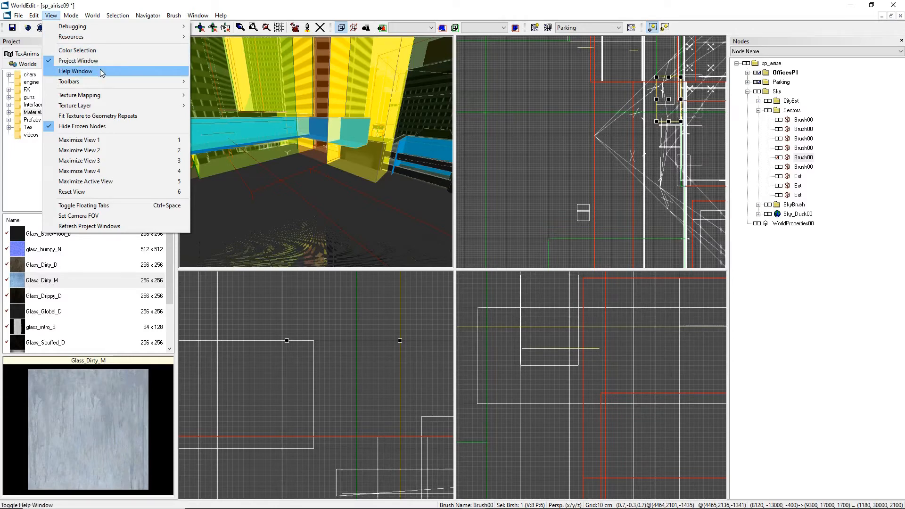
pyautogui.moveTo(93, 82)
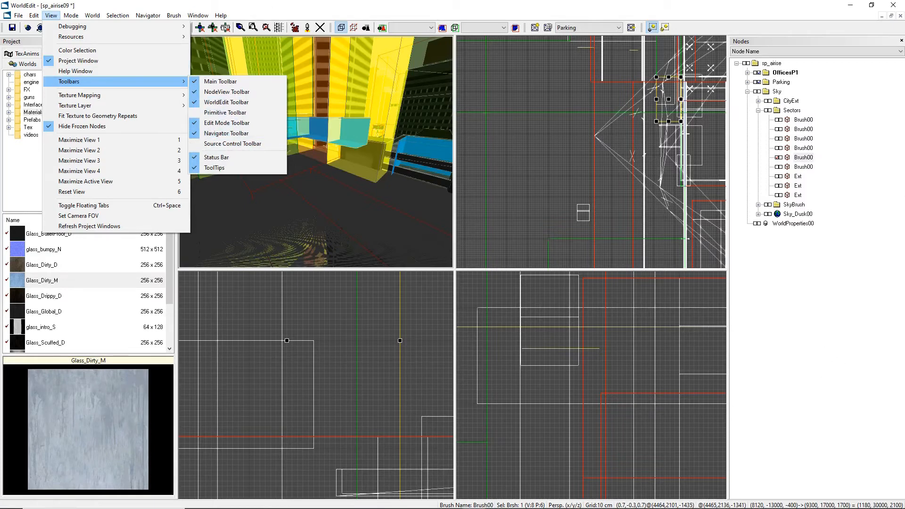
pyautogui.moveTo(99, 102)
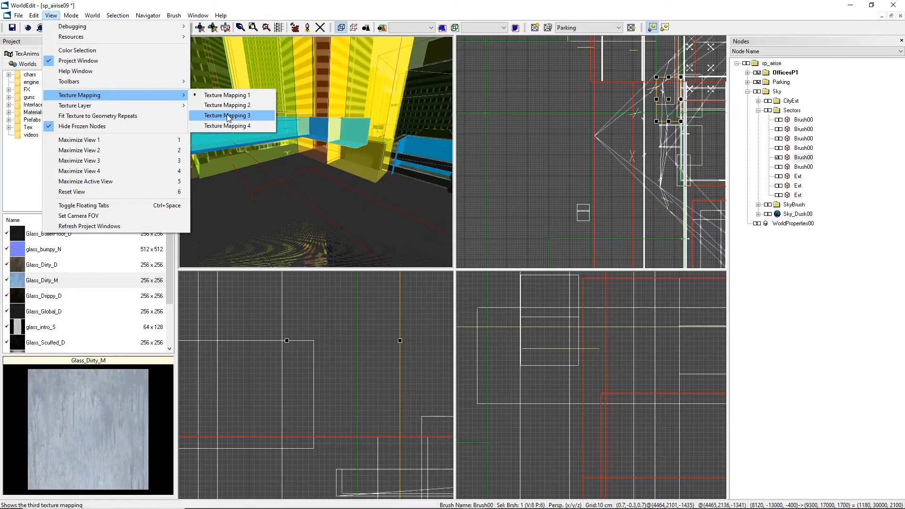
pyautogui.moveTo(112, 106)
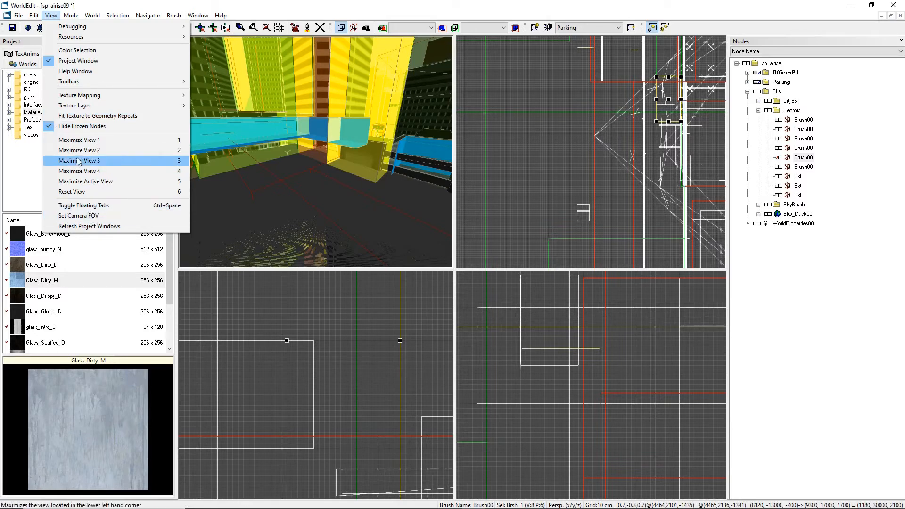
# Review the available node selection and brush, geometry and object editing modes without changing the current mode.
pyautogui.moveTo(71, 16)
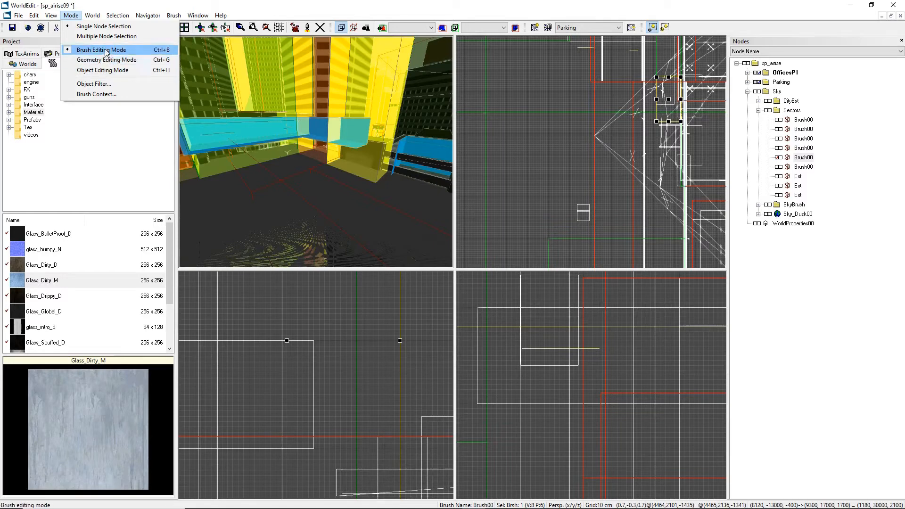
pyautogui.click(104, 73)
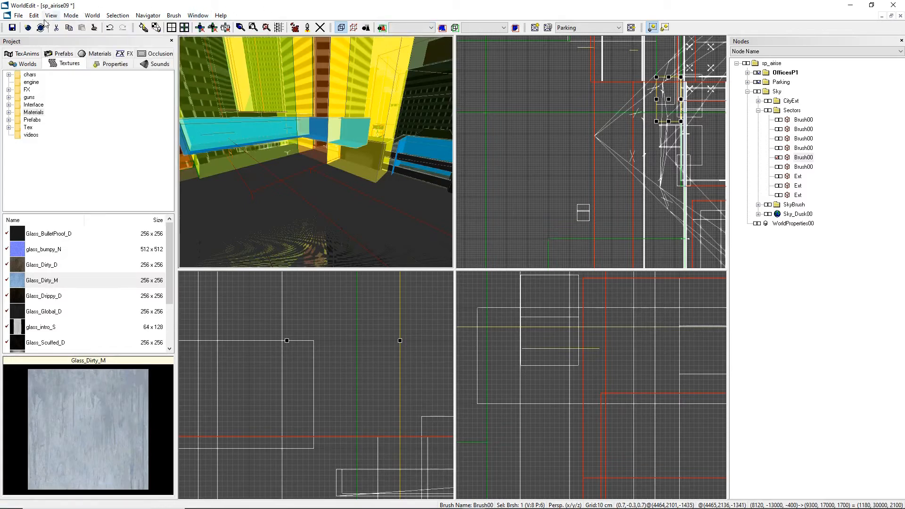
pyautogui.click(34, 16)
pyautogui.moveTo(91, 19)
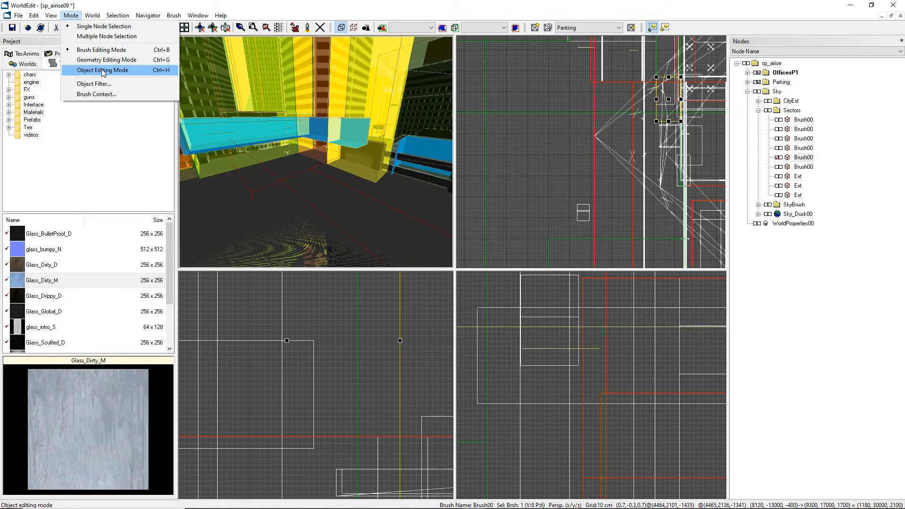
pyautogui.click(162, 71)
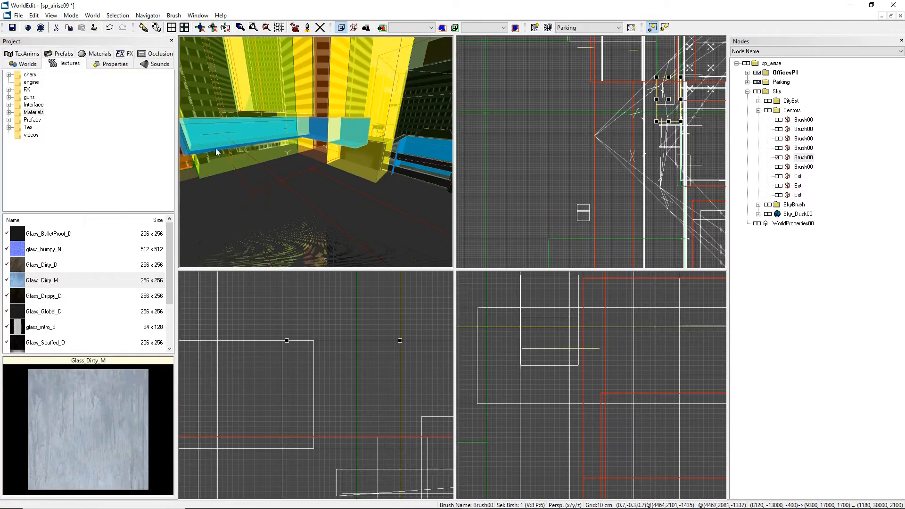
# Switch to Geometry Editing Mode, and return to Brush Editing Mode.
pyautogui.click(71, 15)
pyautogui.click(107, 60)
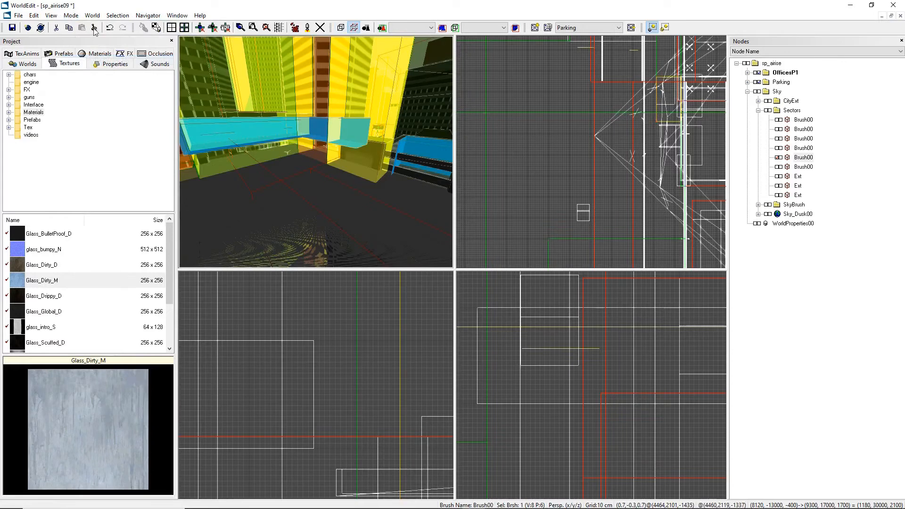
pyautogui.click(71, 15)
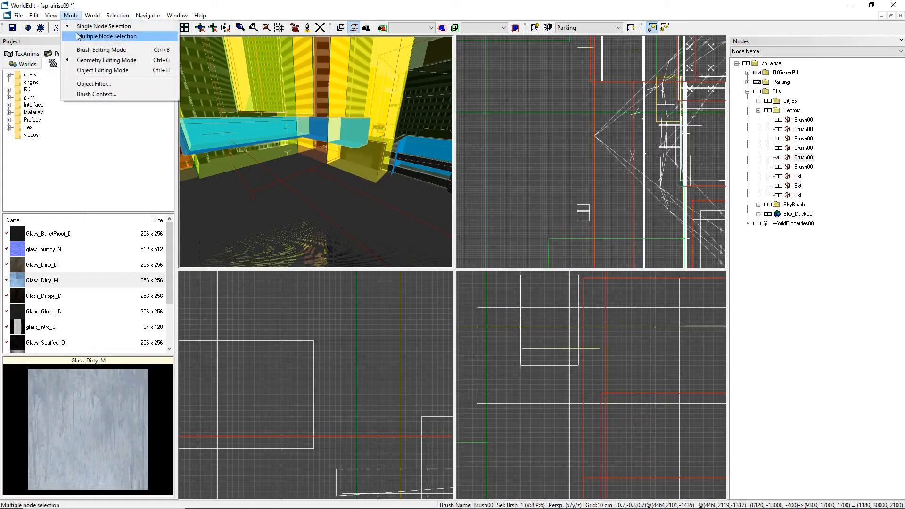
pyautogui.click(142, 49)
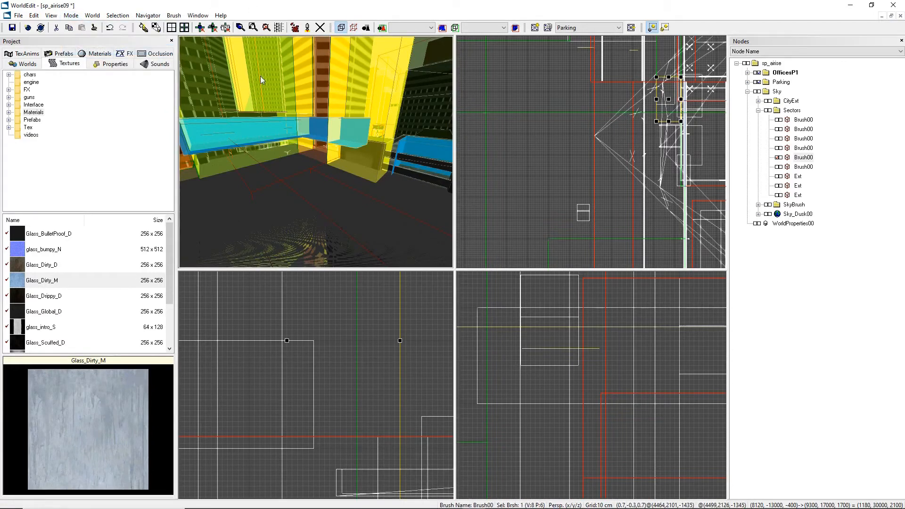
# Select individual sector brushes one after another among the blue and green volumes in the perspective view.
pyautogui.moveTo(269, 79)
pyautogui.mouseDown(button='right')
pyautogui.moveTo(268, 93)
pyautogui.moveTo(268, 51)
pyautogui.moveTo(323, 148)
pyautogui.mouseUp(button='right')
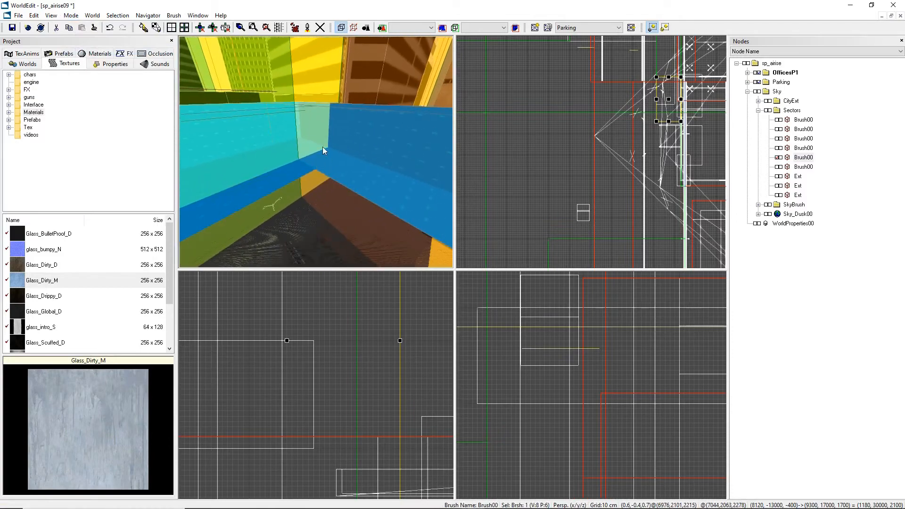
pyautogui.click(369, 146)
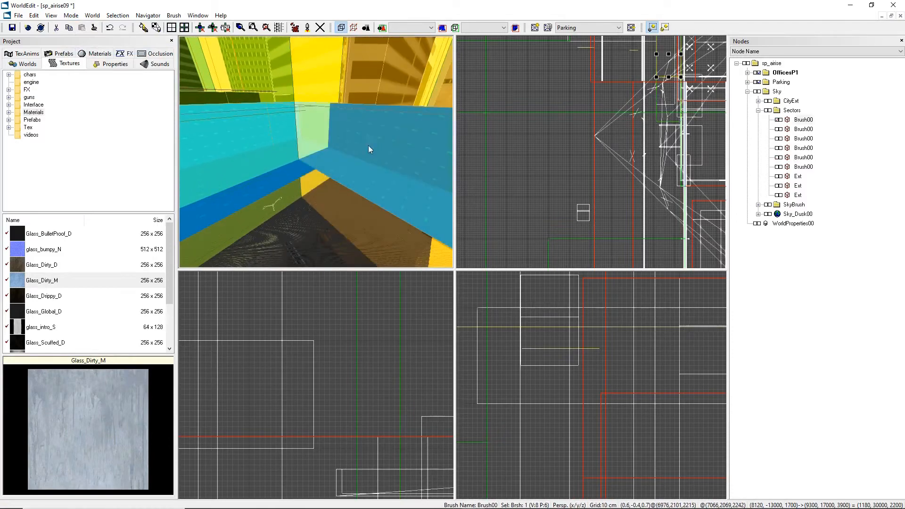
pyautogui.moveTo(369, 146); pyautogui.dragTo(393, 173, button='right')
pyautogui.click(265, 132)
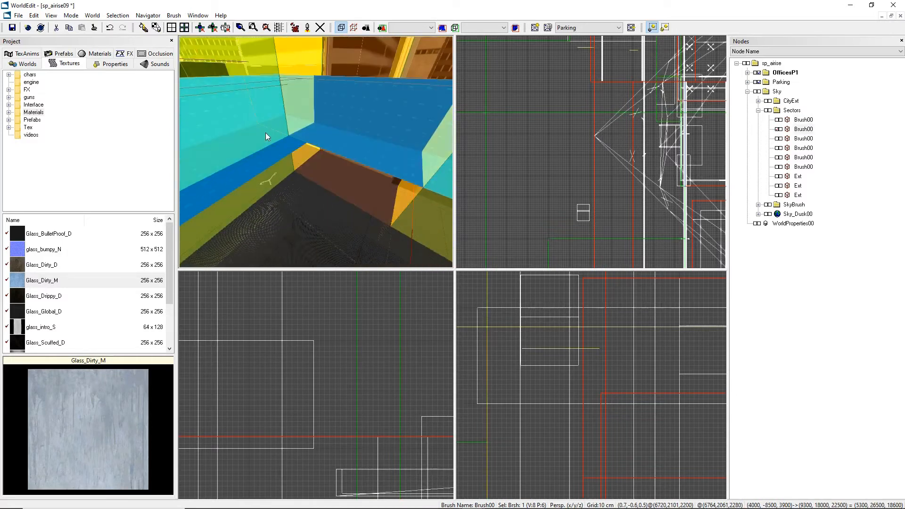
pyautogui.click(343, 123)
pyautogui.moveTo(343, 123); pyautogui.dragTo(343, 102, button='right')
pyautogui.moveTo(327, 140)
pyautogui.mouseDown(button='right')
pyautogui.moveTo(377, 140)
pyautogui.moveTo(407, 153)
pyautogui.moveTo(309, 137)
pyautogui.mouseUp(button='right')
# Enter Object Editing Mode and select building prefabs in the perspective view, ending with Corporate_1300 in the CityExt folder.
pyautogui.hotkey('ctrl', 'h')
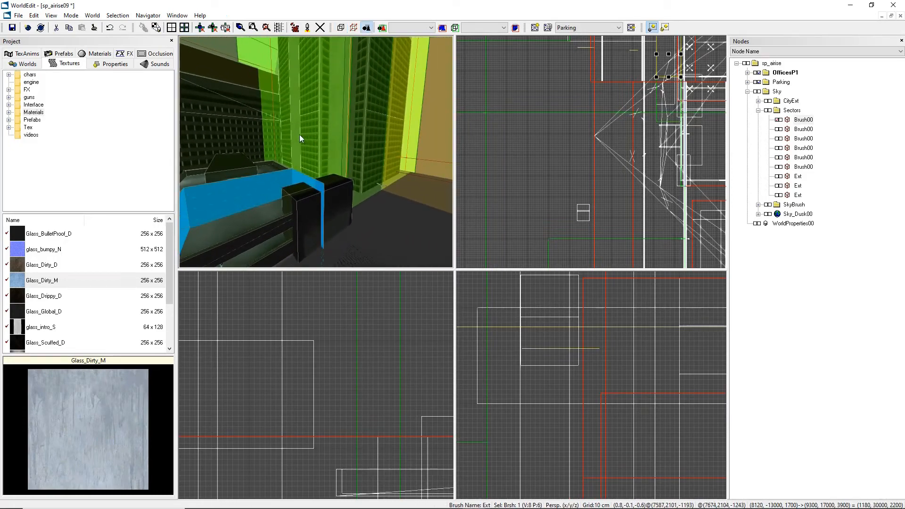
pyautogui.click(346, 111)
pyautogui.click(231, 117)
pyautogui.click(299, 115)
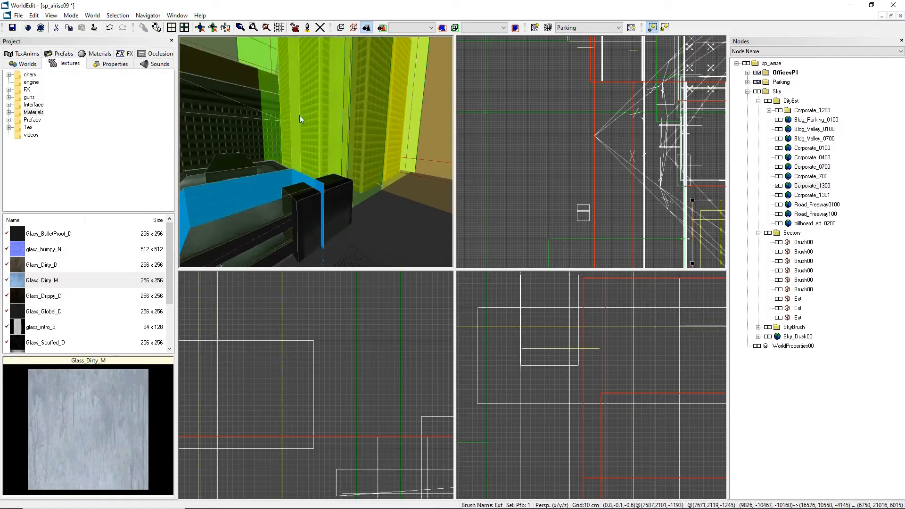
pyautogui.moveTo(299, 115); pyautogui.dragTo(250, 120, button='right')
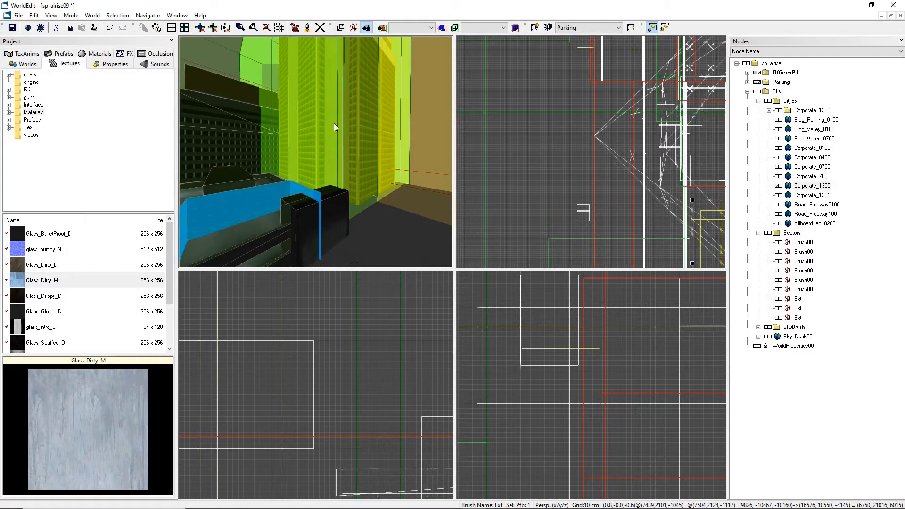
# Cycle through the brush, object and geometry editing modes, ending in Brush Editing Mode.
pyautogui.hotkey('ctrl', 'h')
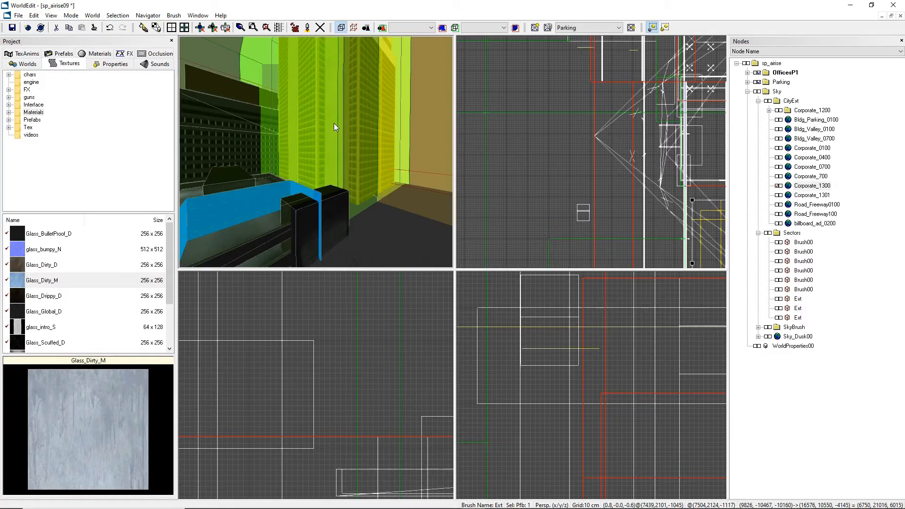
pyautogui.hotkey('ctrl', 'j')
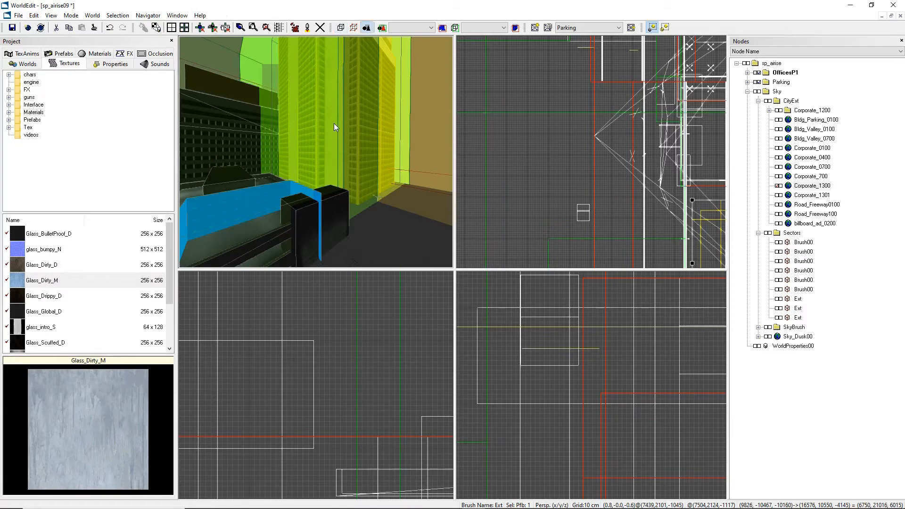
pyautogui.hotkey('ctrl', 'g')
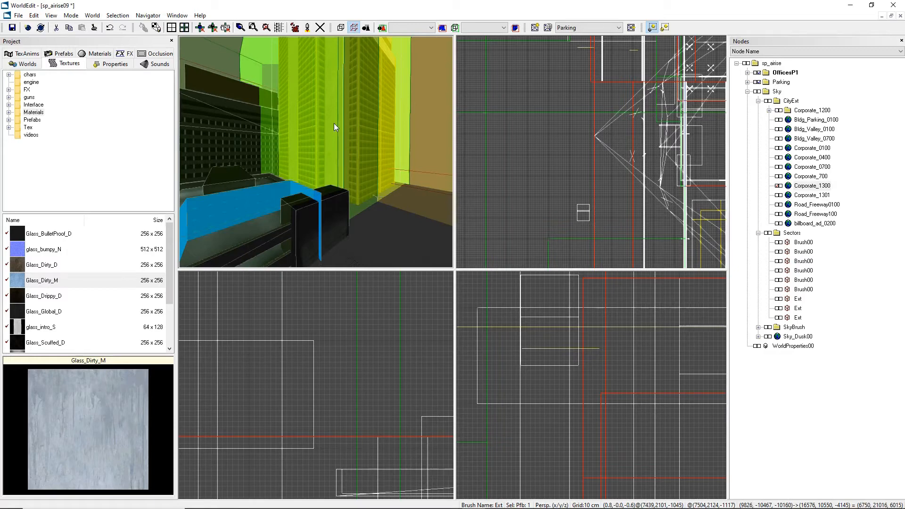
pyautogui.press('h')
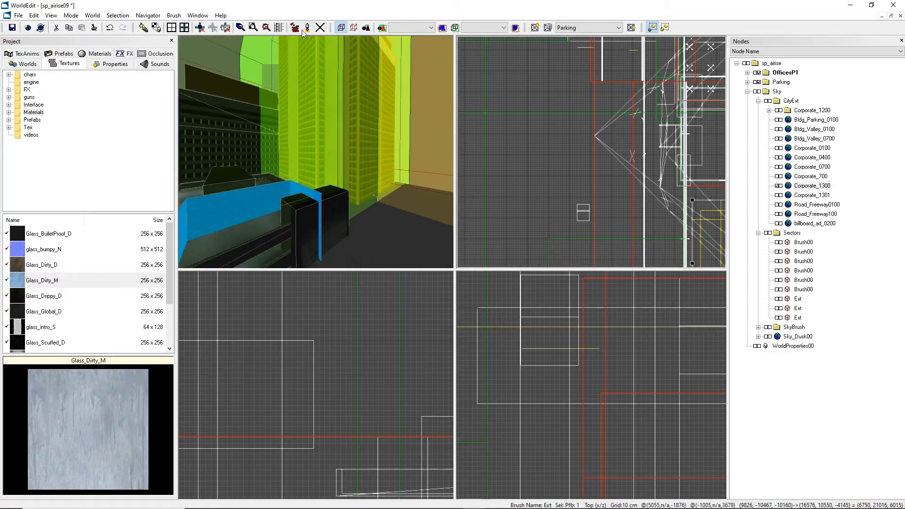
# Open the Object Selection Filter over the perspective view to examine its name and class matching options, and close it.
pyautogui.click(117, 15)
pyautogui.moveTo(73, 19)
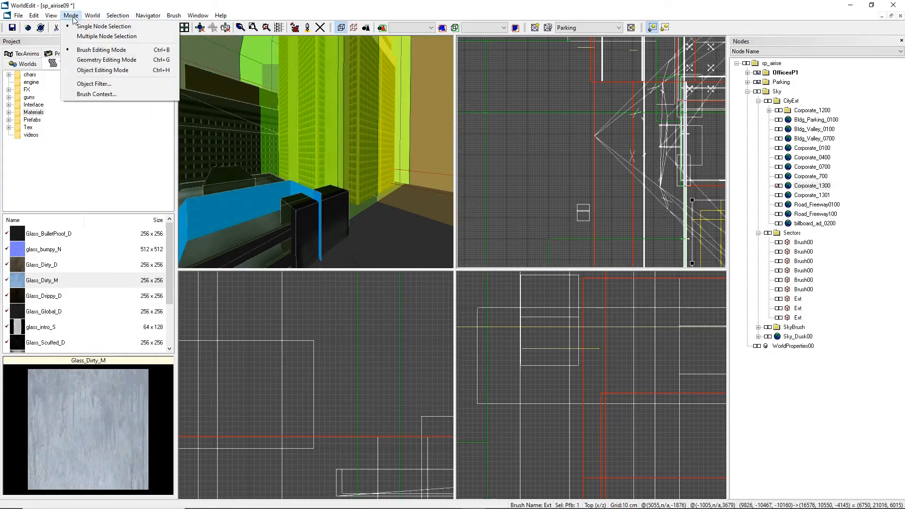
pyautogui.click(102, 86)
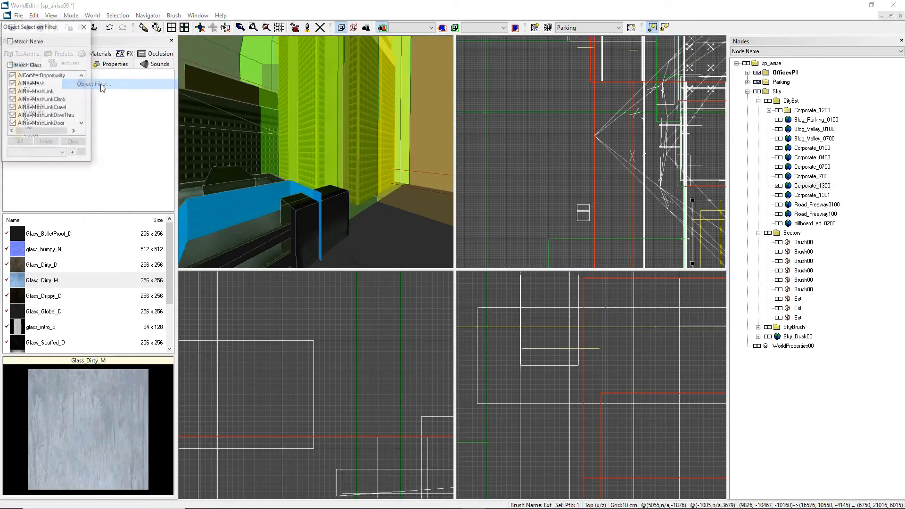
pyautogui.moveTo(26, 28); pyautogui.dragTo(336, 90)
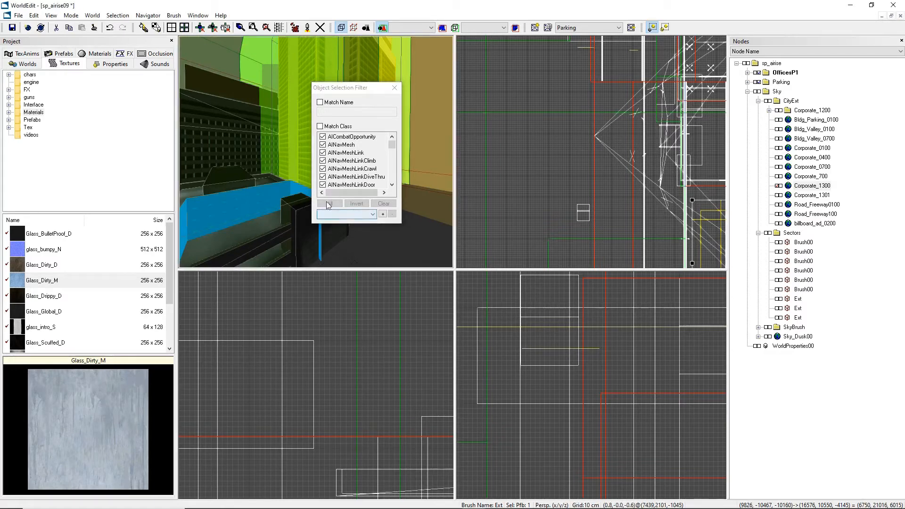
pyautogui.click(333, 147)
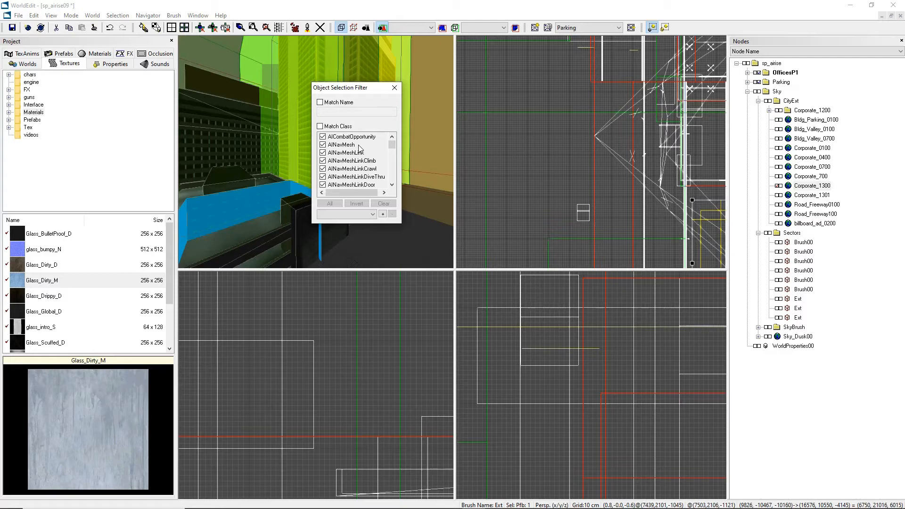
pyautogui.click(395, 88)
# Box-select the brushes around the railing and buildings in the perspective view, and select only the last Ext brush in Sectors.
pyautogui.moveTo(368, 132); pyautogui.dragTo(339, 142, button='right')
pyautogui.moveTo(372, 111); pyautogui.dragTo(344, 129)
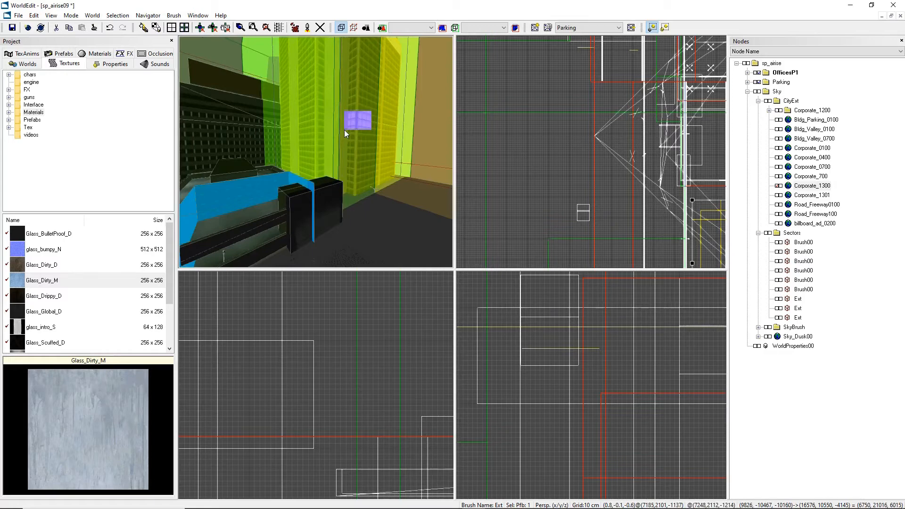
pyautogui.moveTo(344, 129); pyautogui.dragTo(204, 252)
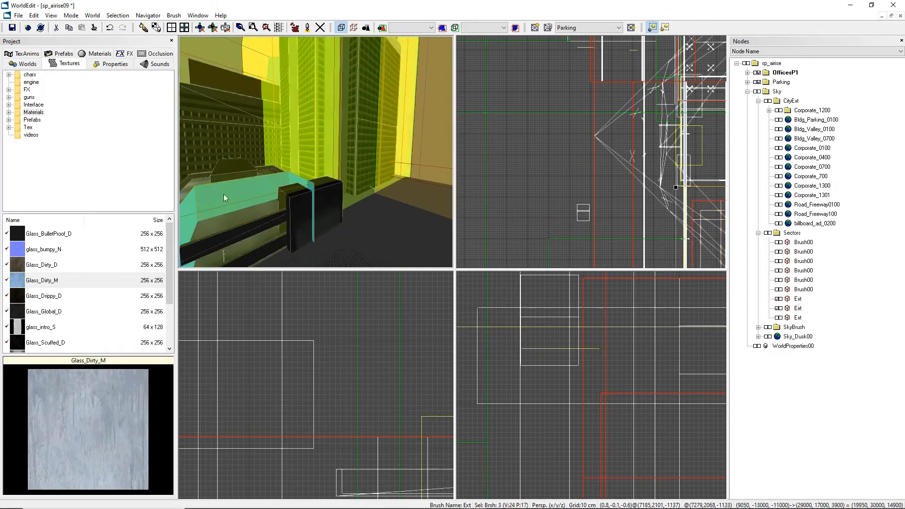
pyautogui.click(425, 123)
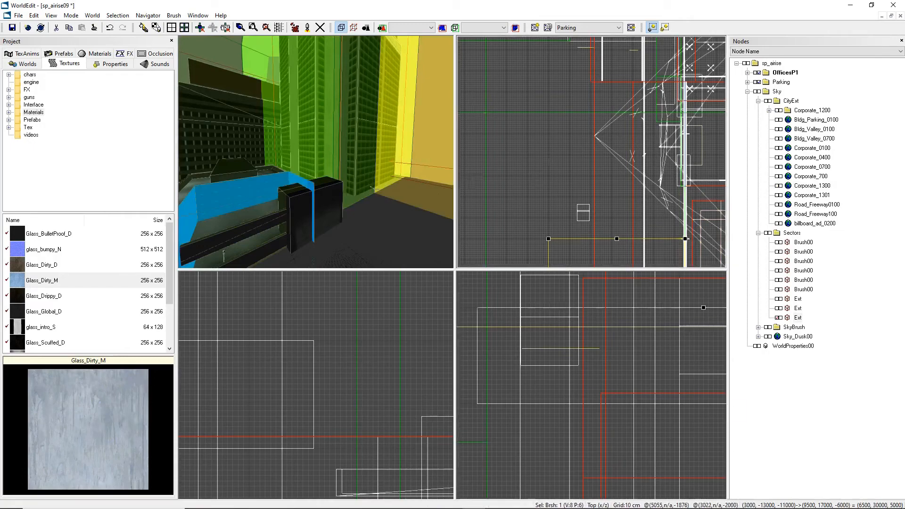
# Box-select the brushes of the whole level in the top view.
pyautogui.scroll(-5, 532, 176)
pyautogui.moveTo(549, 148); pyautogui.dragTo(518, 173, button='middle')
pyautogui.scroll(2, 591, 152)
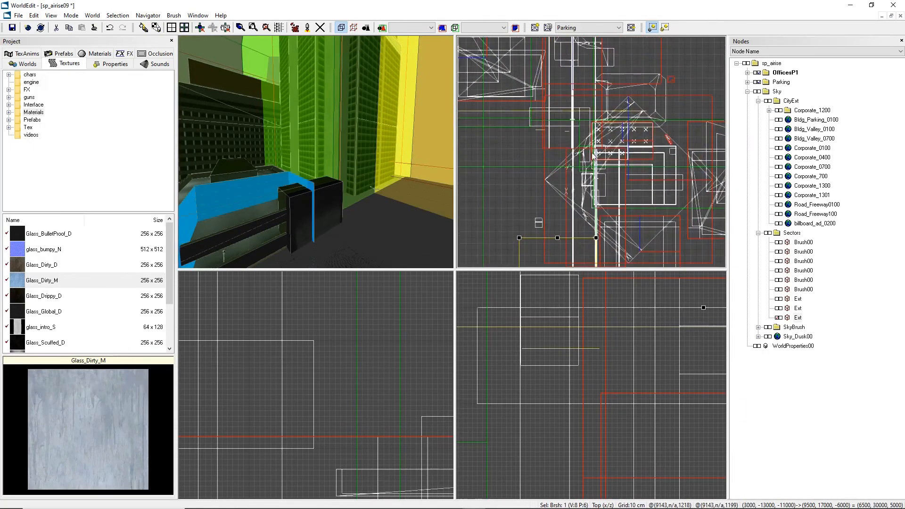
pyautogui.moveTo(532, 152)
pyautogui.mouseDown()
pyautogui.moveTo(630, 244)
pyautogui.moveTo(714, 256)
pyautogui.moveTo(655, 205)
pyautogui.mouseUp()
pyautogui.scroll(-6, 613, 200)
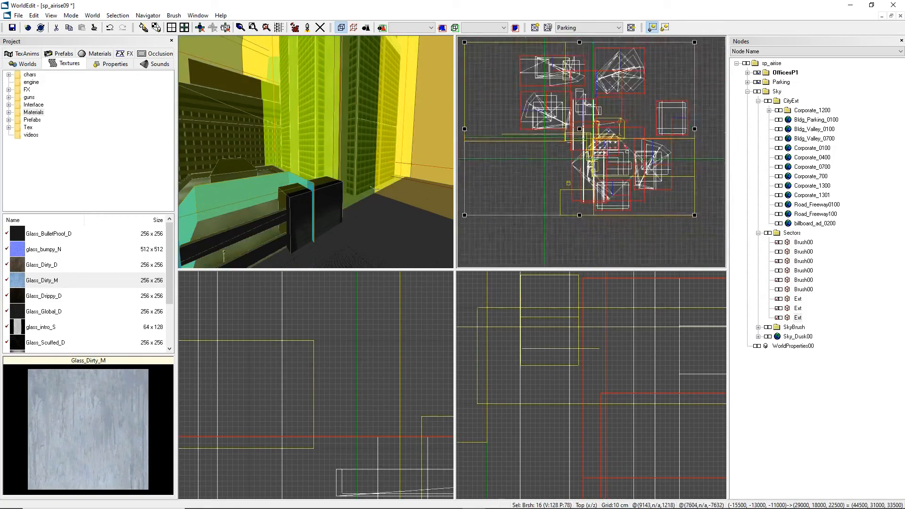
pyautogui.moveTo(488, 55)
pyautogui.mouseDown()
pyautogui.moveTo(681, 228)
pyautogui.moveTo(695, 191)
pyautogui.mouseUp()
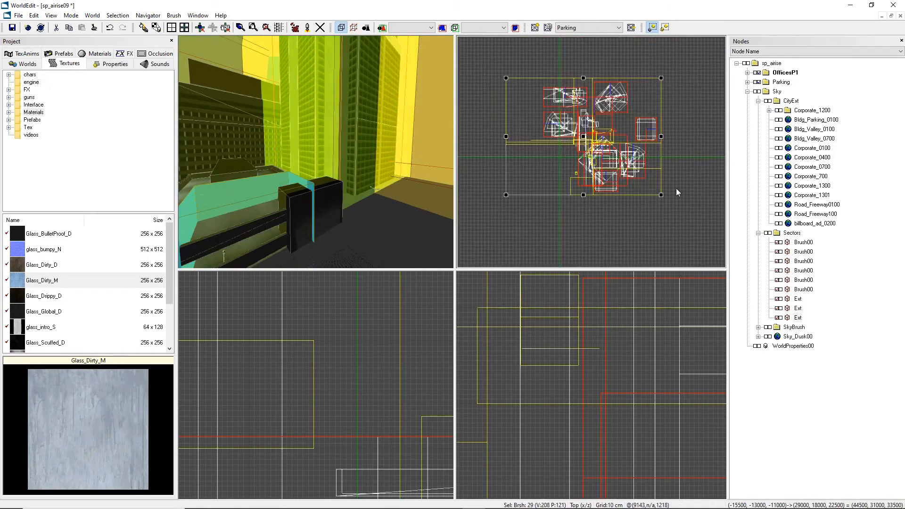
pyautogui.scroll(4, 559, 154)
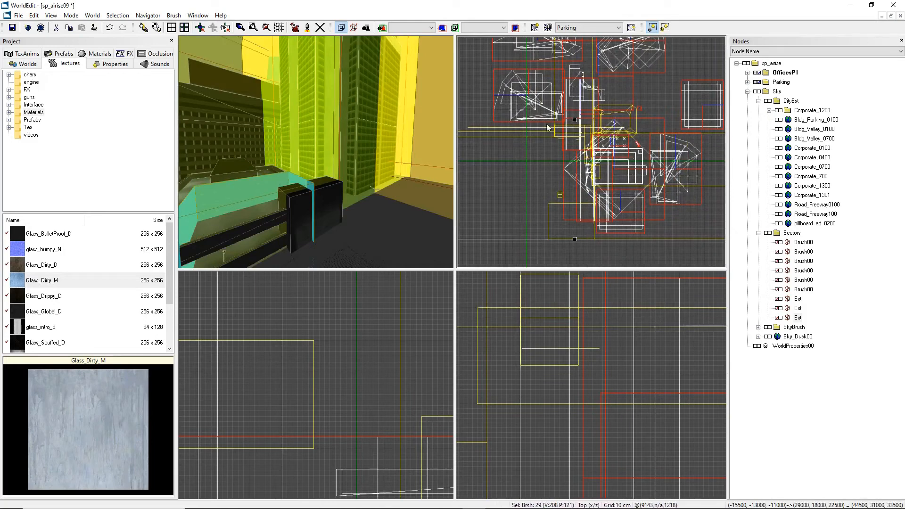
# Alternate between Brush Editing Mode and Object Editing Mode with the level's brushes selected, ending in Brush Editing Mode.
pyautogui.click(340, 28)
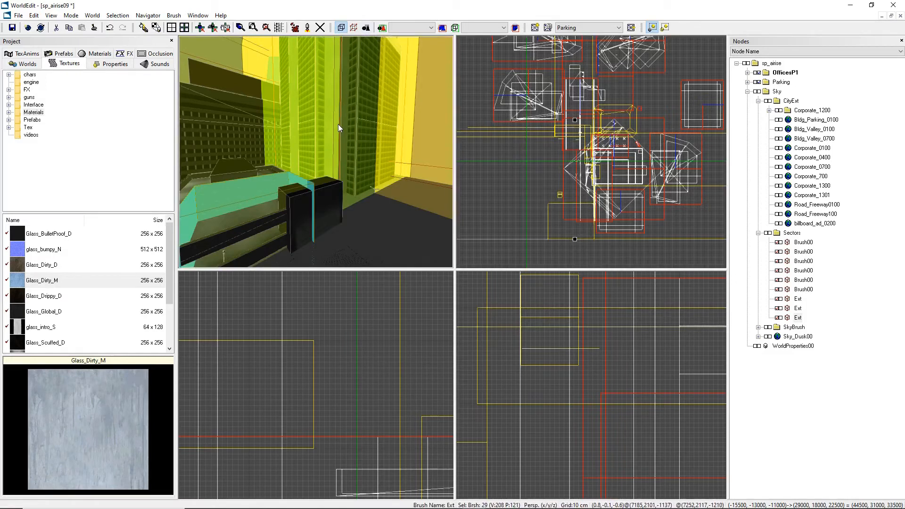
pyautogui.hotkey('ctrl', 'j')
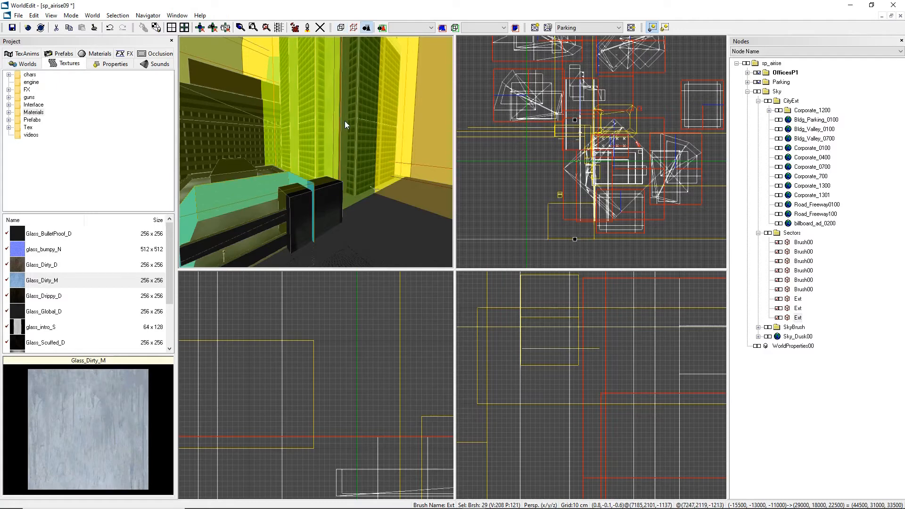
pyautogui.click(342, 29)
pyautogui.click(367, 29)
pyautogui.press('b')
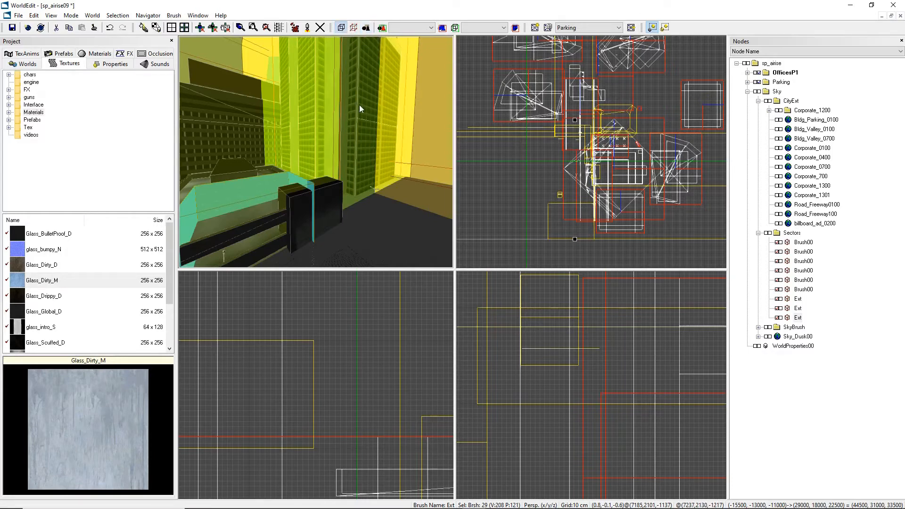
# Cycle through Object, Geometry and Brush Editing Modes with the level's brushes selected, ending in Brush Editing Mode.
pyautogui.press('o')
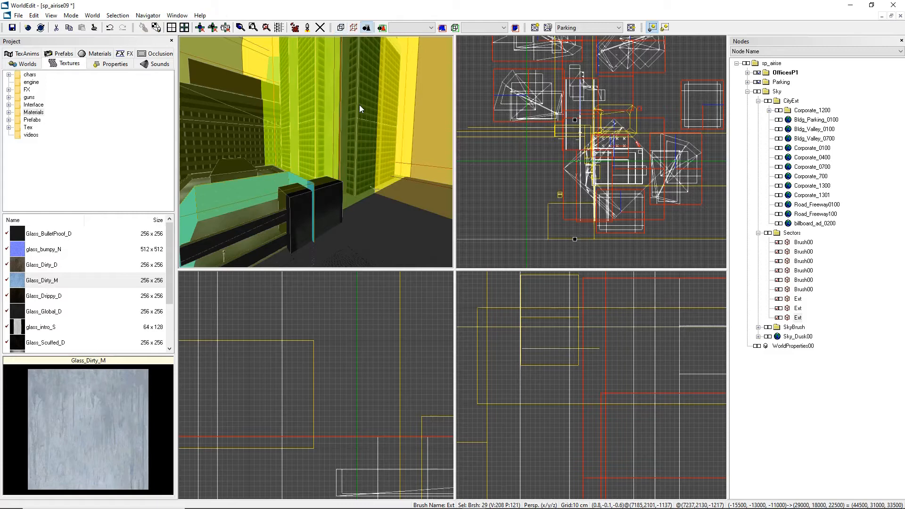
pyautogui.press('g')
pyautogui.press('b')
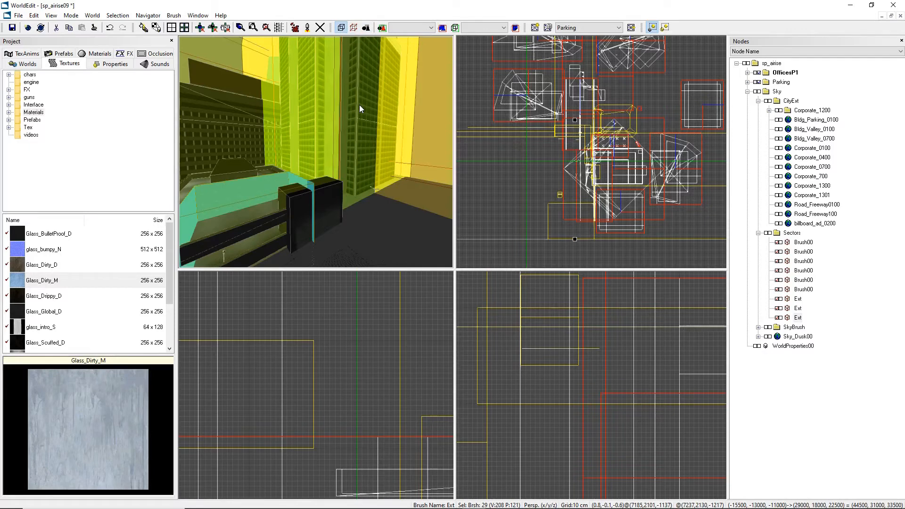
pyautogui.press('g')
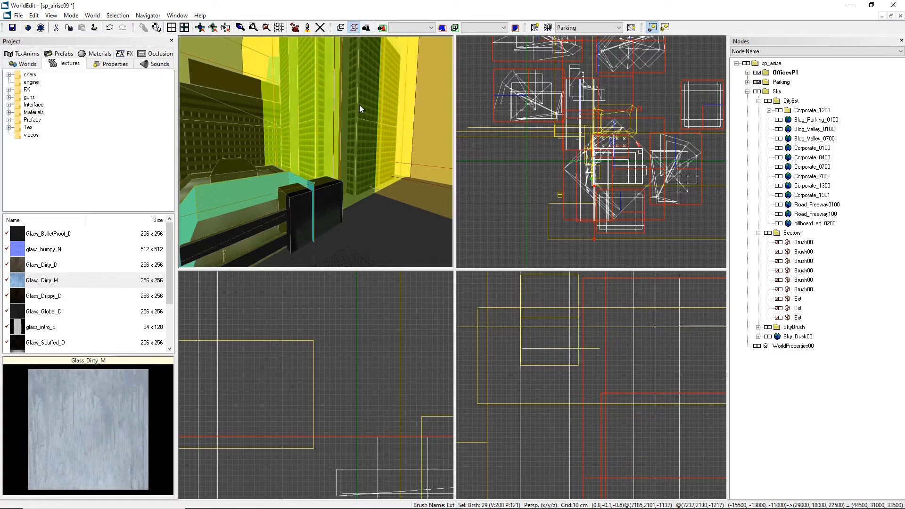
pyautogui.press('b')
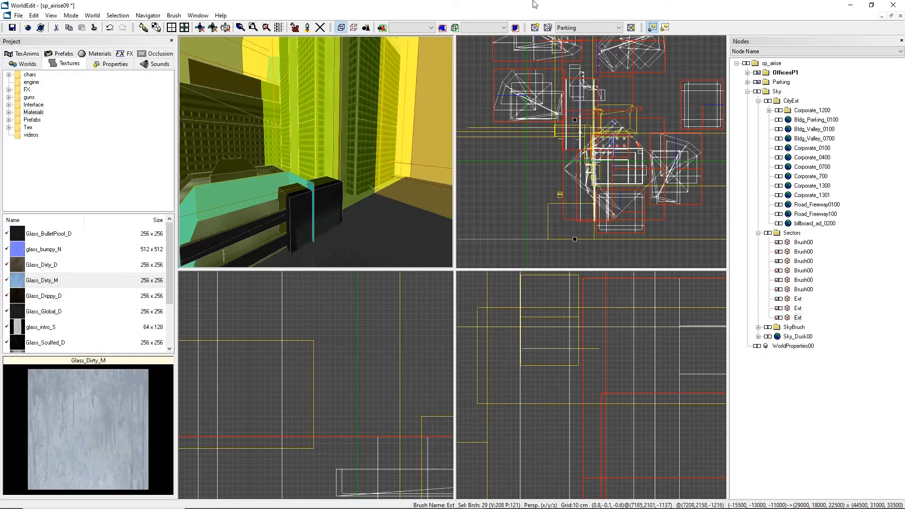
# Zoom the top view out to frame the selected brushes of the whole level.
pyautogui.scroll(-2, 520, 70)
pyautogui.moveTo(498, 45)
pyautogui.mouseDown()
pyautogui.moveTo(585, 71)
pyautogui.moveTo(606, 193)
pyautogui.moveTo(663, 230)
pyautogui.moveTo(706, 228)
pyautogui.mouseUp()
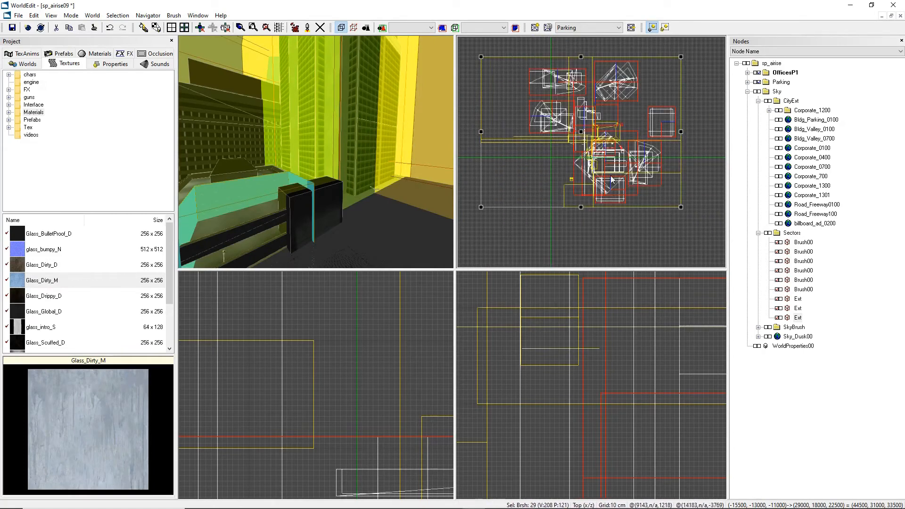
pyautogui.moveTo(512, 52); pyautogui.dragTo(714, 234)
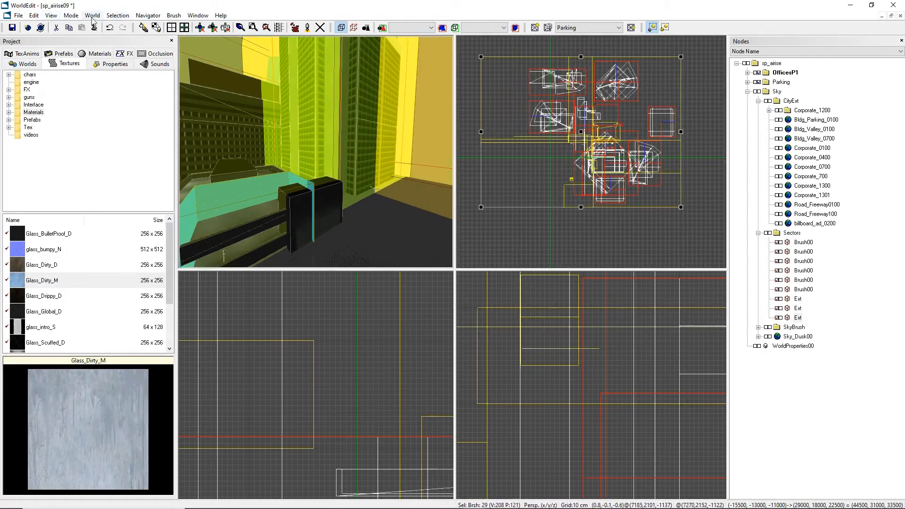
# Open the Object Selection Filter over the perspective view, examine its Match Name and Match Class options, and close it.
pyautogui.click(72, 15)
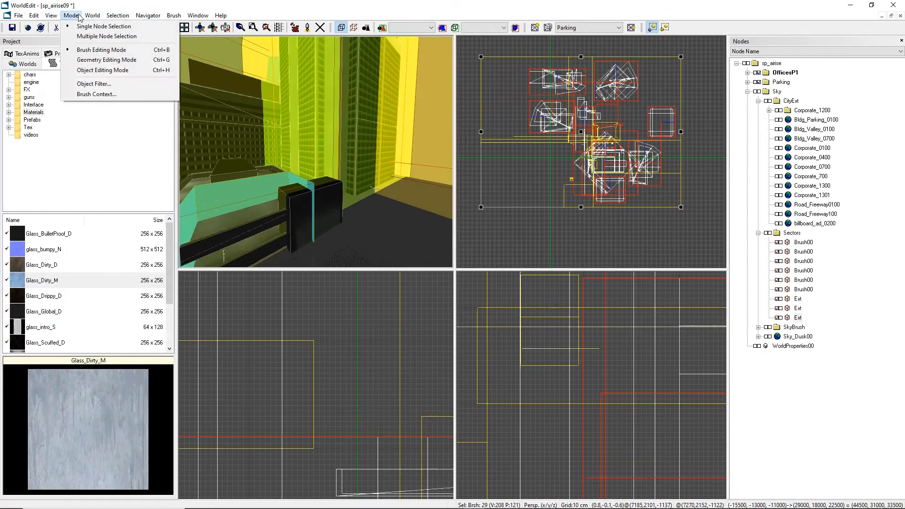
pyautogui.click(86, 84)
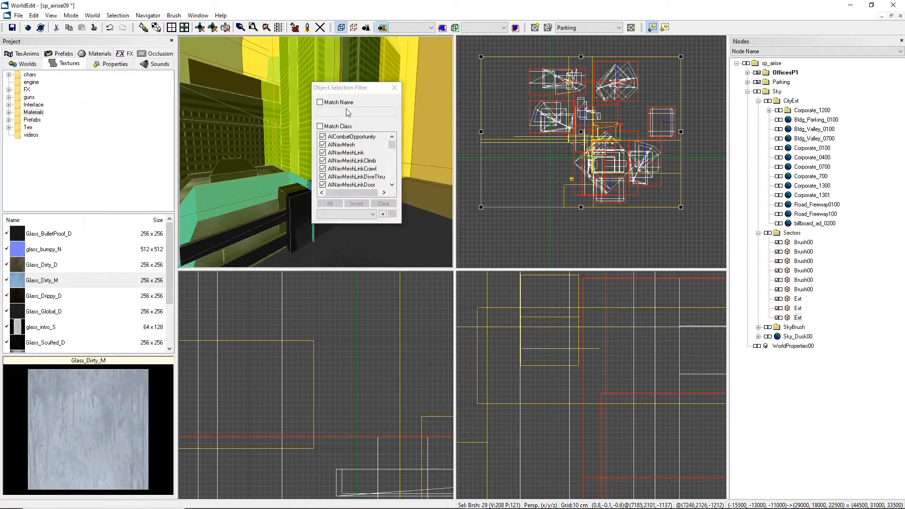
pyautogui.moveTo(347, 91)
pyautogui.mouseDown()
pyautogui.moveTo(354, 98)
pyautogui.moveTo(347, 106)
pyautogui.mouseUp()
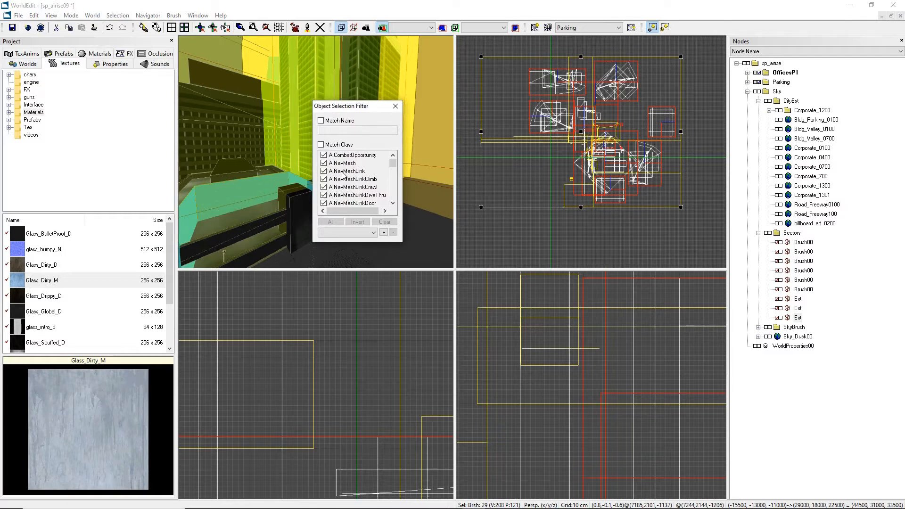
pyautogui.click(396, 106)
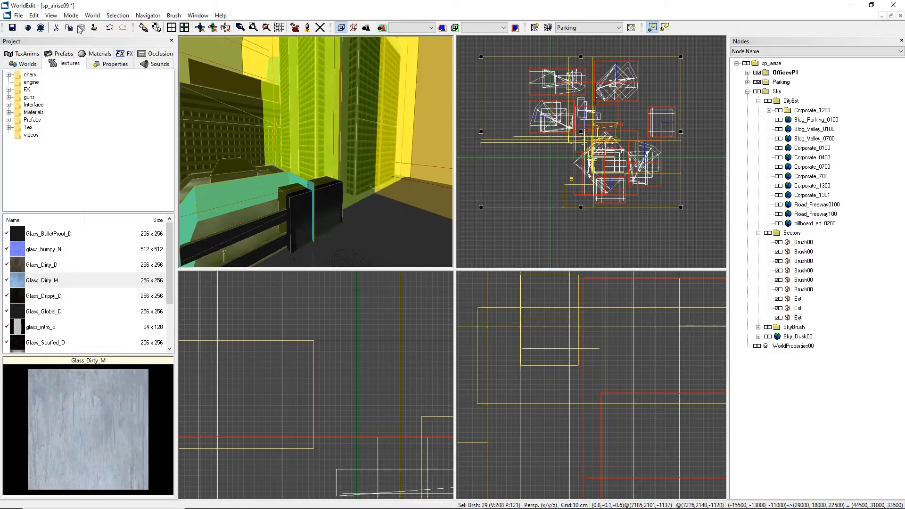
# Open the Brush Context Filter, move it over the perspective view to show its list of contexts, and close it.
pyautogui.click(71, 16)
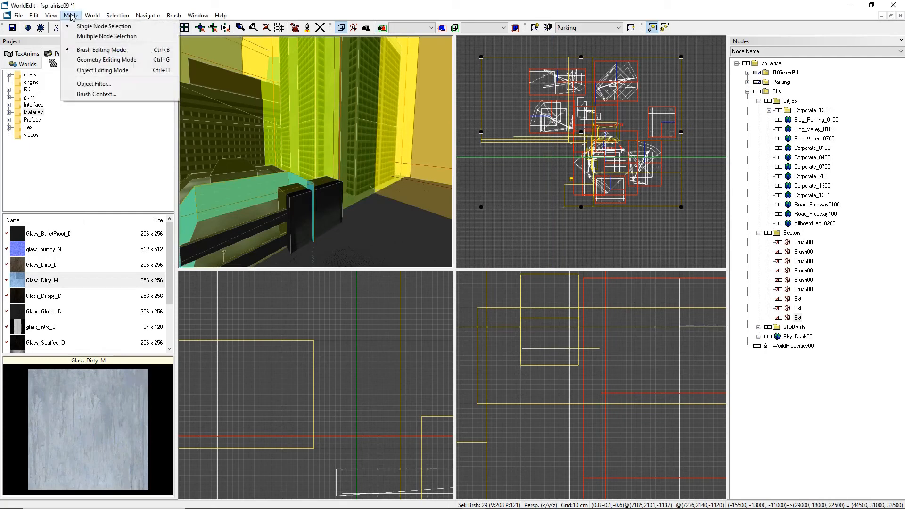
pyautogui.click(96, 94)
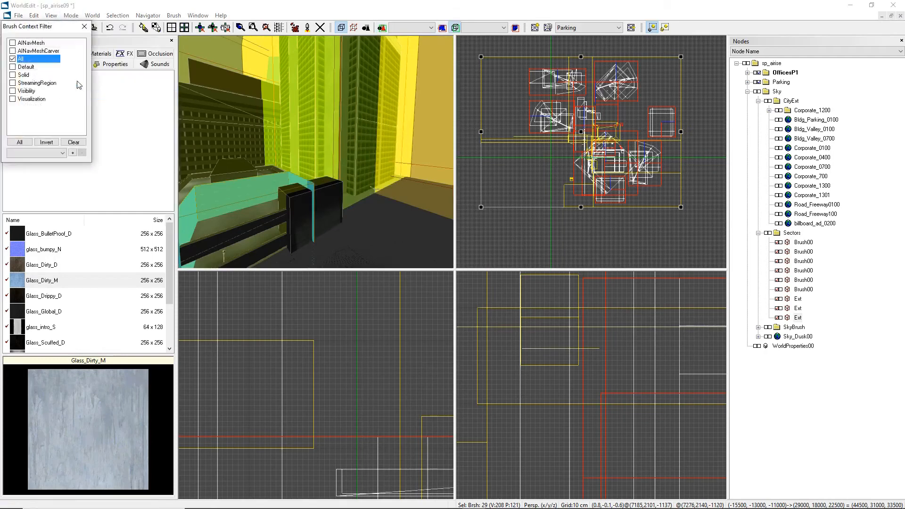
pyautogui.moveTo(39, 31)
pyautogui.mouseDown()
pyautogui.moveTo(58, 63)
pyautogui.moveTo(238, 119)
pyautogui.mouseUp()
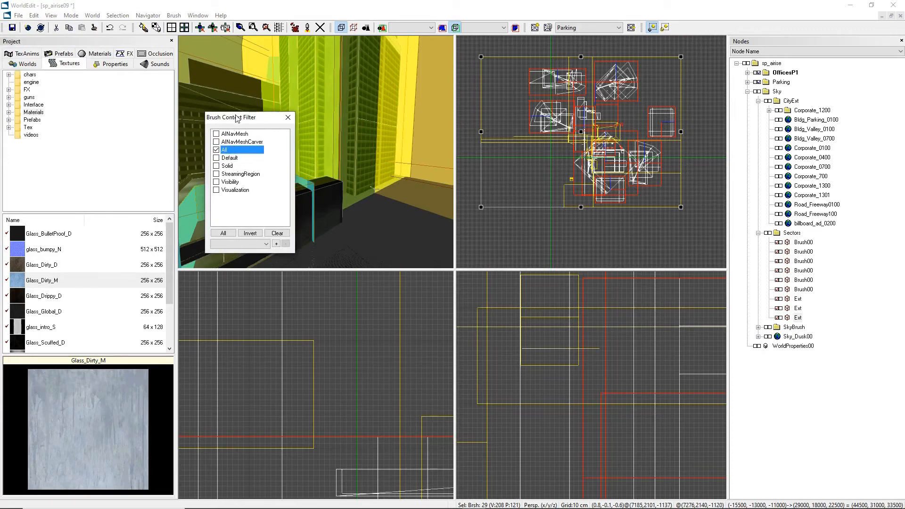
pyautogui.moveTo(238, 118)
pyautogui.mouseDown()
pyautogui.moveTo(300, 120)
pyautogui.moveTo(278, 118)
pyautogui.mouseUp()
pyautogui.click(328, 118)
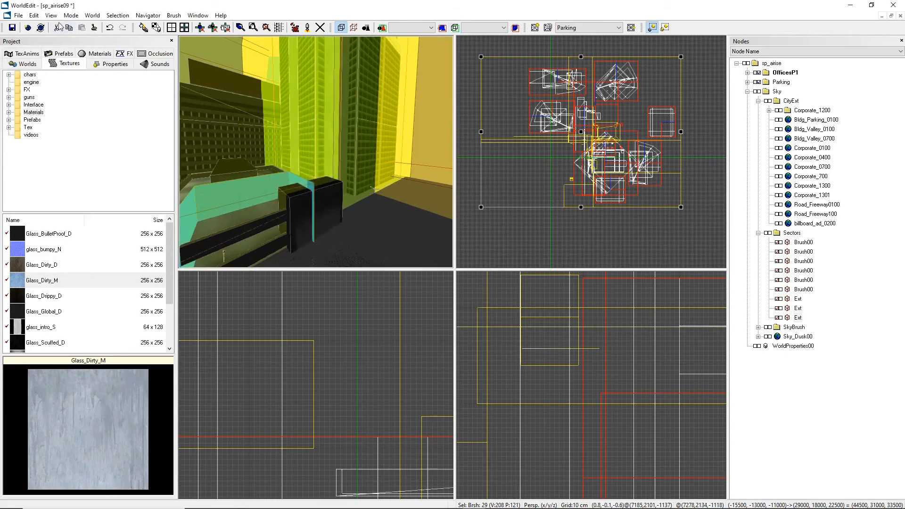
# Reopen the Object Selection Filter to compare it with the Brush Context Filter, and close it.
pyautogui.click(71, 15)
pyautogui.click(93, 84)
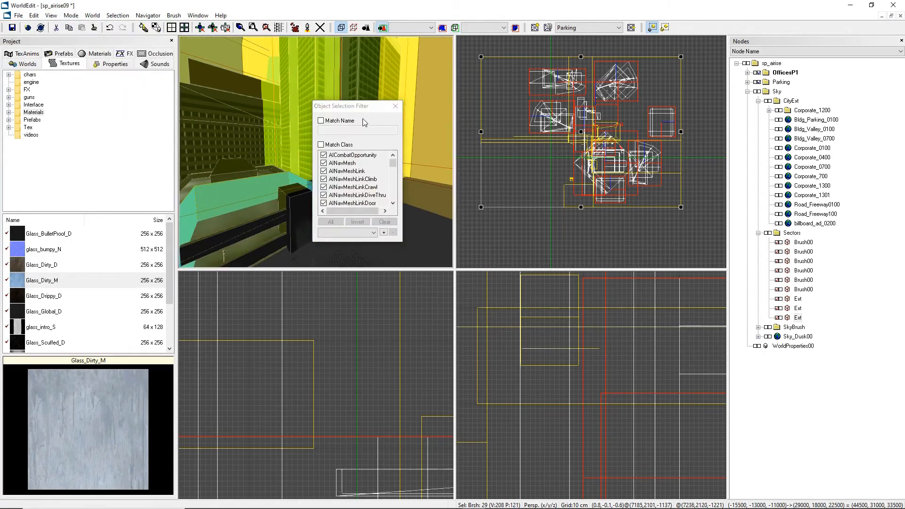
pyautogui.click(394, 108)
# Reopen the Brush Context Filter, highlight contexts such as StreamingRegion, Solid, AINavMesh, All and Default without ticking them, and close it.
pyautogui.click(71, 15)
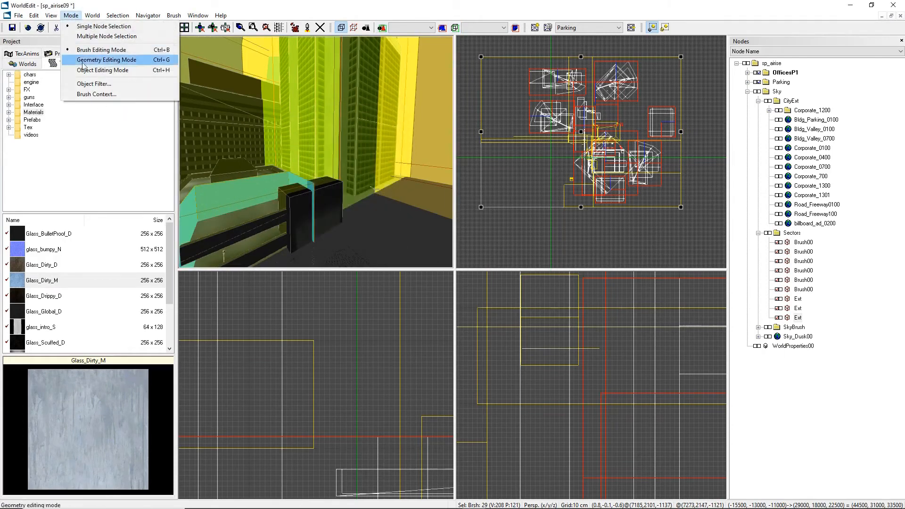
pyautogui.click(97, 94)
pyautogui.moveTo(268, 119); pyautogui.dragTo(306, 118)
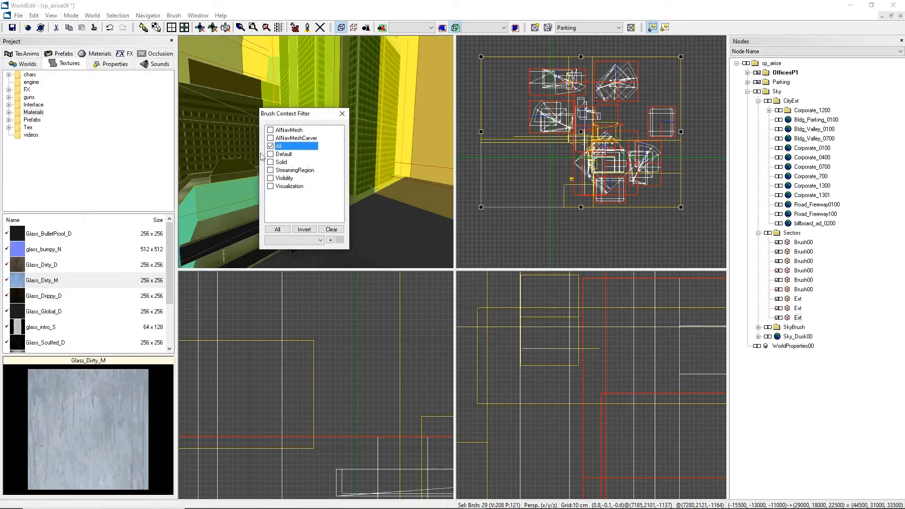
pyautogui.click(286, 163)
pyautogui.click(298, 170)
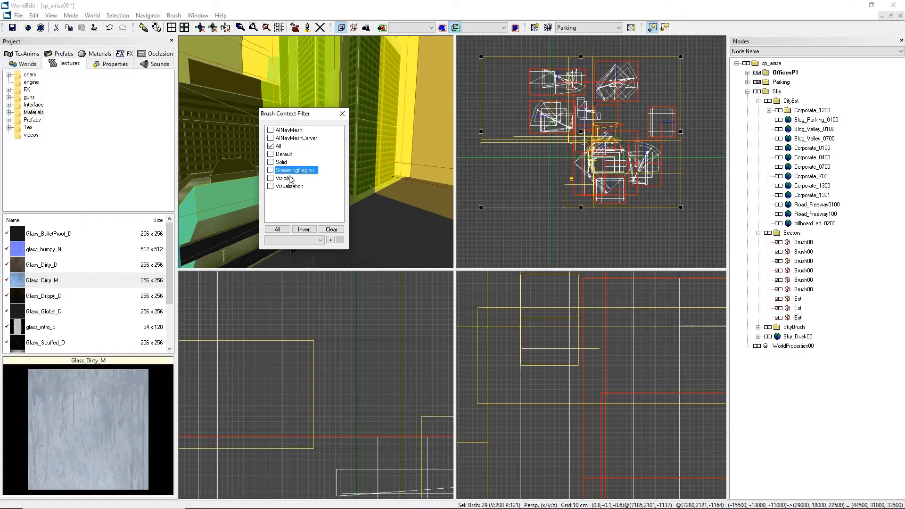
pyautogui.click(285, 163)
pyautogui.click(285, 131)
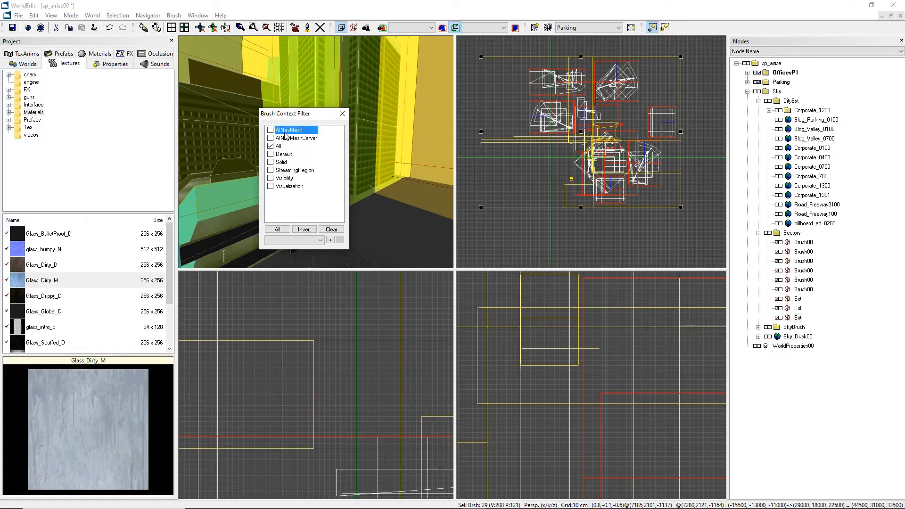
pyautogui.click(284, 147)
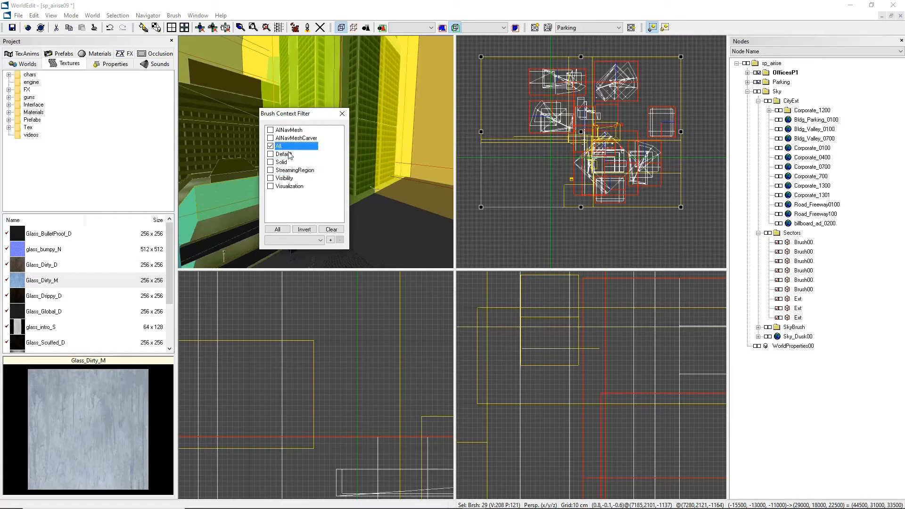
pyautogui.click(288, 162)
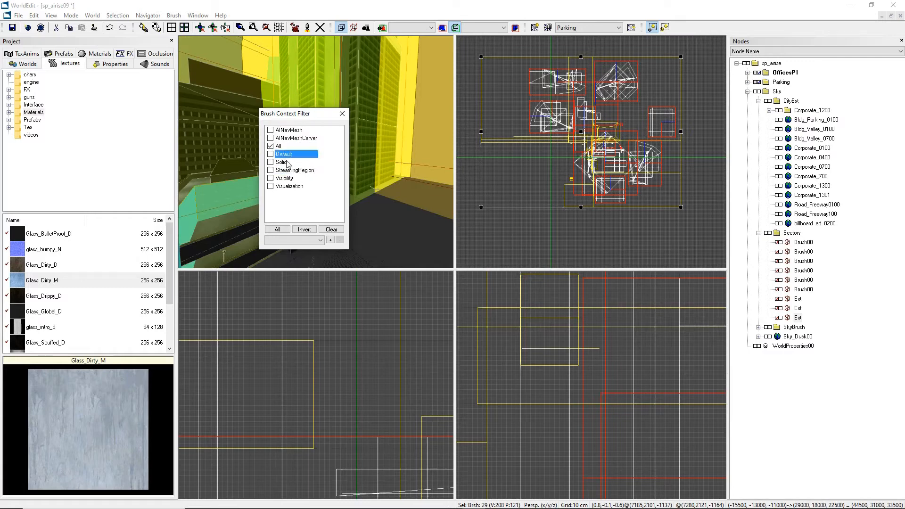
pyautogui.click(343, 113)
pyautogui.click(72, 15)
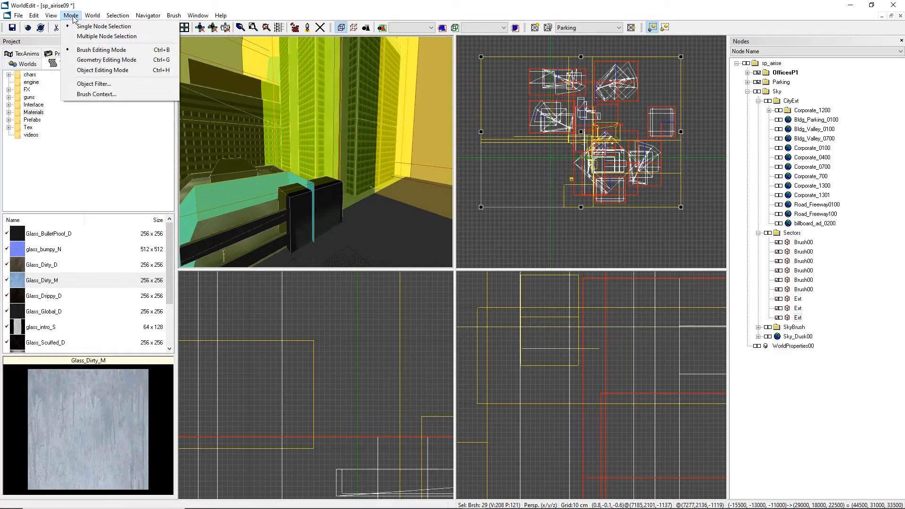
pyautogui.moveTo(87, 19)
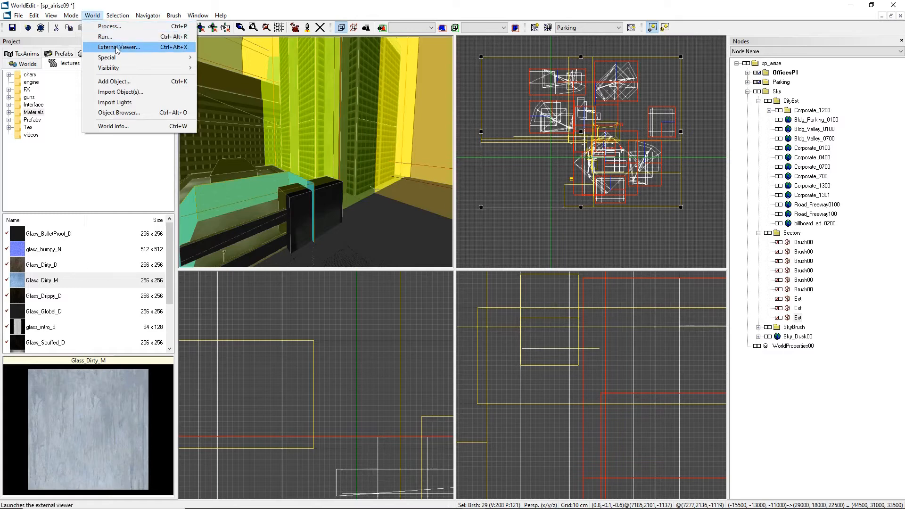
pyautogui.click(109, 26)
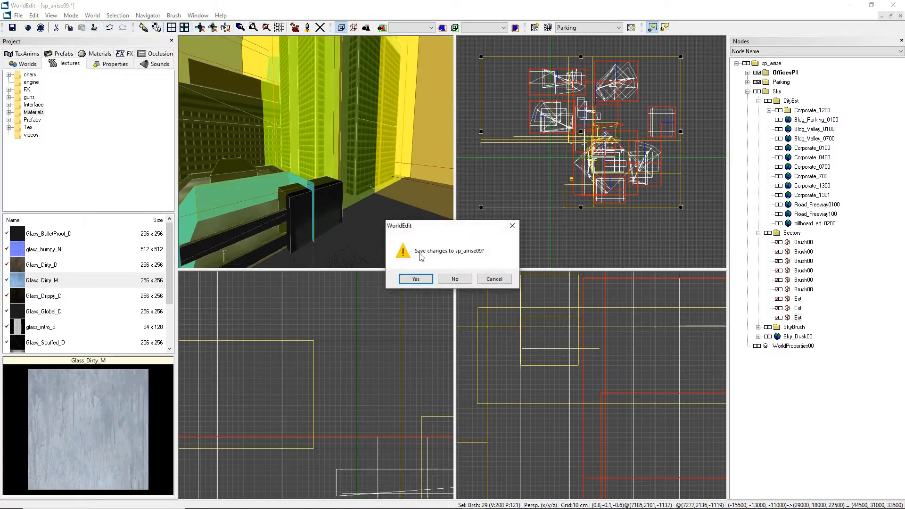
pyautogui.moveTo(427, 229); pyautogui.dragTo(431, 230)
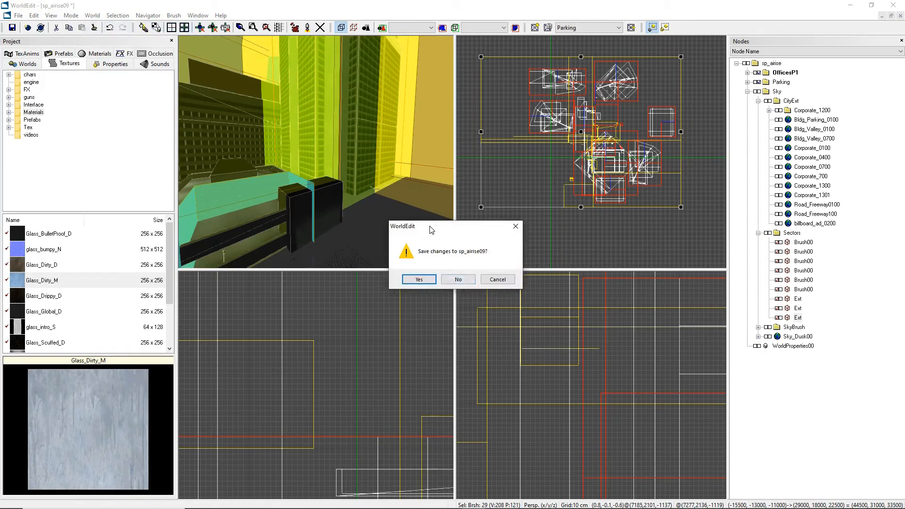
pyautogui.click(493, 282)
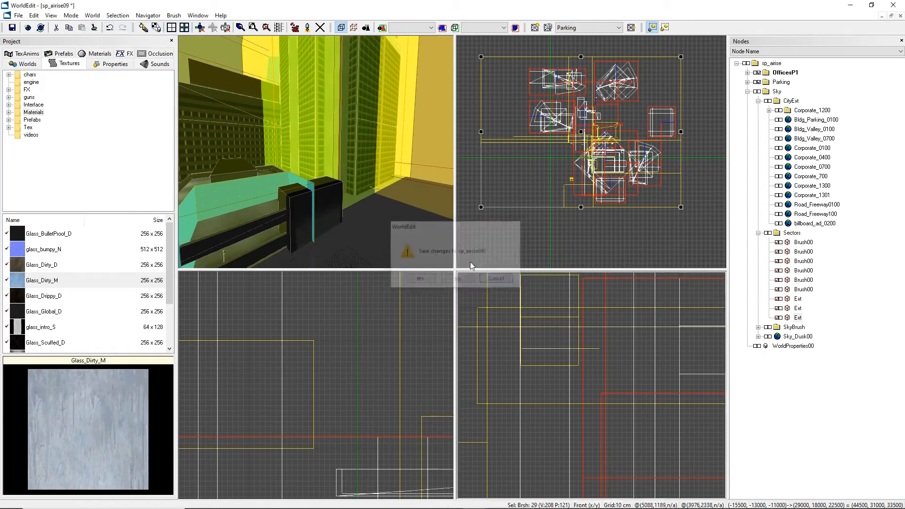
# Start processing the world without saving sp_airise09, examine World Packer's Advanced settings, and close it without processing.
pyautogui.click(295, 28)
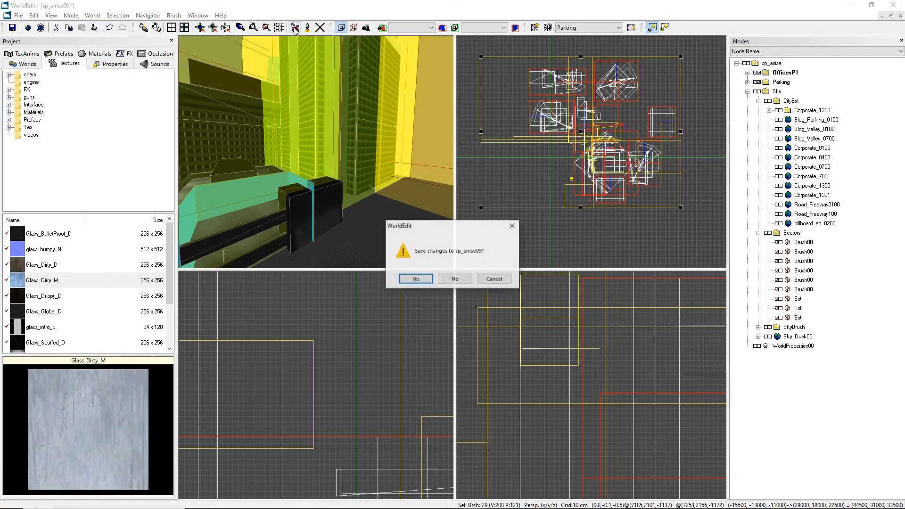
pyautogui.click(447, 280)
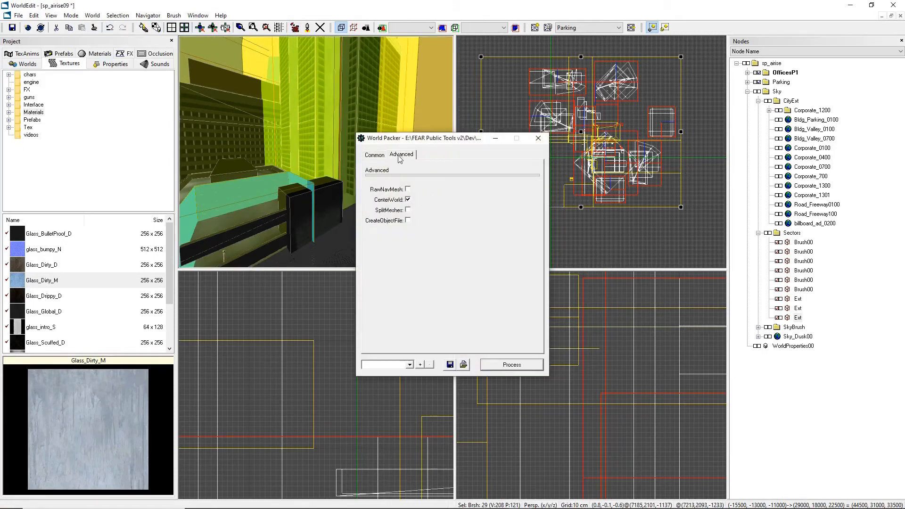
pyautogui.click(401, 155)
pyautogui.click(538, 138)
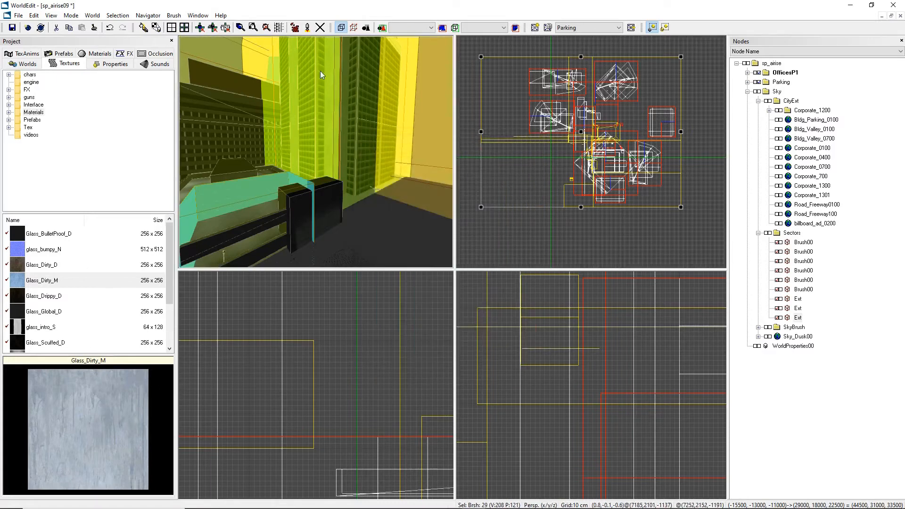
# Reopen World Packer without saving the level, review its Common process settings, and close it.
pyautogui.click(296, 29)
pyautogui.click(449, 281)
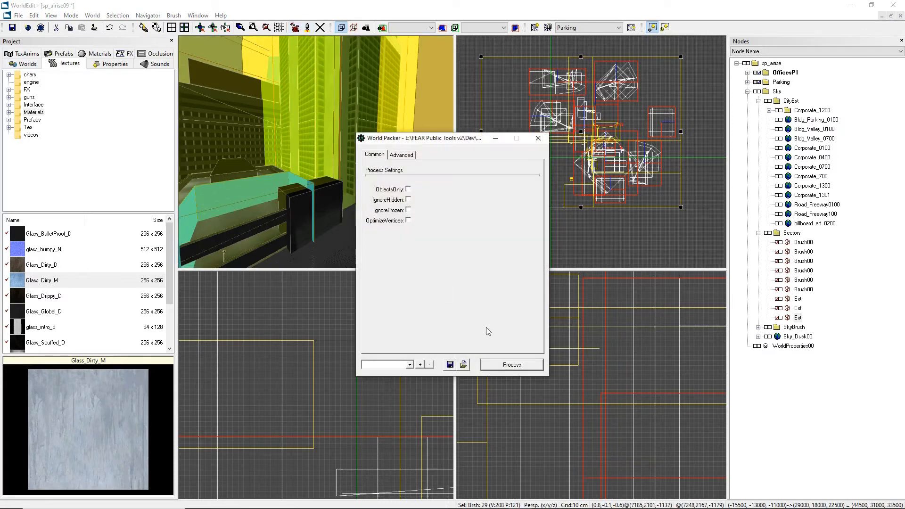
pyautogui.click(538, 139)
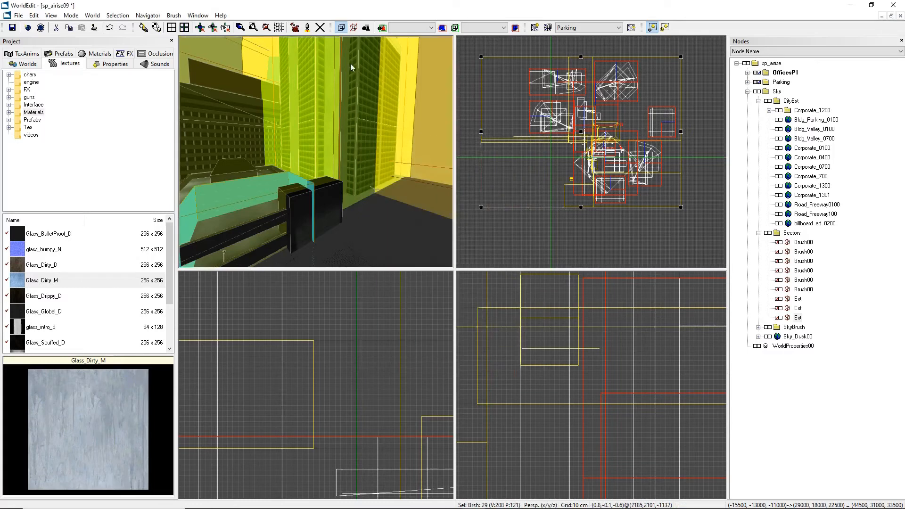
# Open the key configuration, review the actions and their key bindings, and close it without changes.
pyautogui.click(308, 28)
pyautogui.click(93, 16)
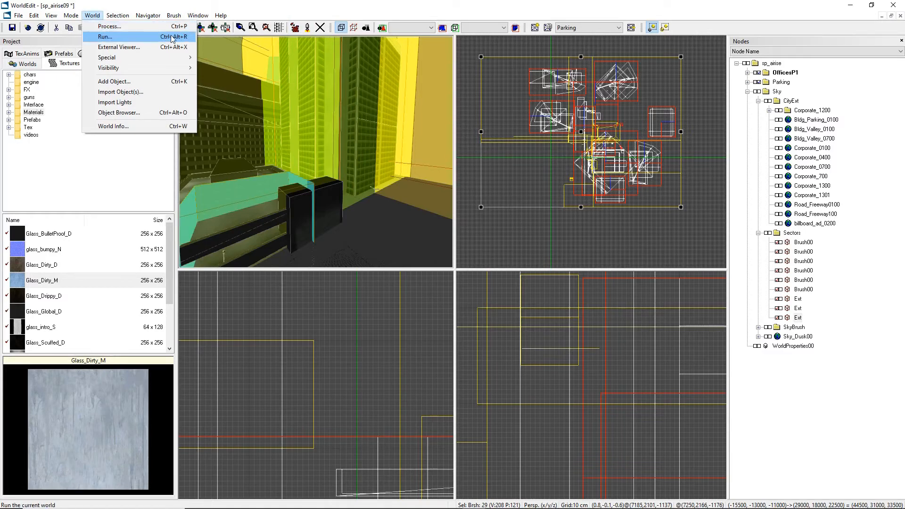
pyautogui.moveTo(34, 15)
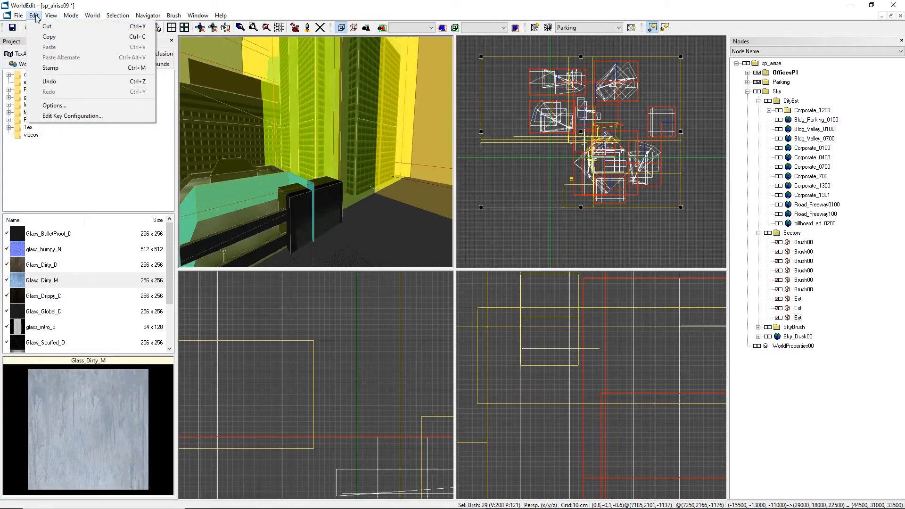
pyautogui.click(66, 118)
pyautogui.scroll(-15, 434, 250)
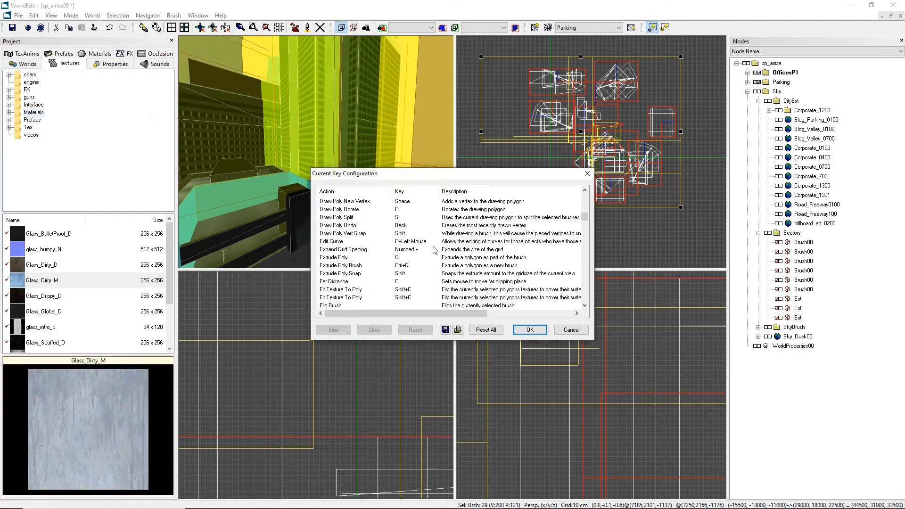
pyautogui.scroll(-10, 434, 250)
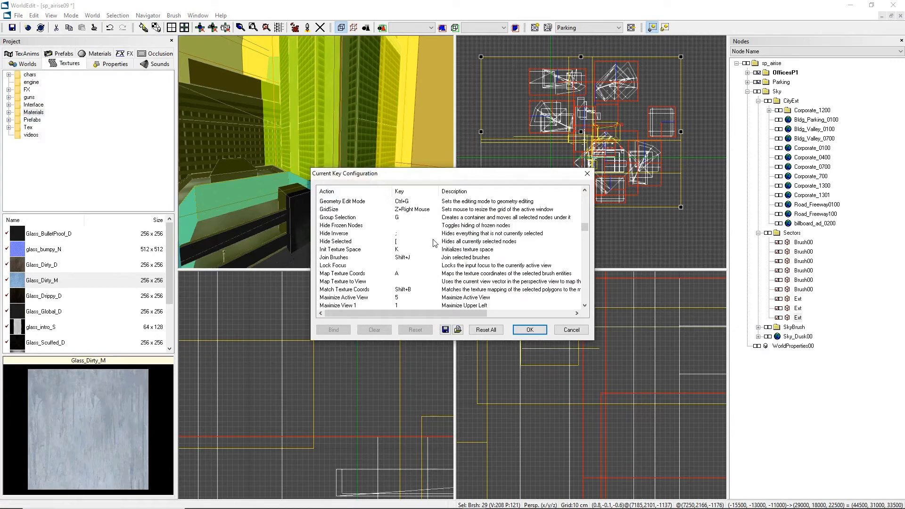
pyautogui.click(588, 174)
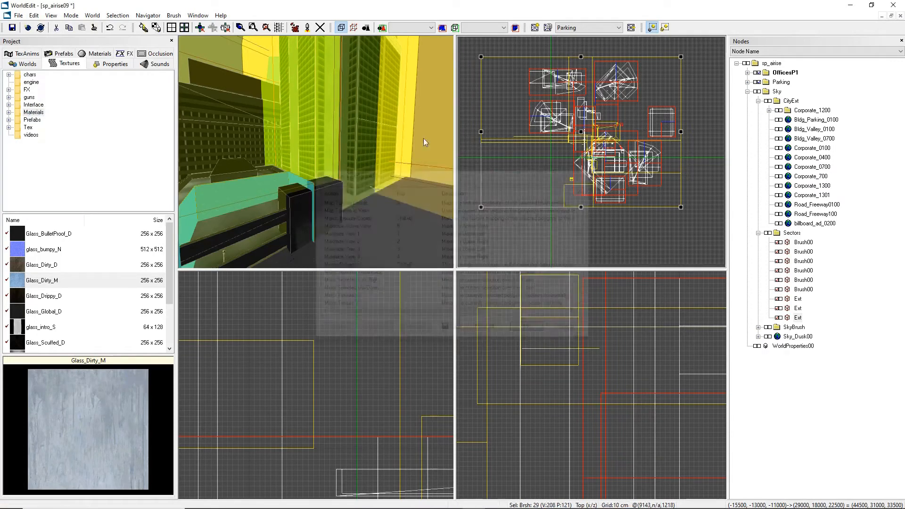
# Review the world's Special commands and run Cleanup Geometry.
pyautogui.click(117, 16)
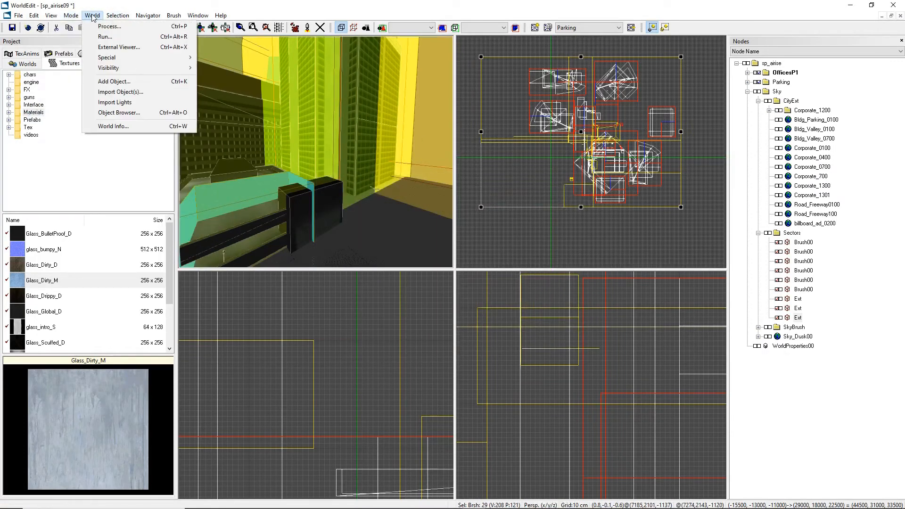
pyautogui.moveTo(93, 16)
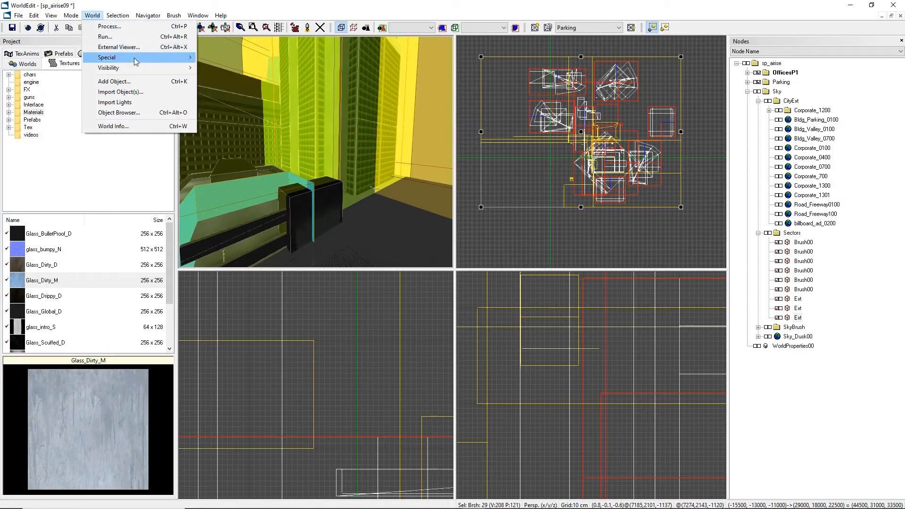
pyautogui.moveTo(136, 61)
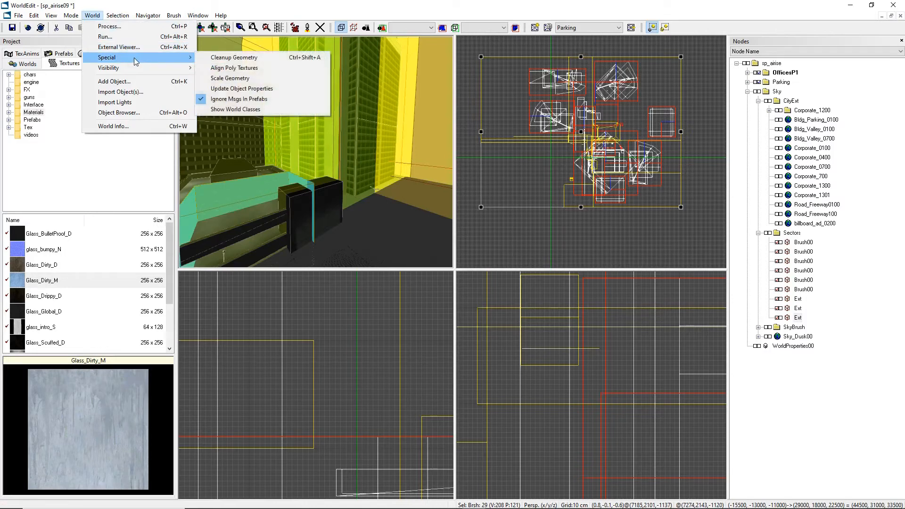
pyautogui.click(228, 58)
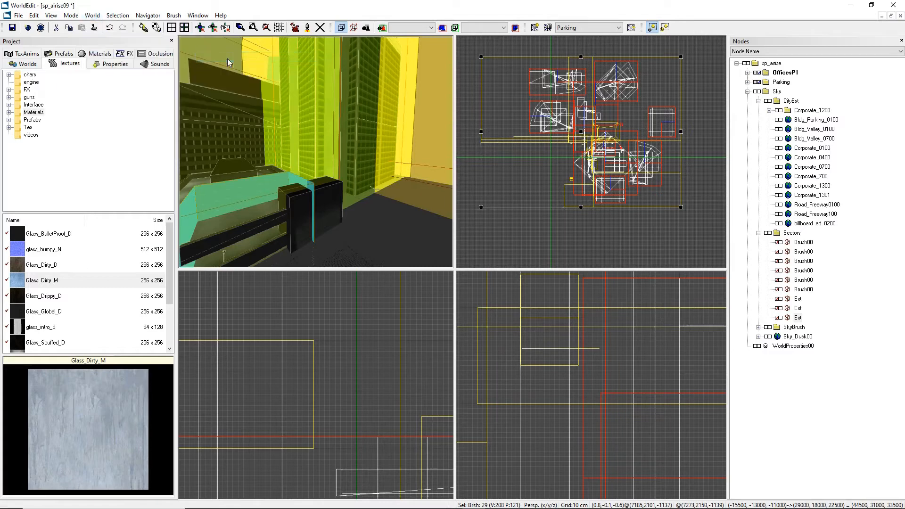
pyautogui.rightClick(339, 168)
pyautogui.click(172, 2)
# Open the class list for adding an object to the world, browse its types and highlight GunMount.
pyautogui.click(71, 17)
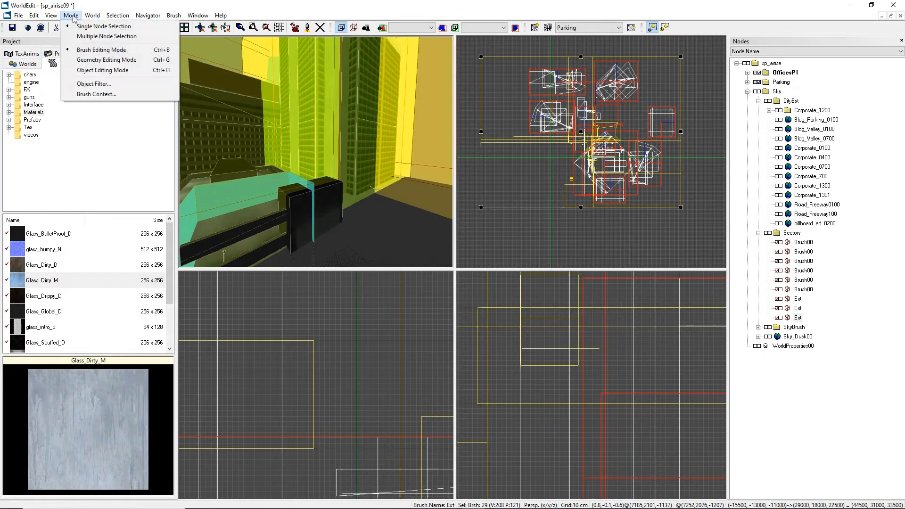
pyautogui.moveTo(117, 16)
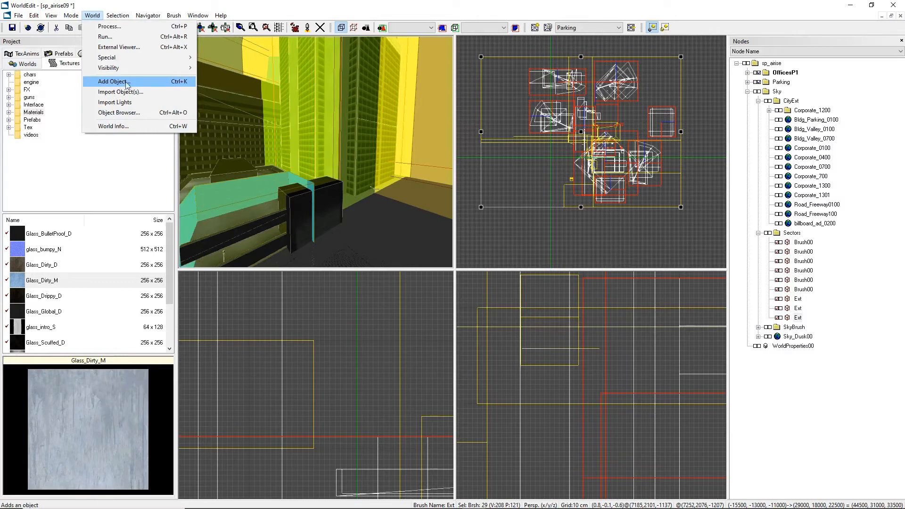
pyautogui.click(180, 84)
pyautogui.scroll(-10, 417, 240)
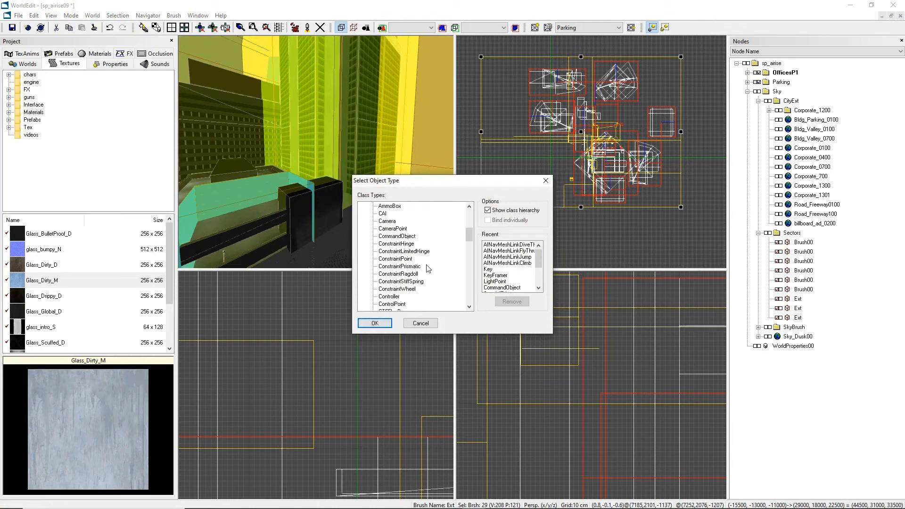
pyautogui.scroll(10, 426, 266)
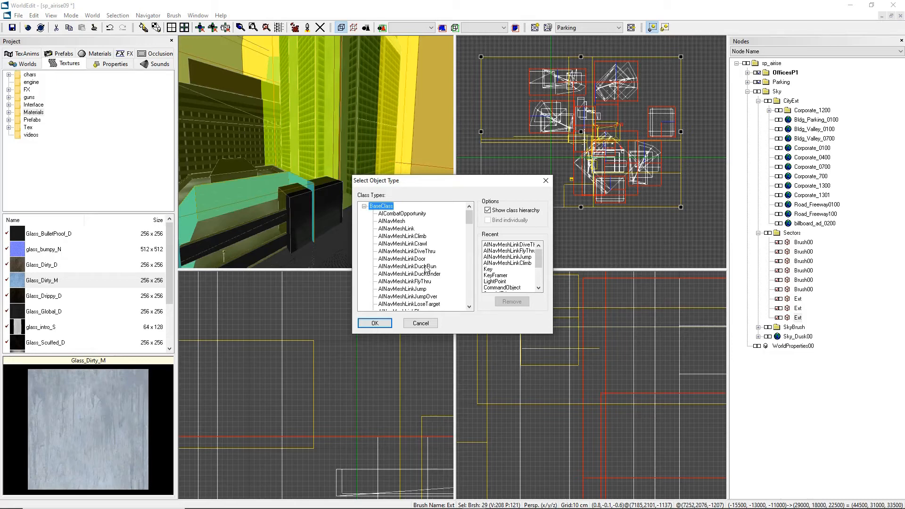
pyautogui.scroll(-10, 428, 270)
pyautogui.click(390, 273)
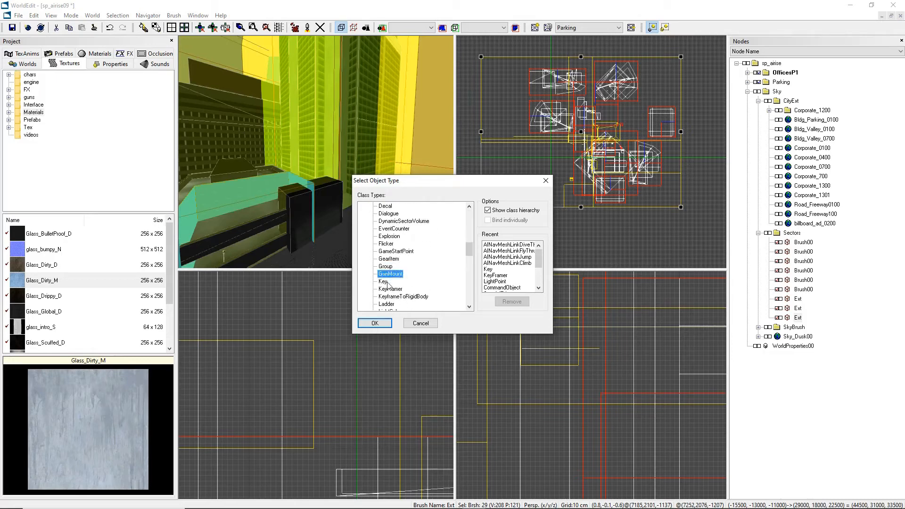
# Highlight the Dialogue and AmmoBox classes, browse on to the light types, and close the list without adding an object, reopening it once.
pyautogui.scroll(2, 407, 260)
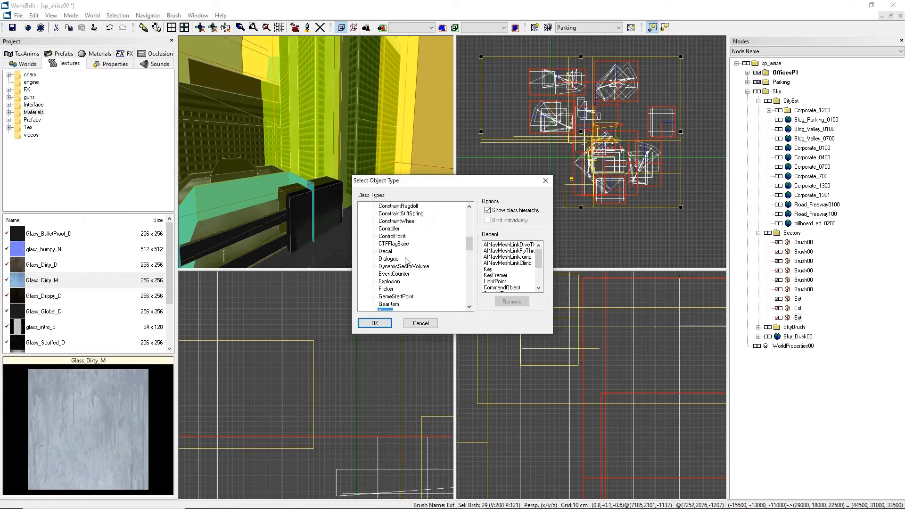
pyautogui.click(386, 260)
pyautogui.scroll(5, 405, 264)
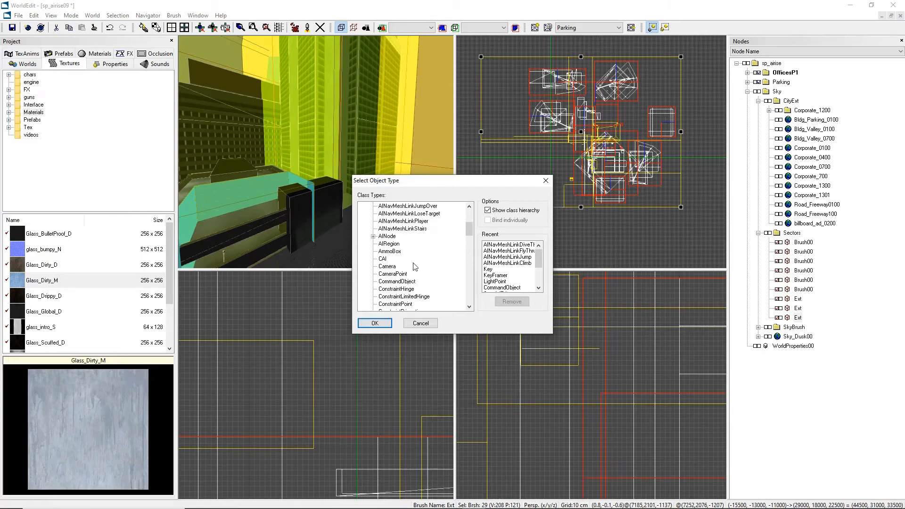
pyautogui.click(389, 252)
pyautogui.scroll(-5, 400, 259)
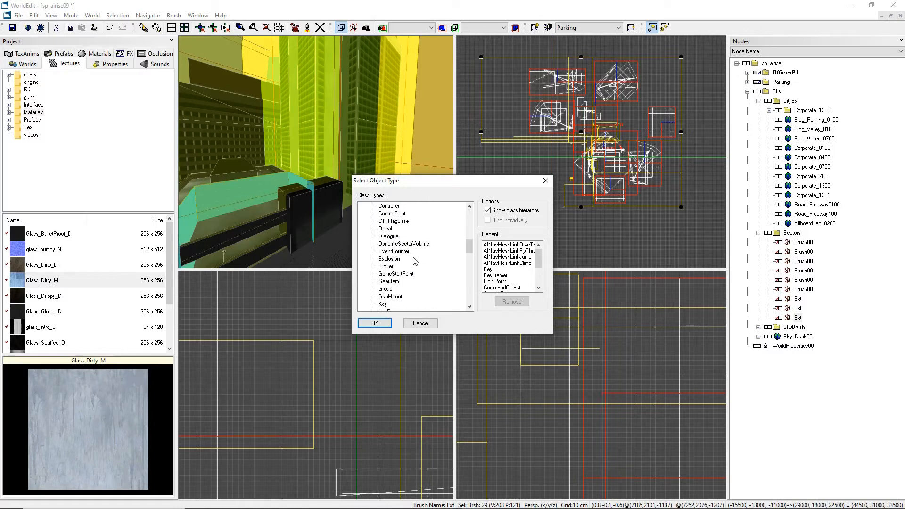
pyautogui.scroll(-3, 415, 261)
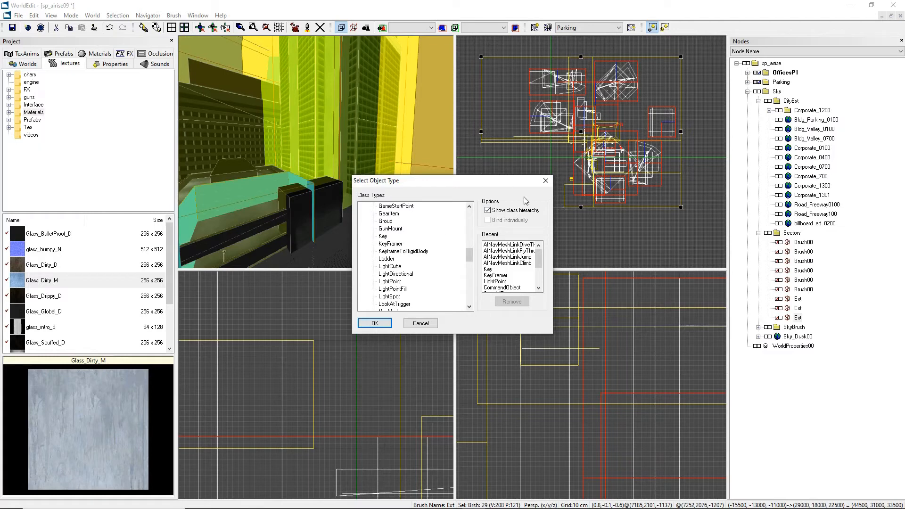
pyautogui.click(546, 181)
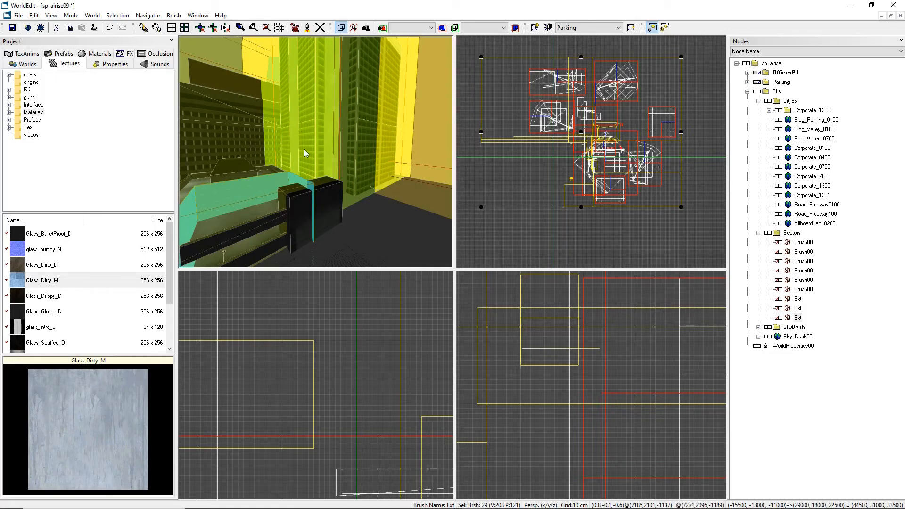
pyautogui.hotkey('ctrl', 'k')
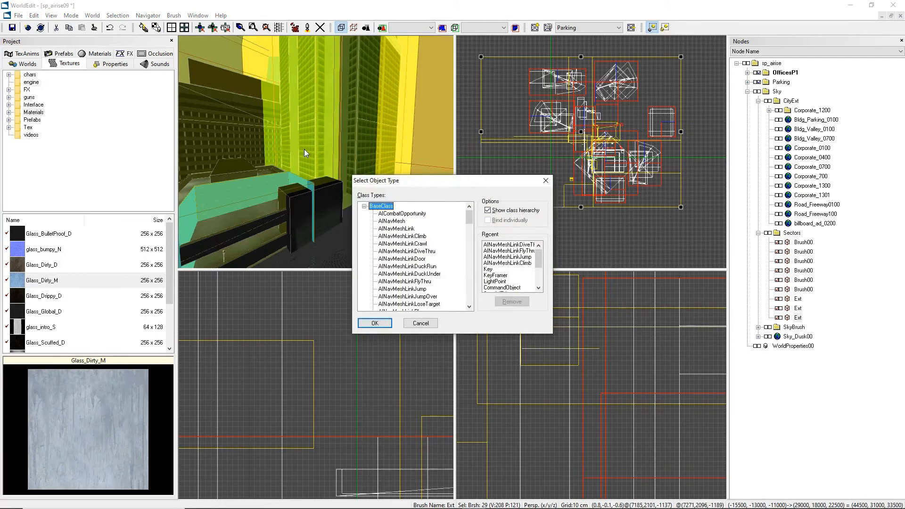
pyautogui.click(546, 180)
# Select a single Ext sector brush in the perspective view, and review the Selection commands such as Hide Inverse and Mirror.
pyautogui.click(118, 15)
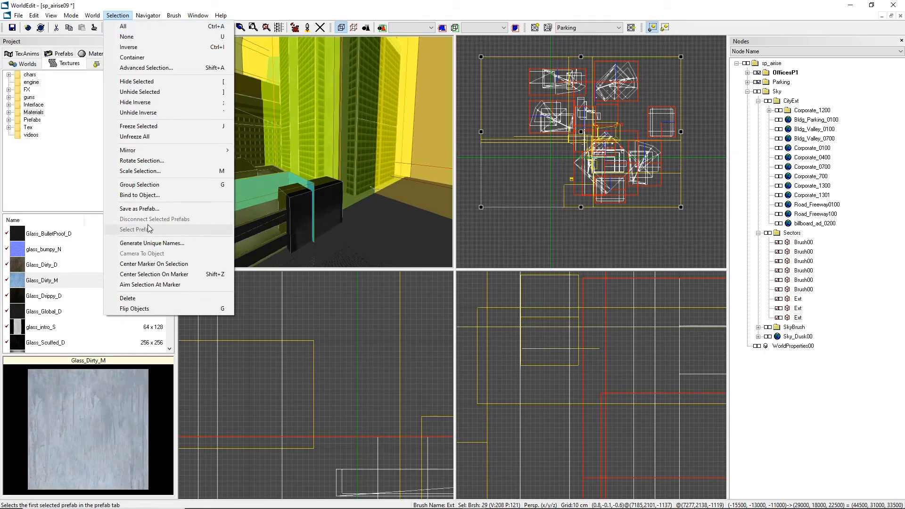
pyautogui.click(160, 102)
pyautogui.click(310, 210)
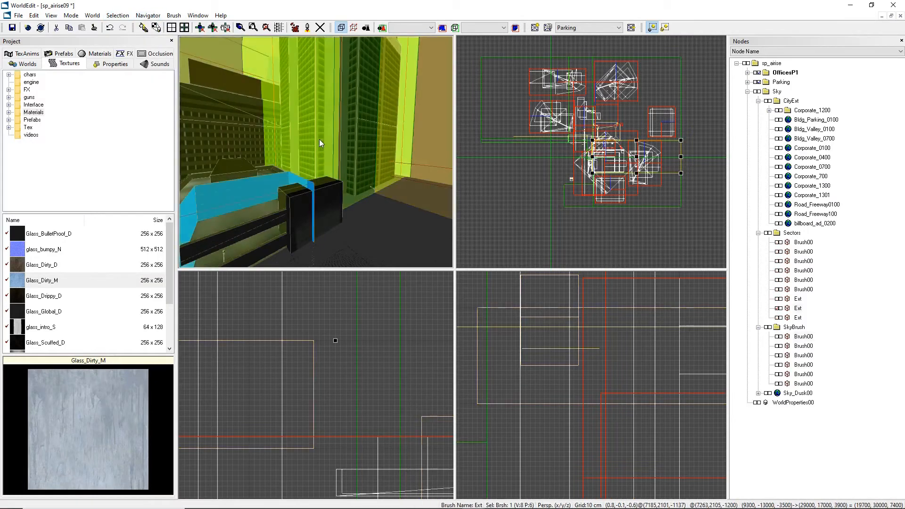
pyautogui.click(115, 16)
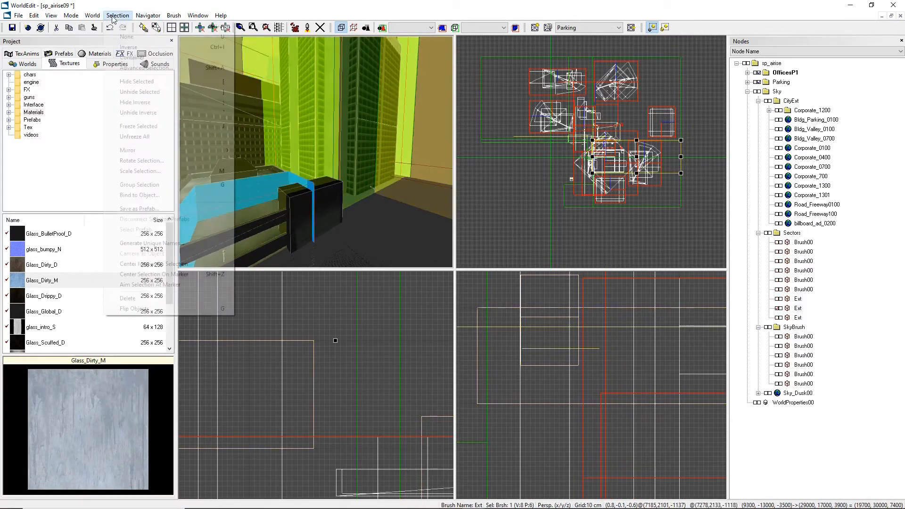
pyautogui.moveTo(135, 153)
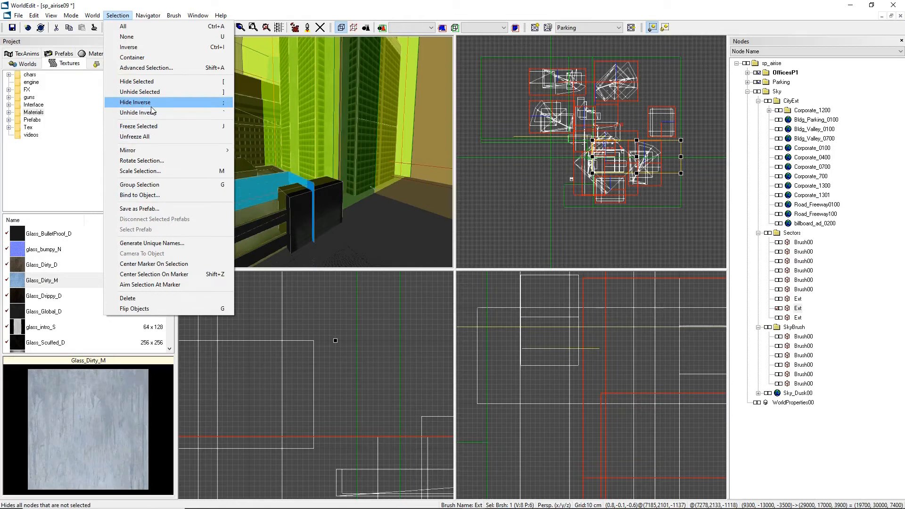
# Examine the Navigator commands for storing, organizing and moving between positions.
pyautogui.moveTo(146, 17)
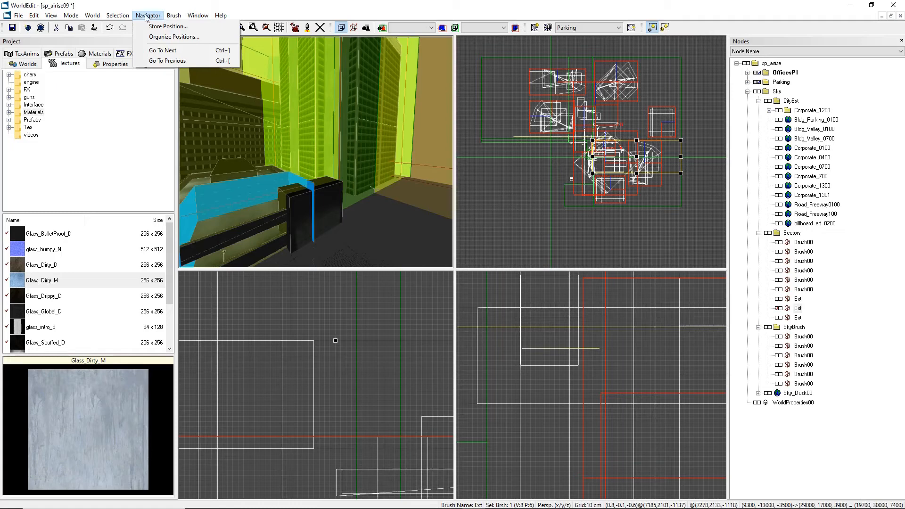
pyautogui.click(142, 2)
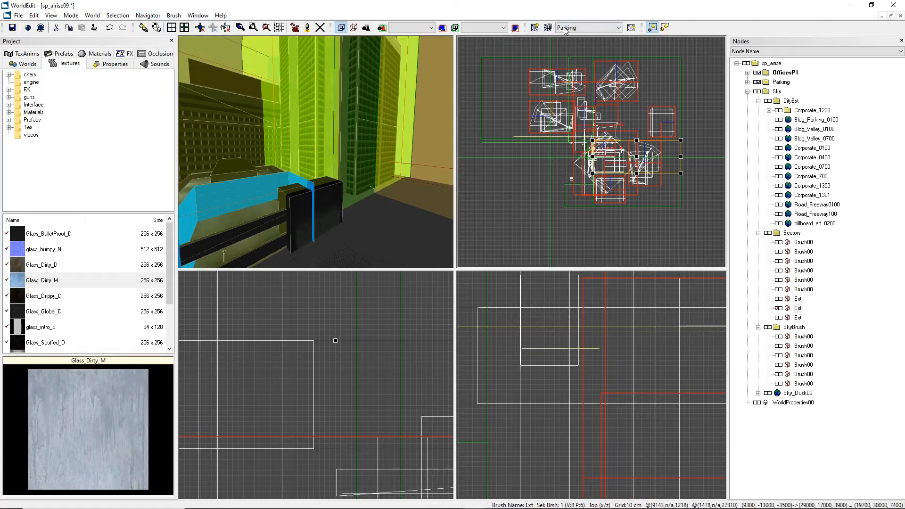
pyautogui.click(143, 16)
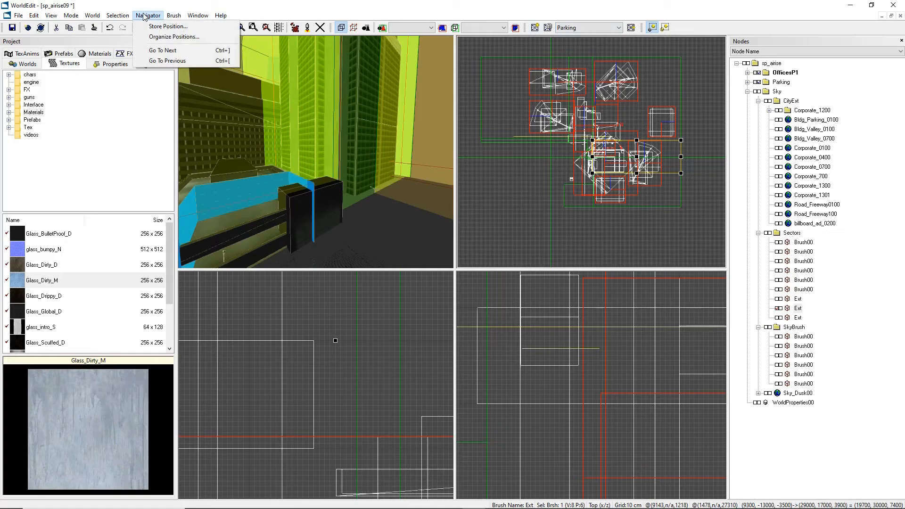
pyautogui.click(260, 2)
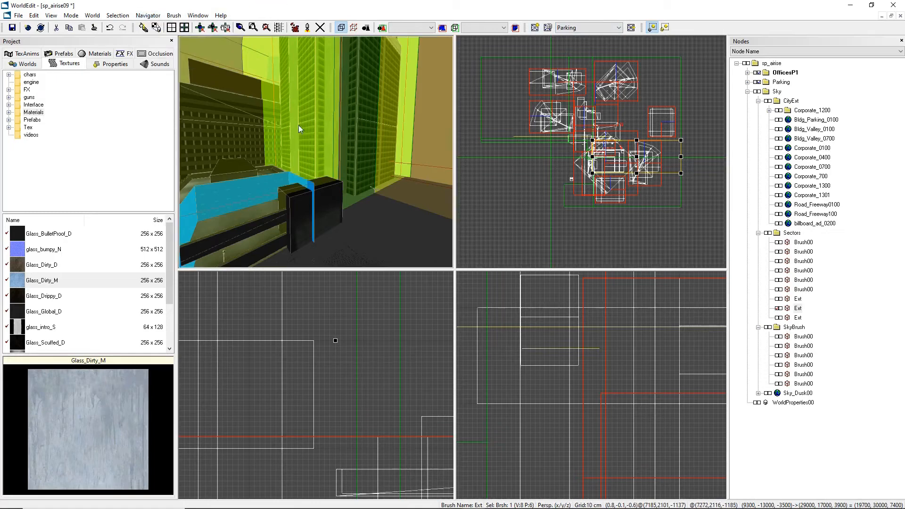
# Reframe the perspective view slightly and store it as a navigator position named Here.
pyautogui.moveTo(299, 125)
pyautogui.mouseDown(button='right')
pyautogui.moveTo(299, 163)
pyautogui.moveTo(310, 129)
pyautogui.mouseUp(button='right')
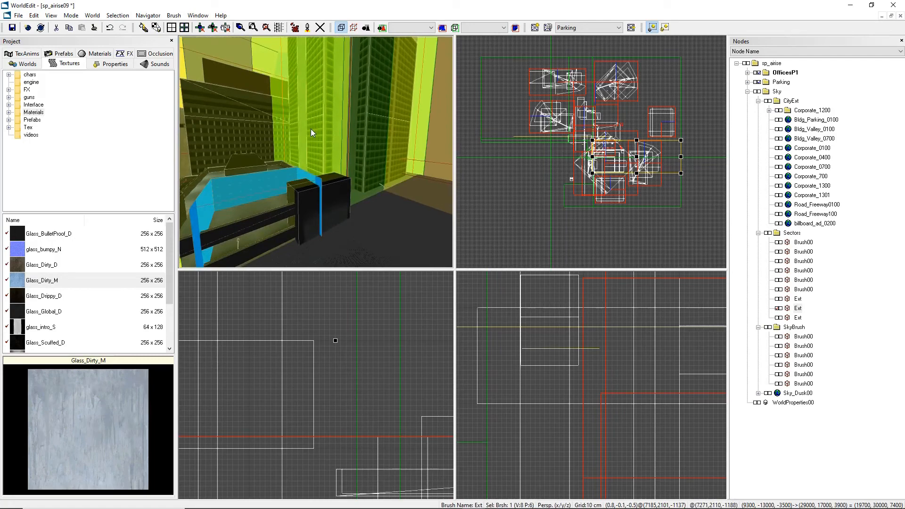
pyautogui.moveTo(311, 129); pyautogui.dragTo(288, 126, button='right')
pyautogui.click(599, 28)
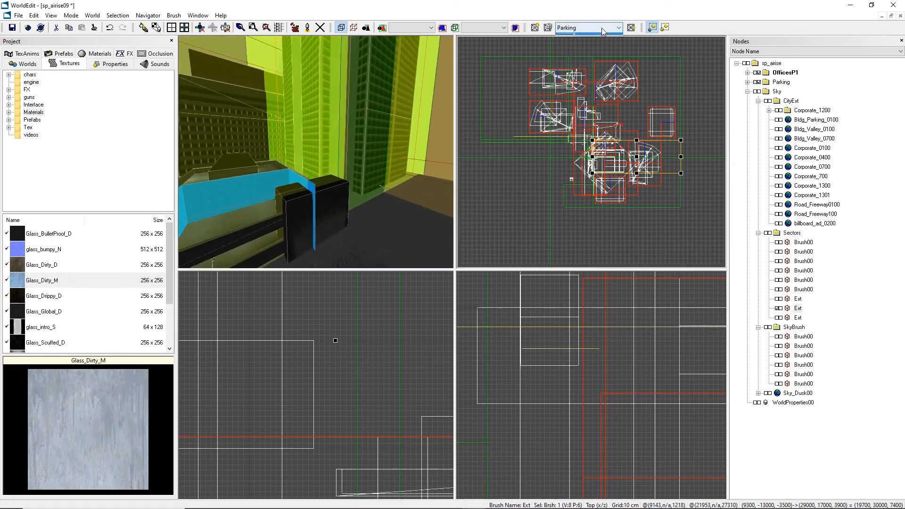
pyautogui.click(597, 28)
pyautogui.click(535, 28)
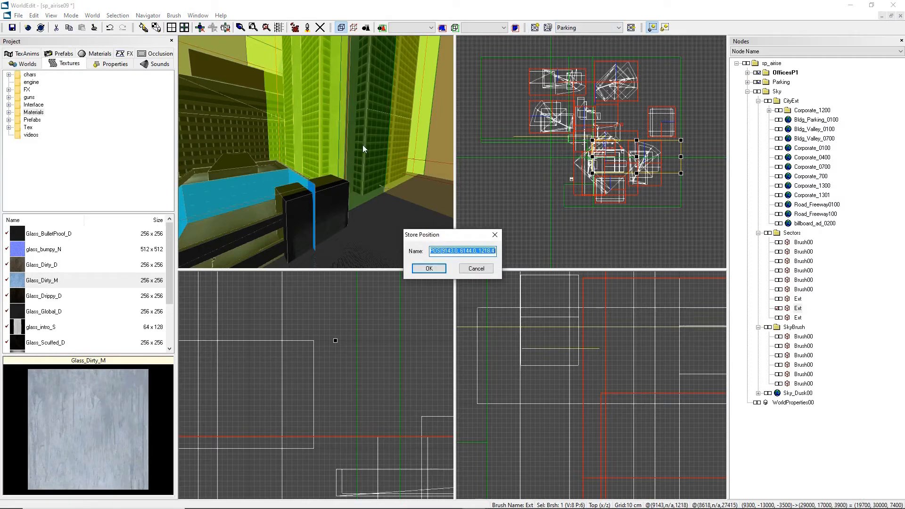
pyautogui.press('BackSpace')
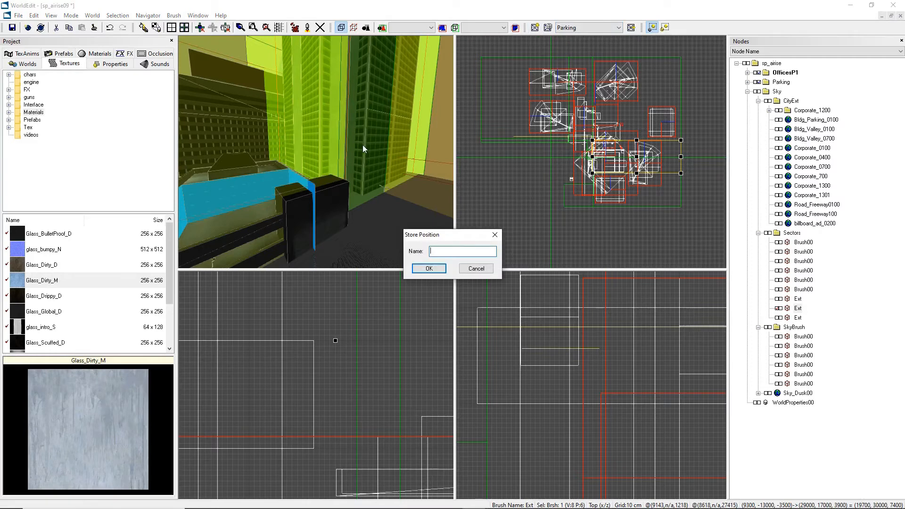
pyautogui.write('Here')
pyautogui.click(427, 268)
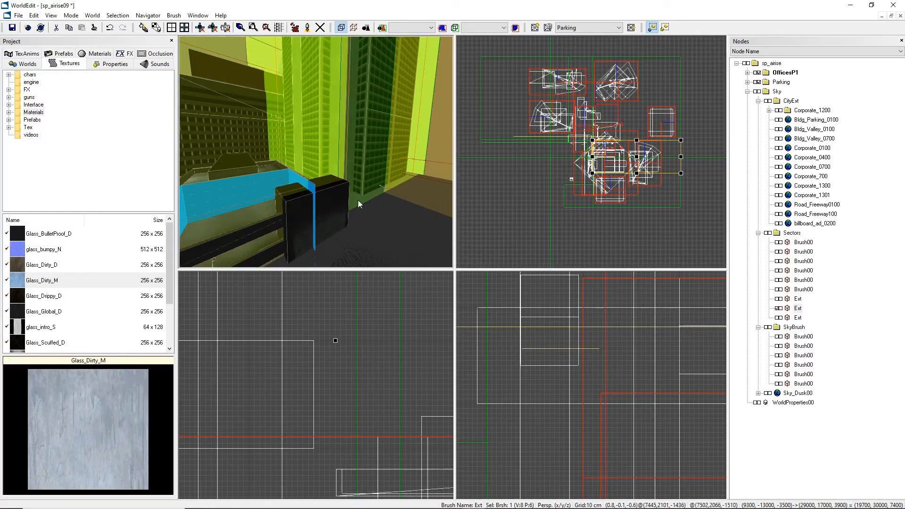
# Move the perspective view away to another part of the city, and return to the stored navigator position Here.
pyautogui.scroll(-5, 397, 369)
pyautogui.scroll(-3, 490, 349)
pyautogui.moveTo(419, 227); pyautogui.dragTo(316, 207, button='right')
pyautogui.press('Up')
pyautogui.press('Left')
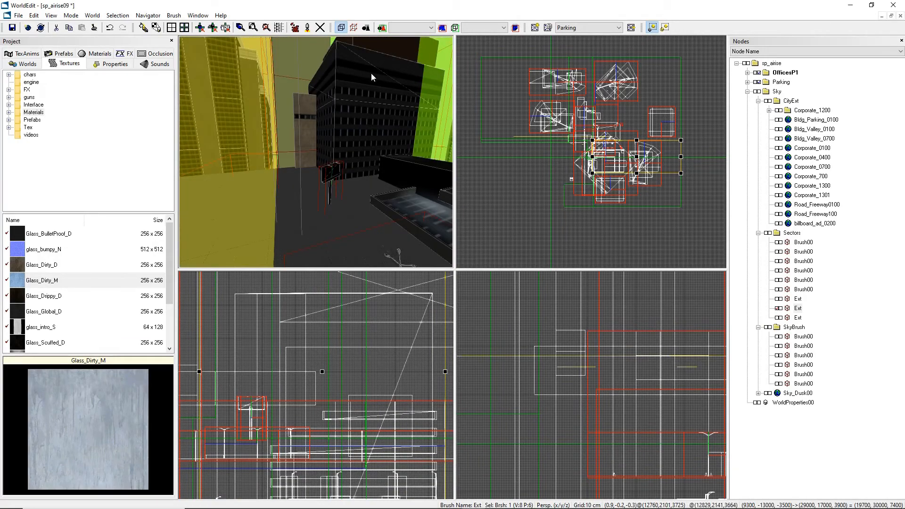
pyautogui.click(585, 27)
pyautogui.click(568, 44)
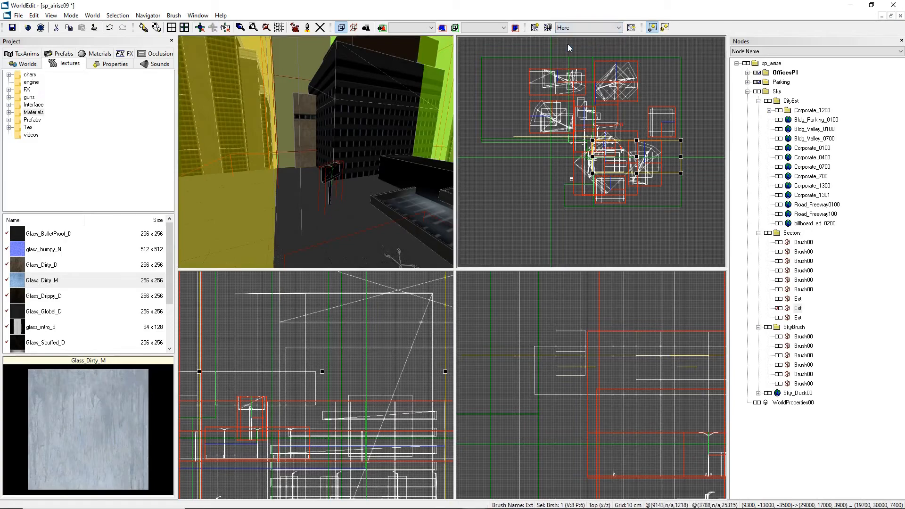
pyautogui.click(631, 28)
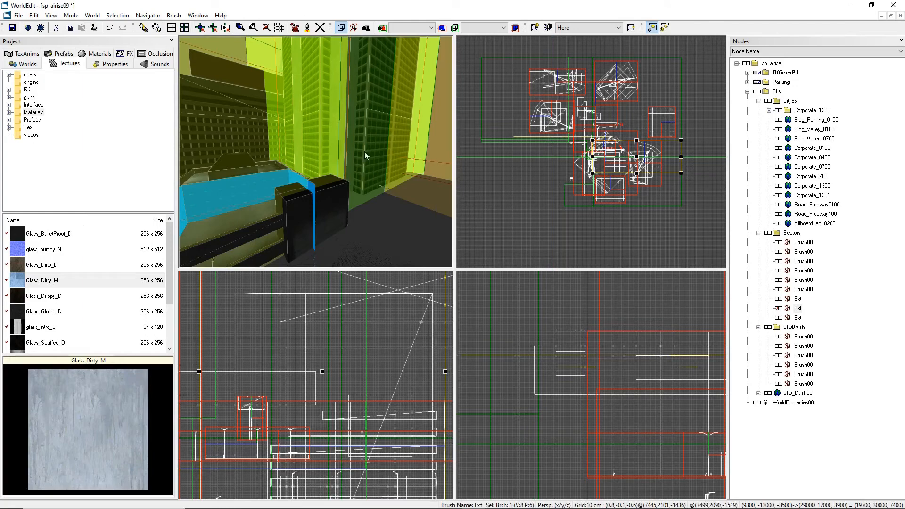
# Reframe the perspective view and bring up the Store Position dialog, dismissing it without storing a position.
pyautogui.moveTo(364, 151); pyautogui.dragTo(312, 160, button='right')
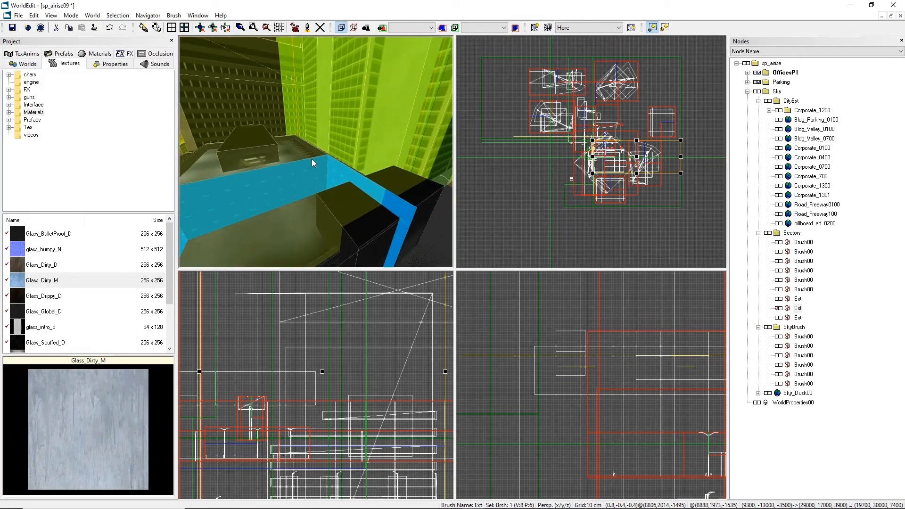
pyautogui.click(535, 27)
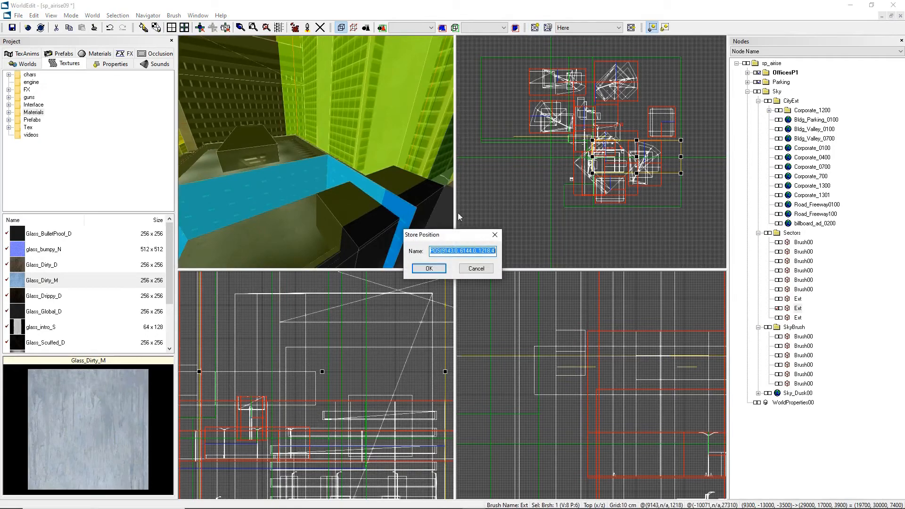
pyautogui.press('Return')
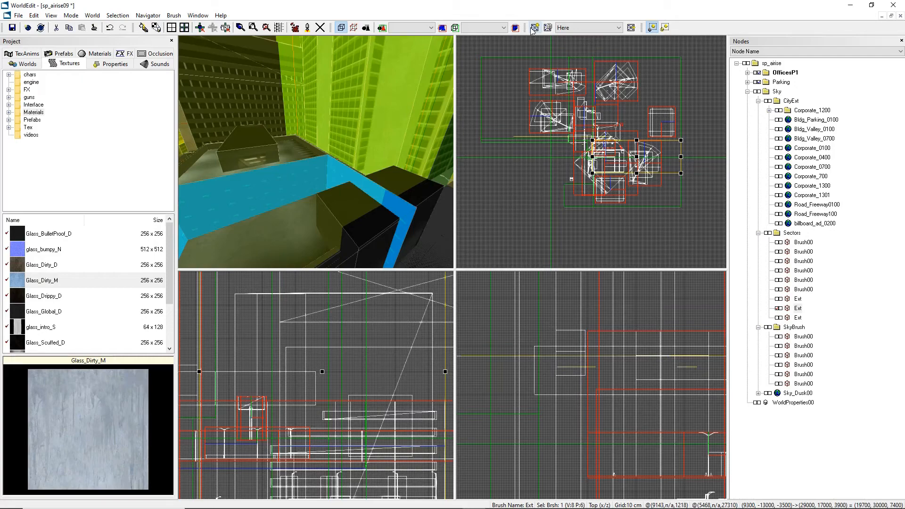
# Go to the stored navigator position Parking.
pyautogui.click(582, 29)
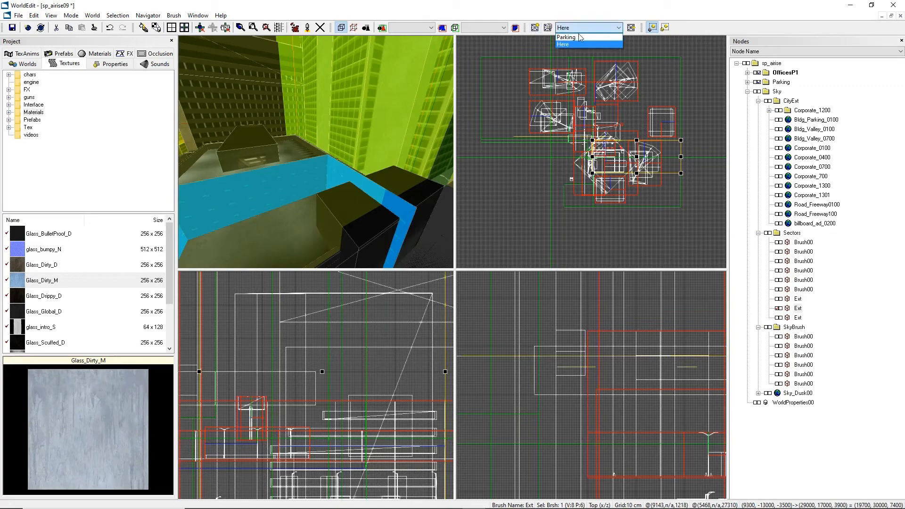
pyautogui.click(566, 38)
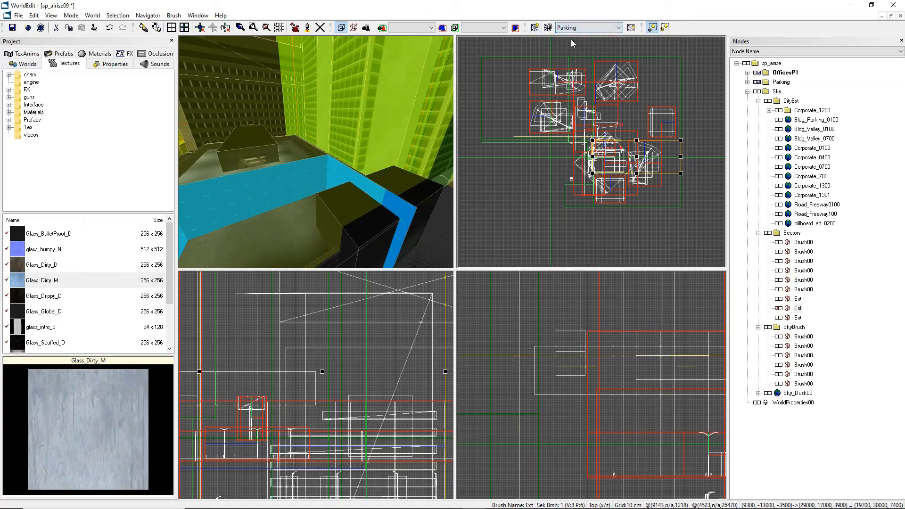
pyautogui.click(631, 28)
pyautogui.click(328, 169)
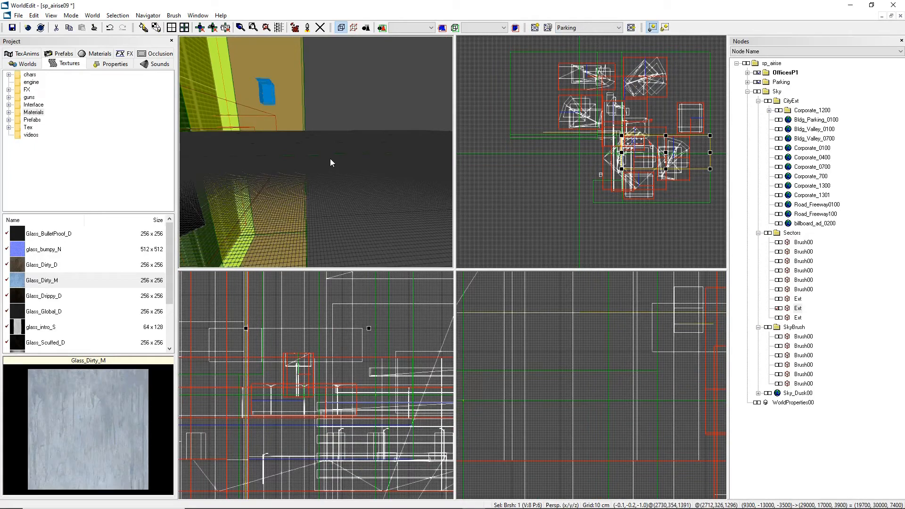
# Show the hidden Parking group, look around its geometry in the perspective view, and hide the group again.
pyautogui.click(760, 83)
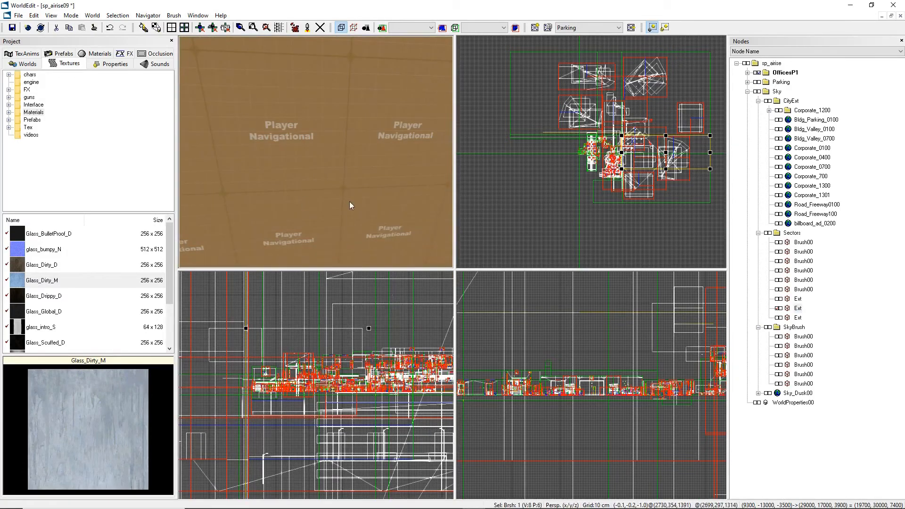
pyautogui.moveTo(349, 203); pyautogui.dragTo(346, 166, button='middle')
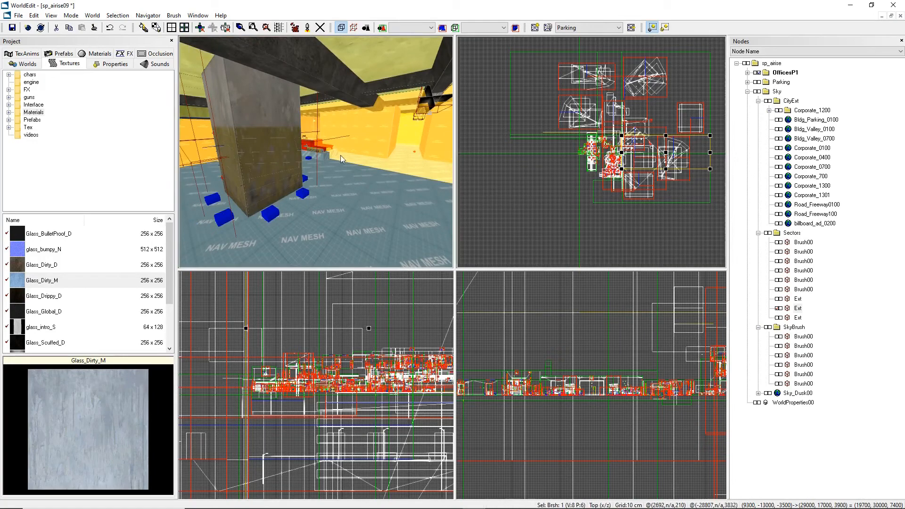
pyautogui.click(757, 82)
pyautogui.moveTo(327, 168); pyautogui.dragTo(396, 168, button='right')
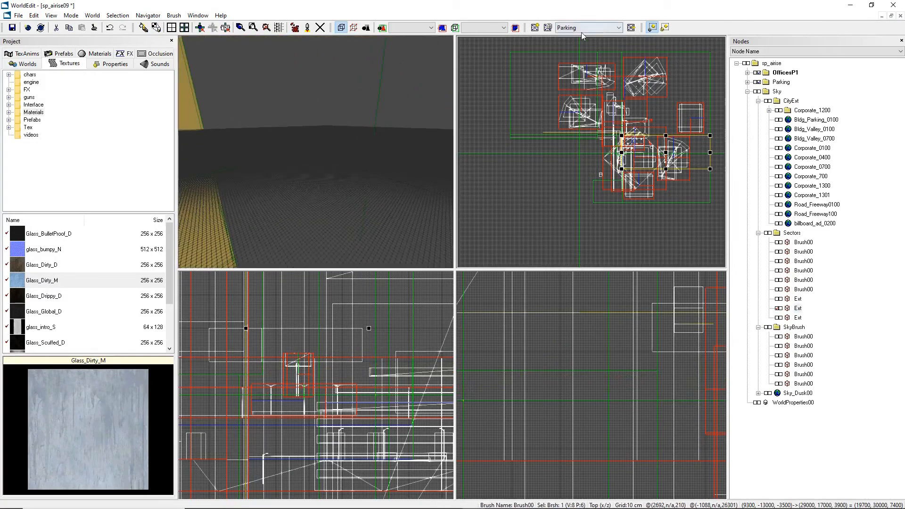
# Review the Navigator commands and their shortcut controls for storing, choosing and going to a position, keeping Parking chosen.
pyautogui.click(148, 16)
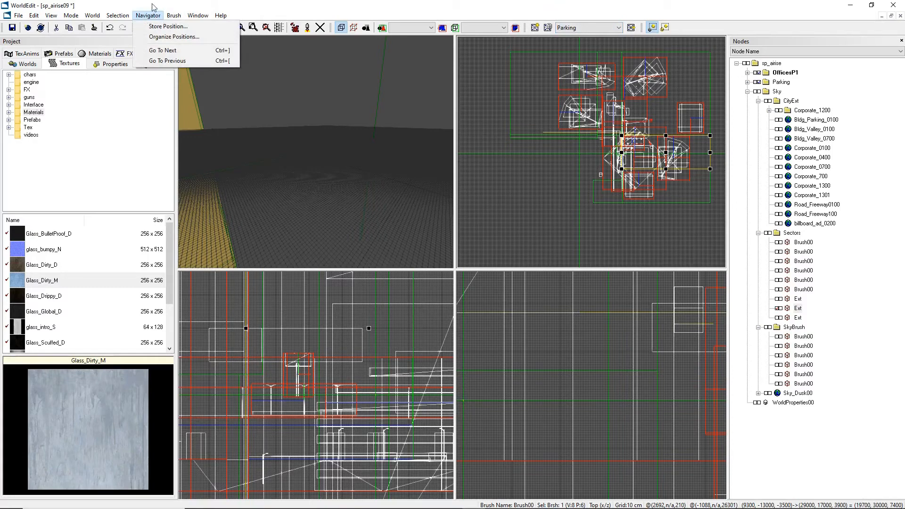
pyautogui.click(593, 27)
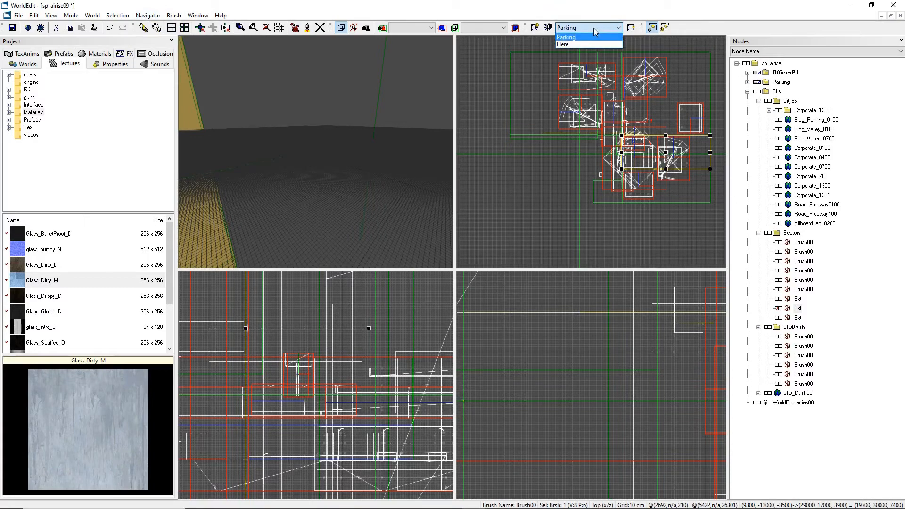
pyautogui.click(579, 38)
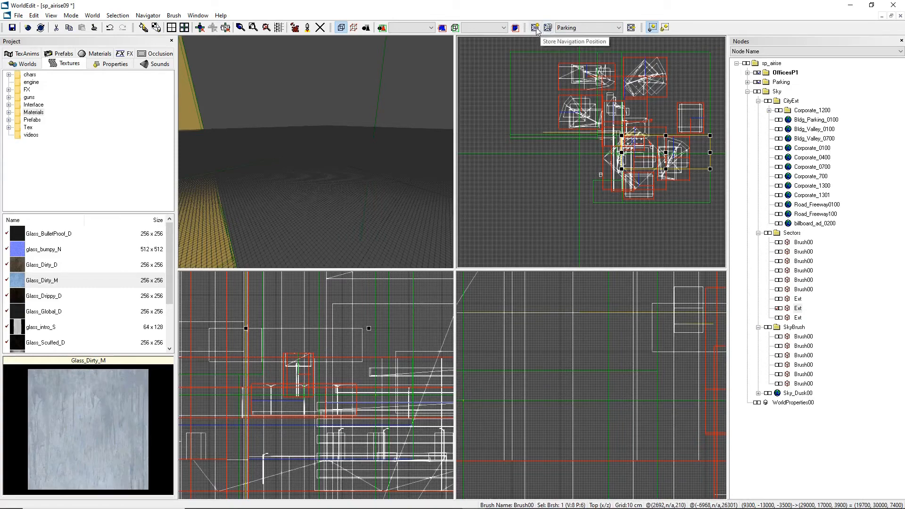
pyautogui.click(569, 28)
pyautogui.click(571, 28)
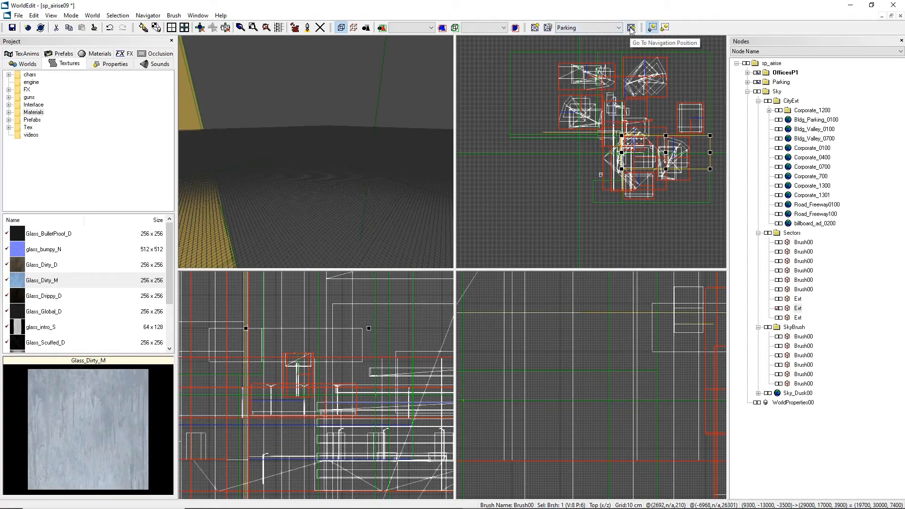
# Examine the Move Up, Move Down, Rename and Delete options for the Parking and Here positions in Organize Positions, and close the dialog.
pyautogui.click(548, 29)
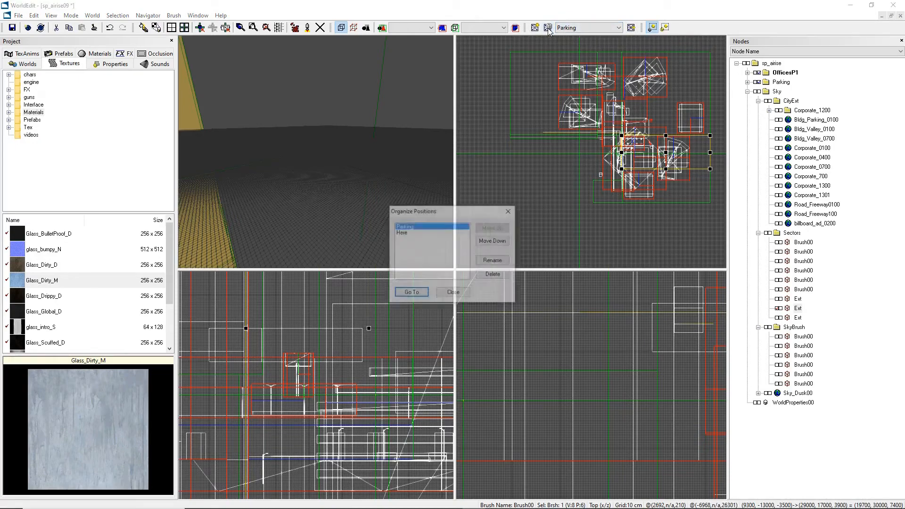
pyautogui.click(406, 226)
pyautogui.click(409, 232)
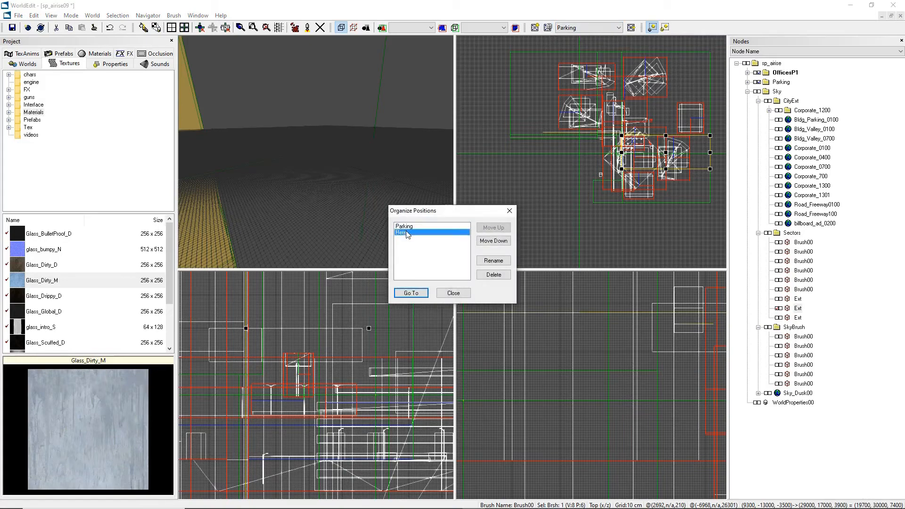
pyautogui.click(406, 227)
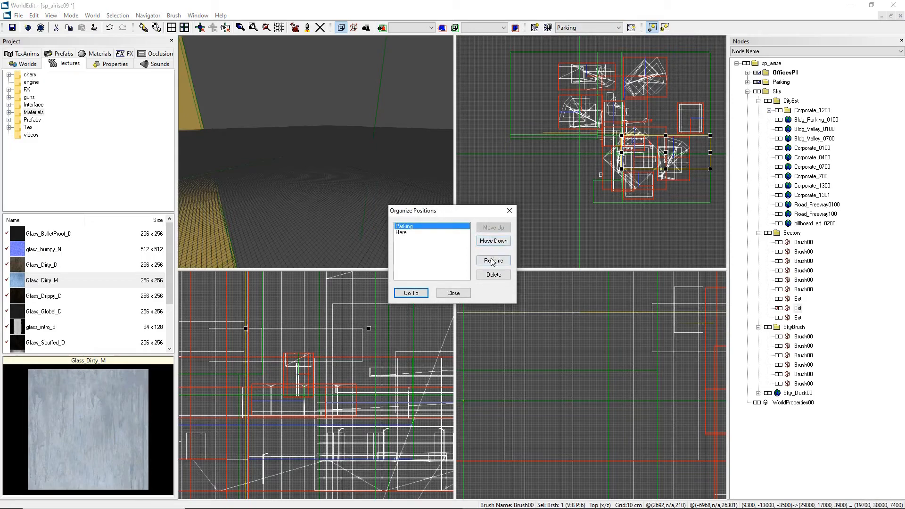
pyautogui.click(404, 232)
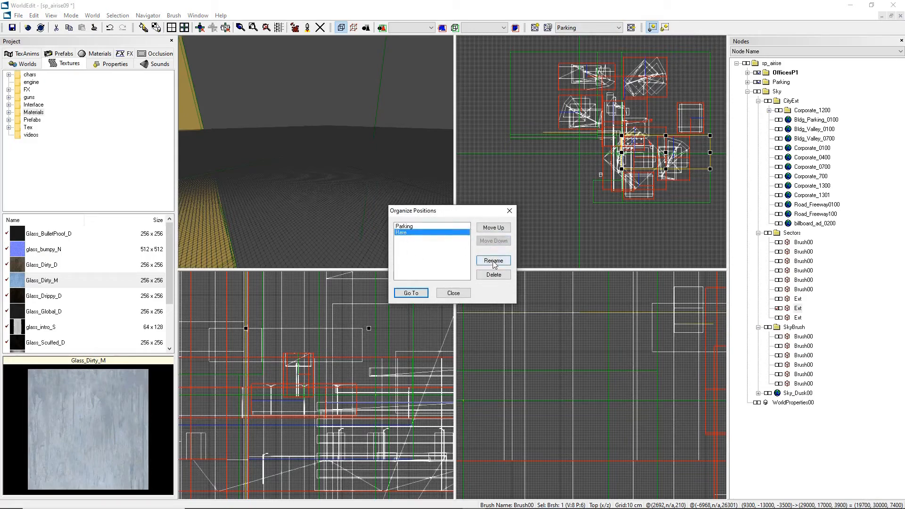
pyautogui.click(412, 227)
pyautogui.click(514, 209)
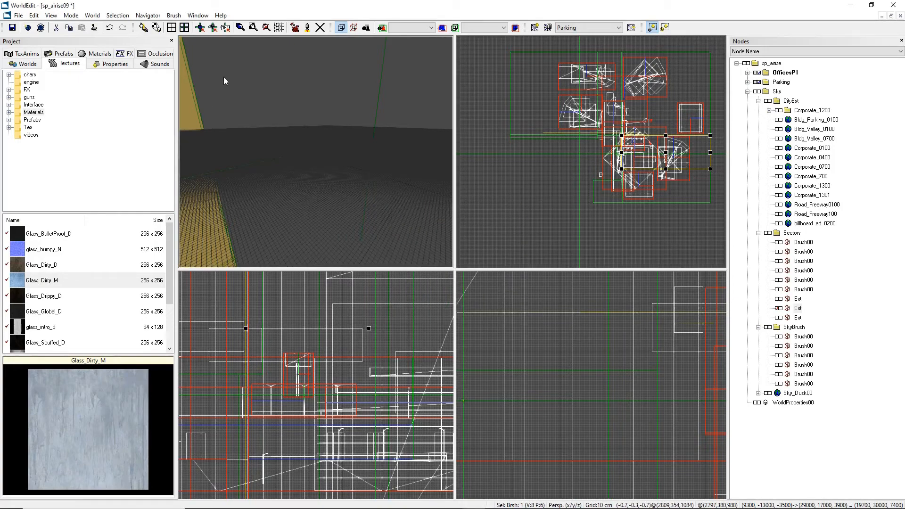
# Review the Brush commands, including the Add Primitive shapes and the join, triangulate and merge operations, without running any.
pyautogui.click(174, 16)
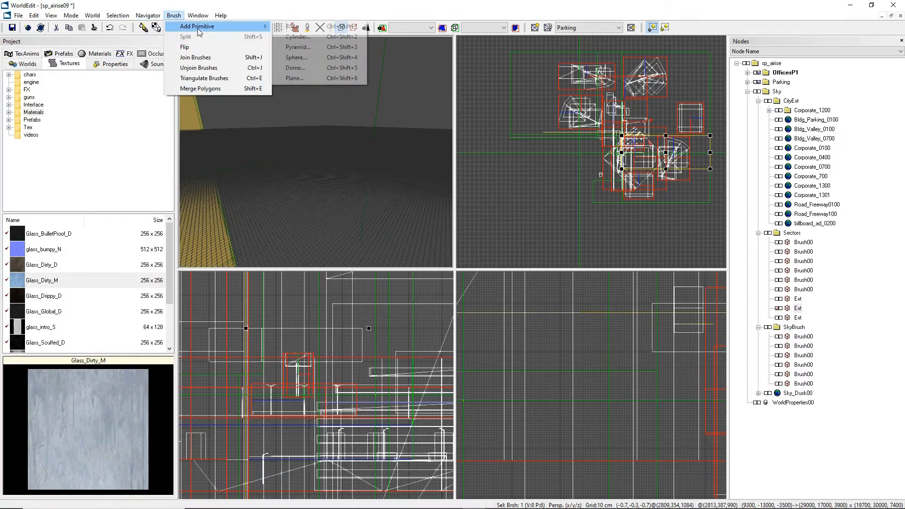
pyautogui.moveTo(183, 28)
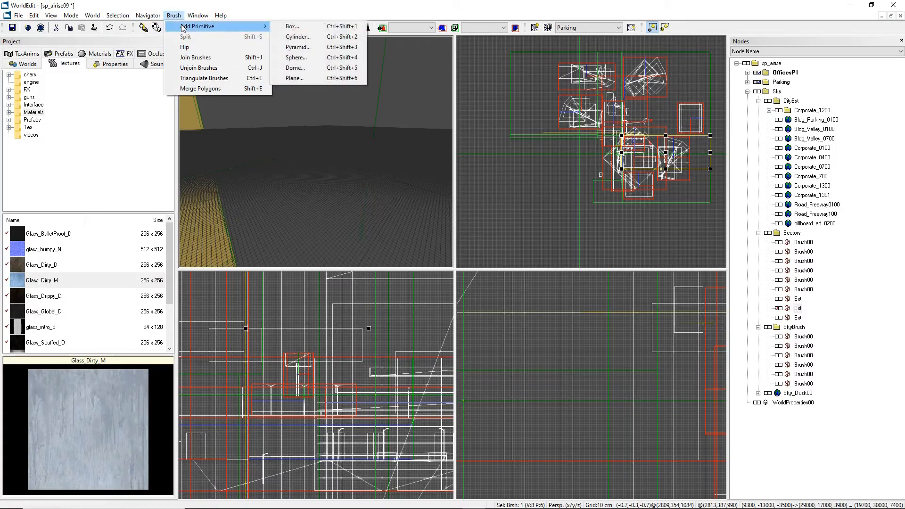
pyautogui.click(237, 101)
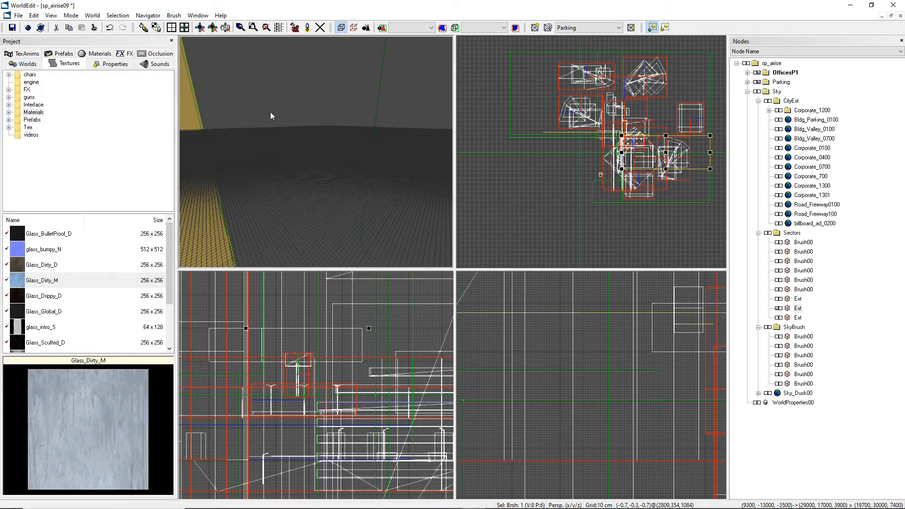
pyautogui.moveTo(313, 491)
pyautogui.click(250, 488)
pyautogui.click(174, 16)
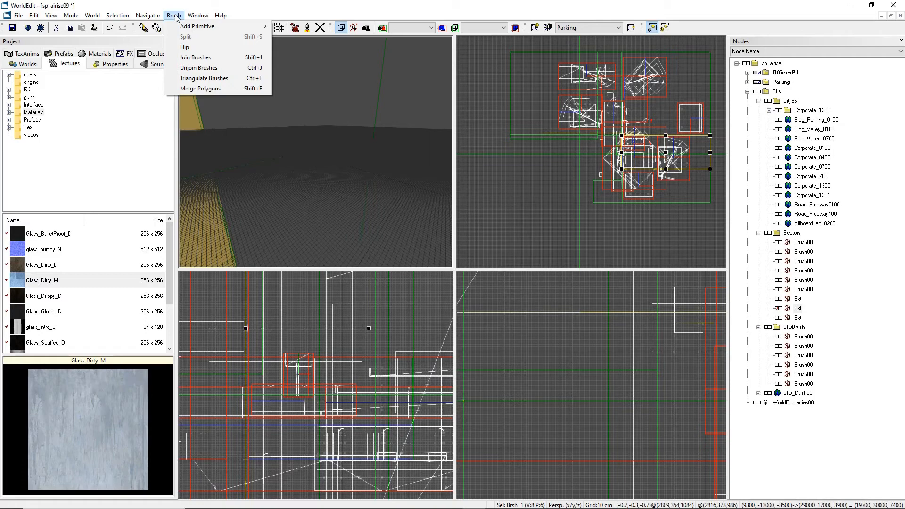
pyautogui.click(122, 2)
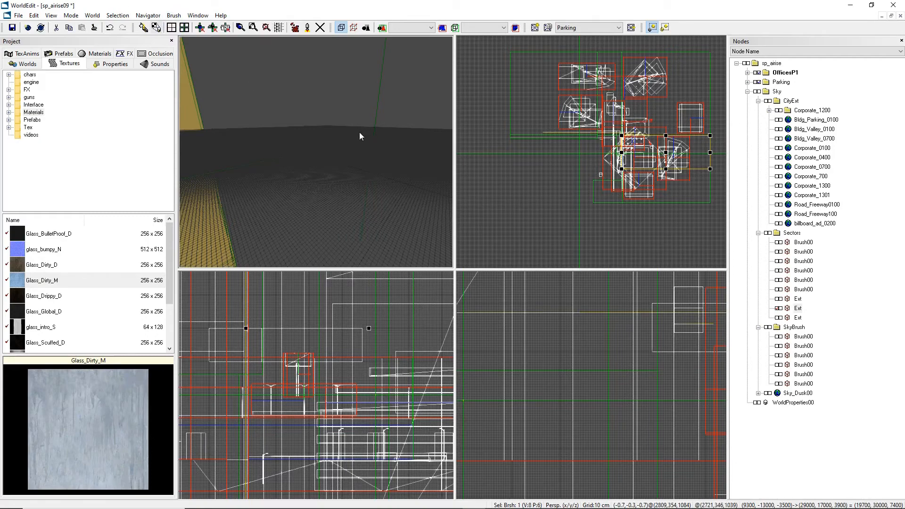
# Preview the Bldg_HiRes_01 and Bldg_Bush01 prefabs in the City prefabs, and open billboard_ad_02 for editing.
pyautogui.click(63, 56)
pyautogui.click(52, 231)
pyautogui.click(41, 212)
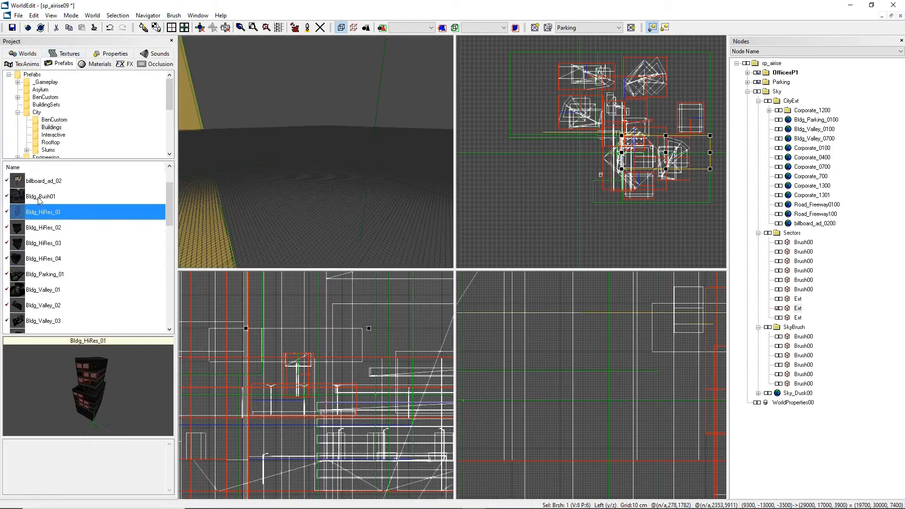
pyautogui.click(38, 198)
pyautogui.click(36, 184)
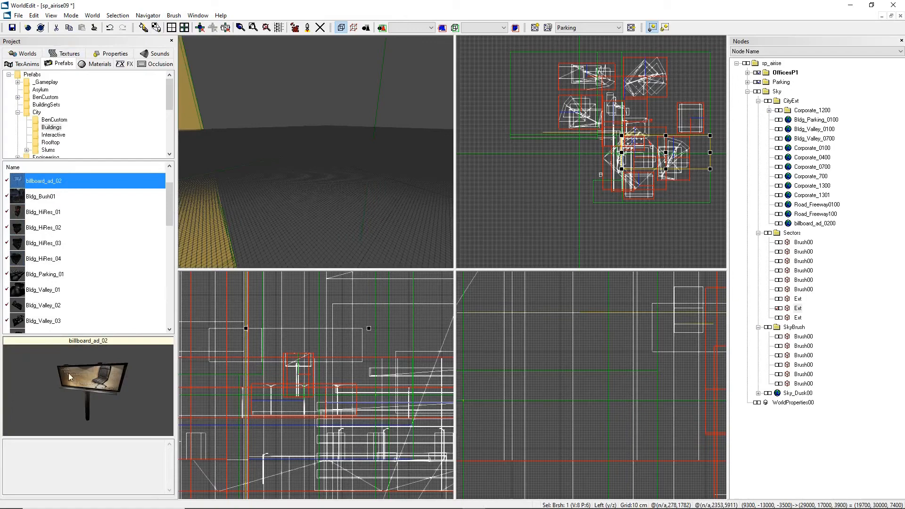
pyautogui.rightClick(58, 183)
pyautogui.click(71, 188)
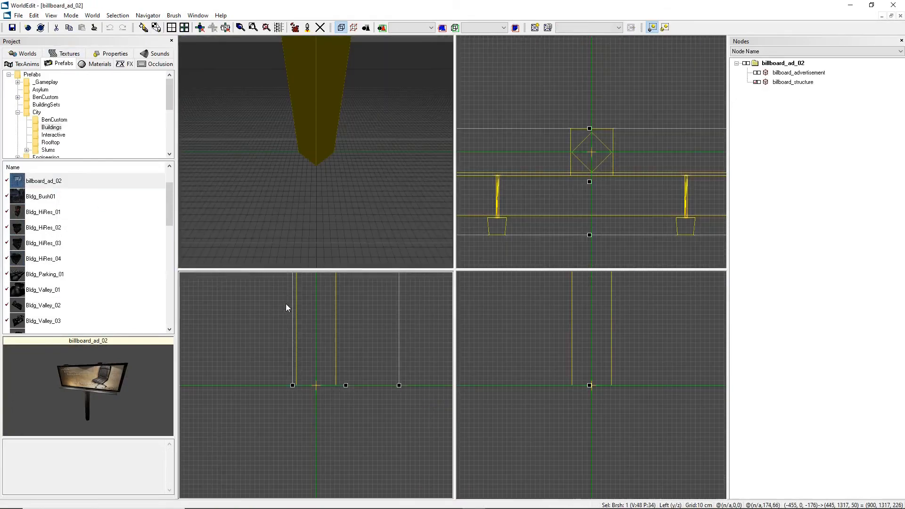
# Deselect the billboard_structure brush, select only billboard_advertisement, and view the billboard from its front side.
pyautogui.moveTo(318, 156); pyautogui.dragTo(317, 89, button='middle')
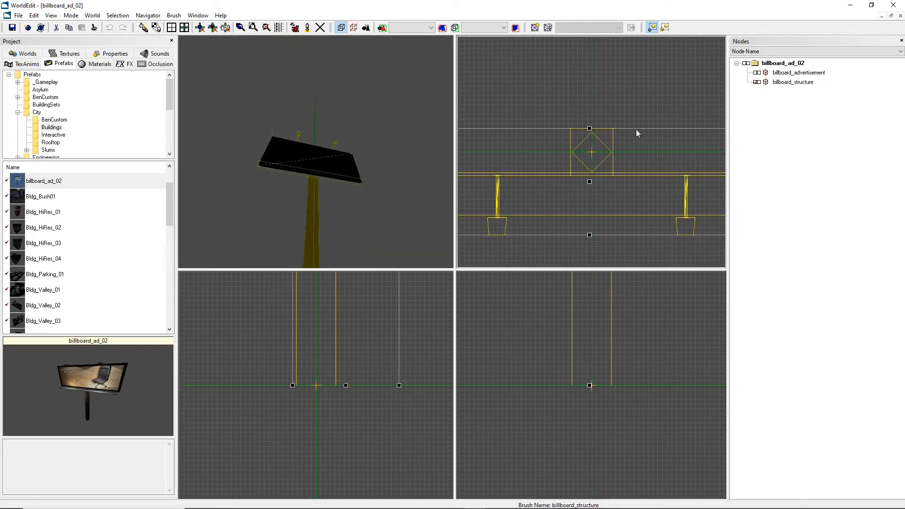
pyautogui.click(775, 84)
pyautogui.click(755, 82)
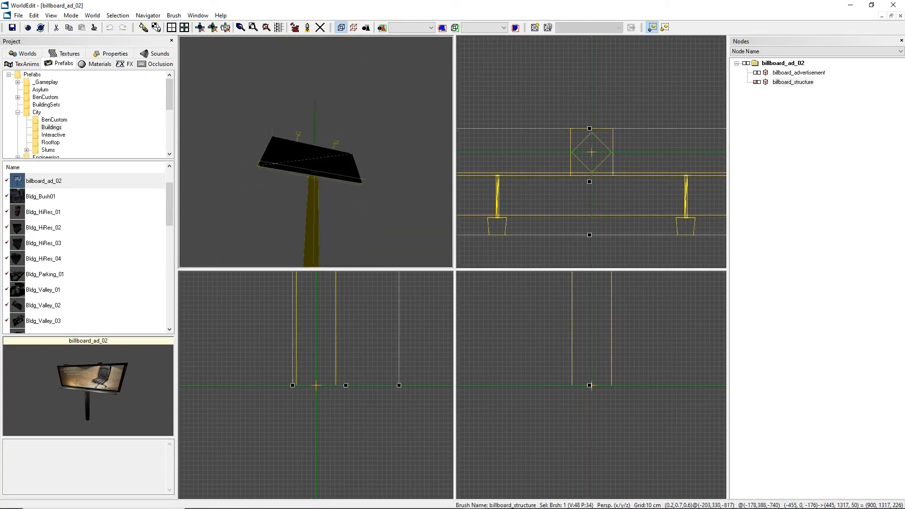
pyautogui.moveTo(322, 166); pyautogui.dragTo(322, 198, button='middle')
pyautogui.moveTo(322, 163)
pyautogui.mouseDown(button='middle')
pyautogui.moveTo(330, 132)
pyautogui.moveTo(312, 142)
pyautogui.moveTo(313, 163)
pyautogui.moveTo(330, 153)
pyautogui.moveTo(314, 145)
pyautogui.moveTo(316, 153)
pyautogui.mouseUp(button='middle')
pyautogui.click(756, 73)
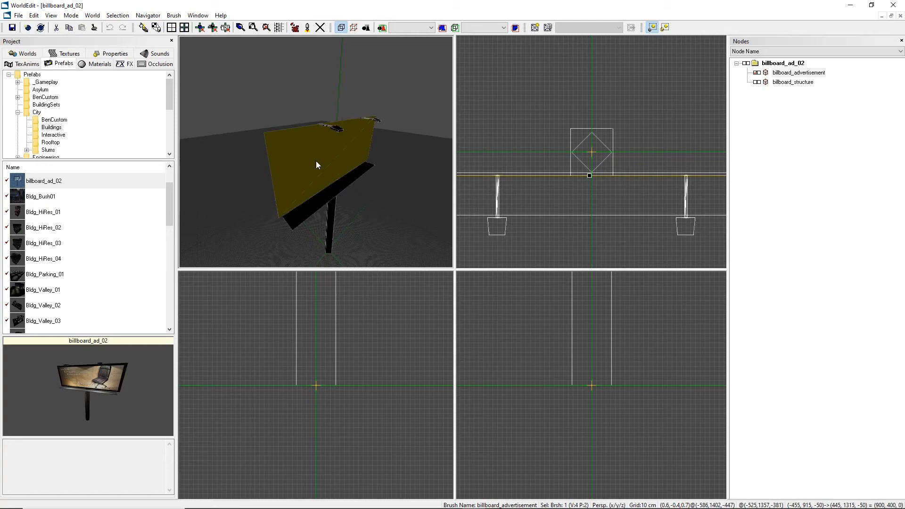
pyautogui.moveTo(319, 189); pyautogui.dragTo(332, 198, button='right')
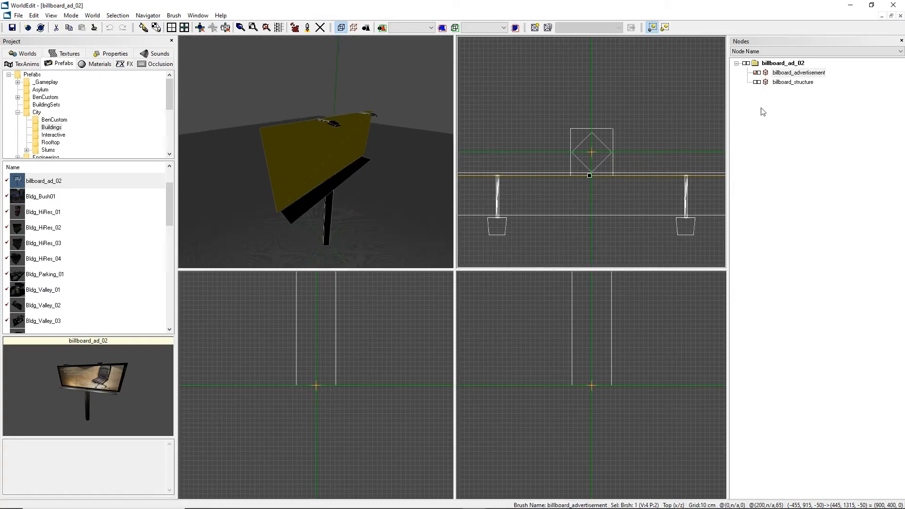
# Restore the billboard_ad_02 document to a floating window and close it, returning to the sp_airise09 world.
pyautogui.click(891, 15)
pyautogui.moveTo(486, 94); pyautogui.dragTo(494, 73)
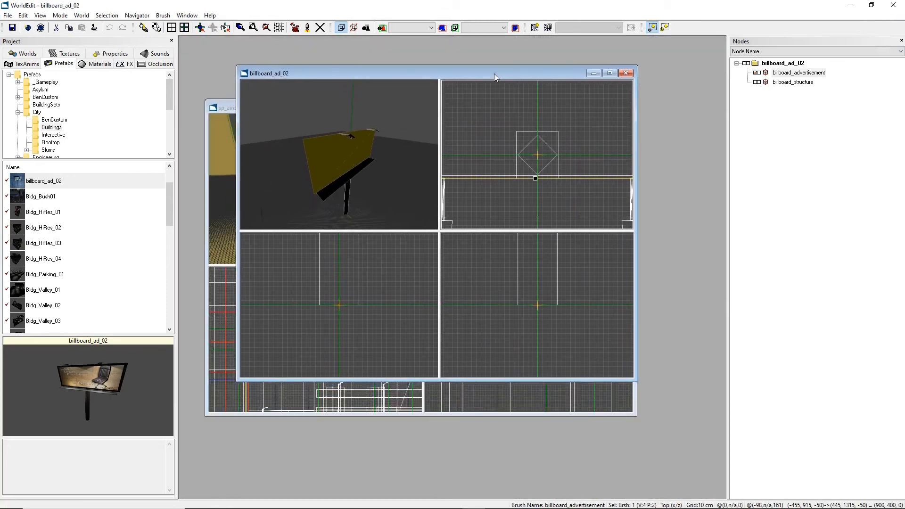
pyautogui.click(625, 74)
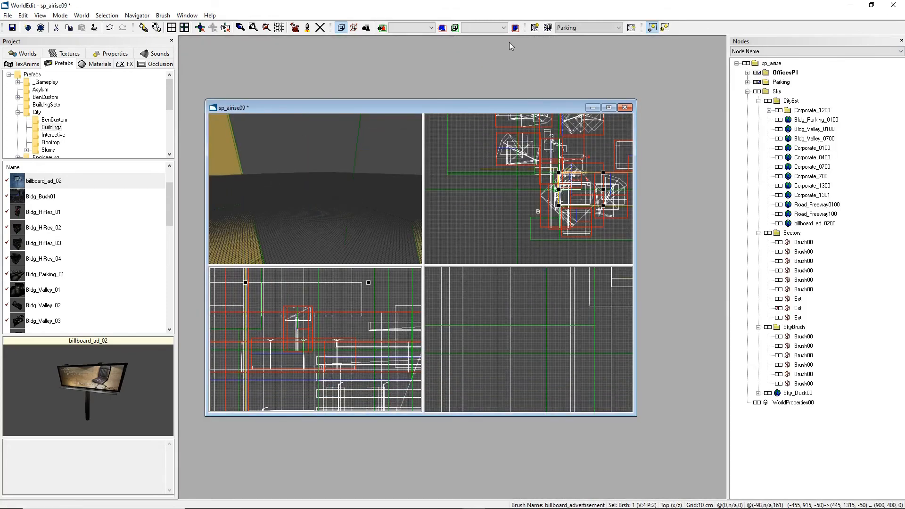
# Maximize the sp_airise09 world window and review the Brush commands, including the Add Primitive shapes, without running any.
pyautogui.click(608, 108)
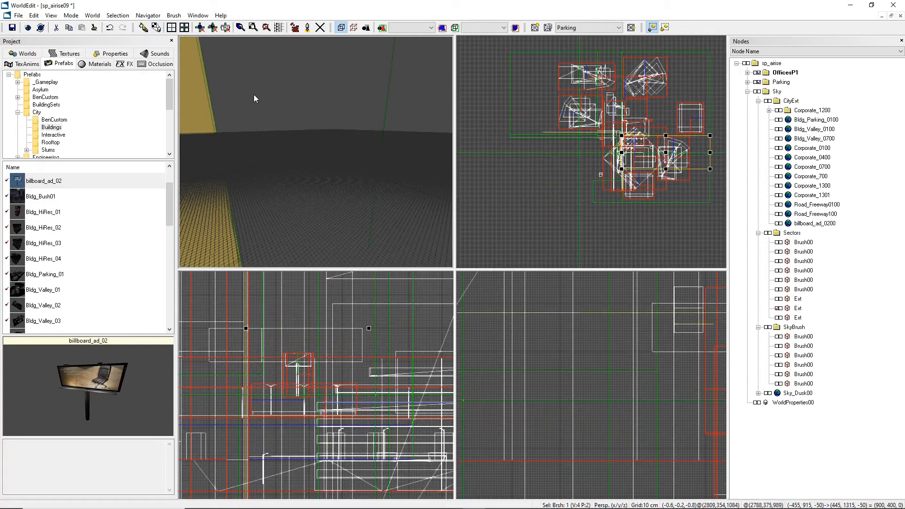
pyautogui.click(173, 16)
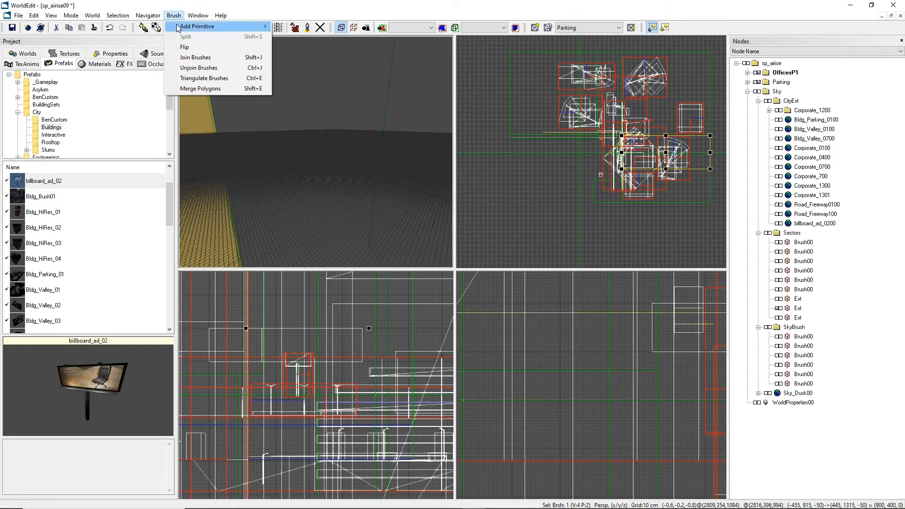
pyautogui.moveTo(252, 28)
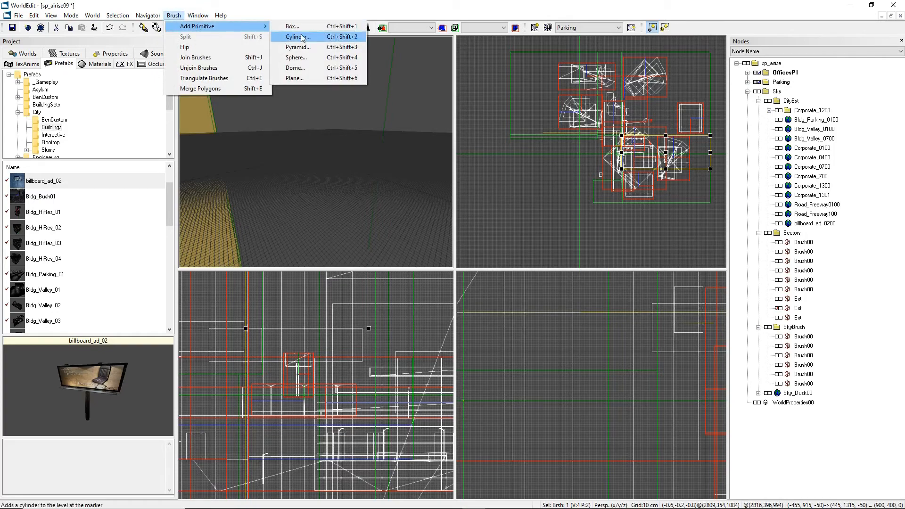
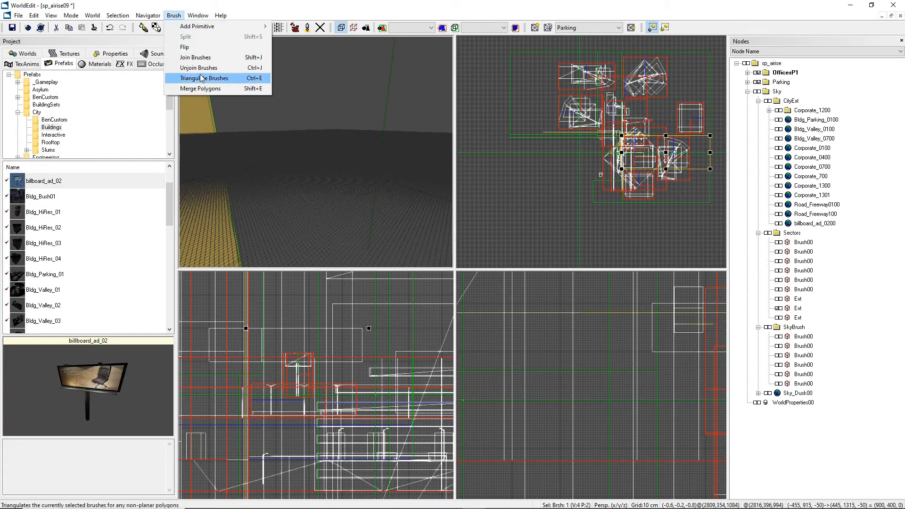
# Open the F.E.A.R. Tools help topics and maximize the documentation window.
pyautogui.moveTo(198, 15)
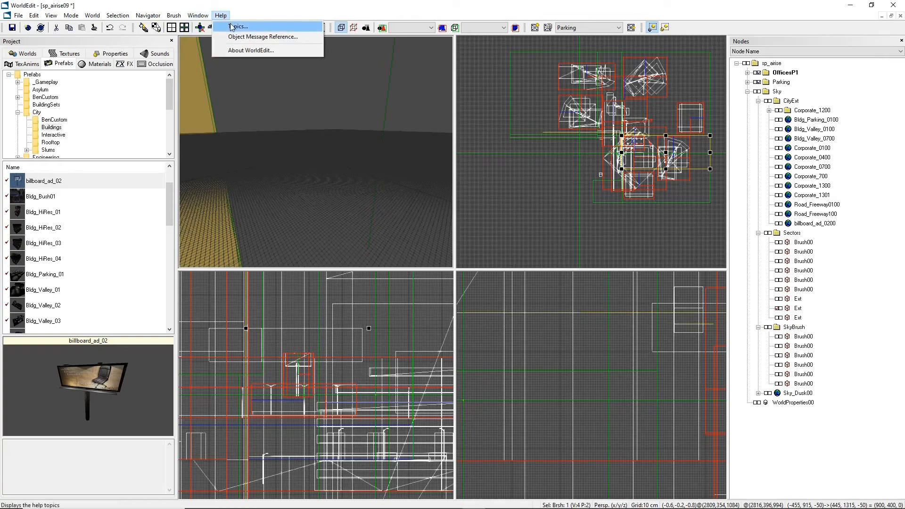
pyautogui.click(238, 27)
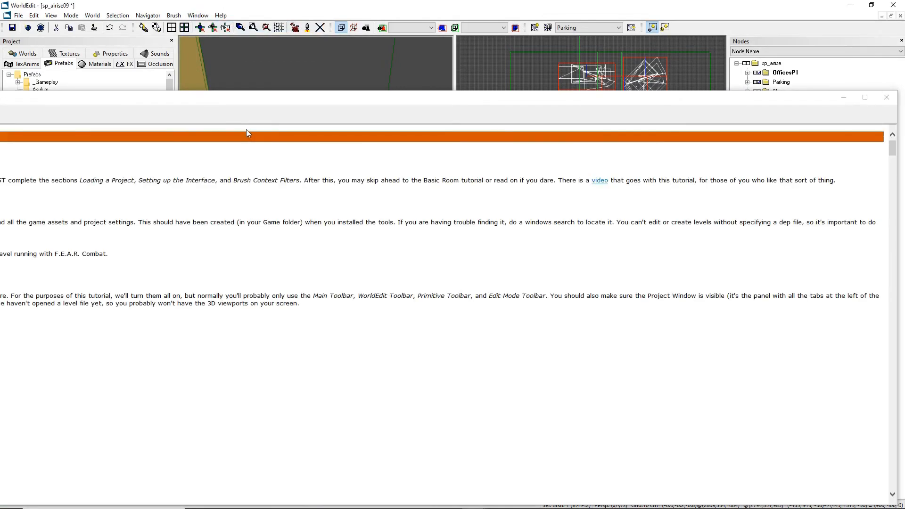
pyautogui.doubleClick(344, 97)
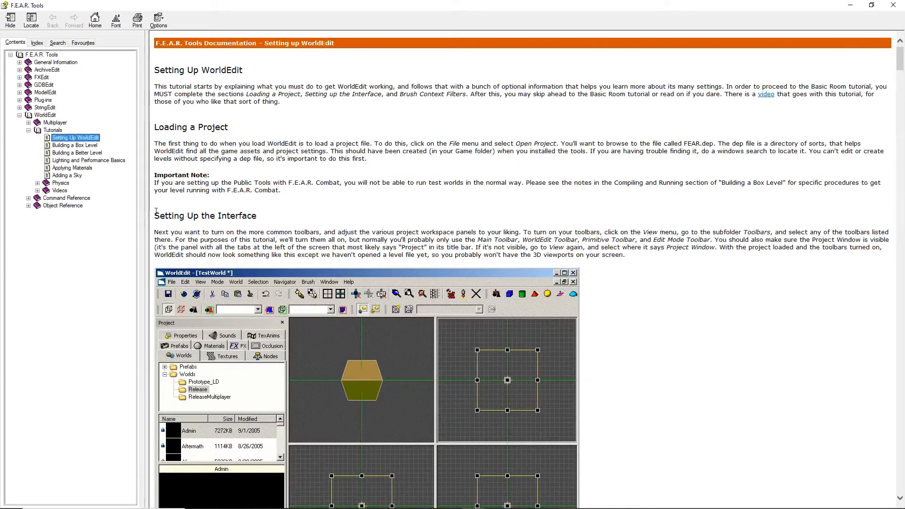
# Browse the WorldEdit tutorial pages from Setting Up WorldEdit and Building a Box Level through to Adding a Sky.
pyautogui.click(71, 145)
pyautogui.click(72, 138)
pyautogui.click(70, 146)
pyautogui.click(72, 153)
pyautogui.click(70, 160)
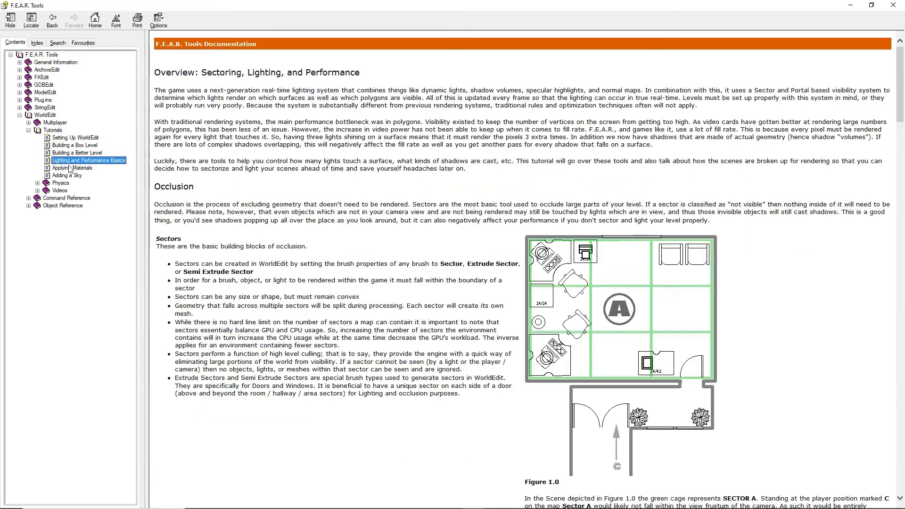
pyautogui.click(71, 168)
pyautogui.click(68, 175)
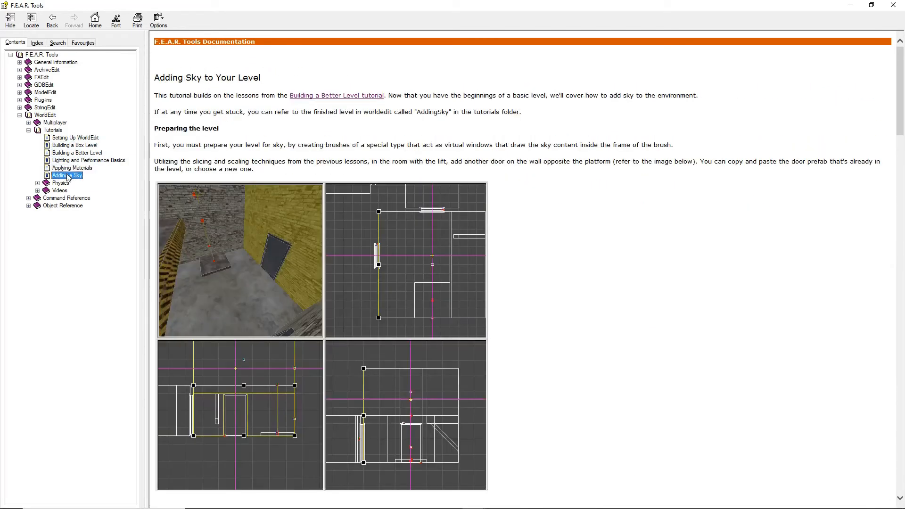
# Skim the Setting Up WorldEdit and Building a Box Level tutorials, and close the documentation.
pyautogui.click(65, 139)
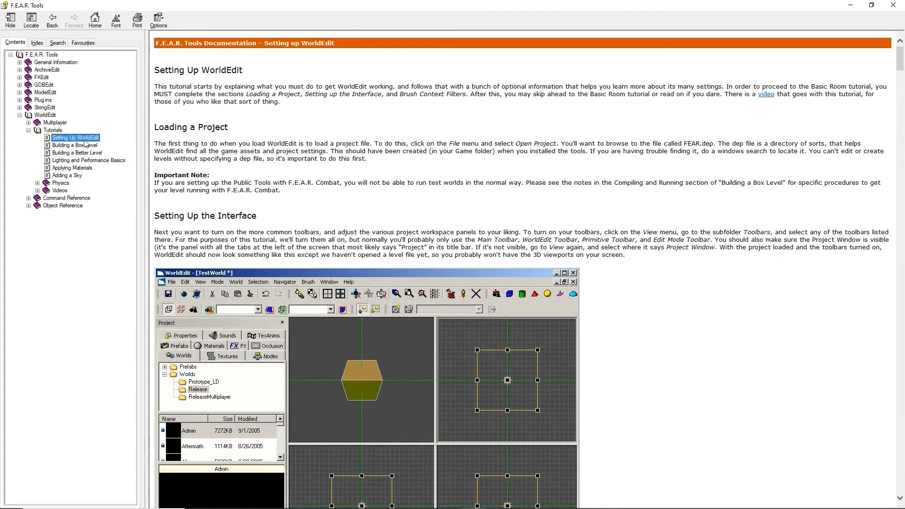
pyautogui.scroll(-15, 293, 240)
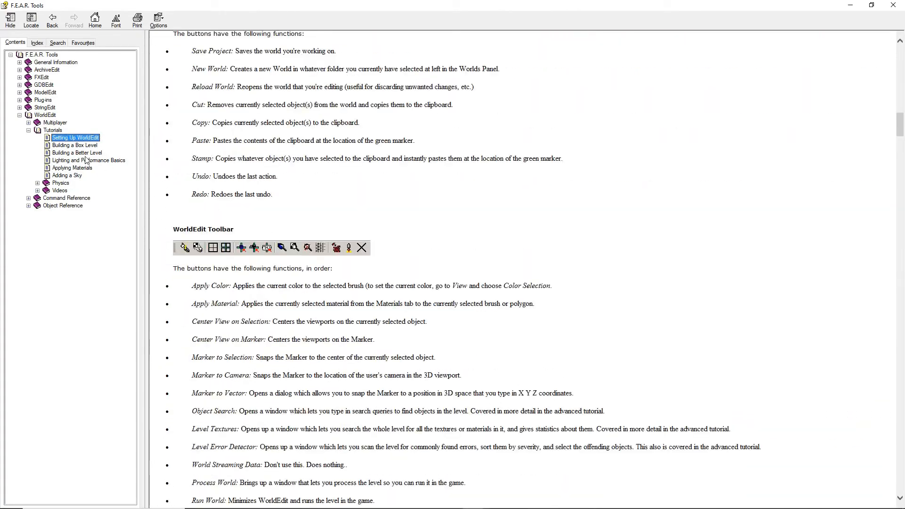
pyautogui.click(76, 145)
pyautogui.scroll(-15, 314, 299)
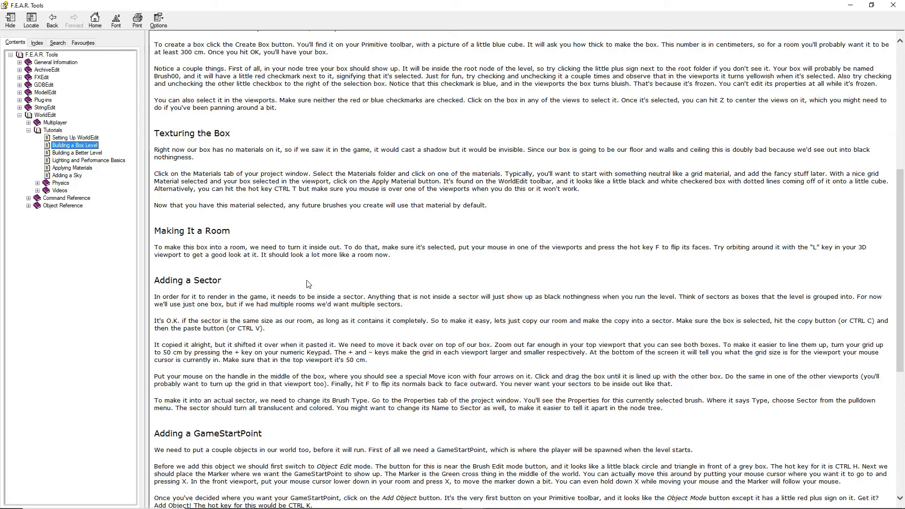
pyautogui.scroll(-6, 297, 257)
pyautogui.scroll(12, 296, 255)
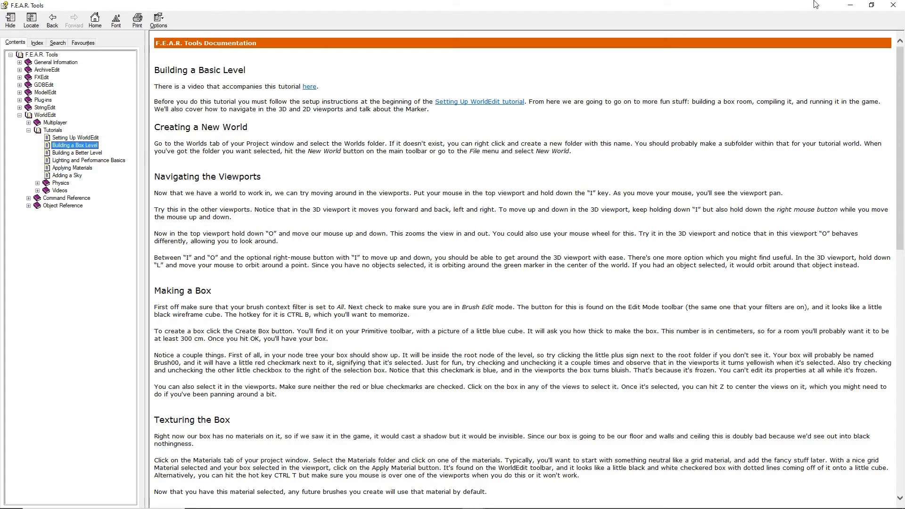
pyautogui.click(894, 5)
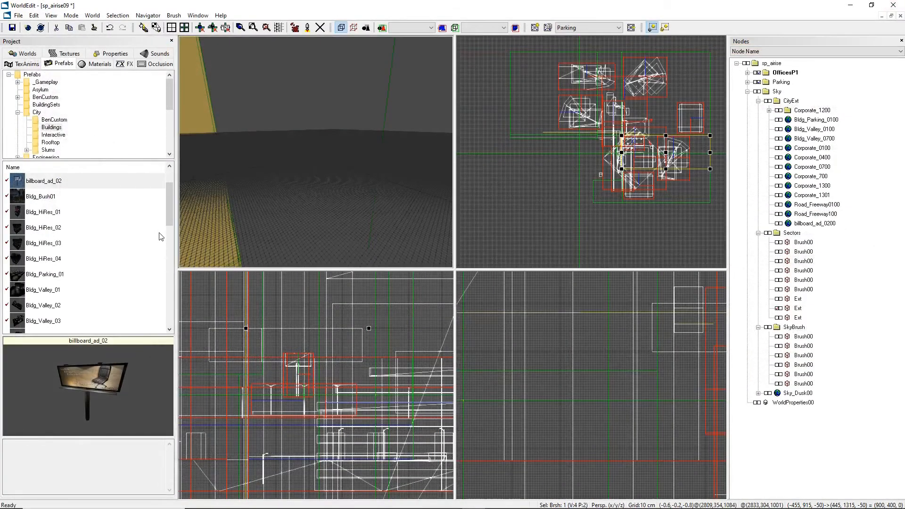
# View WorldEdit's version and copyright information, and close the About dialog.
pyautogui.click(223, 17)
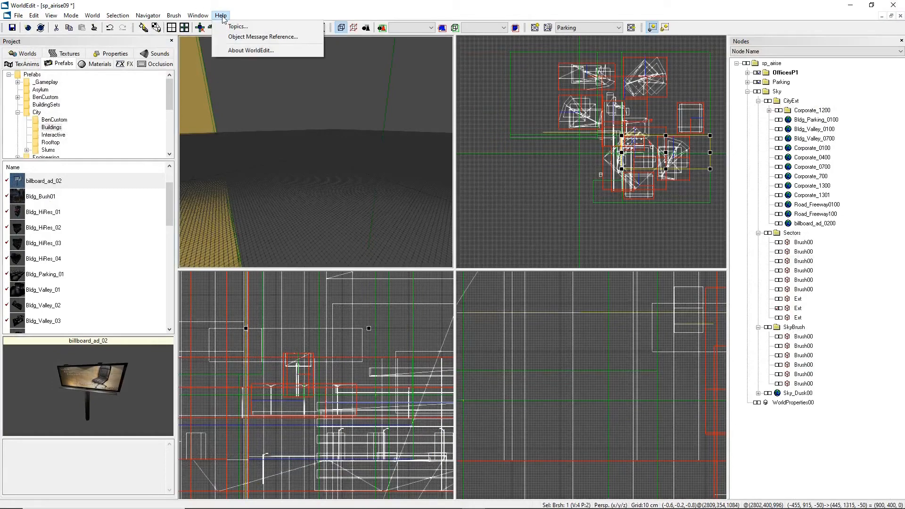
pyautogui.click(236, 50)
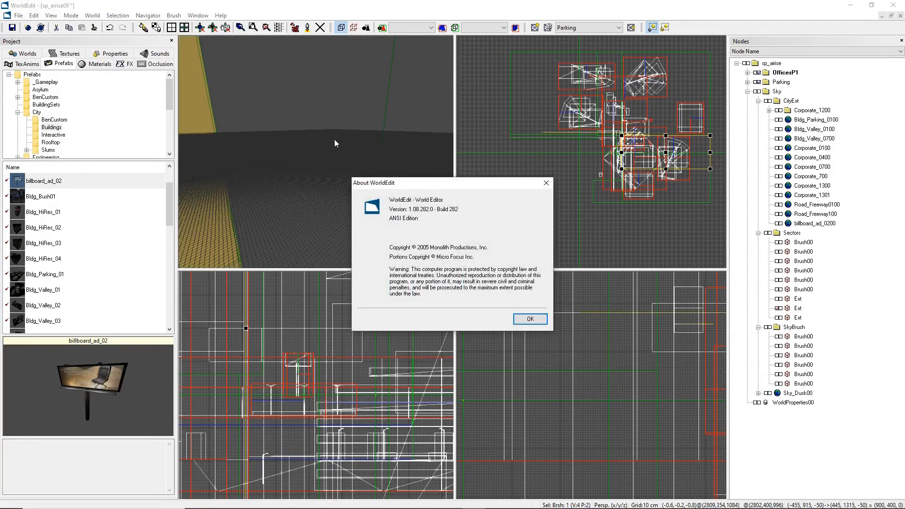
pyautogui.moveTo(389, 188); pyautogui.dragTo(358, 183)
pyautogui.click(499, 315)
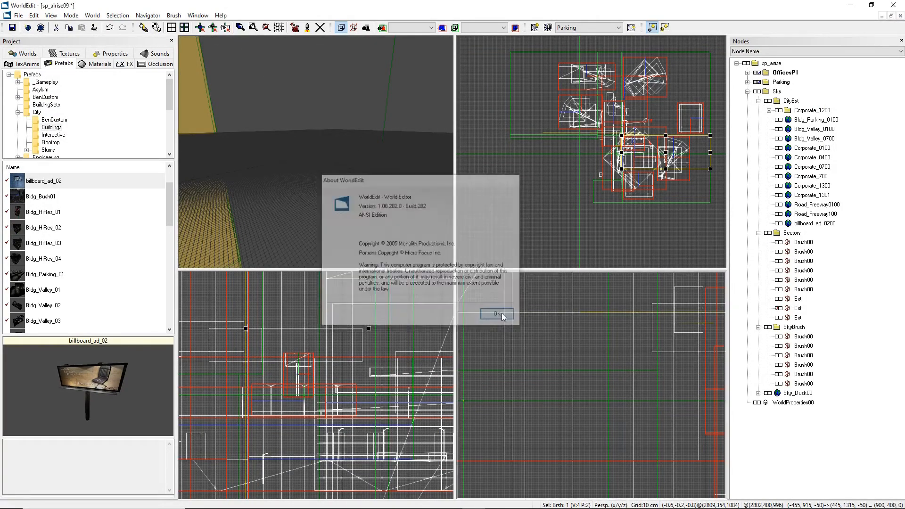
pyautogui.click(220, 16)
pyautogui.click(236, 49)
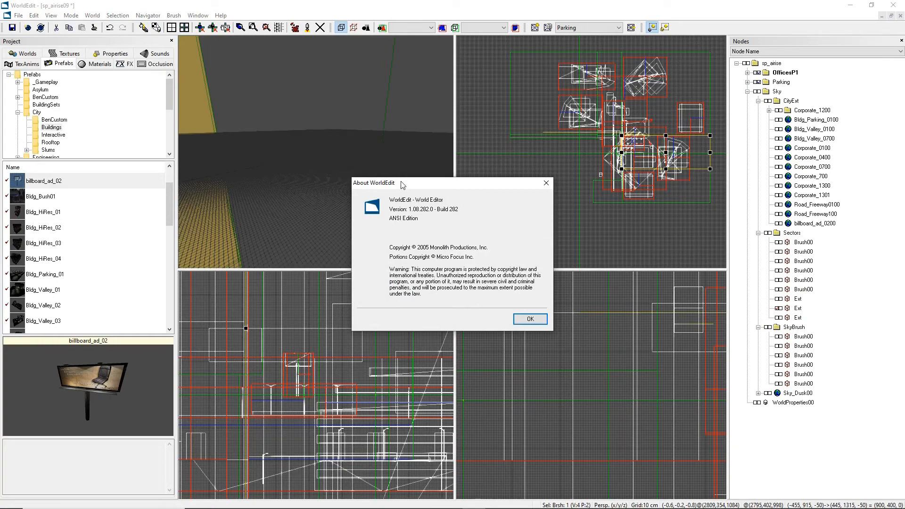
pyautogui.moveTo(401, 184); pyautogui.dragTo(395, 185)
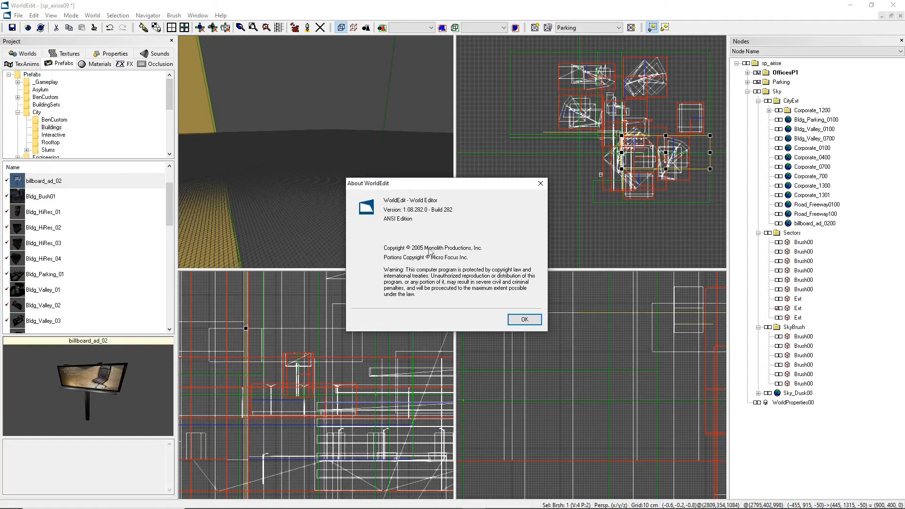
pyautogui.click(511, 320)
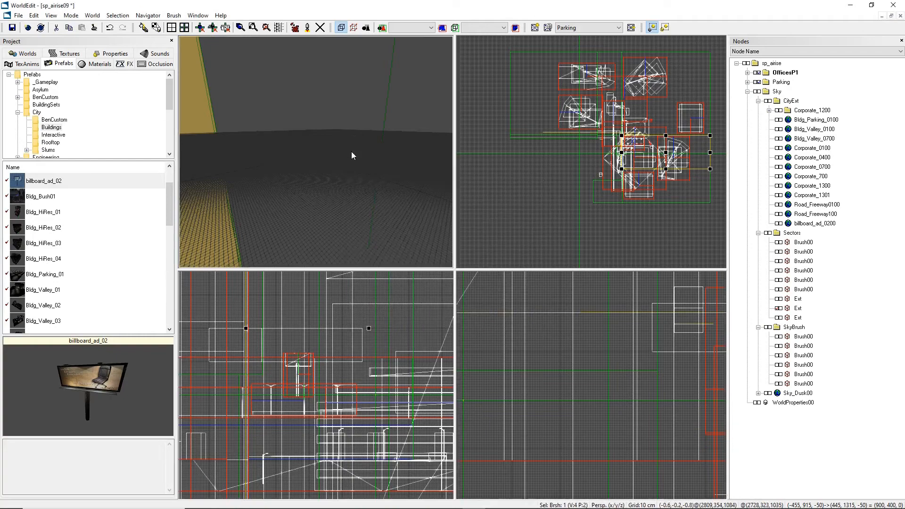
# Open the WorldEdit options and examine the Auto-Save settings, including the minutes between saves.
pyautogui.moveTo(301, 183); pyautogui.dragTo(289, 183, button='right')
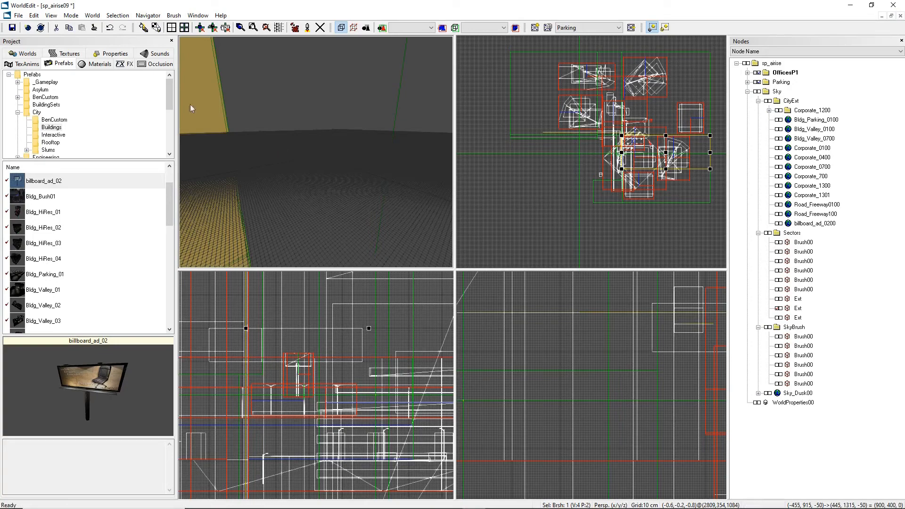
pyautogui.click(34, 15)
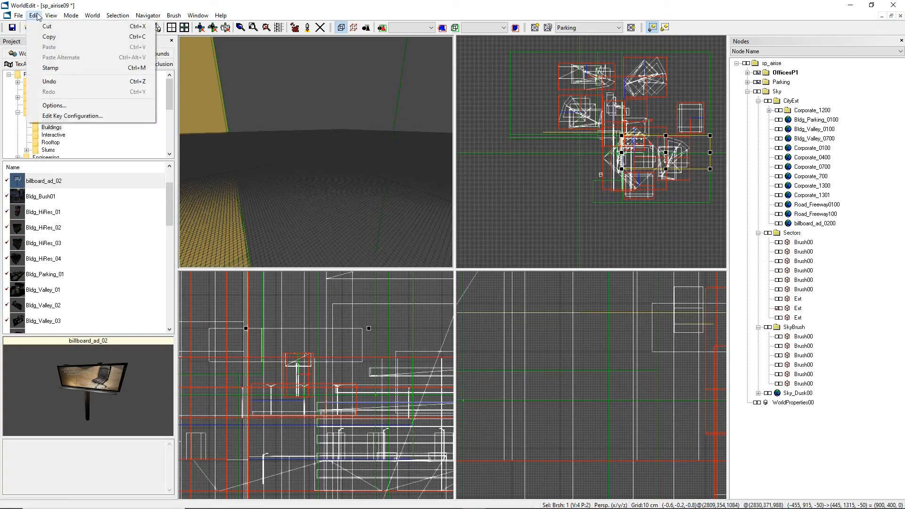
pyautogui.click(55, 107)
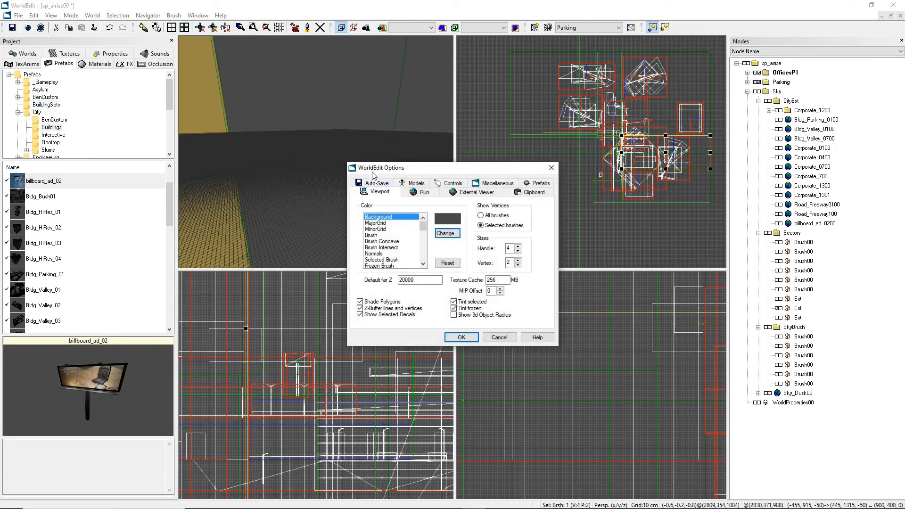
pyautogui.click(352, 174)
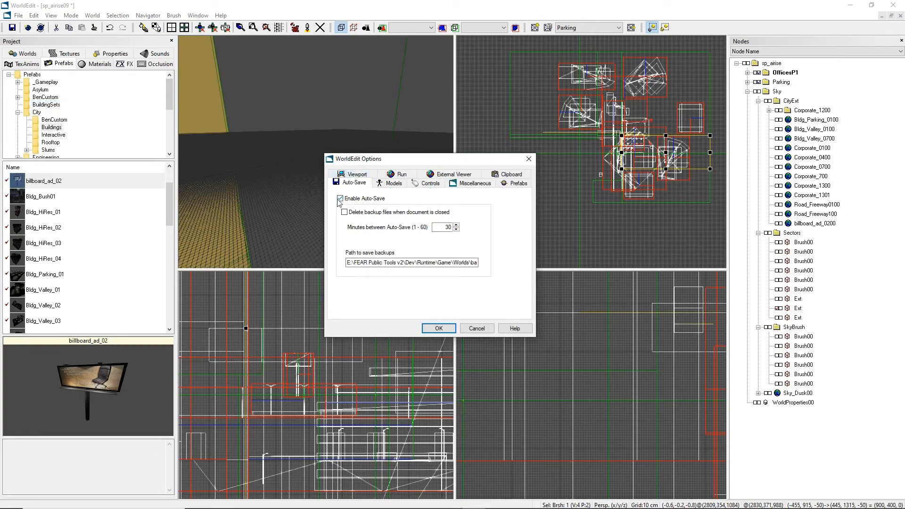
pyautogui.click(444, 229)
pyautogui.moveTo(444, 226); pyautogui.dragTo(449, 226)
pyautogui.doubleClick(444, 226)
# Examine the path for saving backups and the Auto-Save interval, and close the options without changing anything.
pyautogui.click(375, 262)
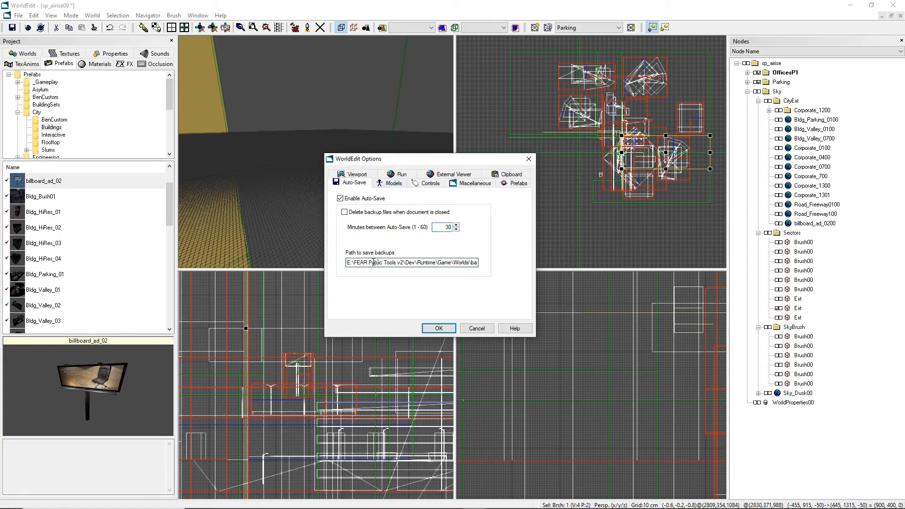
pyautogui.moveTo(371, 262); pyautogui.dragTo(497, 267)
pyautogui.click(387, 262)
pyautogui.click(455, 262)
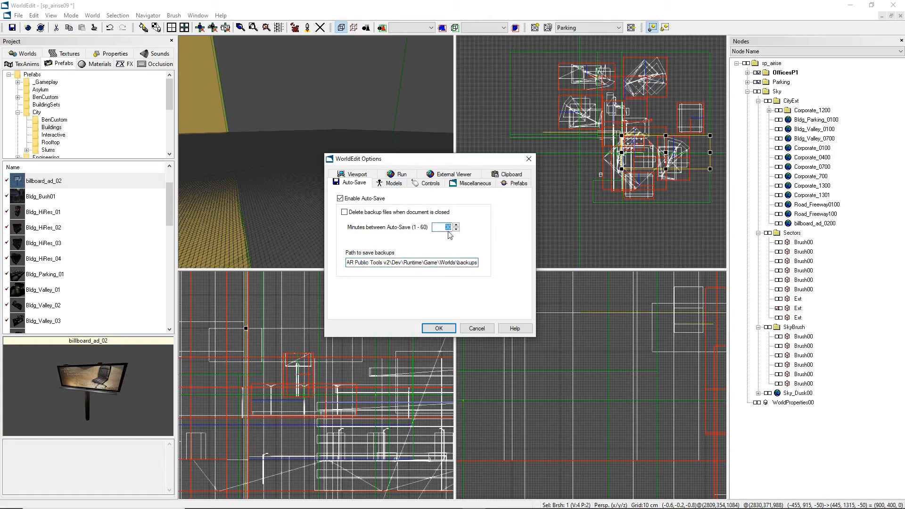
pyautogui.doubleClick(442, 226)
pyautogui.doubleClick(446, 227)
pyautogui.click(445, 227)
pyautogui.moveTo(443, 228); pyautogui.dragTo(474, 234)
pyautogui.click(528, 159)
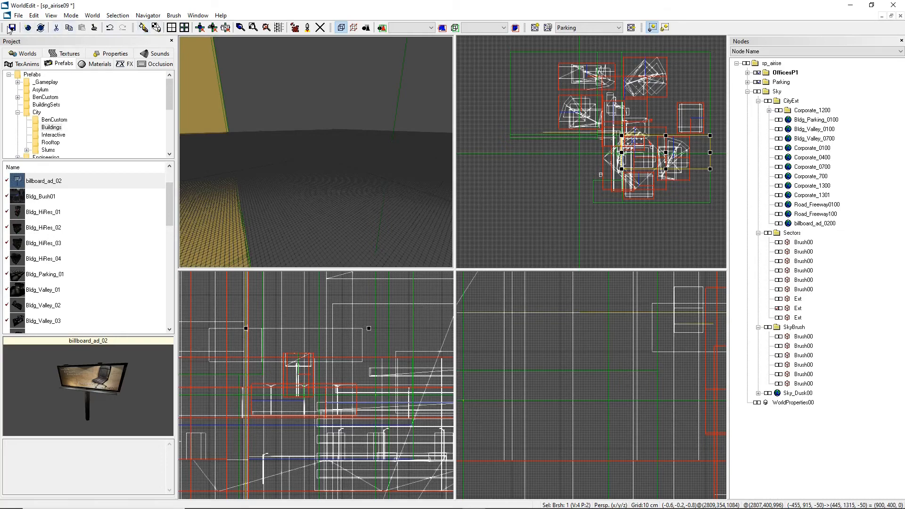
# Undock the Standard, World Editing, Edit Mode, Navigator and Node toolbars so that they float over the viewports.
pyautogui.moveTo(4, 27); pyautogui.dragTo(245, 118)
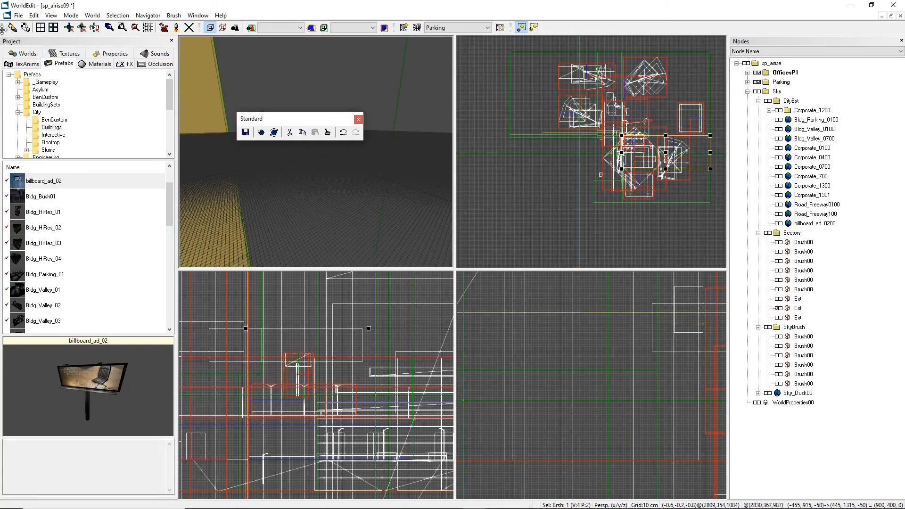
pyautogui.moveTo(4, 30); pyautogui.dragTo(250, 180)
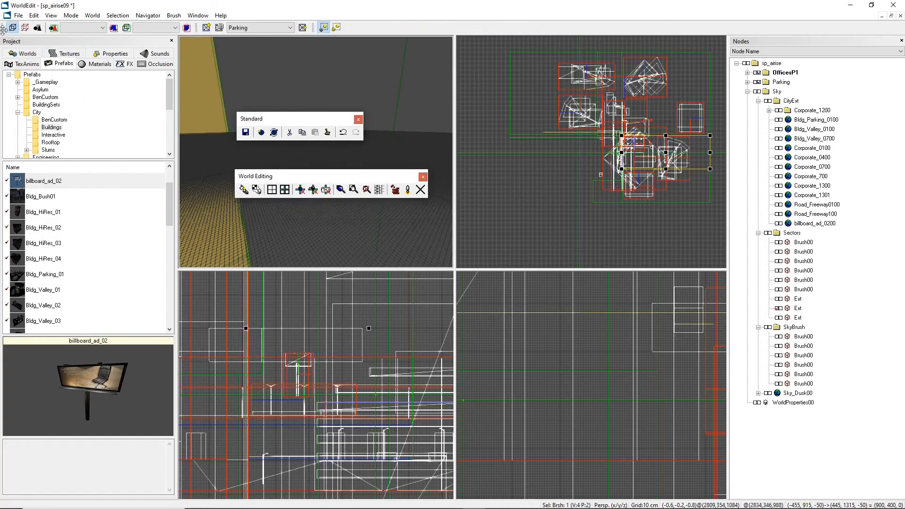
pyautogui.moveTo(4, 29); pyautogui.dragTo(248, 259)
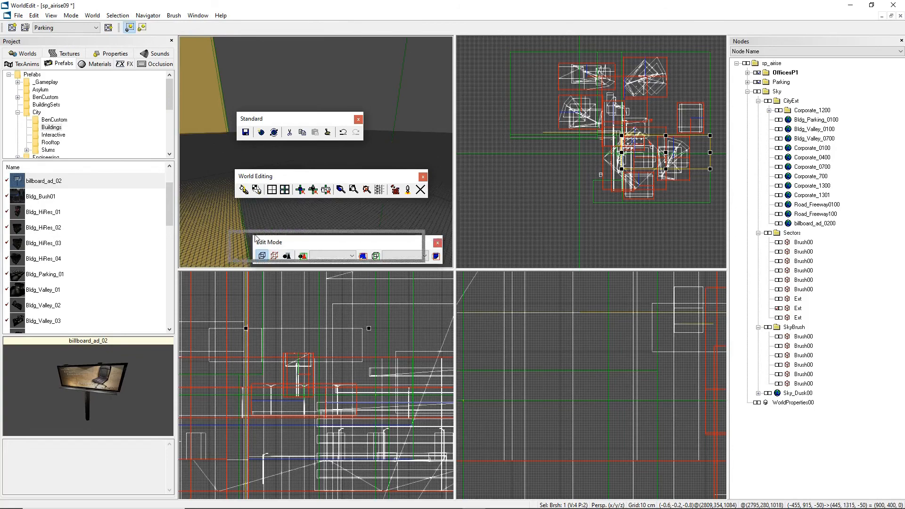
pyautogui.moveTo(4, 27); pyautogui.dragTo(312, 298)
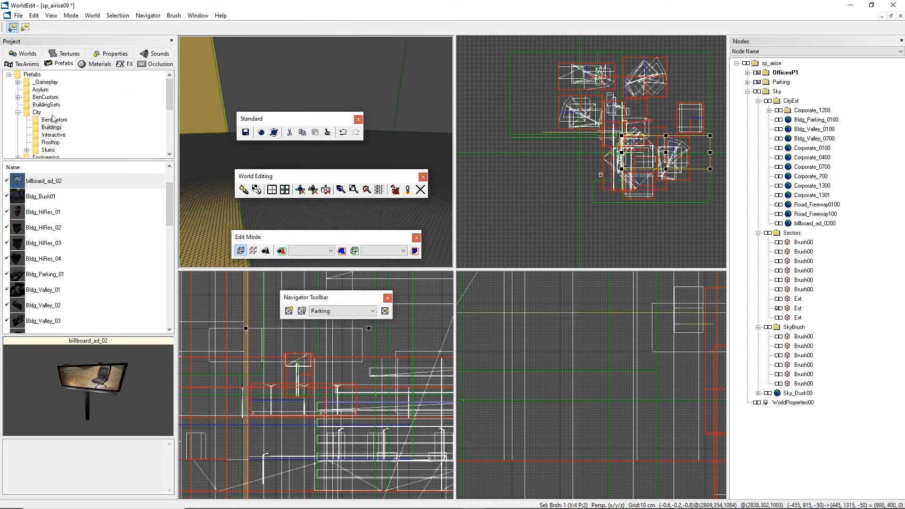
pyautogui.moveTo(2, 29); pyautogui.dragTo(341, 350)
pyautogui.moveTo(553, 152); pyautogui.dragTo(411, 110)
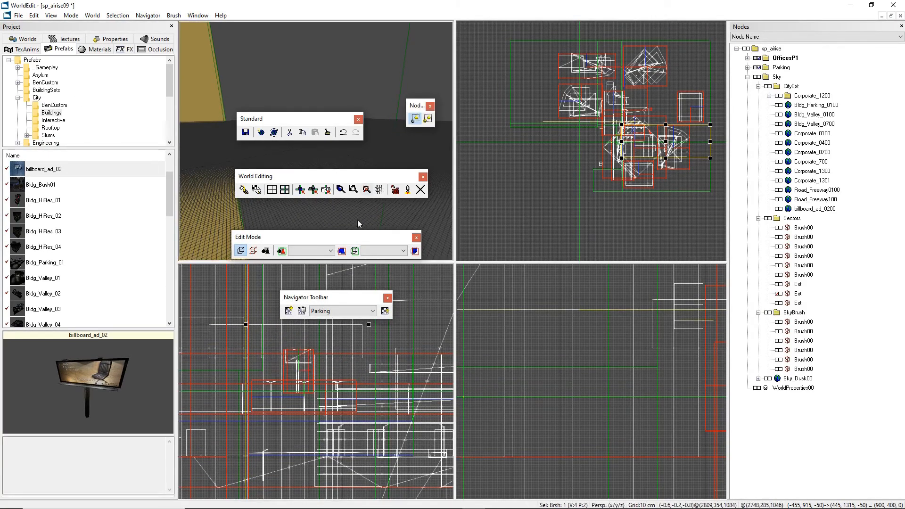
# Arrange the floating Standard, World Editing, Edit Mode and Navigator toolbars in a stack over the perspective viewport.
pyautogui.moveTo(296, 117); pyautogui.dragTo(262, 59)
pyautogui.moveTo(282, 176); pyautogui.dragTo(262, 123)
pyautogui.moveTo(301, 236); pyautogui.dragTo(262, 178)
pyautogui.moveTo(318, 298); pyautogui.dragTo(297, 225)
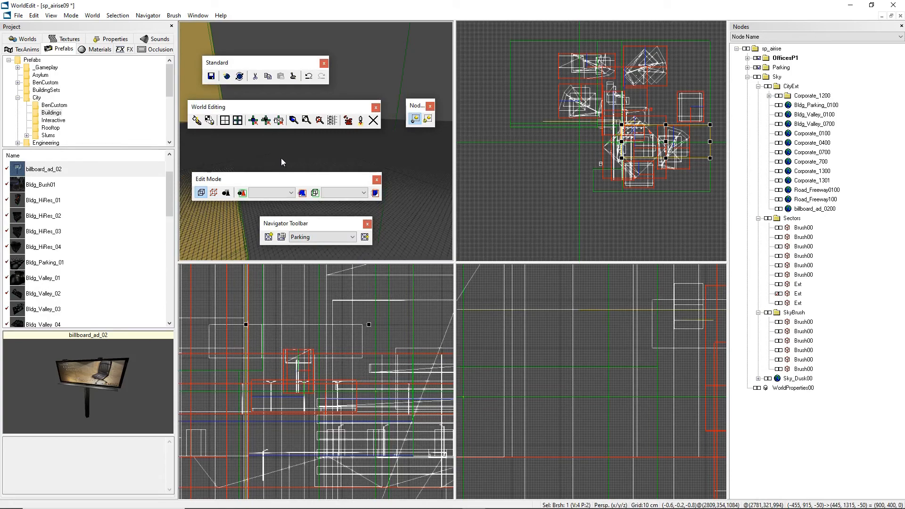
pyautogui.moveTo(274, 178); pyautogui.dragTo(279, 167)
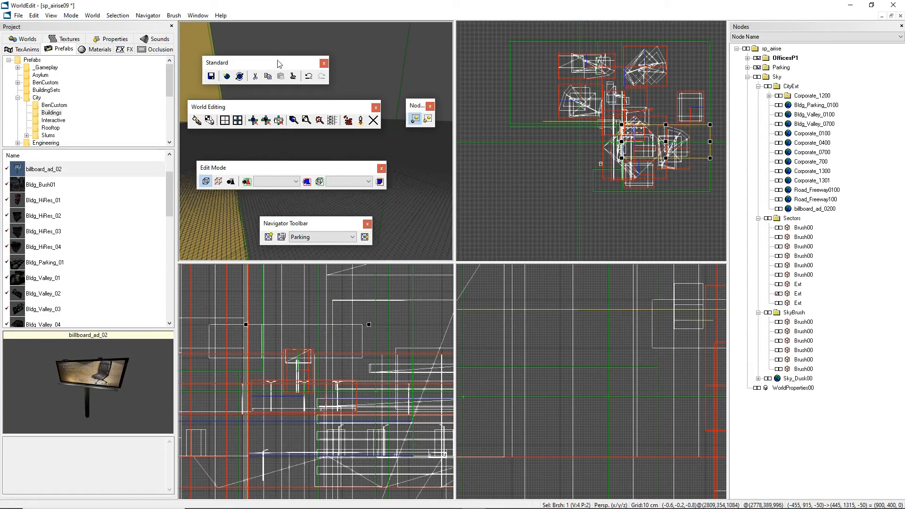
pyautogui.moveTo(238, 61); pyautogui.dragTo(232, 58)
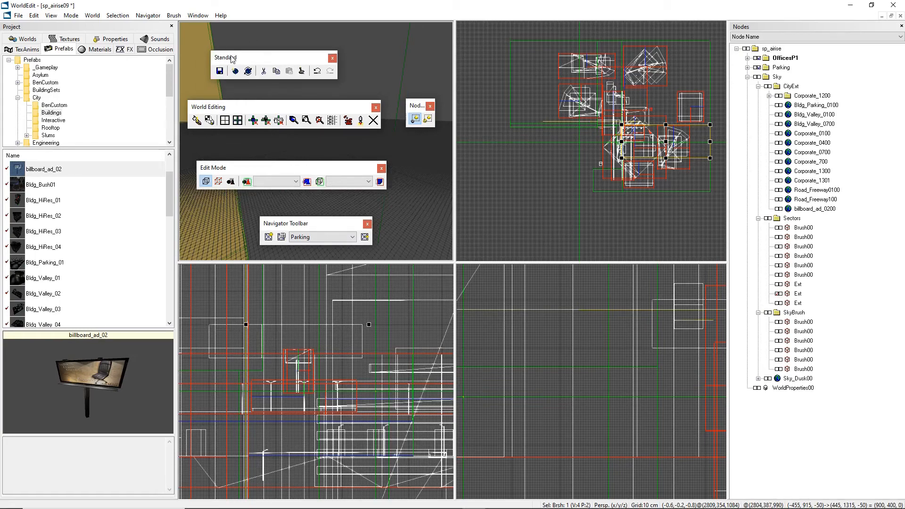
# Reposition the floating Standard and World Editing toolbars over the perspective viewport, docking the Standard toolbar below the menus.
pyautogui.click(220, 71)
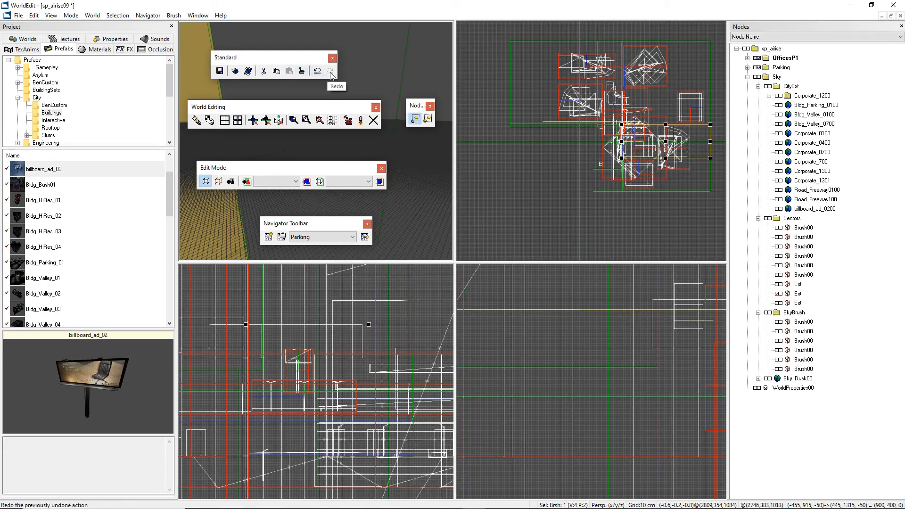
pyautogui.moveTo(305, 62); pyautogui.dragTo(312, 53)
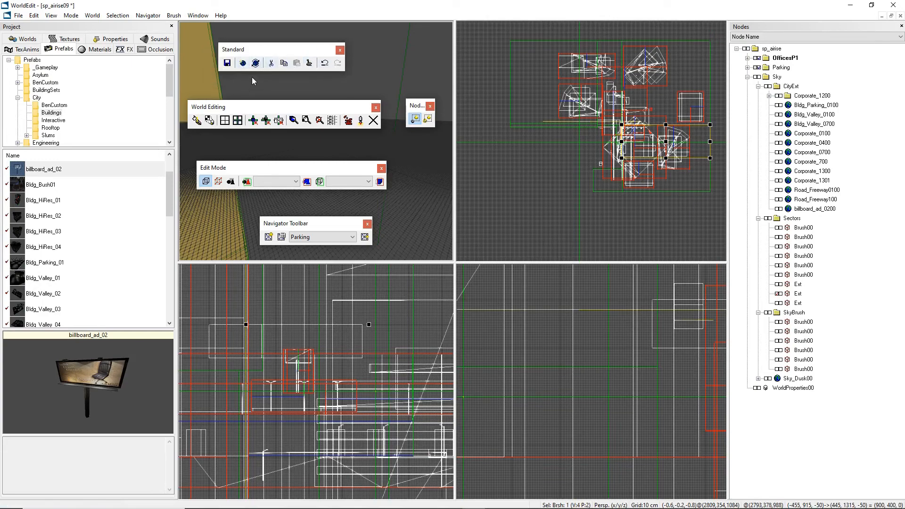
pyautogui.moveTo(205, 107); pyautogui.dragTo(204, 104)
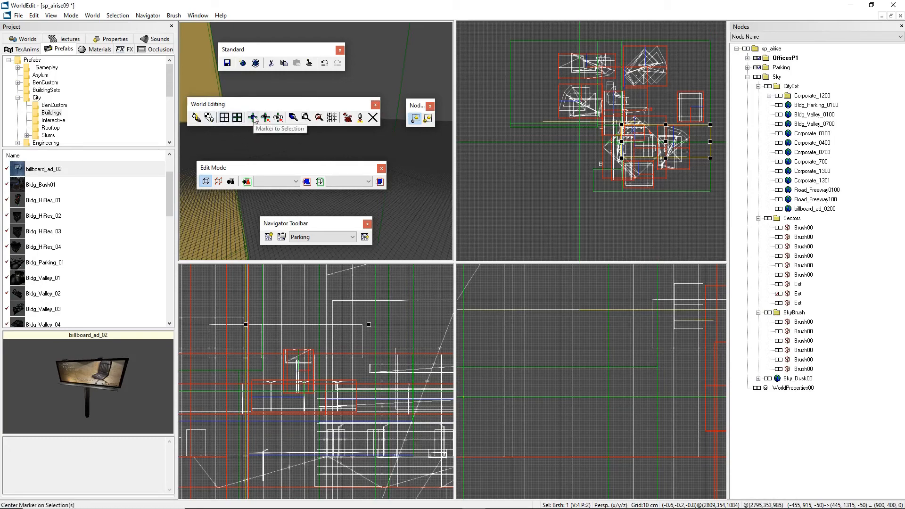
pyautogui.moveTo(245, 105); pyautogui.dragTo(19, 24)
pyautogui.moveTo(170, 46); pyautogui.dragTo(242, 56)
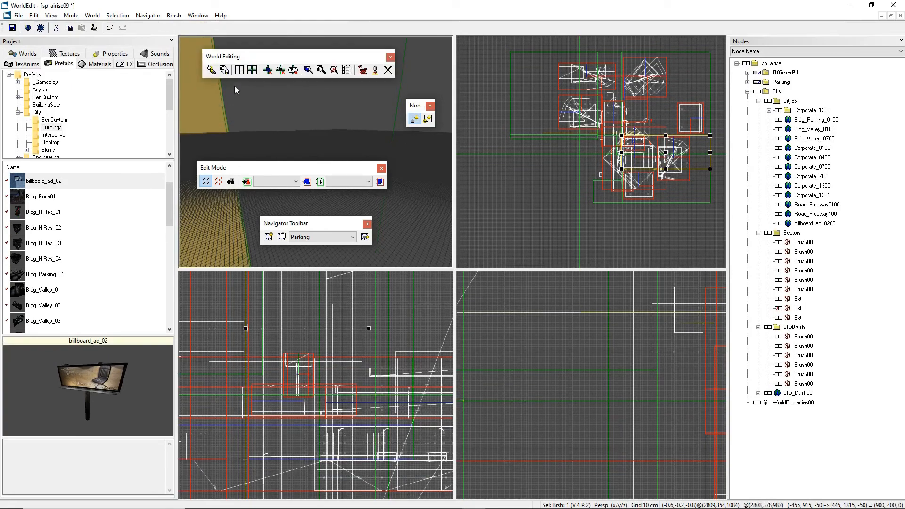
# Move all five toolbars over the lower-left viewport as floating toolbars, with World Editing arranged vertically, to clear the perspective viewport.
pyautogui.moveTo(3, 31); pyautogui.dragTo(220, 62)
pyautogui.moveTo(241, 121); pyautogui.dragTo(137, 114)
pyautogui.moveTo(6, 306); pyautogui.dragTo(208, 282)
pyautogui.moveTo(267, 228); pyautogui.dragTo(278, 389)
pyautogui.moveTo(308, 297); pyautogui.dragTo(304, 310)
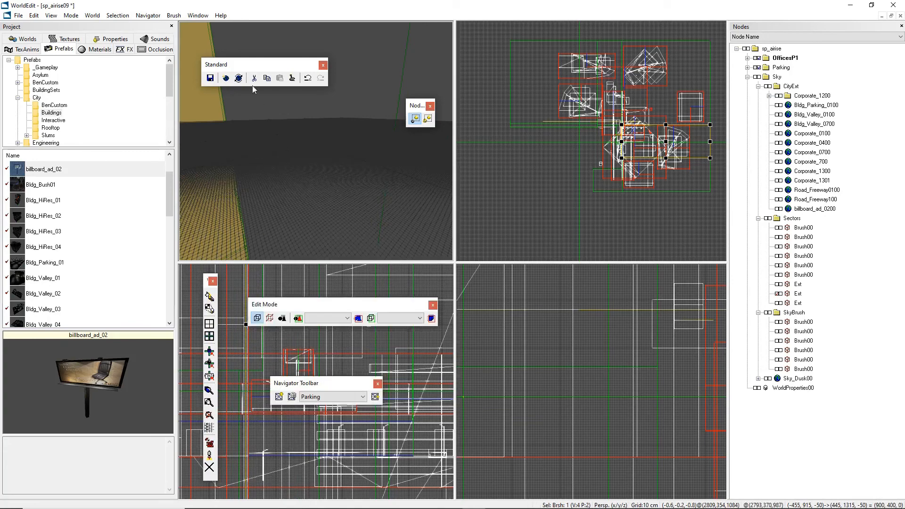
pyautogui.moveTo(248, 69); pyautogui.dragTo(314, 446)
pyautogui.moveTo(411, 105); pyautogui.dragTo(407, 391)
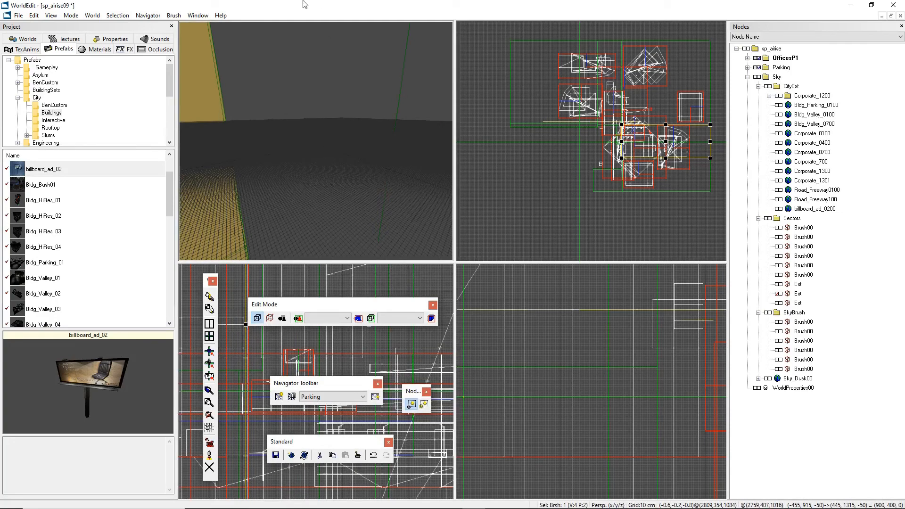
# Place the marker at several different spots in the perspective viewport while changing the camera view.
pyautogui.moveTo(321, 153); pyautogui.dragTo(343, 120, button='right')
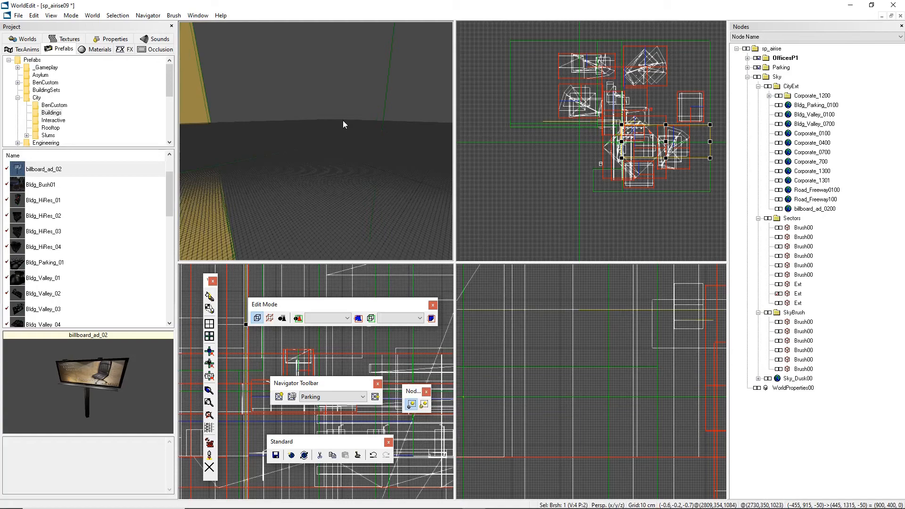
pyautogui.press('m')
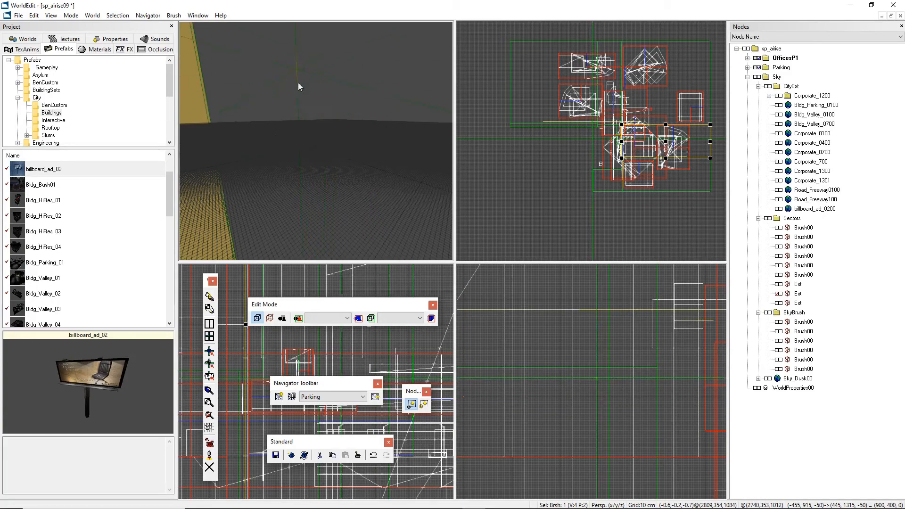
pyautogui.press('m')
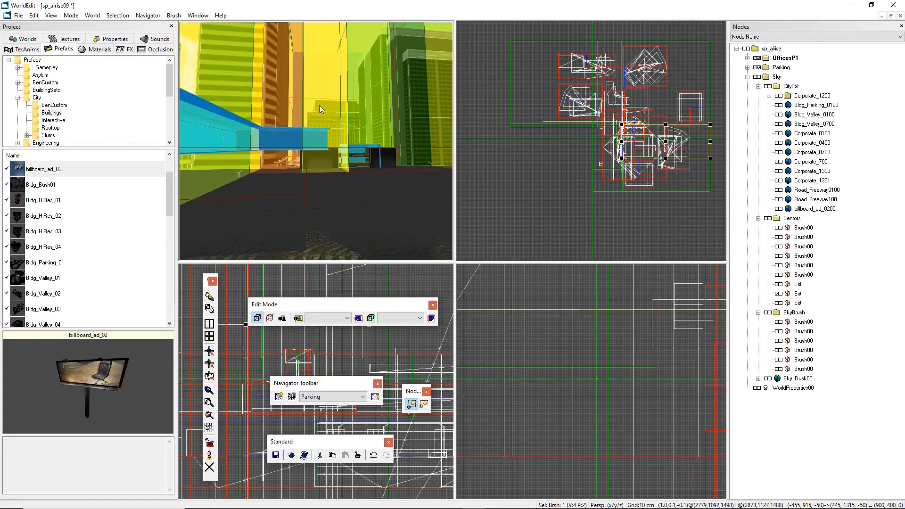
pyautogui.moveTo(319, 110); pyautogui.dragTo(315, 141, button='right')
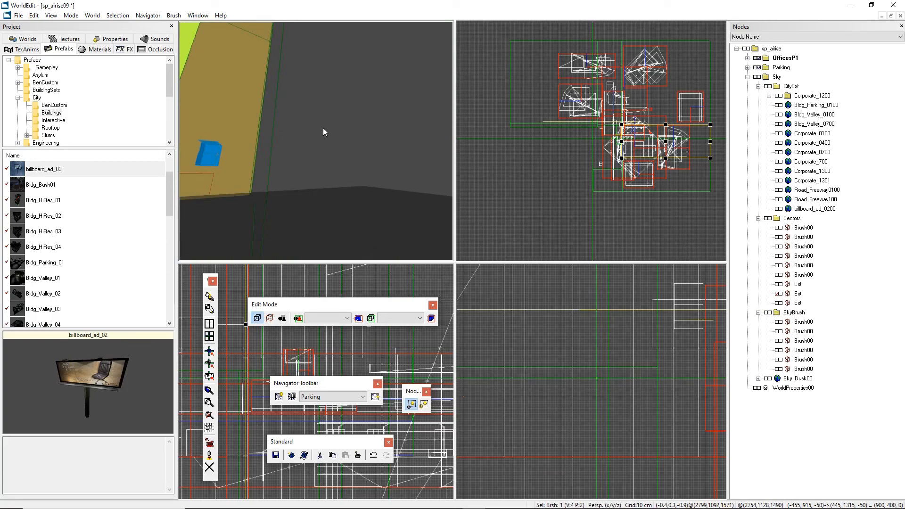
pyautogui.press('m')
pyautogui.press('m')
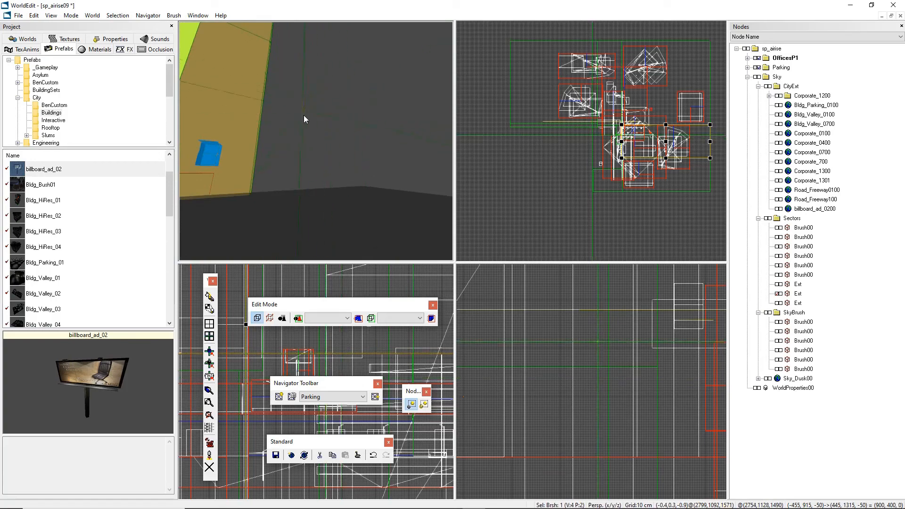
pyautogui.press('m')
pyautogui.press('m')
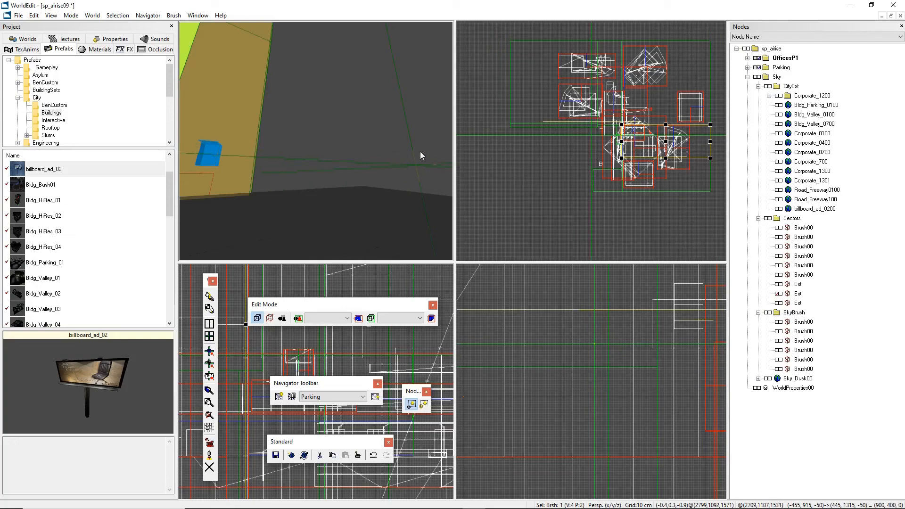
# Reposition the marker from the Top viewport in an empty area away from the level geometry.
pyautogui.moveTo(379, 160); pyautogui.dragTo(317, 170, button='right')
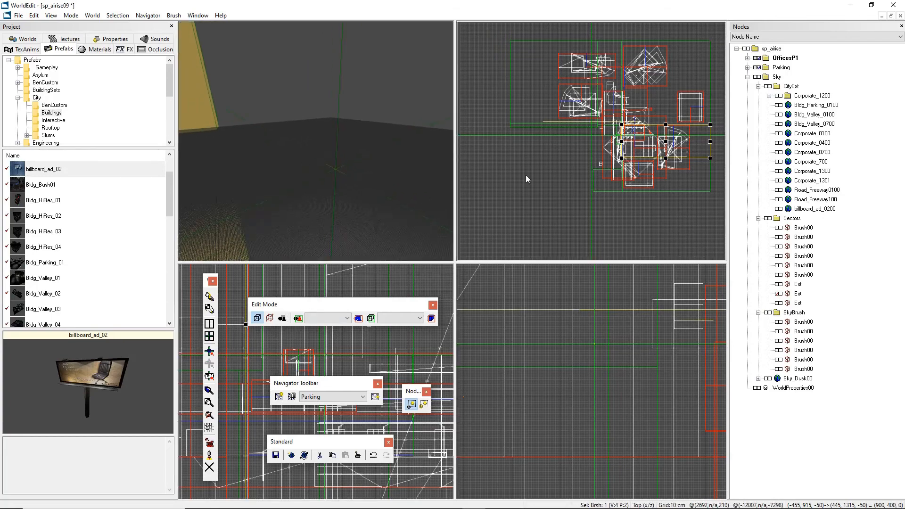
pyautogui.scroll(5, 526, 177)
pyautogui.scroll(3, 584, 99)
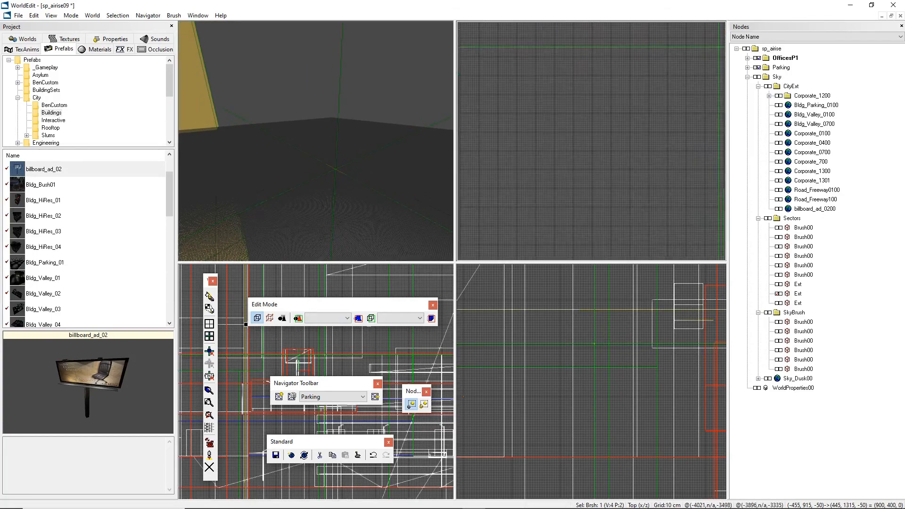
pyautogui.scroll(3, 575, 151)
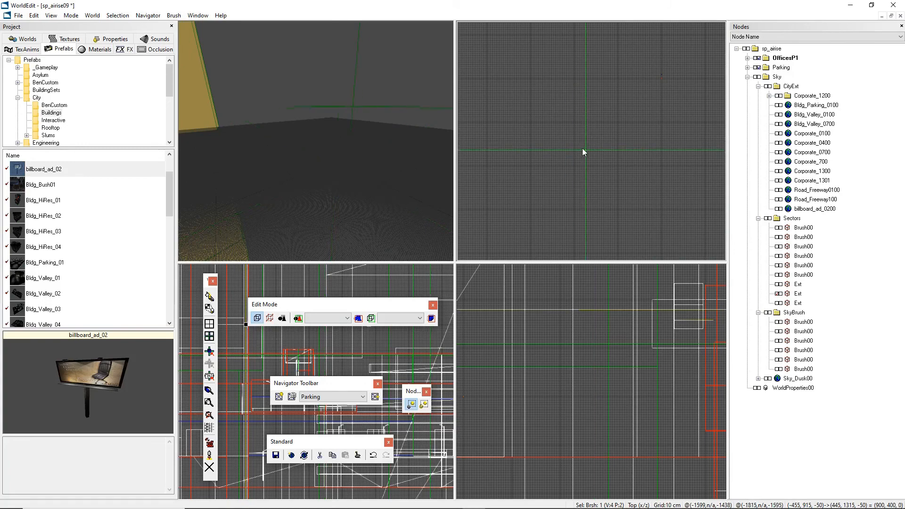
pyautogui.scroll(2, 583, 156)
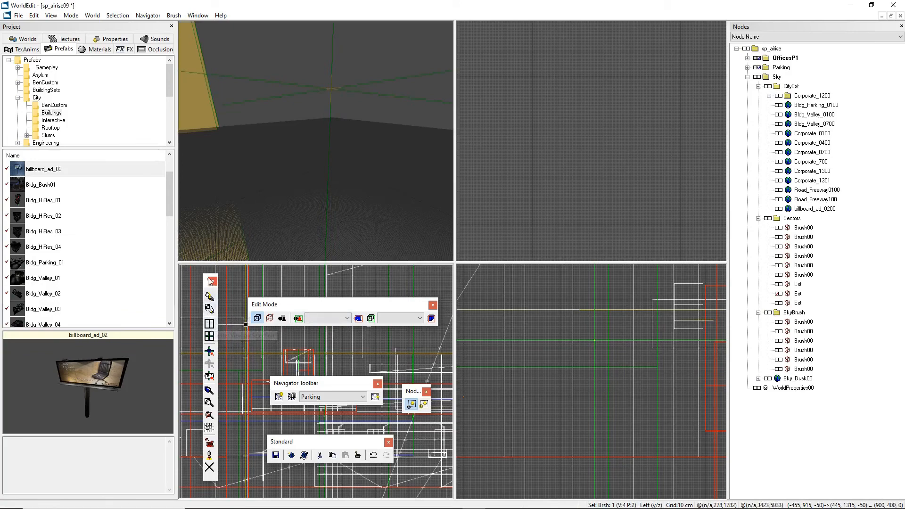
# Move the vertical World Editing toolbar over the perspective viewport and center the views on the selected brush.
pyautogui.moveTo(209, 282); pyautogui.dragTo(236, 41)
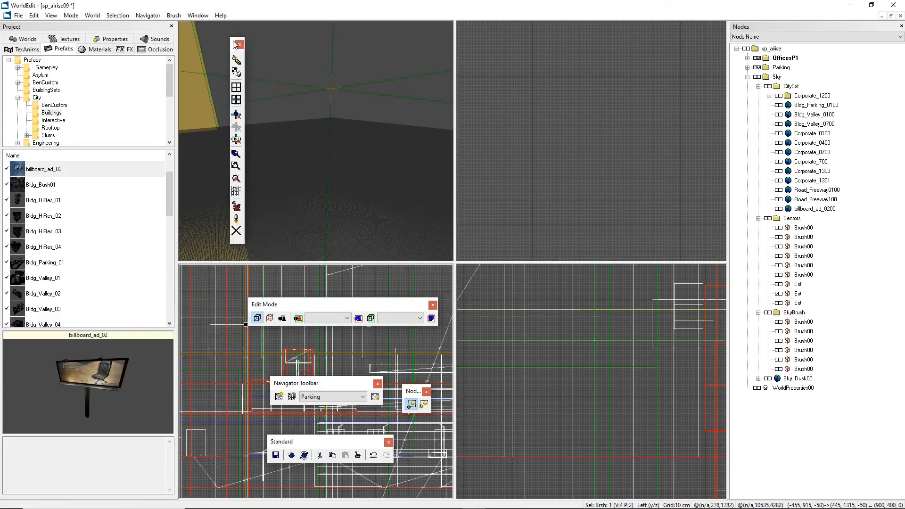
pyautogui.click(238, 93)
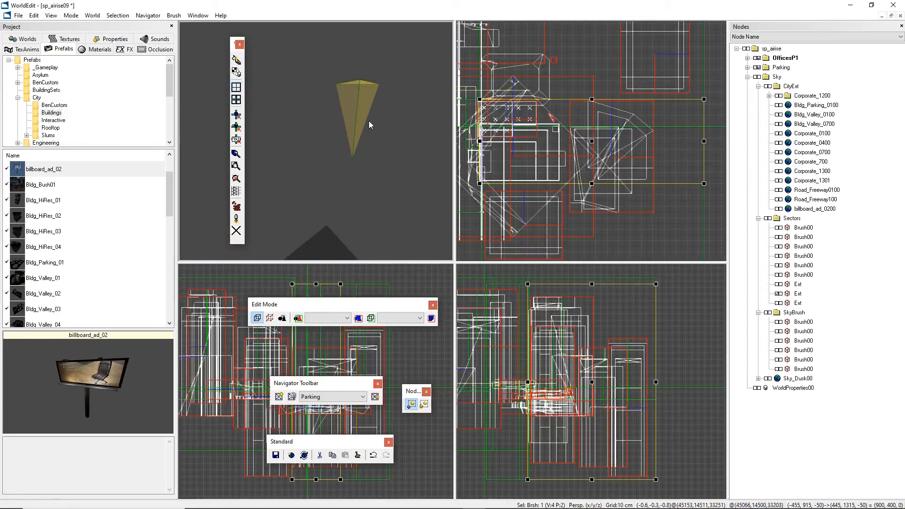
pyautogui.moveTo(367, 124)
pyautogui.mouseDown(button='middle')
pyautogui.moveTo(387, 137)
pyautogui.moveTo(386, 101)
pyautogui.moveTo(316, 142)
pyautogui.moveTo(326, 155)
pyautogui.moveTo(313, 128)
pyautogui.moveTo(289, 186)
pyautogui.mouseUp(button='middle')
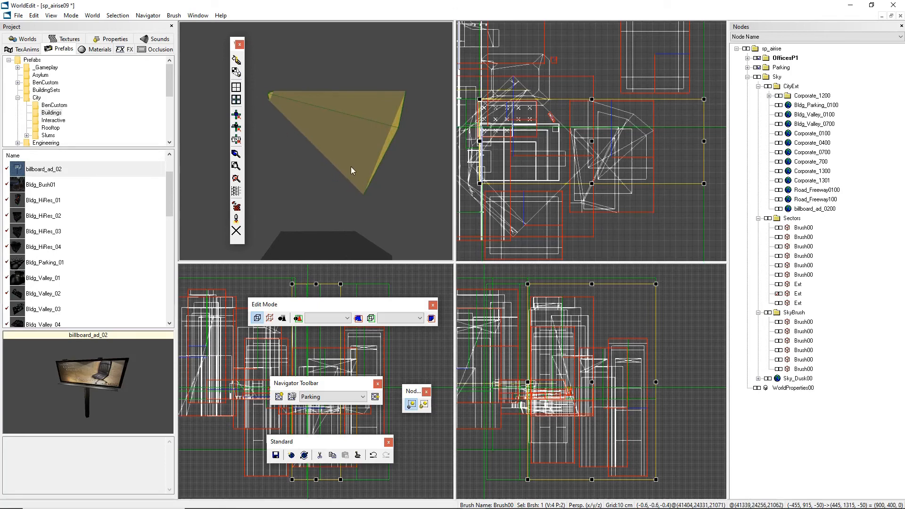
pyautogui.click(236, 89)
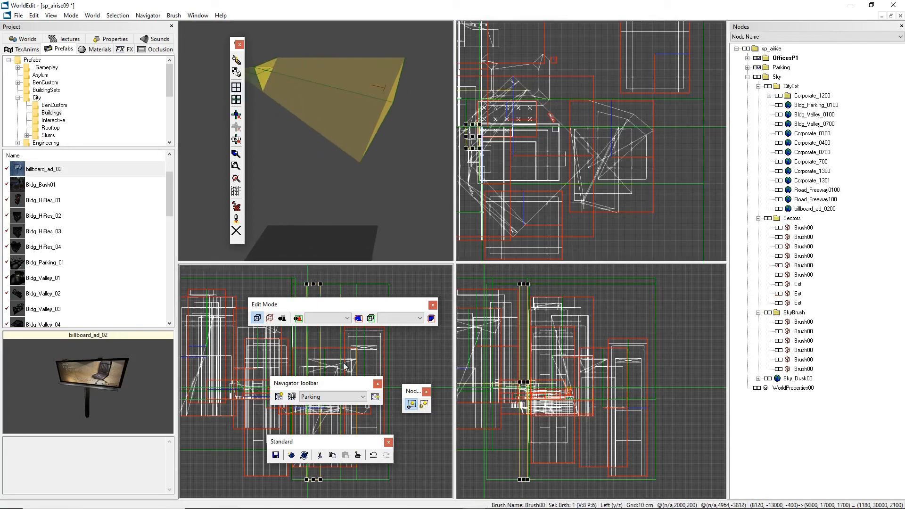
# Select different brushes in the Left and Front viewports, ending with a Corporate_1200 body brush, and center the views on the selection.
pyautogui.click(267, 369)
pyautogui.click(235, 368)
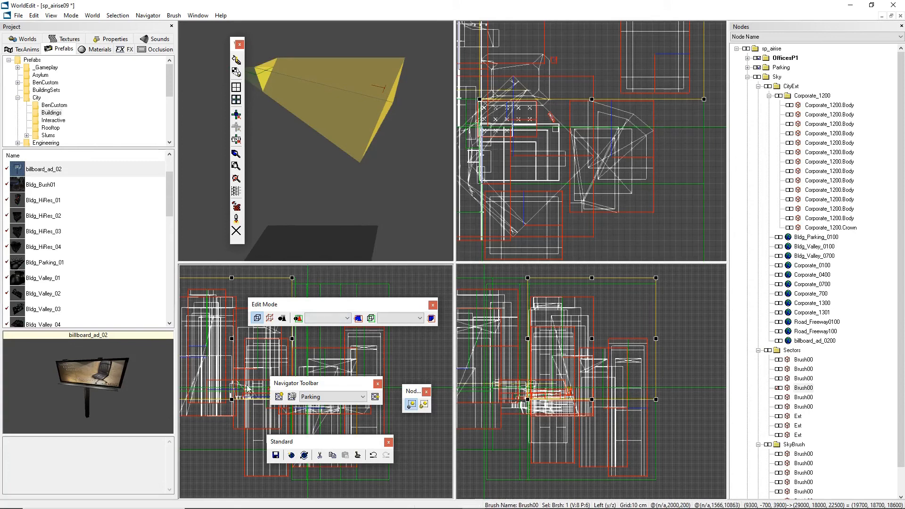
pyautogui.click(255, 411)
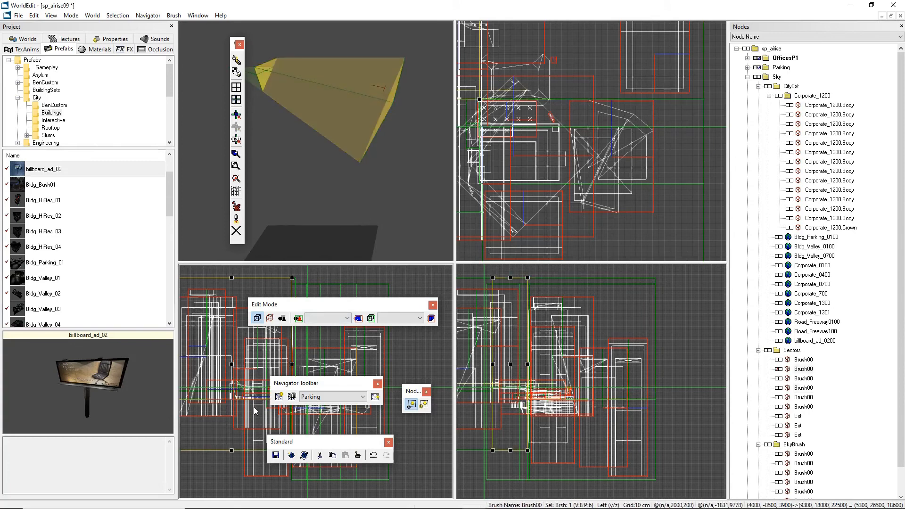
pyautogui.click(328, 414)
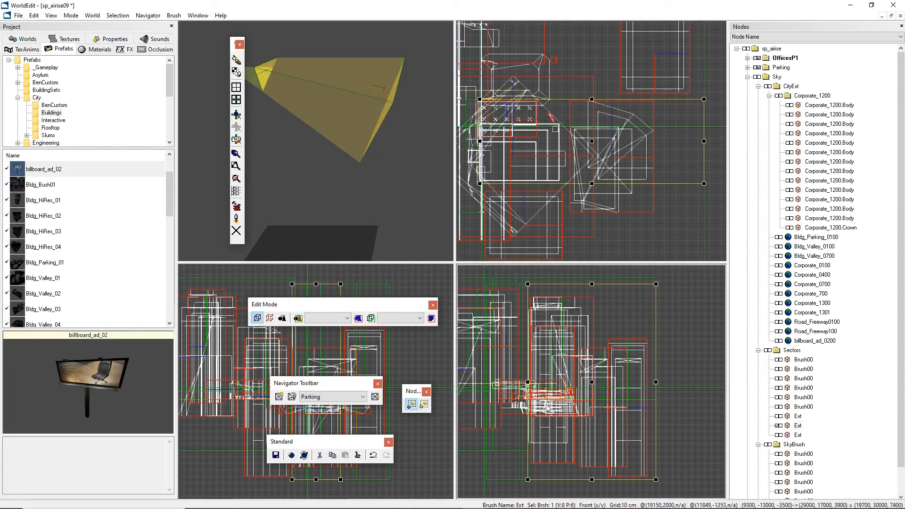
pyautogui.click(558, 413)
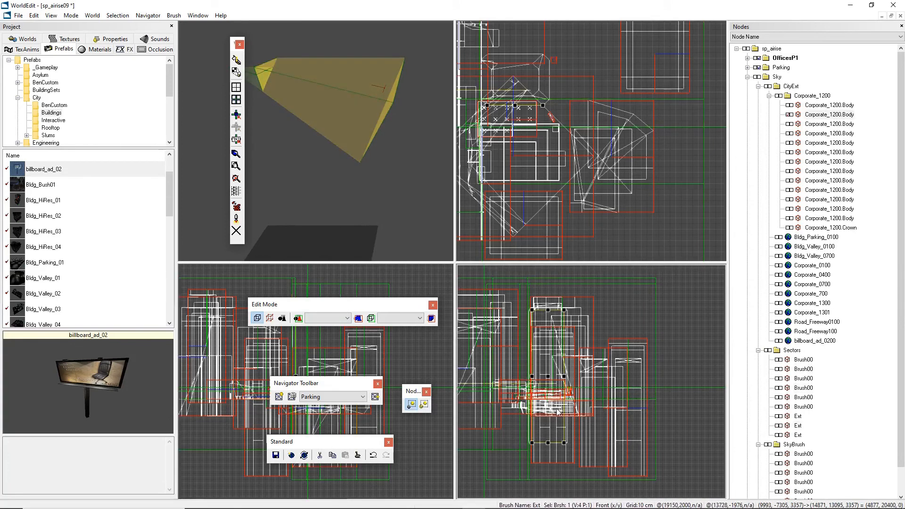
pyautogui.click(237, 88)
# Select a SkyBrush brush in the perspective viewport, fly the camera away from it and center the views back on the selection.
pyautogui.moveTo(363, 147); pyautogui.dragTo(420, 123, button='right')
pyautogui.moveTo(290, 129)
pyautogui.mouseDown(button='right')
pyautogui.moveTo(281, 174)
pyautogui.moveTo(358, 132)
pyautogui.moveTo(279, 186)
pyautogui.moveTo(316, 140)
pyautogui.moveTo(332, 166)
pyautogui.moveTo(325, 170)
pyautogui.moveTo(316, 143)
pyautogui.mouseUp(button='right')
pyautogui.click(270, 167)
pyautogui.click(341, 162)
pyautogui.click(329, 202)
pyautogui.click(329, 200)
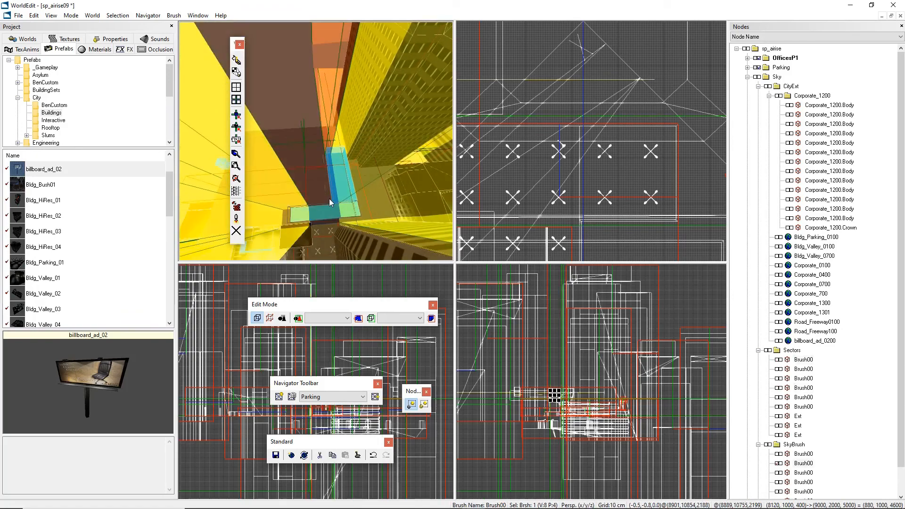
pyautogui.moveTo(313, 206); pyautogui.dragTo(203, 131, button='right')
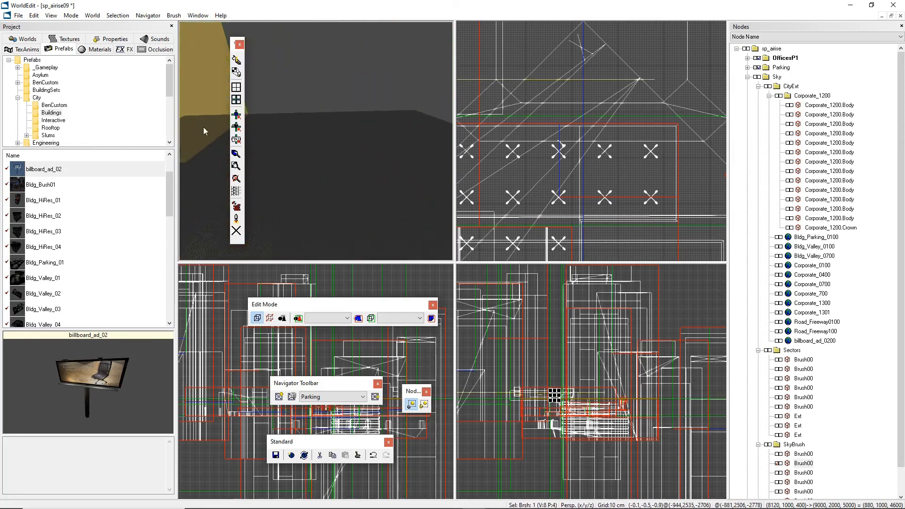
pyautogui.click(236, 88)
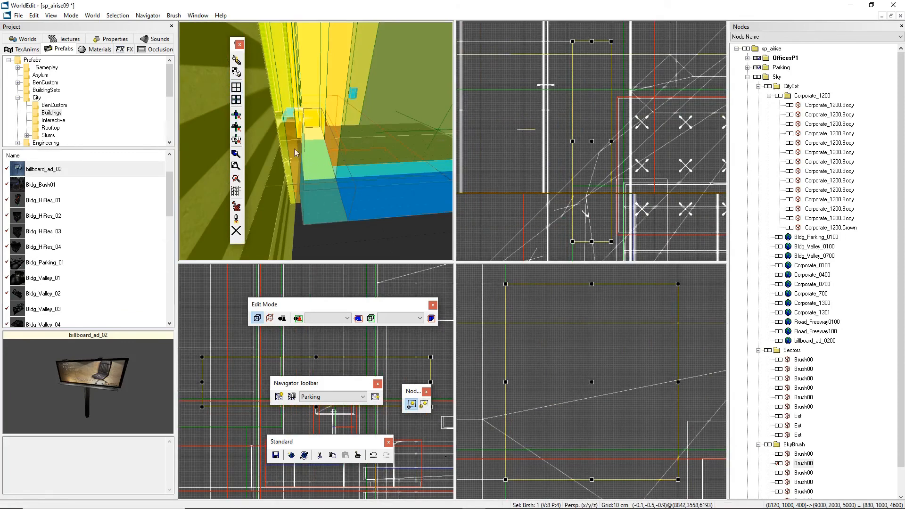
# Compare centering the views on the marker with centering them on the selected SkyBrush brush.
pyautogui.click(236, 100)
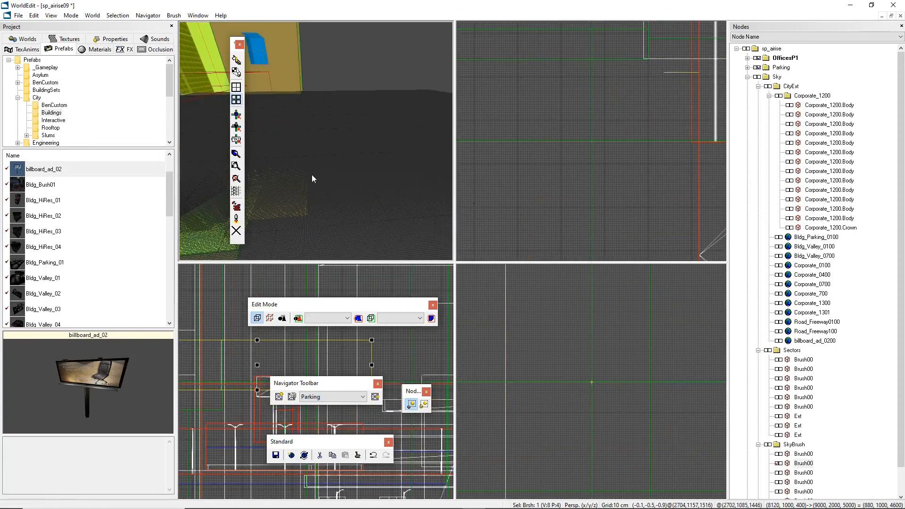
pyautogui.moveTo(312, 179); pyautogui.dragTo(266, 114, button='right')
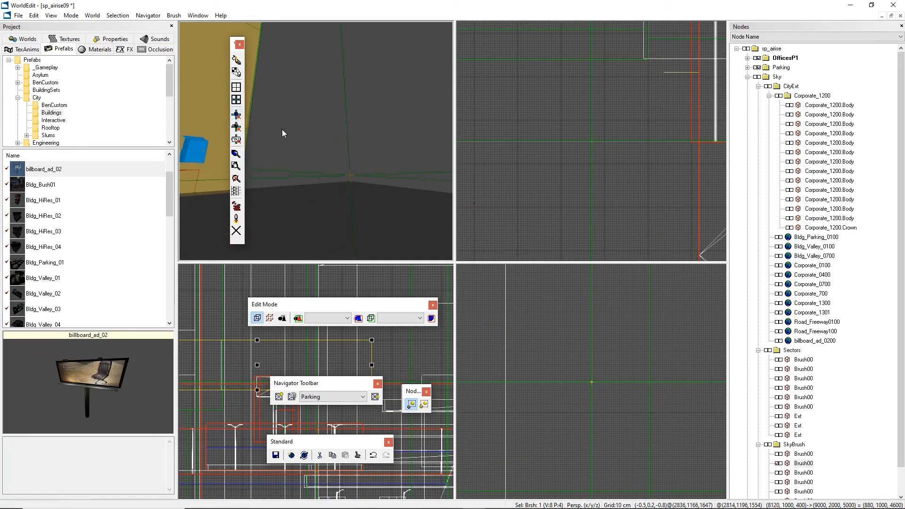
pyautogui.click(235, 89)
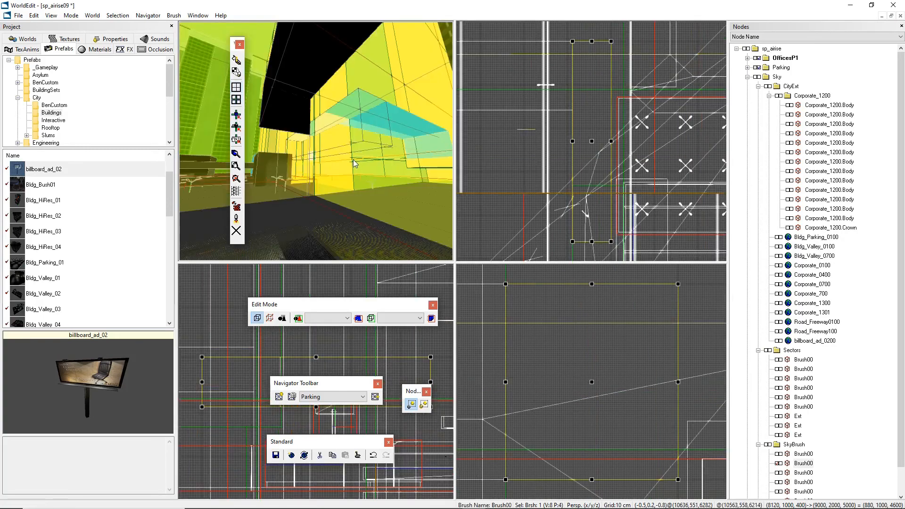
pyautogui.moveTo(354, 161)
pyautogui.mouseDown(button='right')
pyautogui.moveTo(401, 189)
pyautogui.moveTo(340, 198)
pyautogui.mouseUp(button='right')
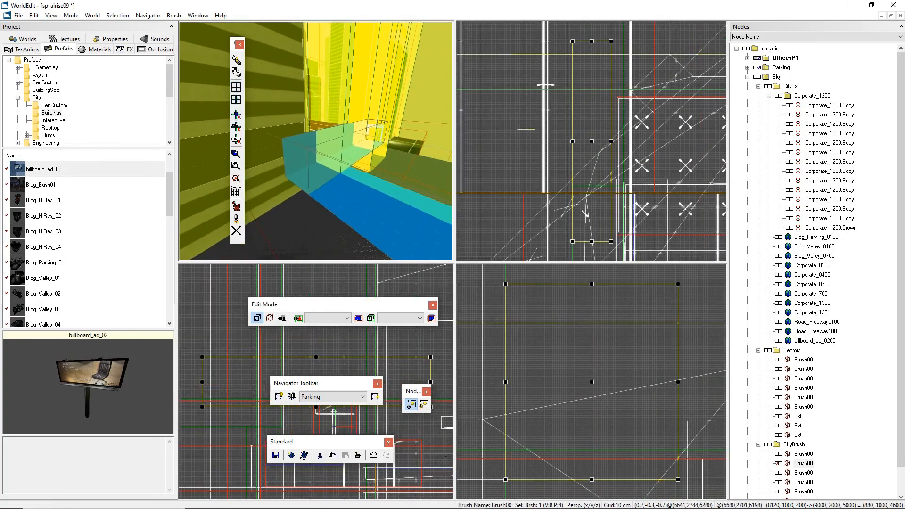
# Center the marker on the selected brush, center the views on the marker, and move the marker to the perspective camera's position.
pyautogui.click(237, 115)
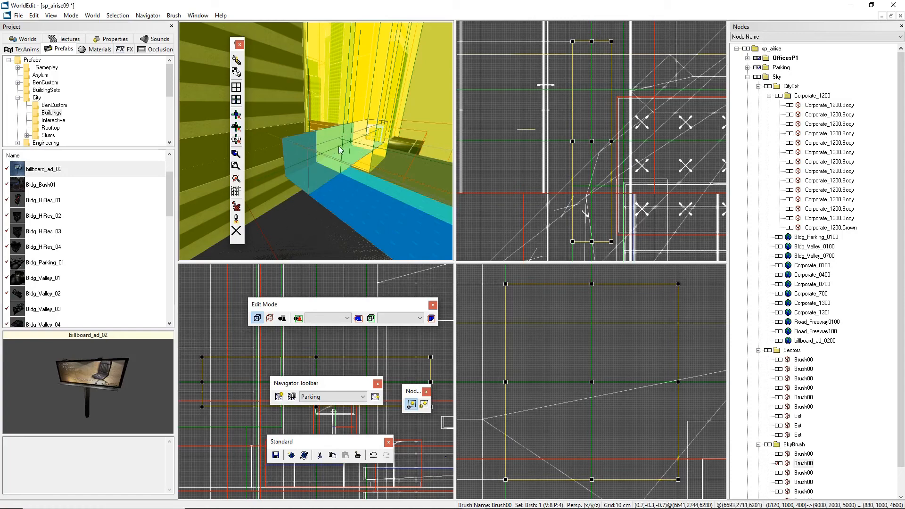
pyautogui.click(236, 124)
pyautogui.moveTo(321, 139)
pyautogui.mouseDown(button='right')
pyautogui.moveTo(321, 155)
pyautogui.moveTo(340, 137)
pyautogui.moveTo(414, 124)
pyautogui.moveTo(345, 149)
pyautogui.moveTo(396, 174)
pyautogui.moveTo(302, 132)
pyautogui.mouseUp(button='right')
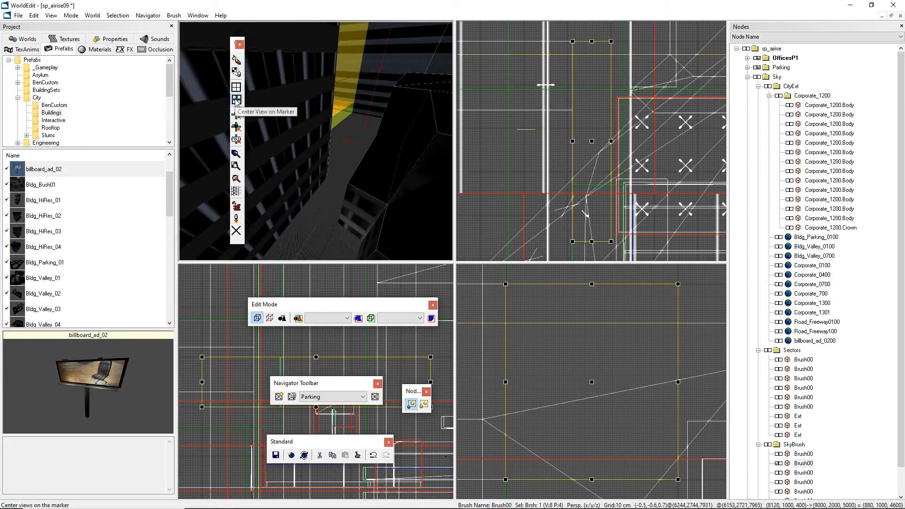
pyautogui.click(235, 100)
pyautogui.moveTo(351, 145)
pyautogui.mouseDown(button='right')
pyautogui.moveTo(377, 137)
pyautogui.moveTo(363, 132)
pyautogui.moveTo(278, 177)
pyautogui.mouseUp(button='right')
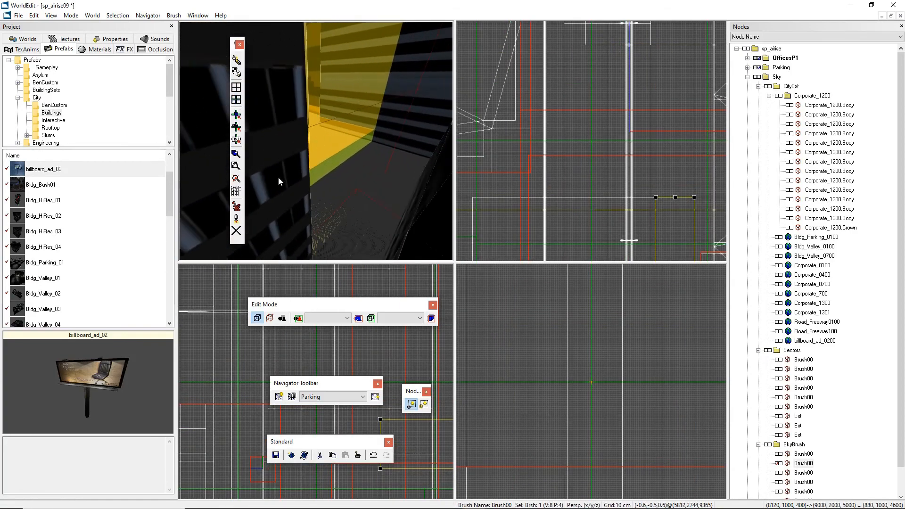
pyautogui.click(235, 127)
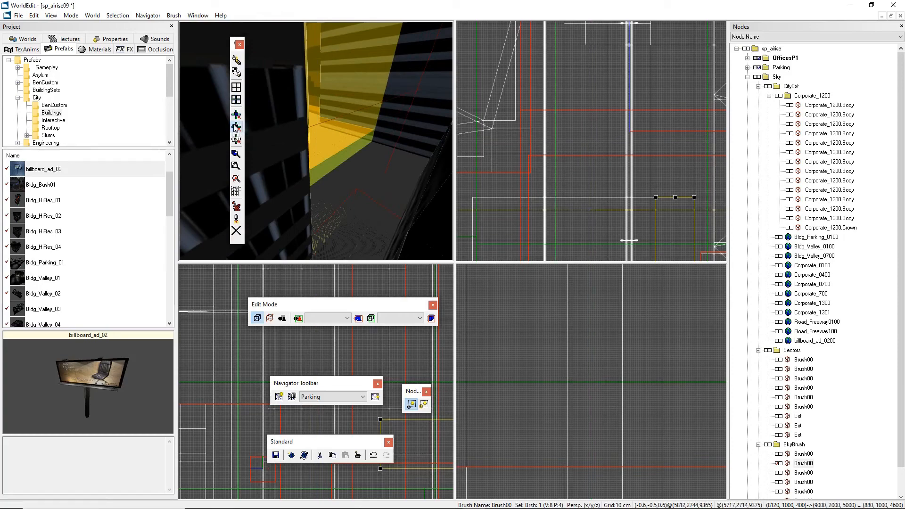
# Bring up the Object Search window from the World Editing tools, look over its search options and hide it.
pyautogui.moveTo(349, 132); pyautogui.dragTo(338, 128, button='right')
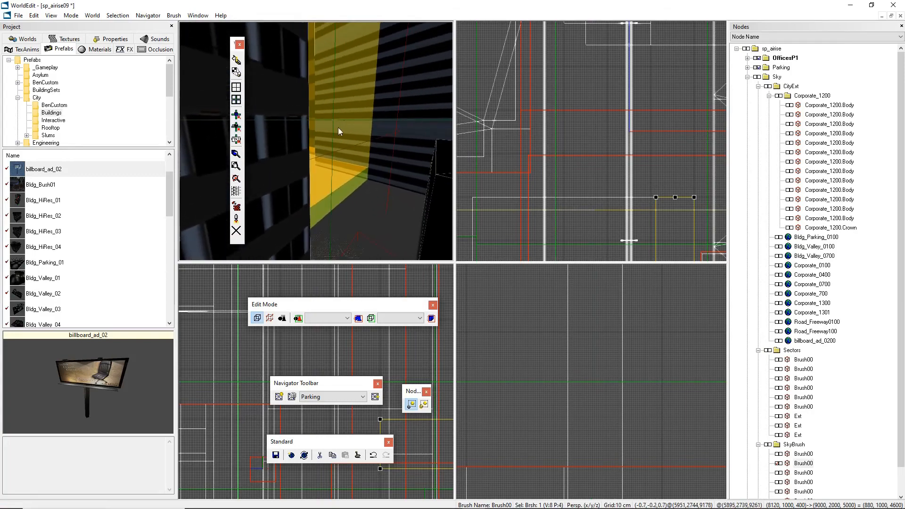
pyautogui.click(236, 154)
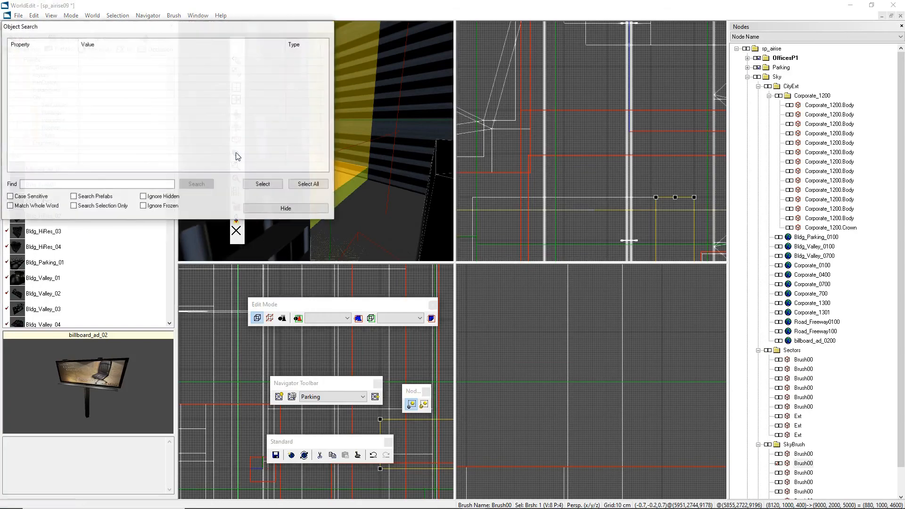
pyautogui.moveTo(124, 27); pyautogui.dragTo(198, 94)
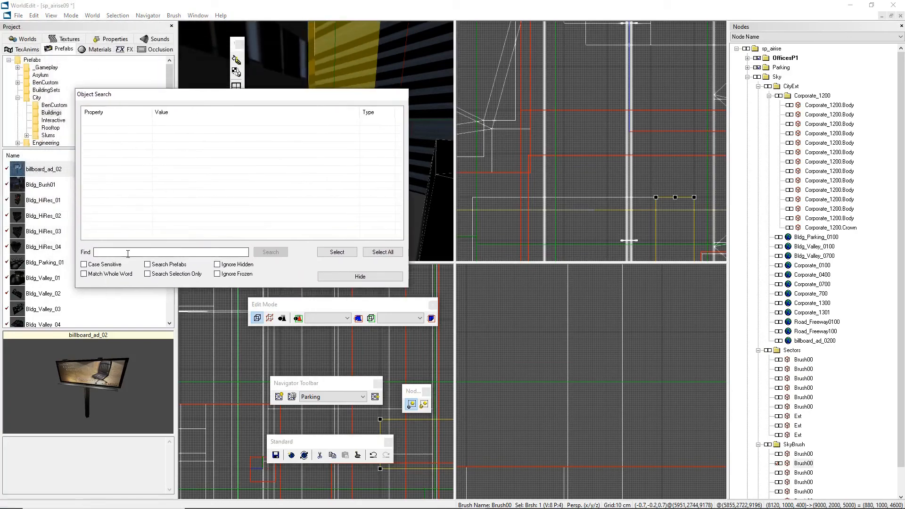
pyautogui.click(214, 251)
pyautogui.click(370, 274)
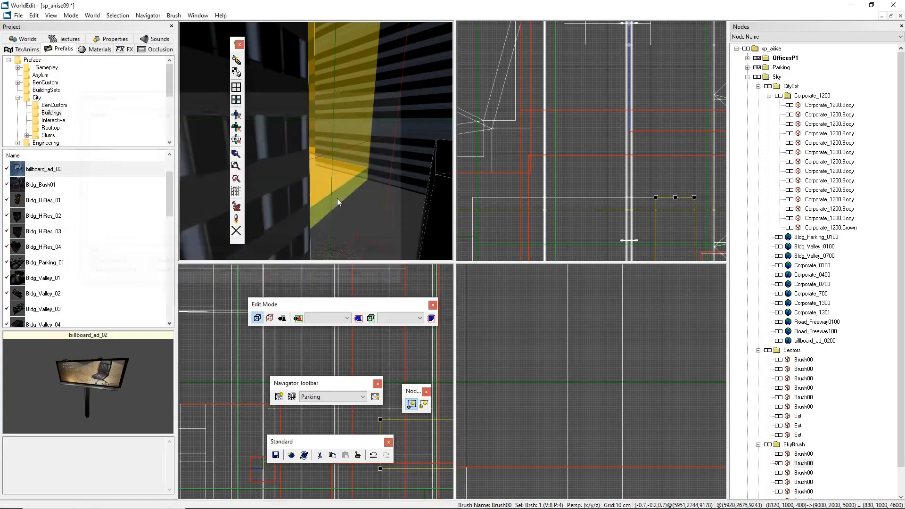
# Review the Level Textures statistics and the Level Error Detector window, closing each one after viewing.
pyautogui.click(236, 167)
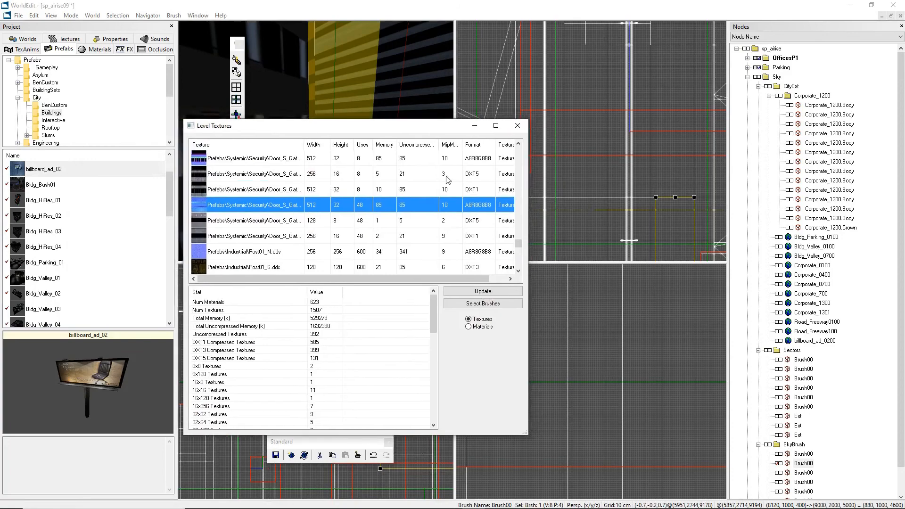
pyautogui.click(519, 127)
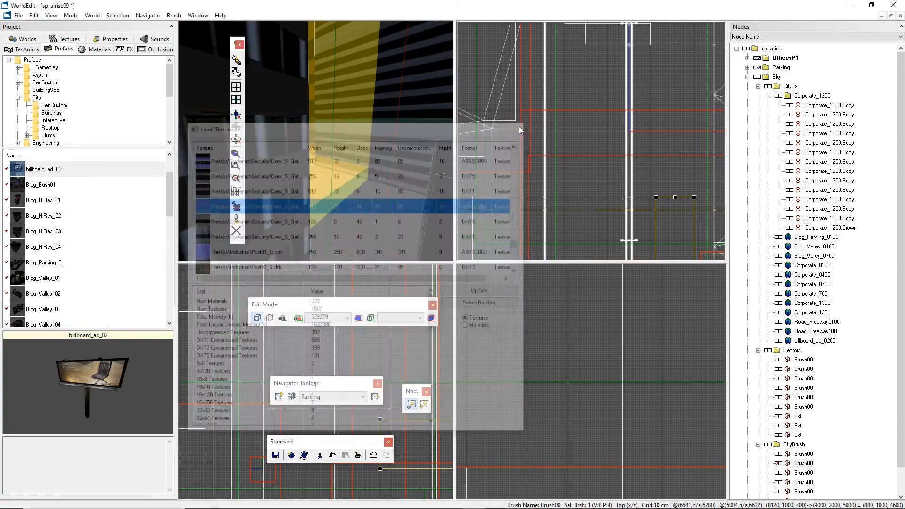
pyautogui.click(236, 178)
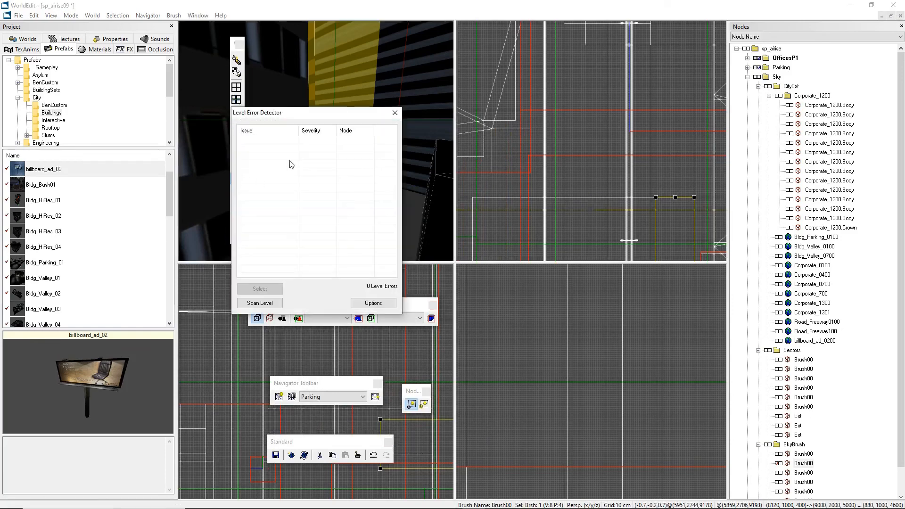
pyautogui.moveTo(296, 116); pyautogui.dragTo(351, 82)
pyautogui.click(450, 81)
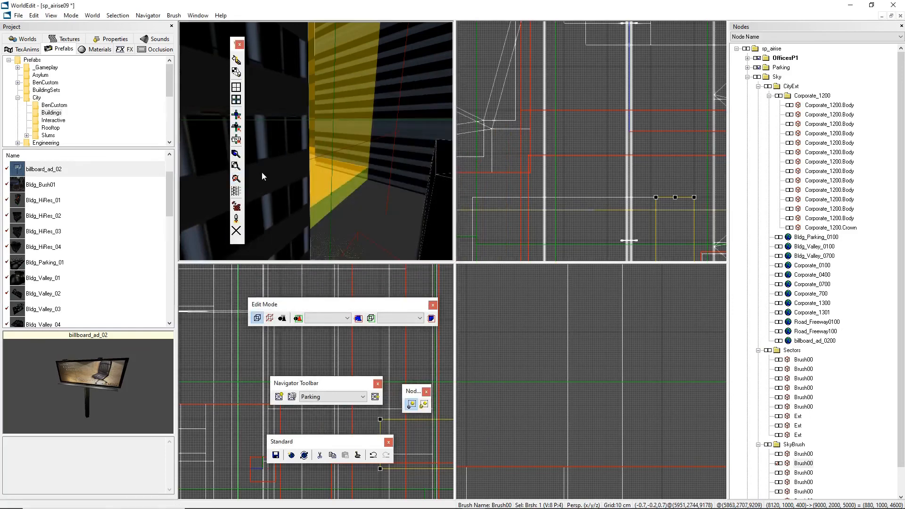
# Open the World Streaming Data window, look over its region, link and memory sections, and close it.
pyautogui.click(237, 191)
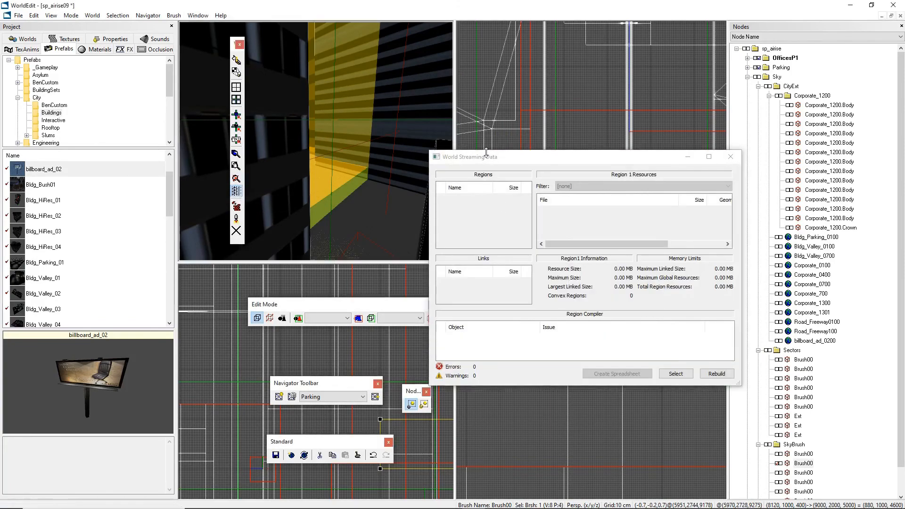
pyautogui.moveTo(487, 158); pyautogui.dragTo(388, 86)
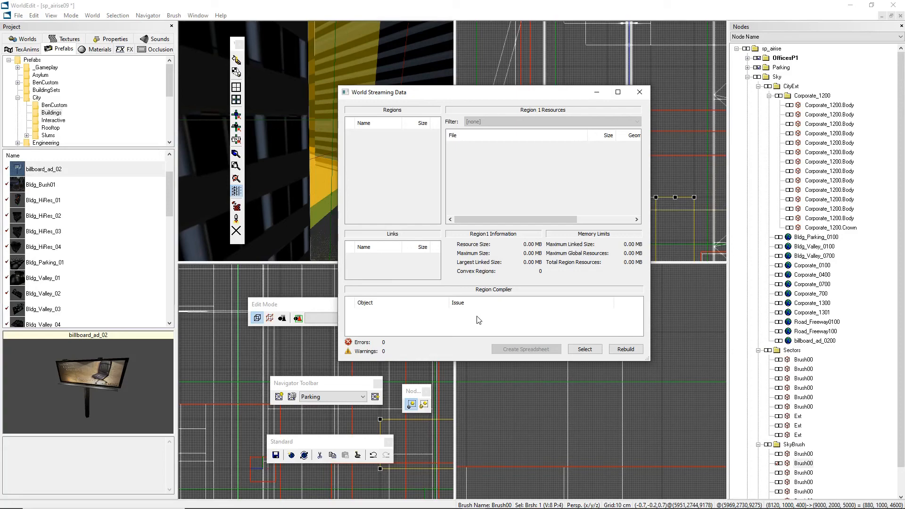
pyautogui.click(640, 92)
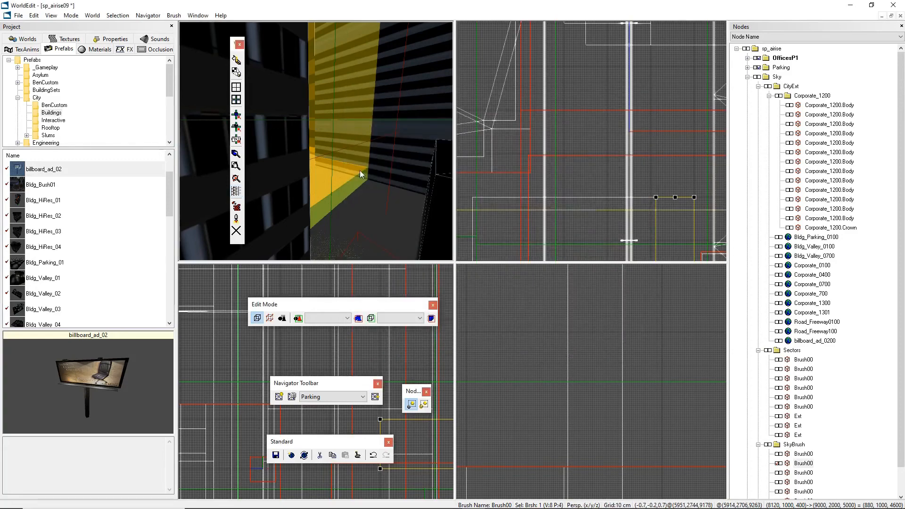
# Try to launch the external viewer from two different perspective camera views.
pyautogui.click(237, 233)
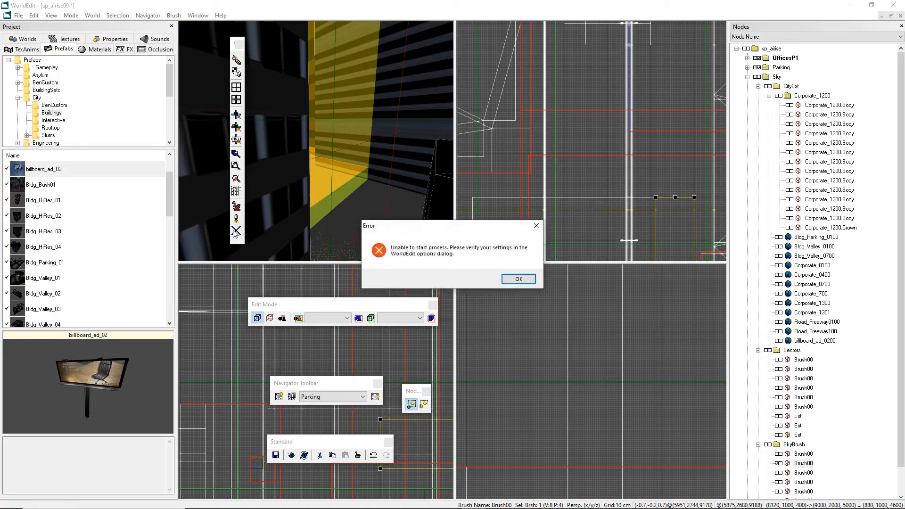
pyautogui.click(518, 279)
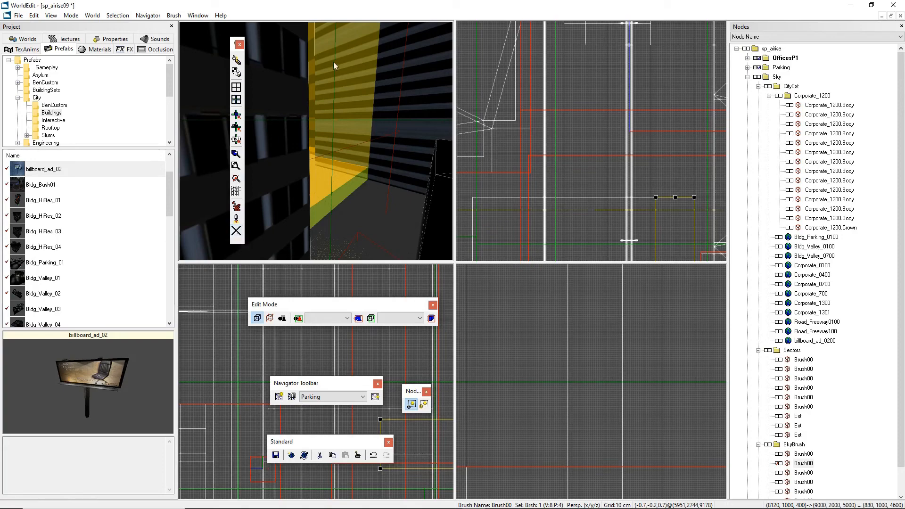
pyautogui.moveTo(344, 78)
pyautogui.mouseDown(button='right')
pyautogui.moveTo(401, 78)
pyautogui.moveTo(410, 52)
pyautogui.moveTo(373, 54)
pyautogui.moveTo(391, 42)
pyautogui.moveTo(358, 87)
pyautogui.moveTo(301, 89)
pyautogui.moveTo(353, 94)
pyautogui.moveTo(324, 148)
pyautogui.mouseUp(button='right')
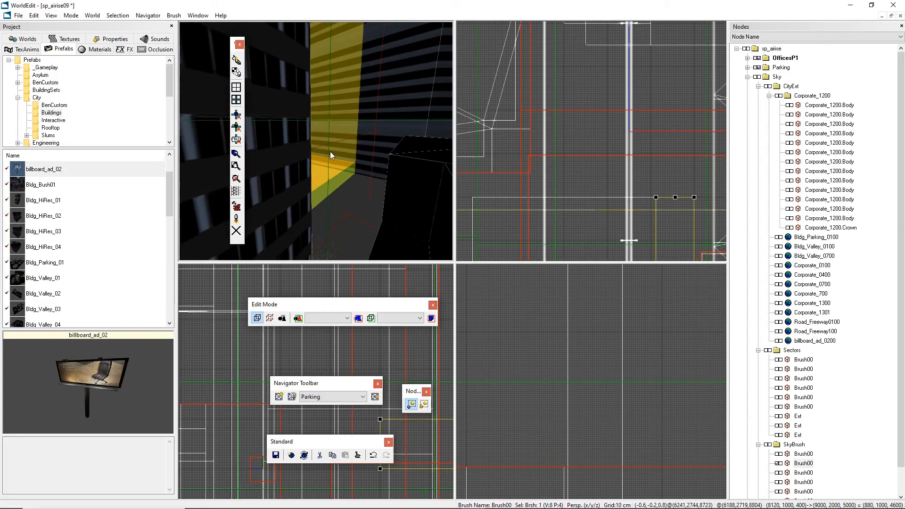
pyautogui.moveTo(330, 151)
pyautogui.mouseDown(button='right')
pyautogui.moveTo(382, 154)
pyautogui.moveTo(302, 146)
pyautogui.moveTo(310, 112)
pyautogui.mouseUp(button='right')
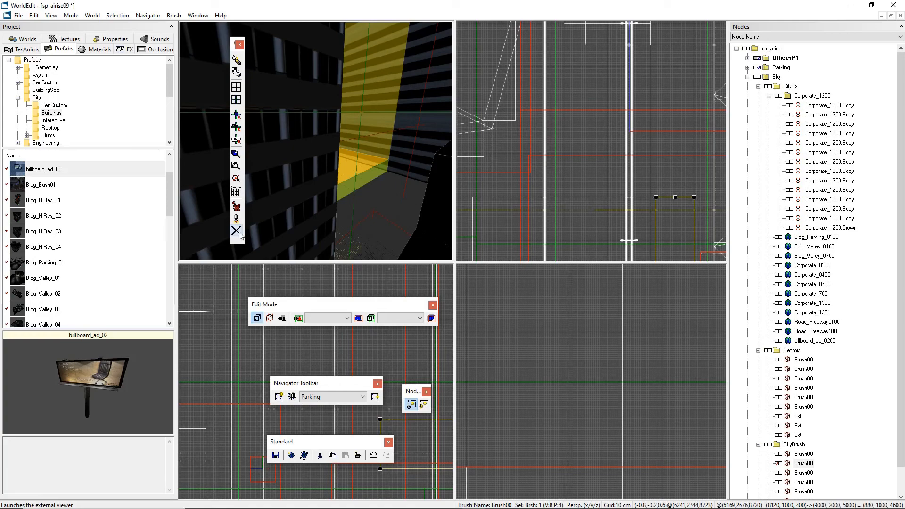
pyautogui.click(236, 231)
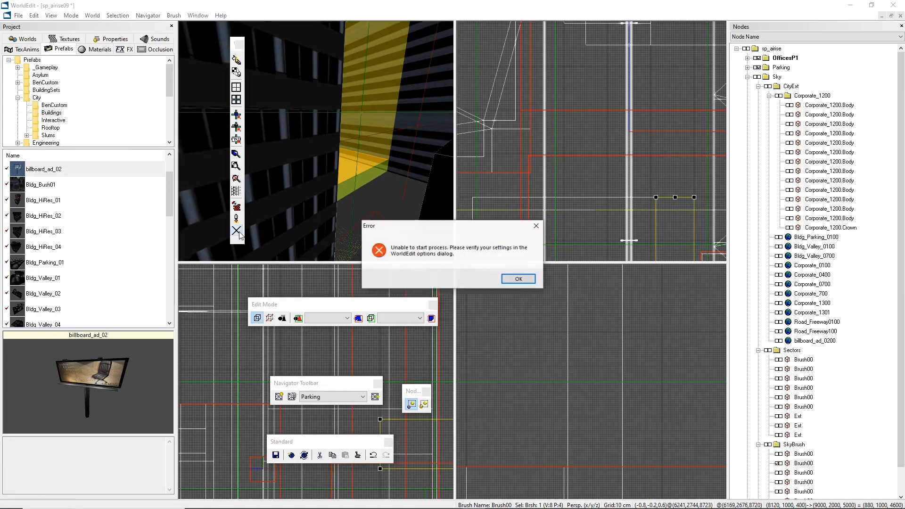
pyautogui.click(519, 280)
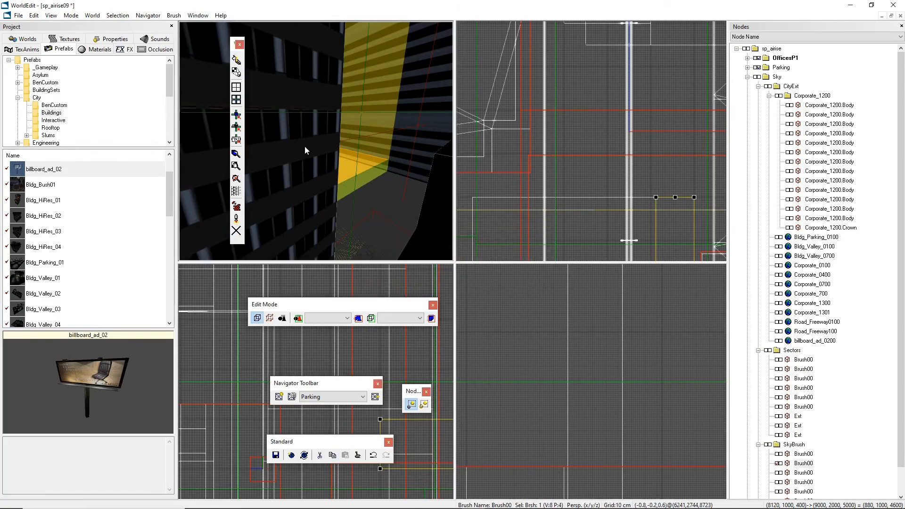
# Move the Edit Mode toolbar slightly higher in the Left viewport and view the Object Selection Filter's name and class options.
pyautogui.moveTo(336, 304)
pyautogui.mouseDown()
pyautogui.moveTo(343, 281)
pyautogui.moveTo(335, 294)
pyautogui.mouseUp()
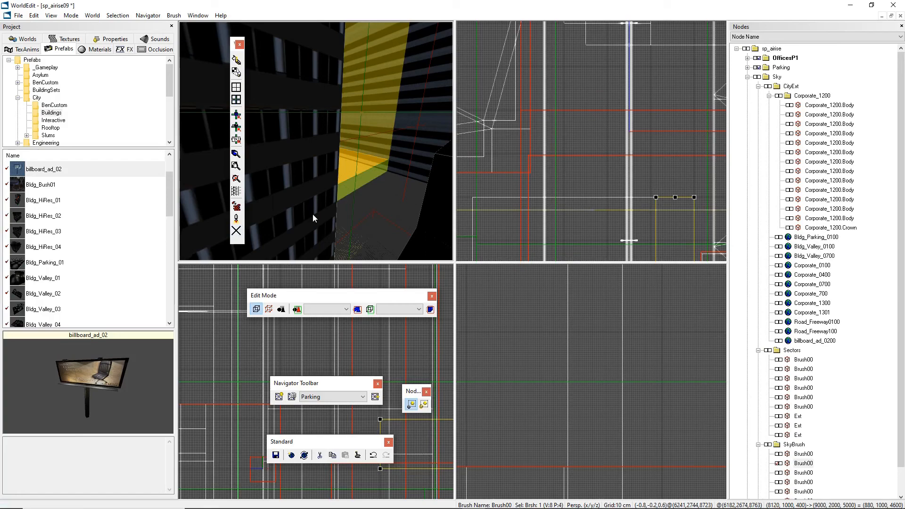
pyautogui.moveTo(282, 295); pyautogui.dragTo(275, 290)
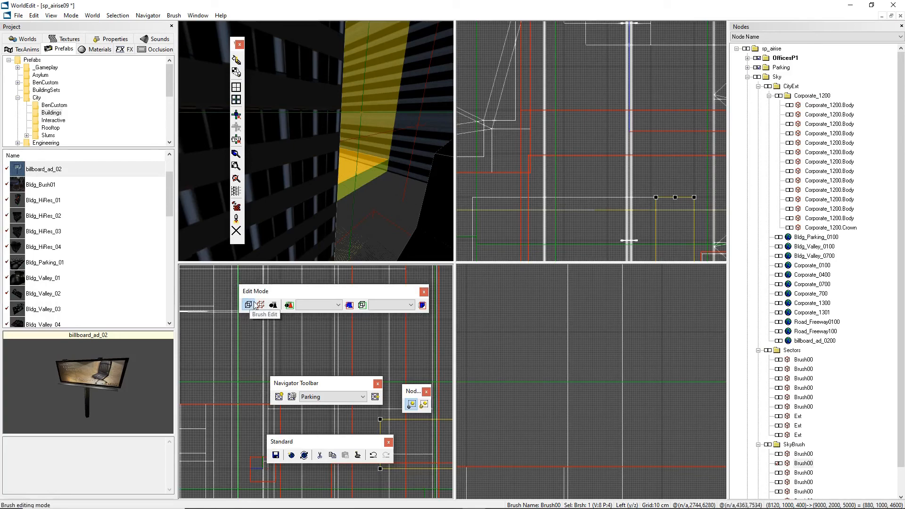
pyautogui.click(289, 306)
pyautogui.moveTo(343, 107)
pyautogui.mouseDown()
pyautogui.moveTo(326, 106)
pyautogui.moveTo(375, 110)
pyautogui.moveTo(348, 108)
pyautogui.mouseUp()
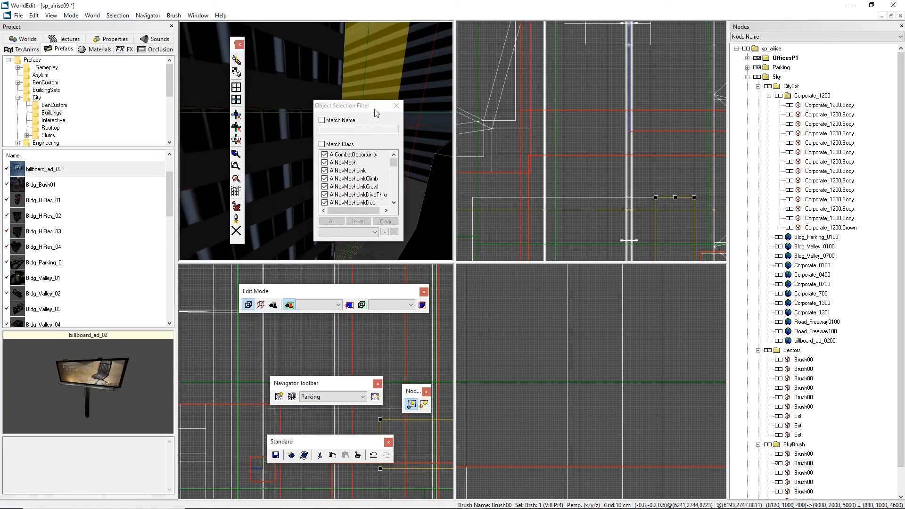
pyautogui.click(396, 105)
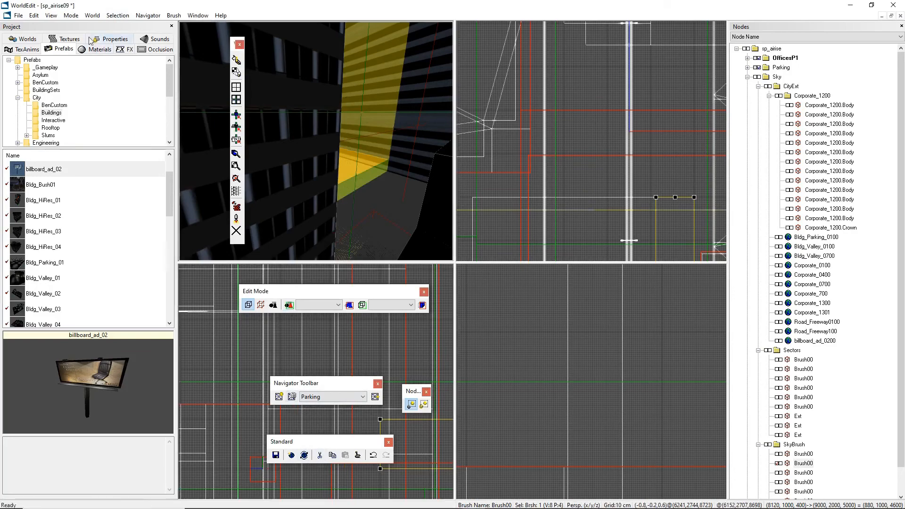
pyautogui.click(117, 15)
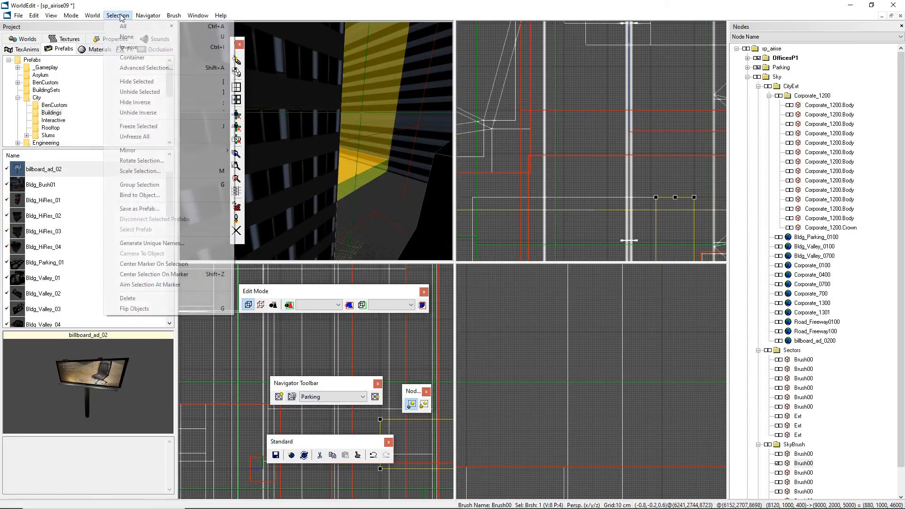
pyautogui.click(84, 5)
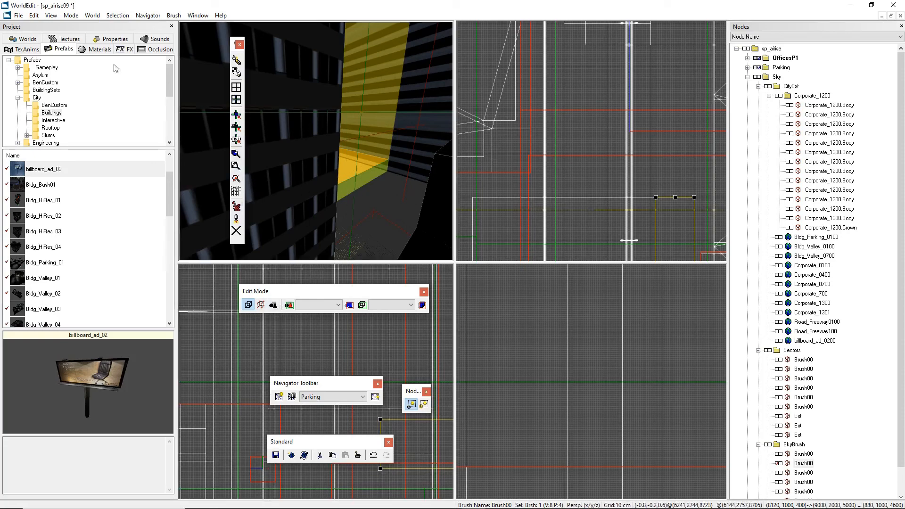
pyautogui.click(89, 15)
pyautogui.click(87, 5)
# Select the yellow Sectors brush in the perspective viewport and look through its context menu's Brush and Material commands.
pyautogui.click(351, 123)
pyautogui.rightClick(354, 123)
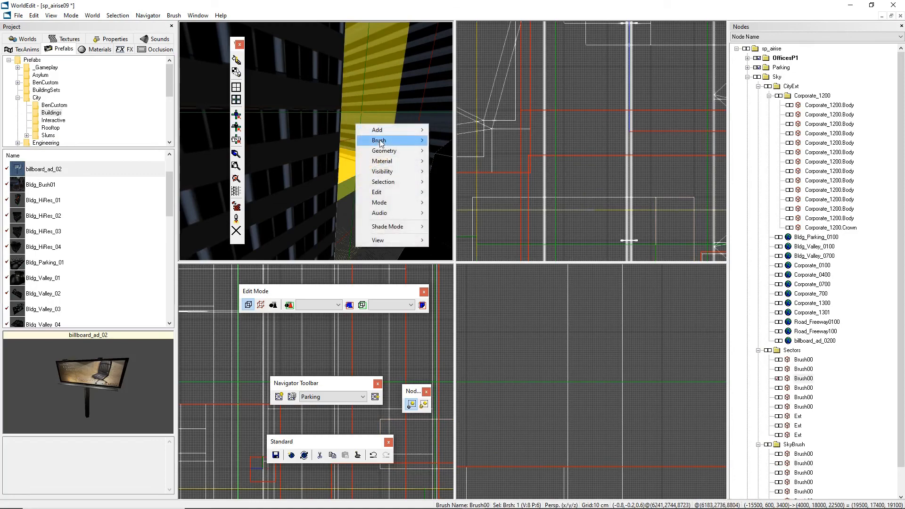
pyautogui.moveTo(380, 140)
pyautogui.moveTo(383, 161)
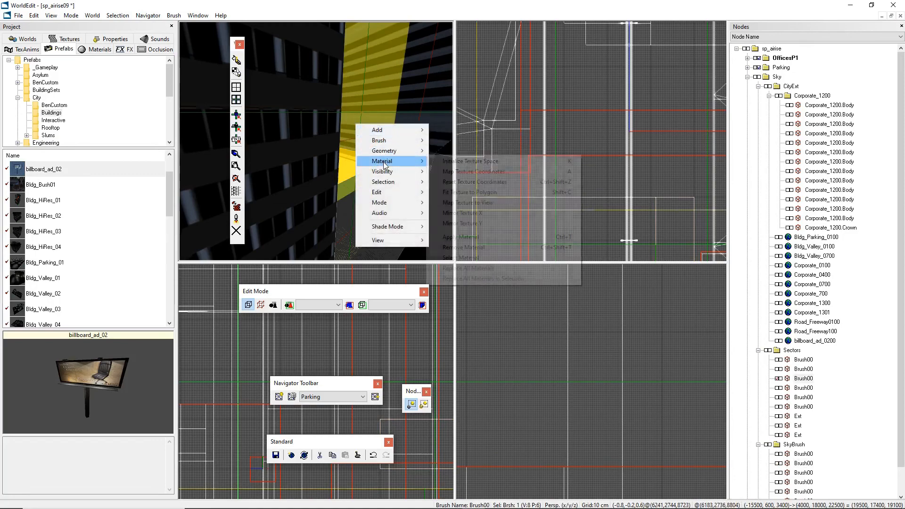
pyautogui.click(320, 2)
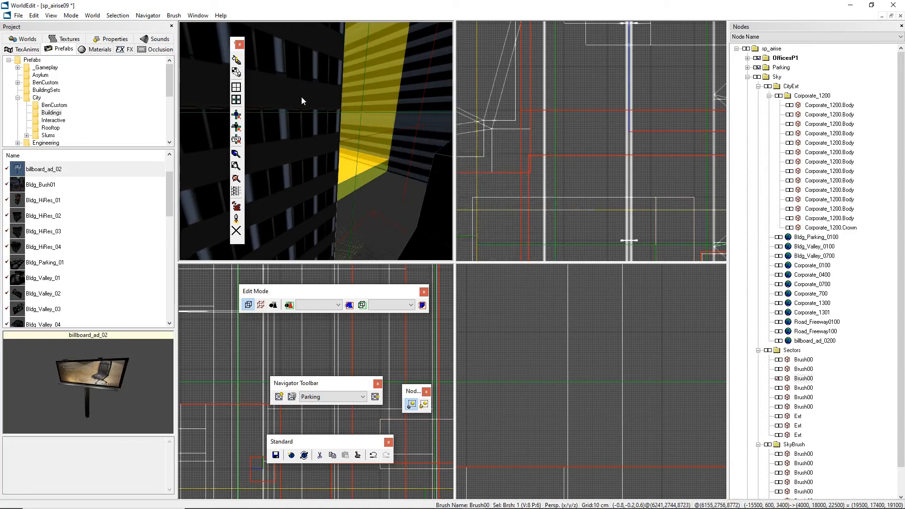
# Check the object filter presets and Object Selection Filter again, and review the contexts in the Brush Context Filter.
pyautogui.click(347, 327)
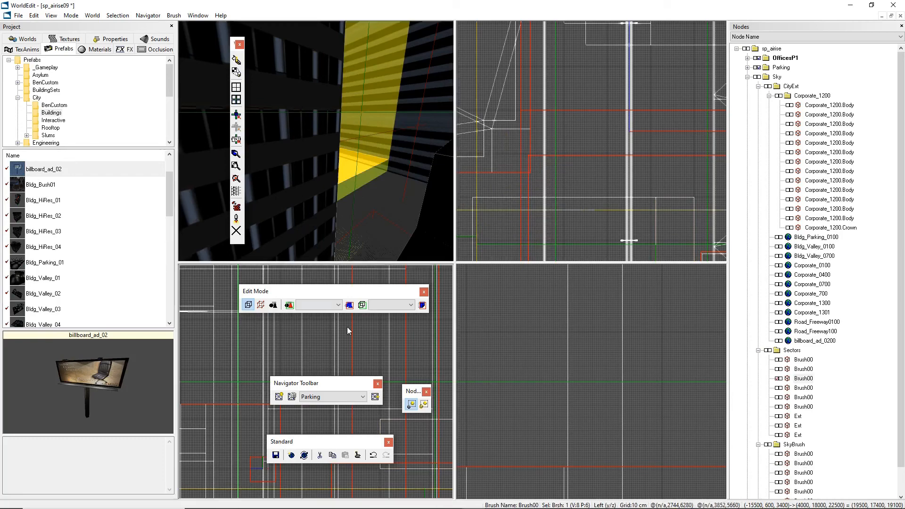
pyautogui.click(330, 306)
pyautogui.click(329, 306)
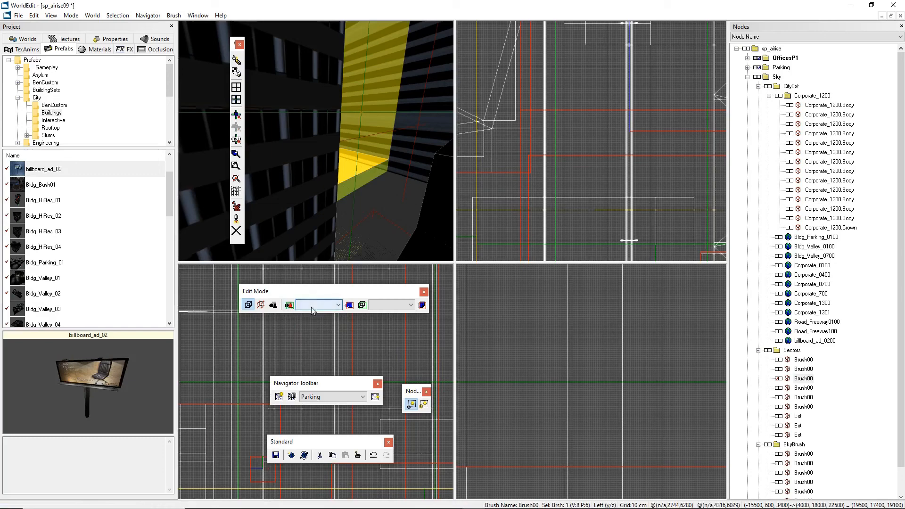
pyautogui.click(289, 305)
pyautogui.click(395, 106)
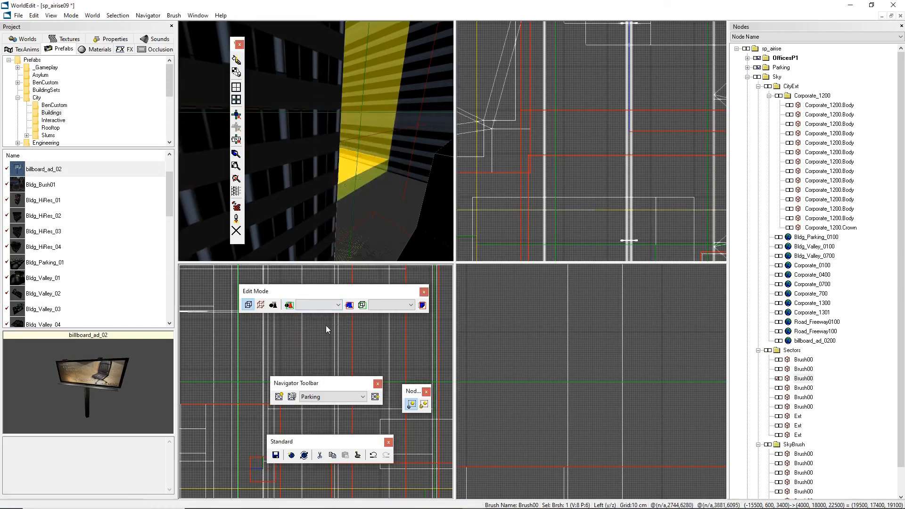
pyautogui.click(362, 305)
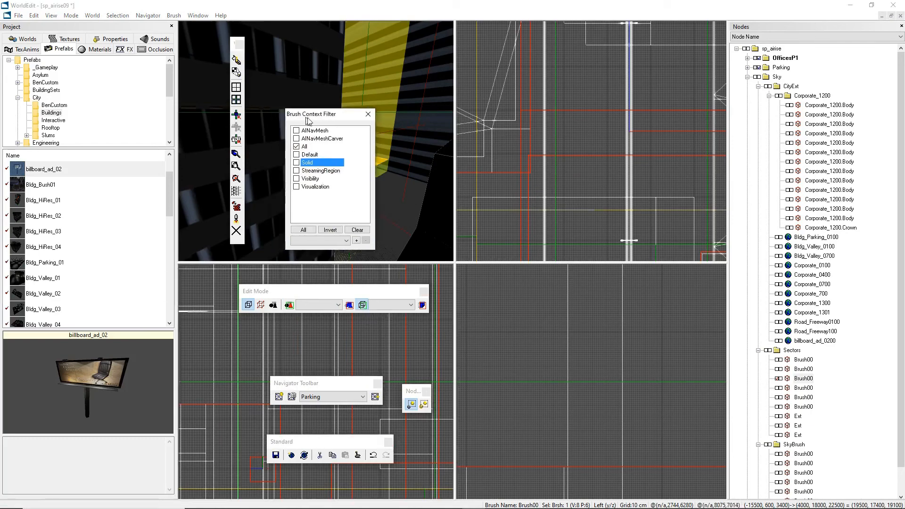
pyautogui.click(381, 116)
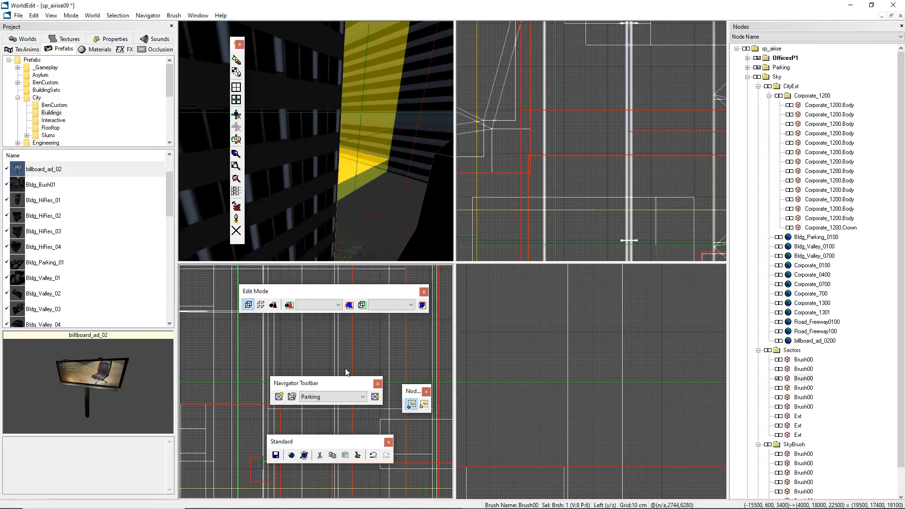
# Move the Navigator Toolbar up beneath the Edit Mode toolbar and view its saved locations, keeping Parking chosen.
pyautogui.moveTo(316, 384); pyautogui.dragTo(315, 342)
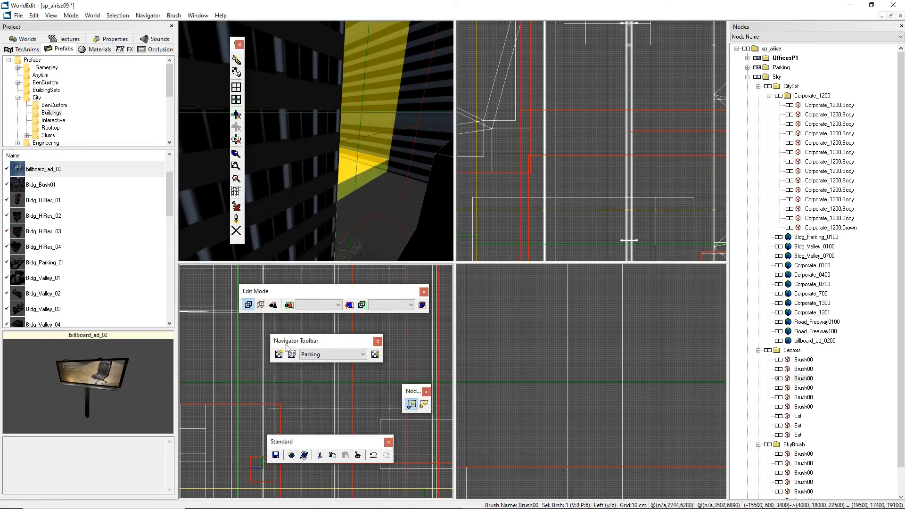
pyautogui.click(320, 356)
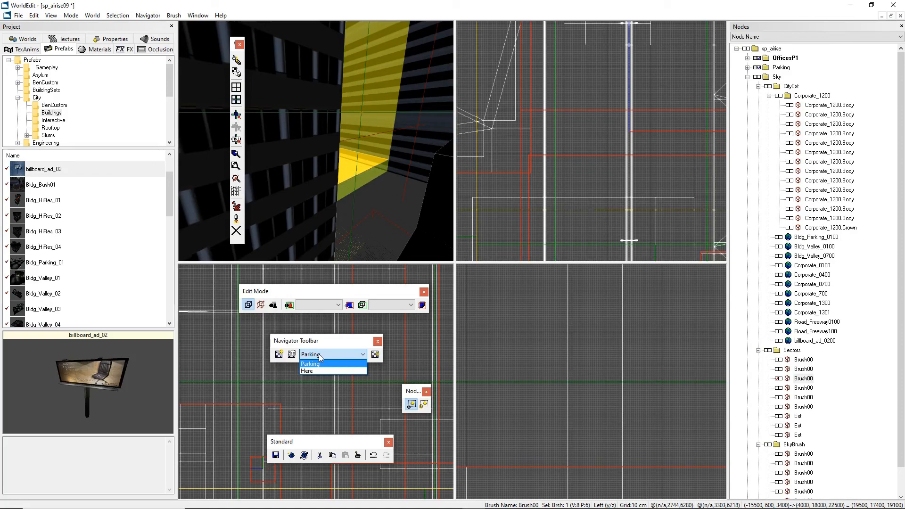
pyautogui.click(320, 355)
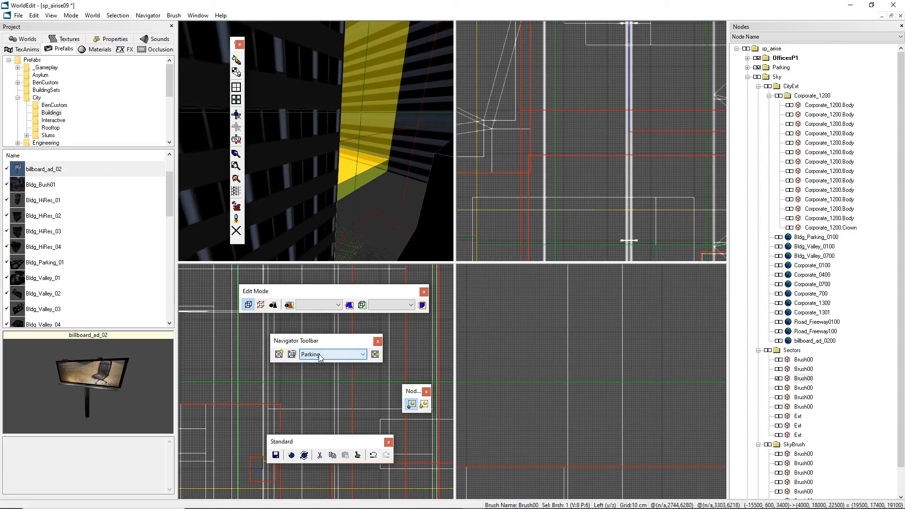
pyautogui.moveTo(318, 340); pyautogui.dragTo(324, 338)
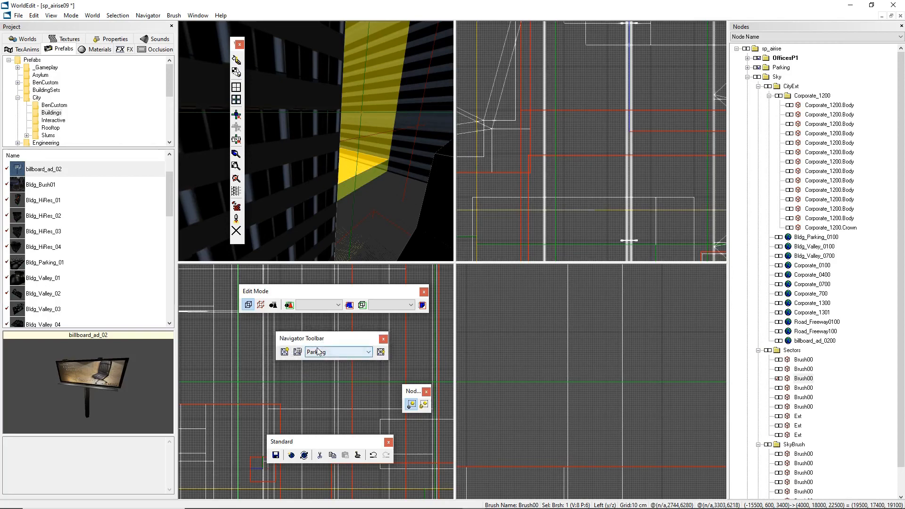
# Move the Node selection toolbar beneath the Navigator Toolbar in the Left viewport.
pyautogui.moveTo(408, 393); pyautogui.dragTo(376, 387)
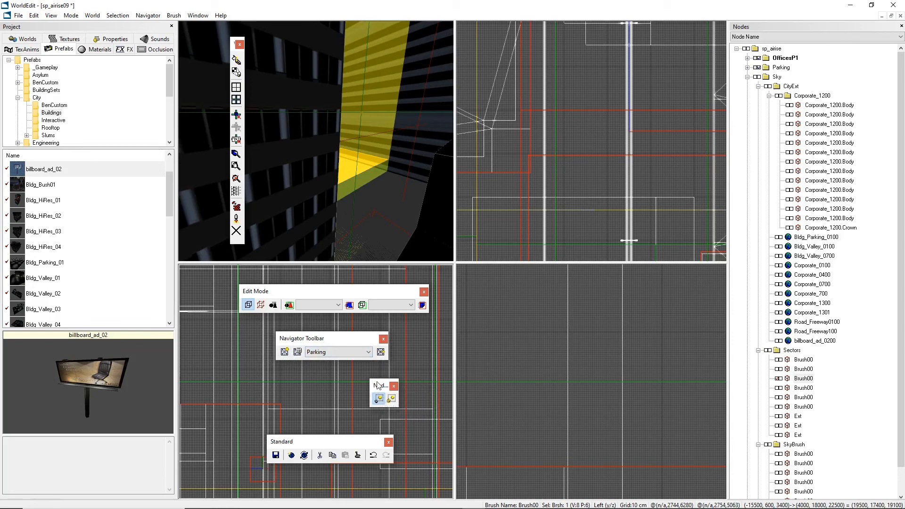
pyautogui.moveTo(377, 386); pyautogui.dragTo(383, 384)
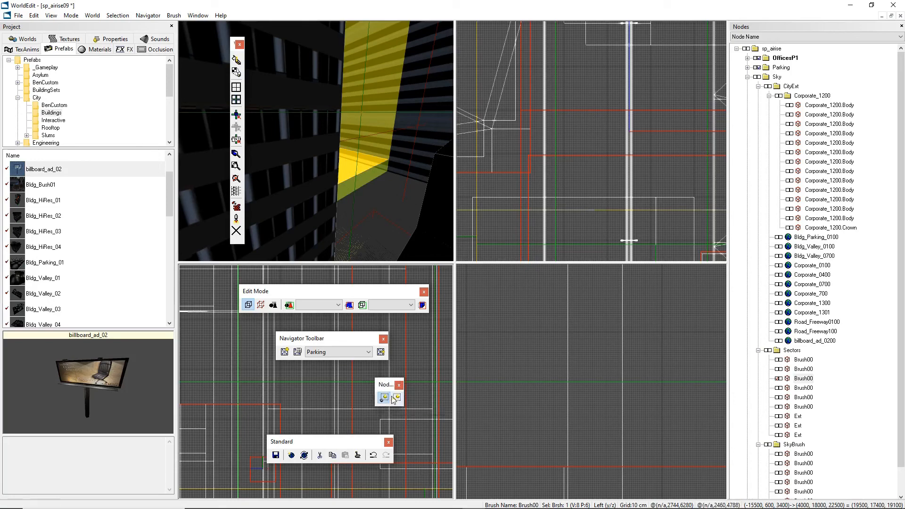
pyautogui.moveTo(383, 385); pyautogui.dragTo(362, 383)
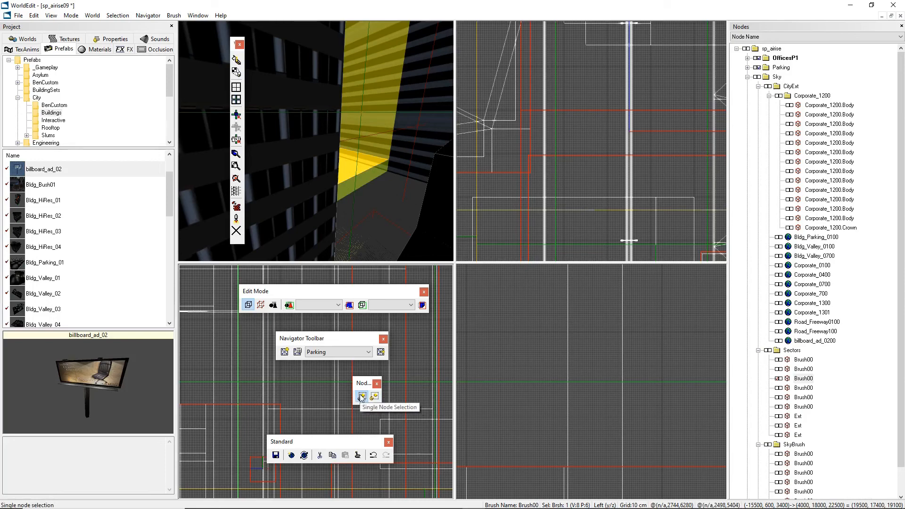
# Select the two adjacent blue brushes in the perspective viewport alternately, one at a time, using Single Node Selection.
pyautogui.moveTo(316, 141)
pyautogui.mouseDown(button='middle')
pyautogui.moveTo(276, 137)
pyautogui.moveTo(359, 141)
pyautogui.moveTo(339, 155)
pyautogui.moveTo(332, 140)
pyautogui.moveTo(270, 139)
pyautogui.mouseUp(button='middle')
pyautogui.click(332, 140)
pyautogui.click(270, 139)
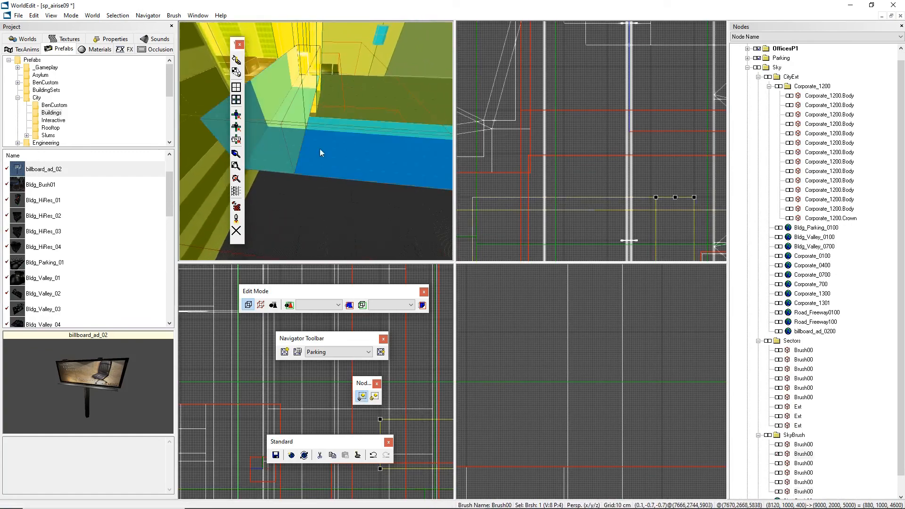
pyautogui.click(320, 149)
pyautogui.click(277, 148)
pyautogui.click(334, 157)
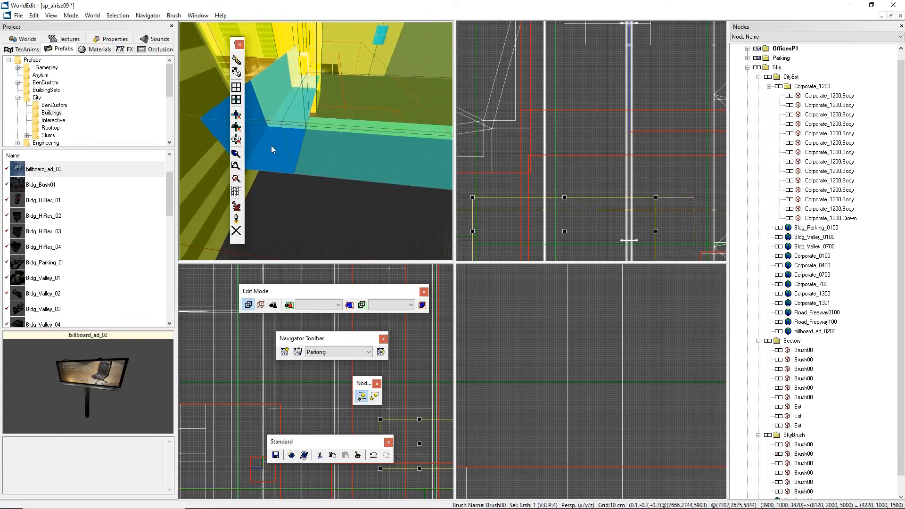
pyautogui.click(272, 147)
pyautogui.click(333, 157)
pyautogui.click(280, 152)
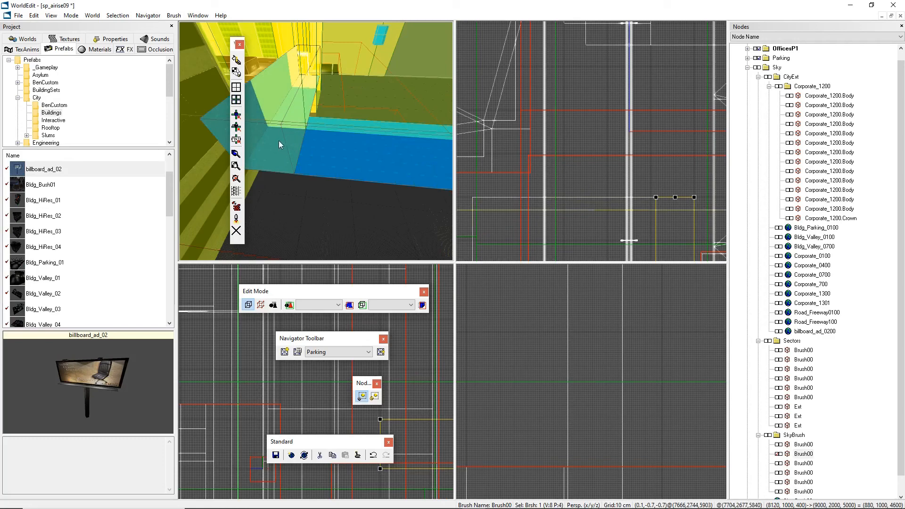
pyautogui.moveTo(279, 141); pyautogui.dragTo(312, 138, button='middle')
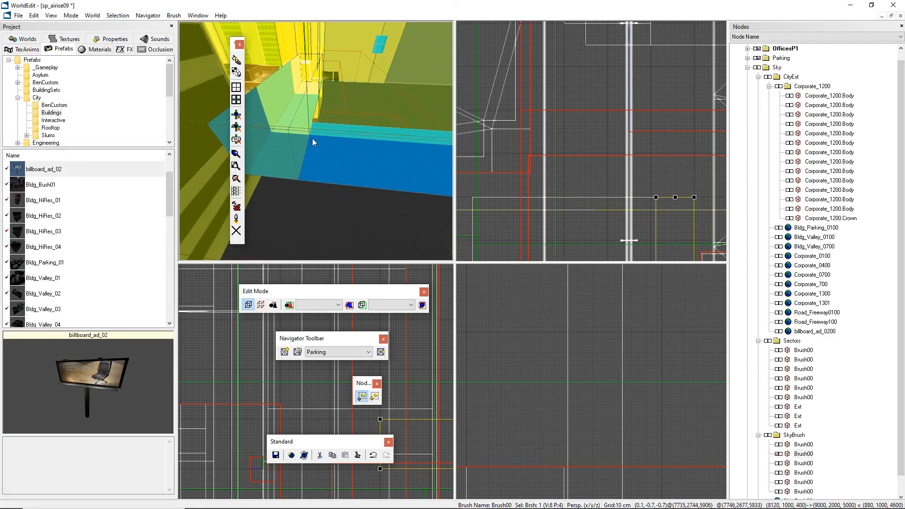
pyautogui.click(350, 164)
# Select the left blue brush, switch to multiple node selection, and add the neighbouring blue brush and the Ext sector brush.
pyautogui.click(290, 155)
pyautogui.click(375, 398)
pyautogui.click(338, 166)
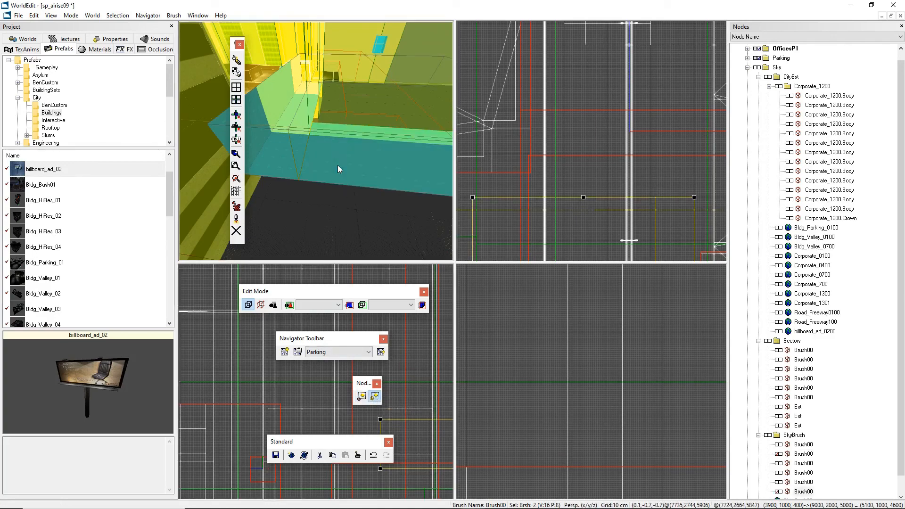
pyautogui.click(346, 86)
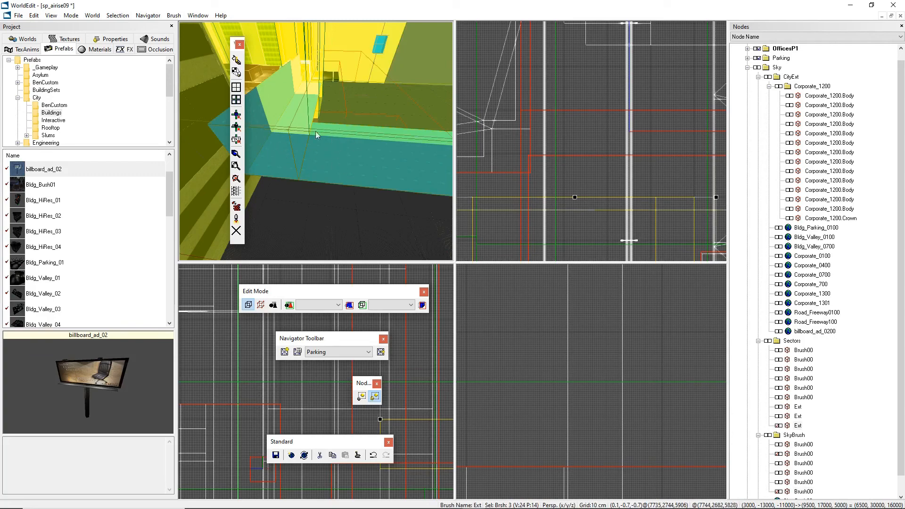
# Return to Single Node Selection and select the two blue brushes one at a time, ending on the left one.
pyautogui.click(362, 398)
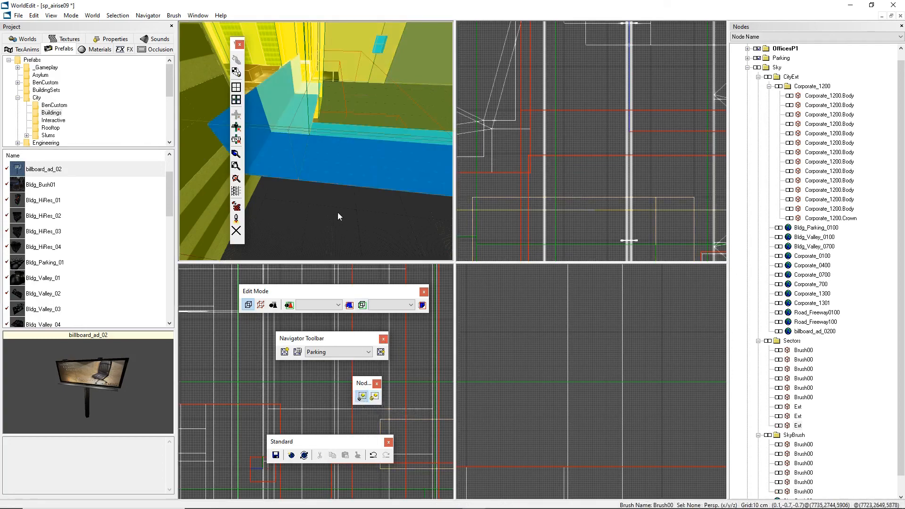
pyautogui.click(276, 158)
pyautogui.click(330, 165)
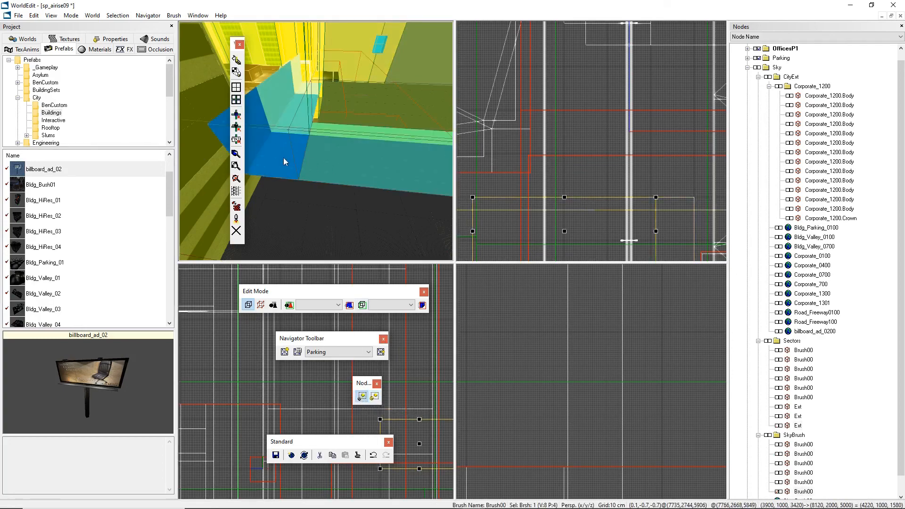
pyautogui.click(284, 158)
pyautogui.click(327, 163)
pyautogui.click(278, 158)
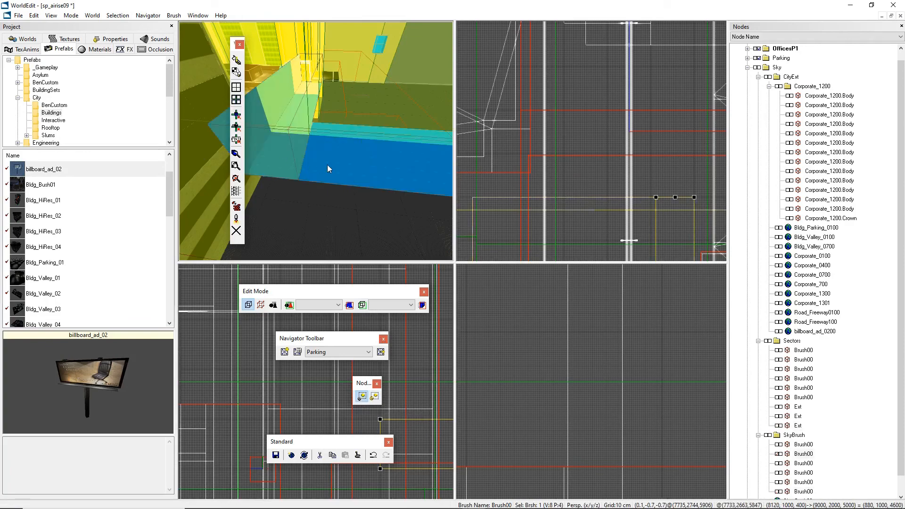
pyautogui.click(329, 164)
# Move the Standard toolbar slightly higher in the Left viewport and bring the blue brushes closer in the perspective viewport.
pyautogui.moveTo(319, 441); pyautogui.dragTo(317, 434)
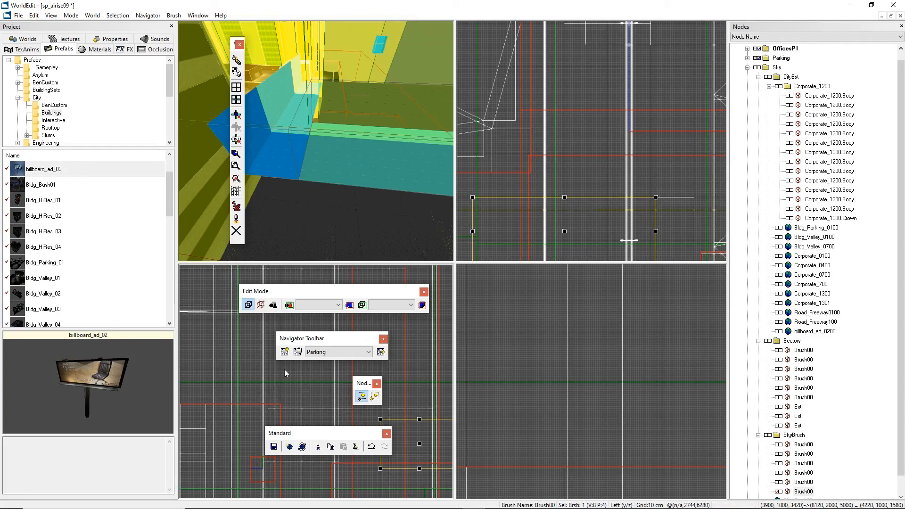
pyautogui.moveTo(316, 141); pyautogui.dragTo(307, 135, button='right')
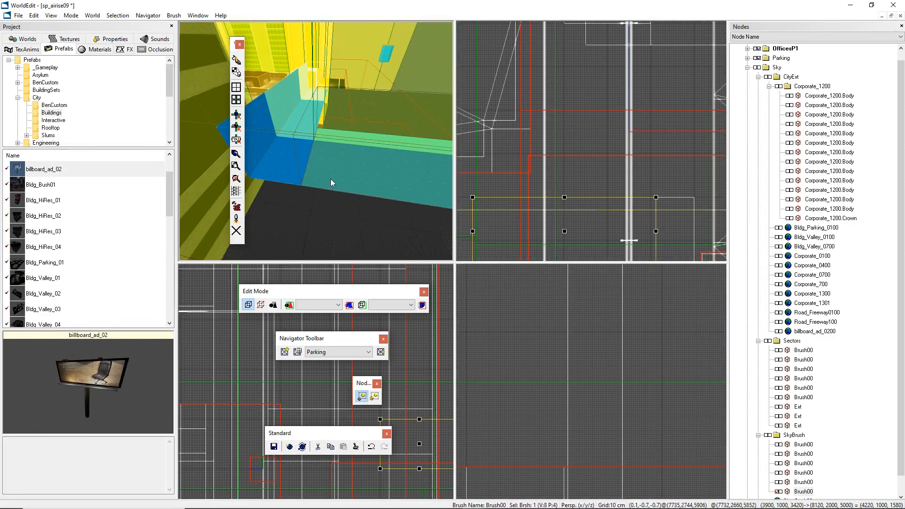
pyautogui.moveTo(331, 179); pyautogui.dragTo(325, 150, button='right')
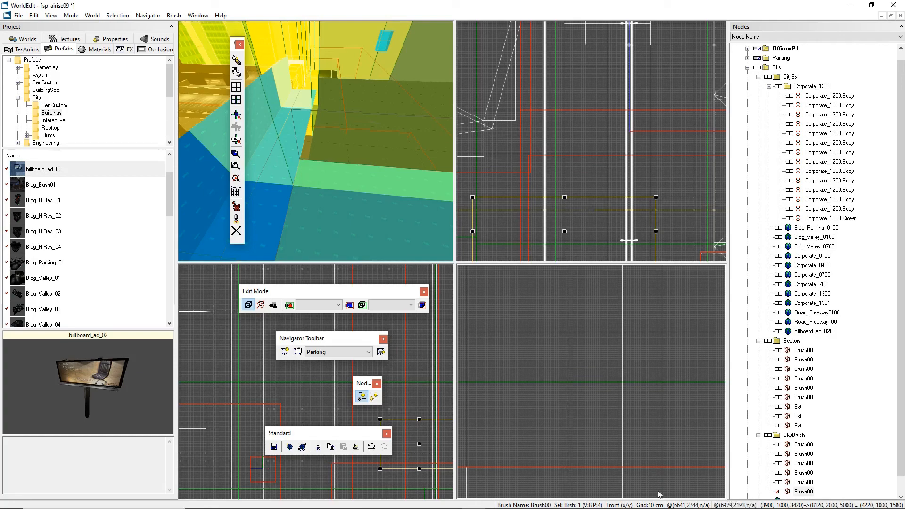
# Zoom the Front and Top viewports, and step the grid size up to 1 m and down to 2 cm.
pyautogui.scroll(1, 593, 330)
pyautogui.scroll(2, 590, 333)
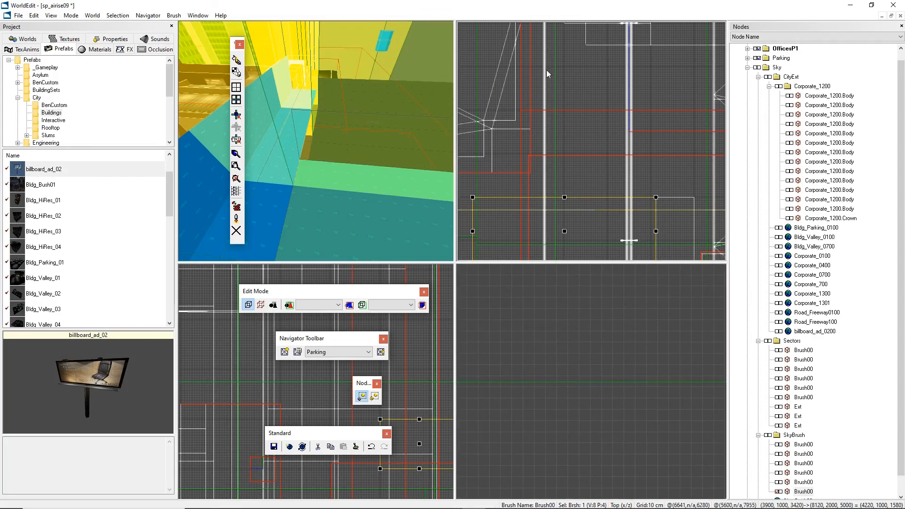
pyautogui.scroll(4, 528, 127)
pyautogui.scroll(-4, 532, 151)
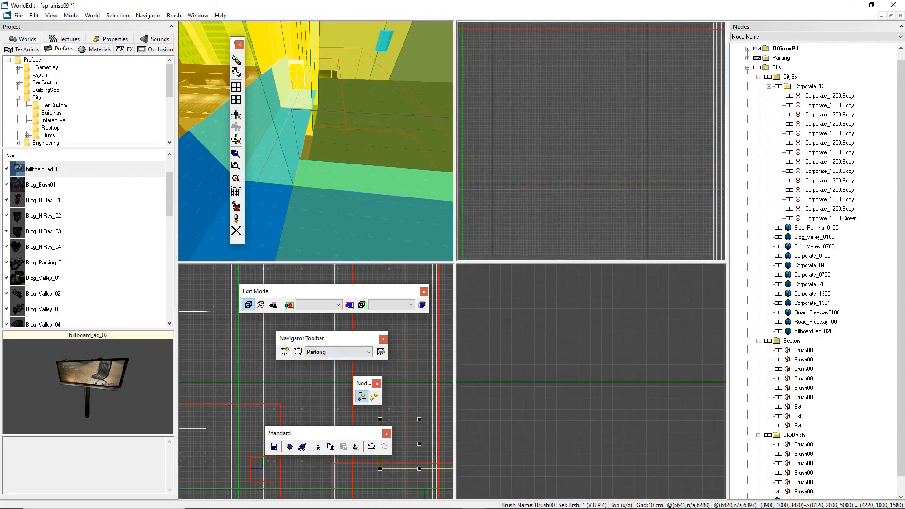
pyautogui.scroll(-1, 591, 141)
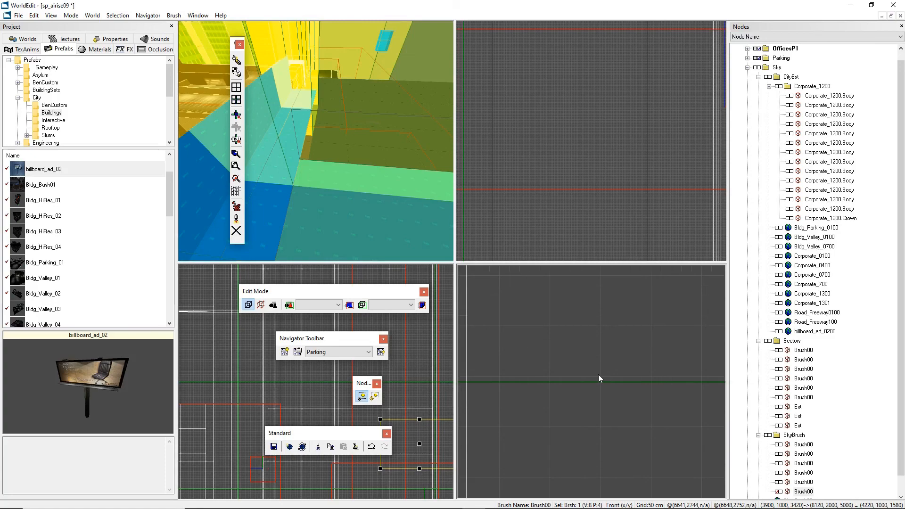
pyautogui.press('+')
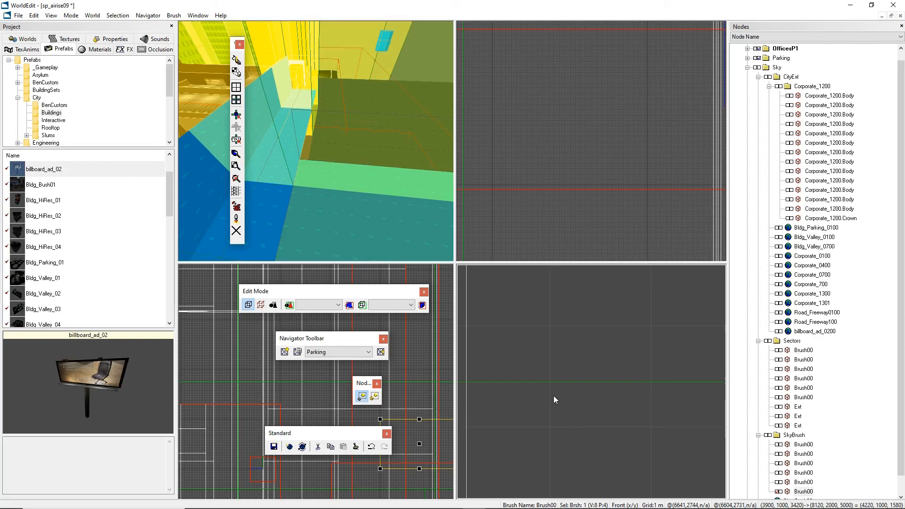
pyautogui.press('-')
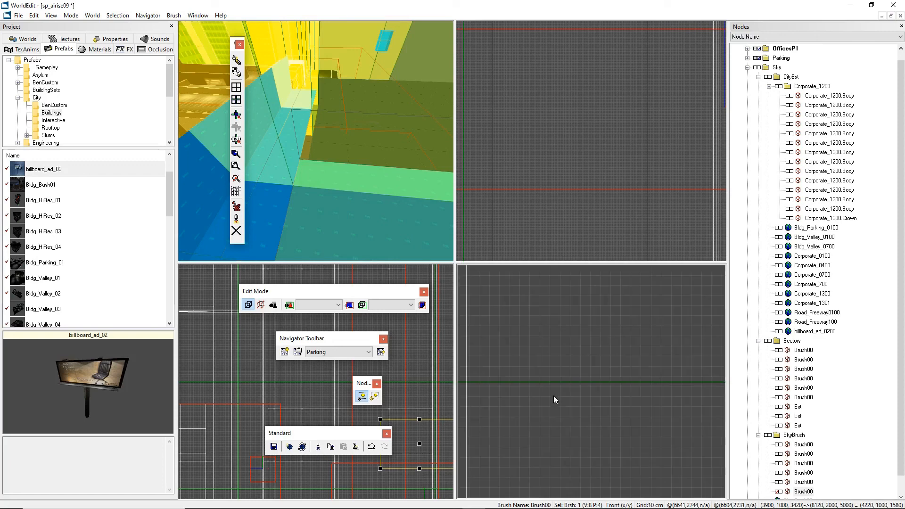
pyautogui.press('-')
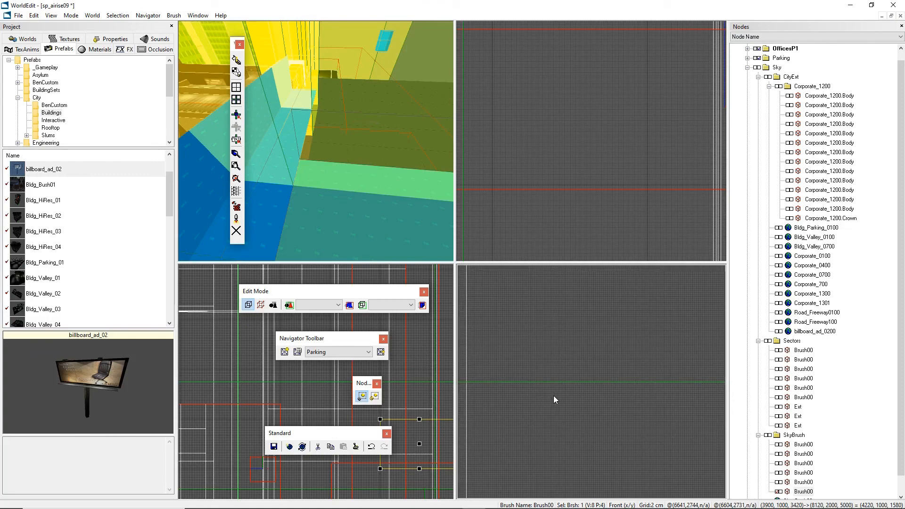
# Cycle the grid size through its available steps, including 50 cm and 5 cm.
pyautogui.press('+')
pyautogui.press('-')
pyautogui.press('-')
pyautogui.press('-')
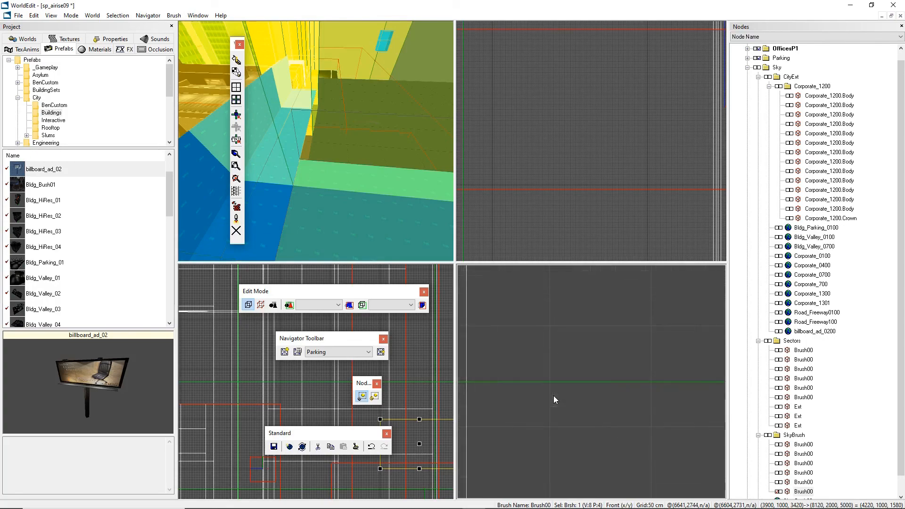
pyautogui.press('-')
pyautogui.press('+')
pyautogui.press('+')
pyautogui.press('-')
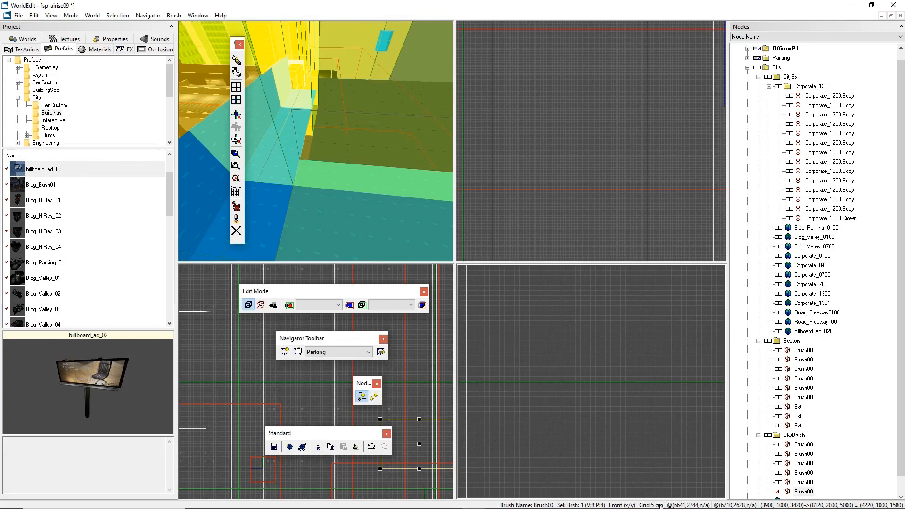
# Step the grid size up to 1 m, down to 2 cm, and set it to 10 cm.
pyautogui.press('+')
pyautogui.press('+')
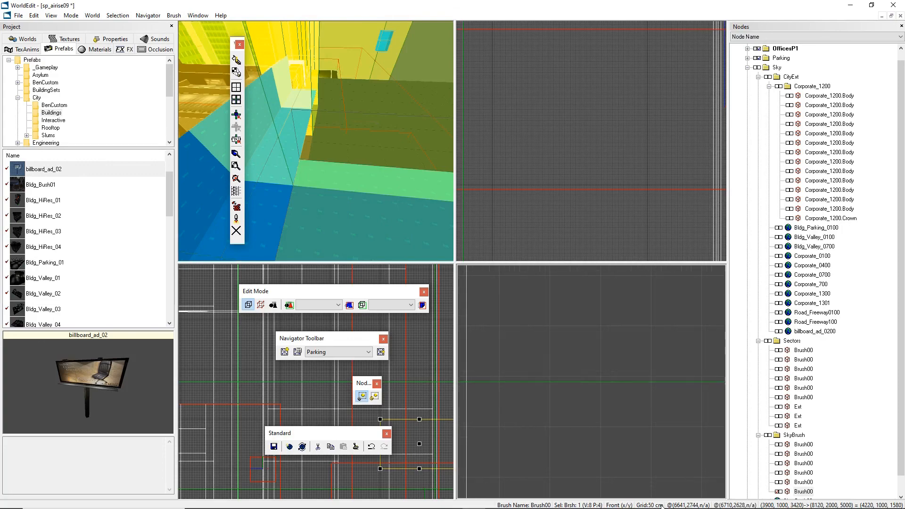
pyautogui.press('+')
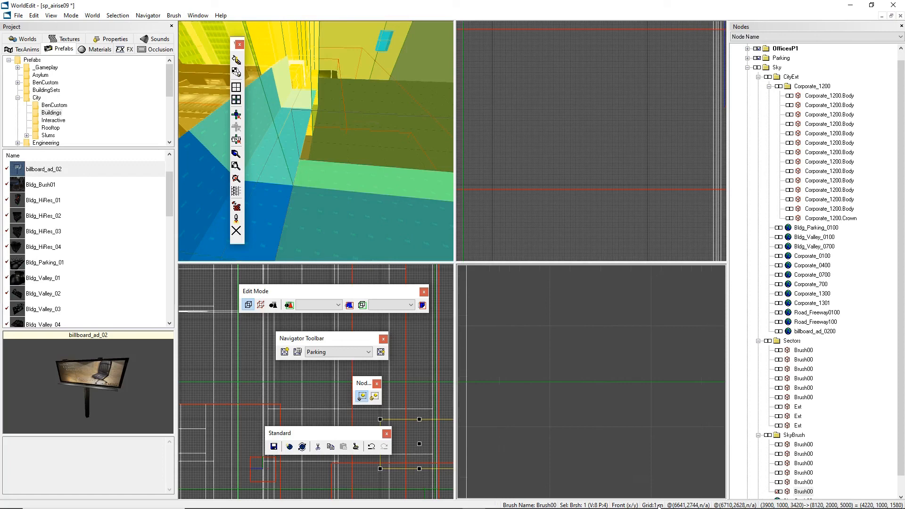
pyautogui.press('+')
pyautogui.press('-')
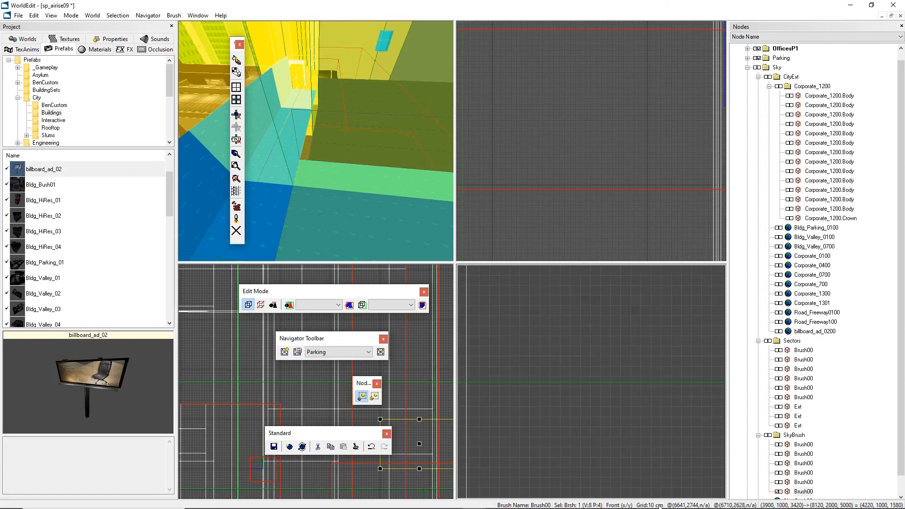
pyautogui.press('-')
pyautogui.press('-')
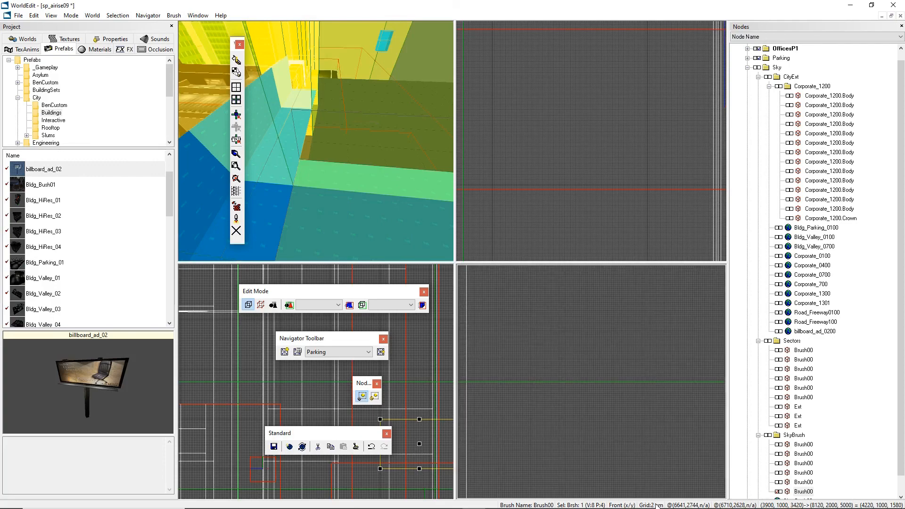
pyautogui.press('+')
pyautogui.press('+')
pyautogui.press('+')
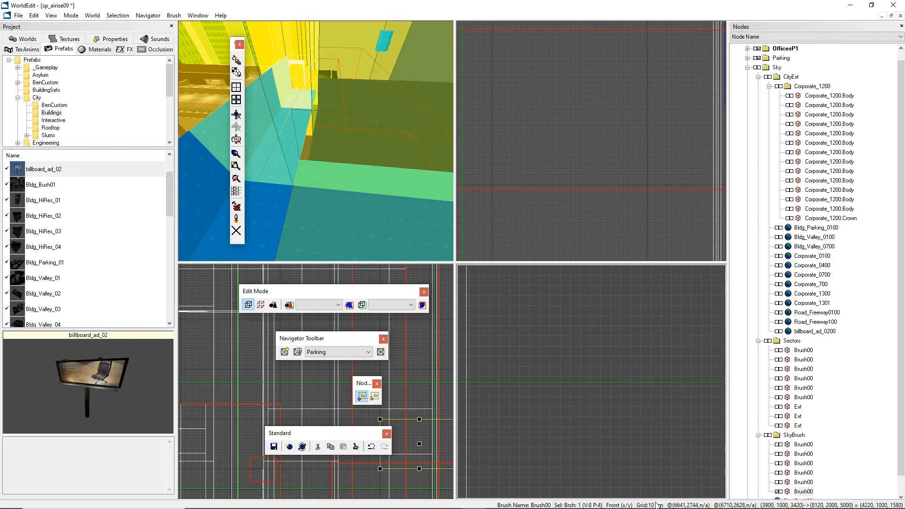
pyautogui.press('-')
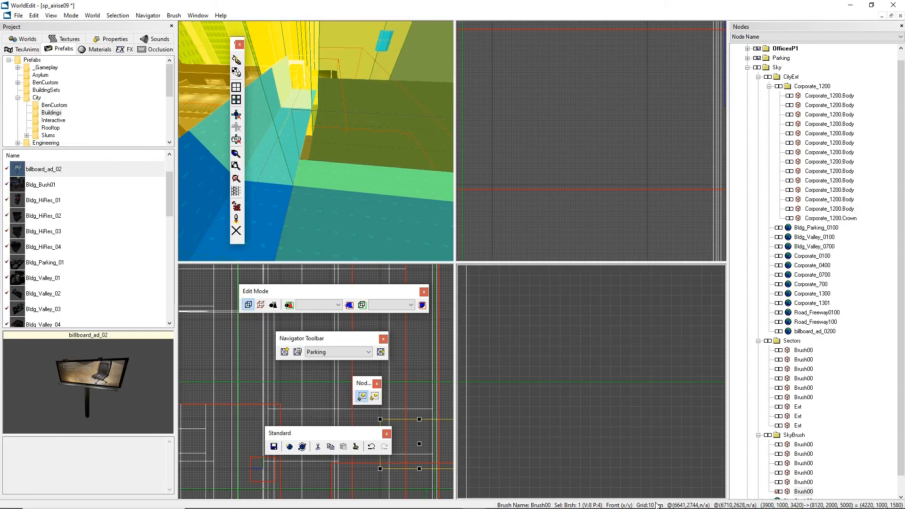